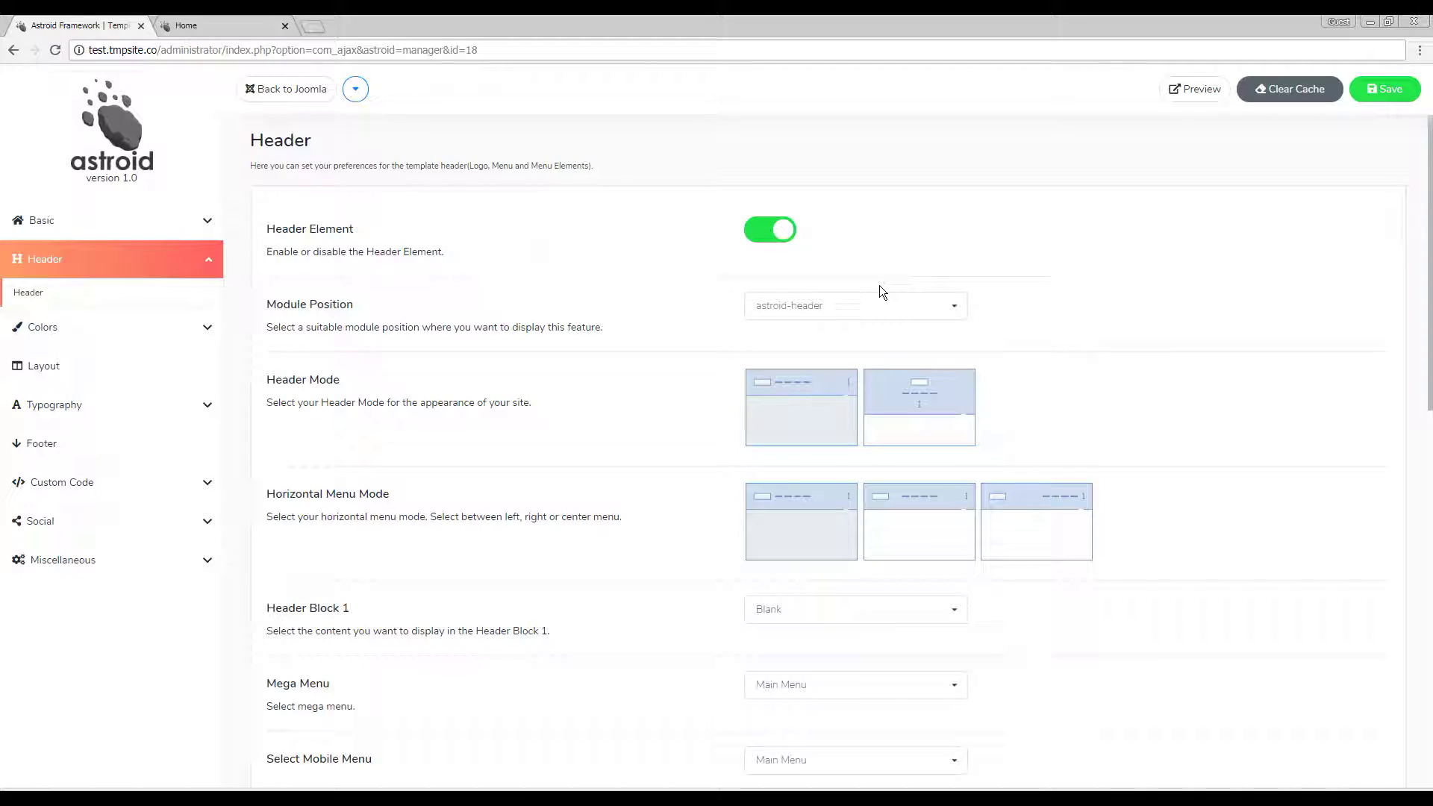
Step: Examine the logo, menu and dropdowns in the header of the published home page
click(184, 24)
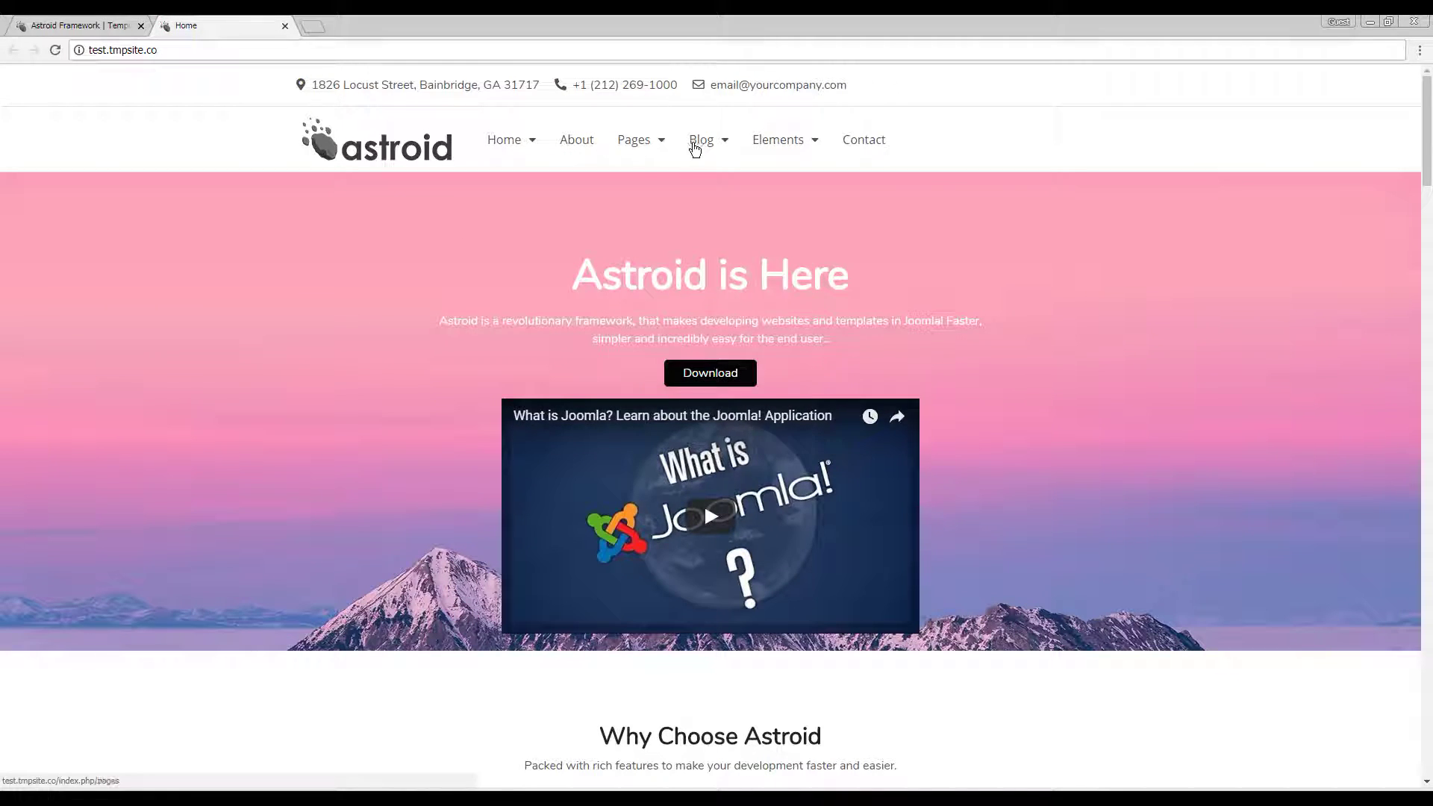
mouse_move(783, 144)
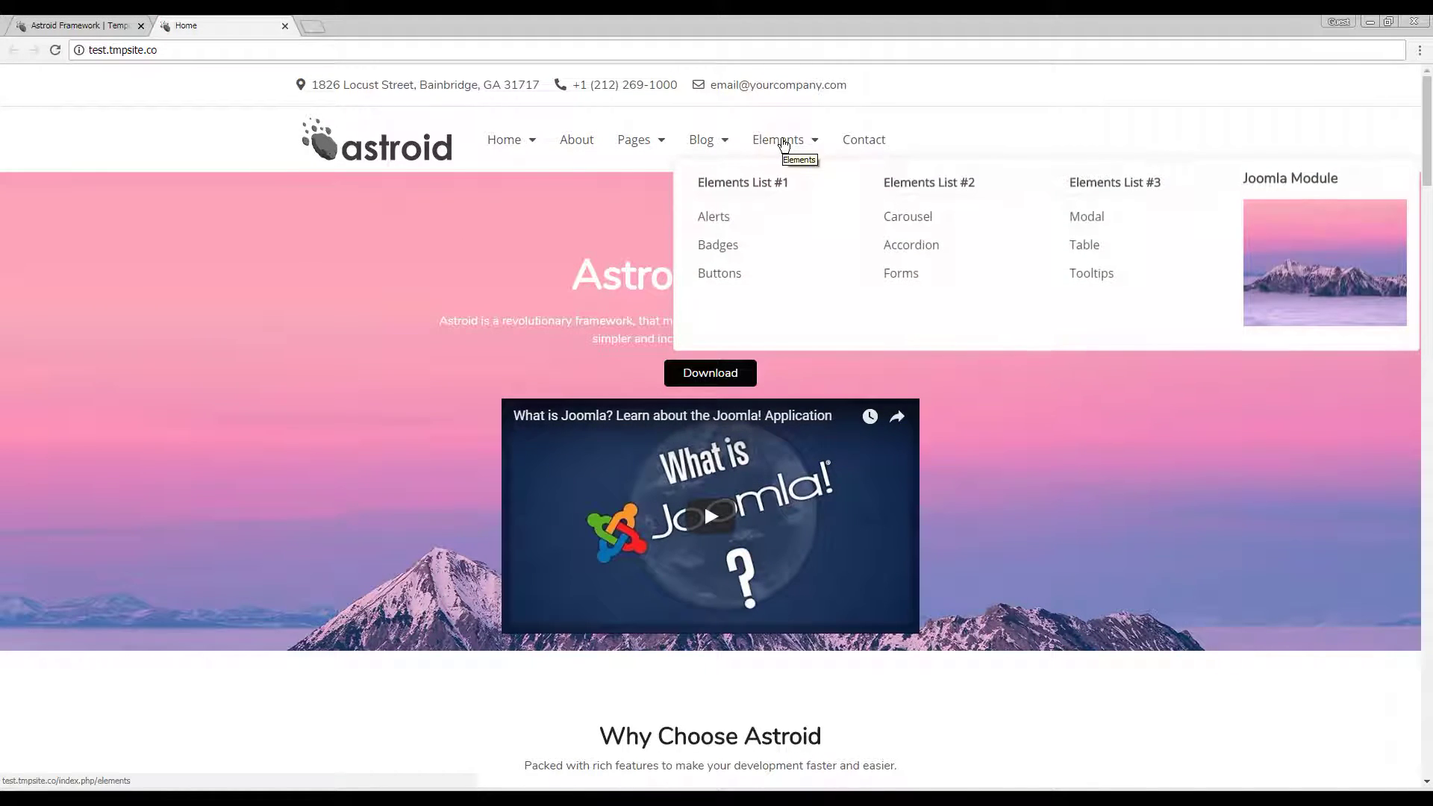
mouse_move(636, 146)
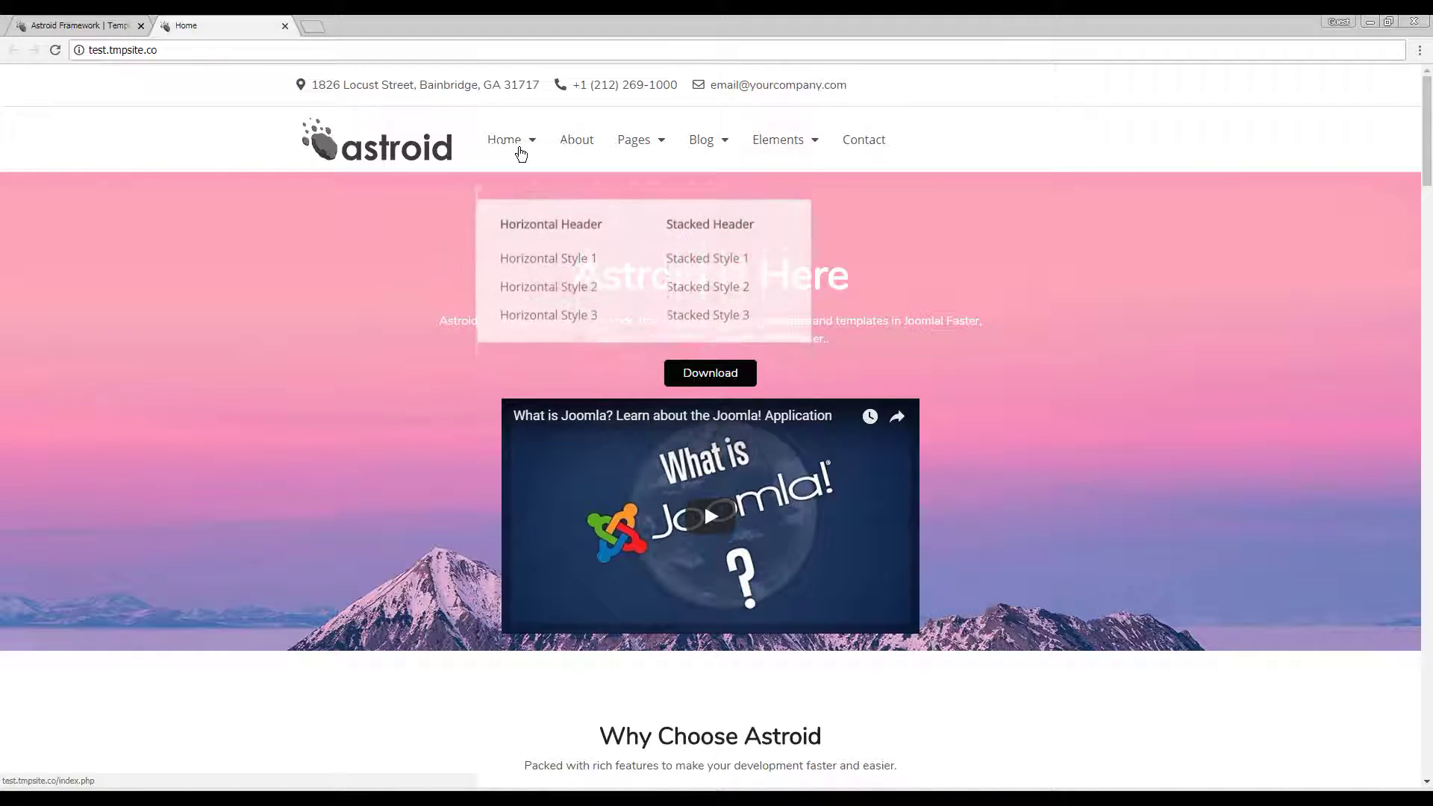
key(Print)
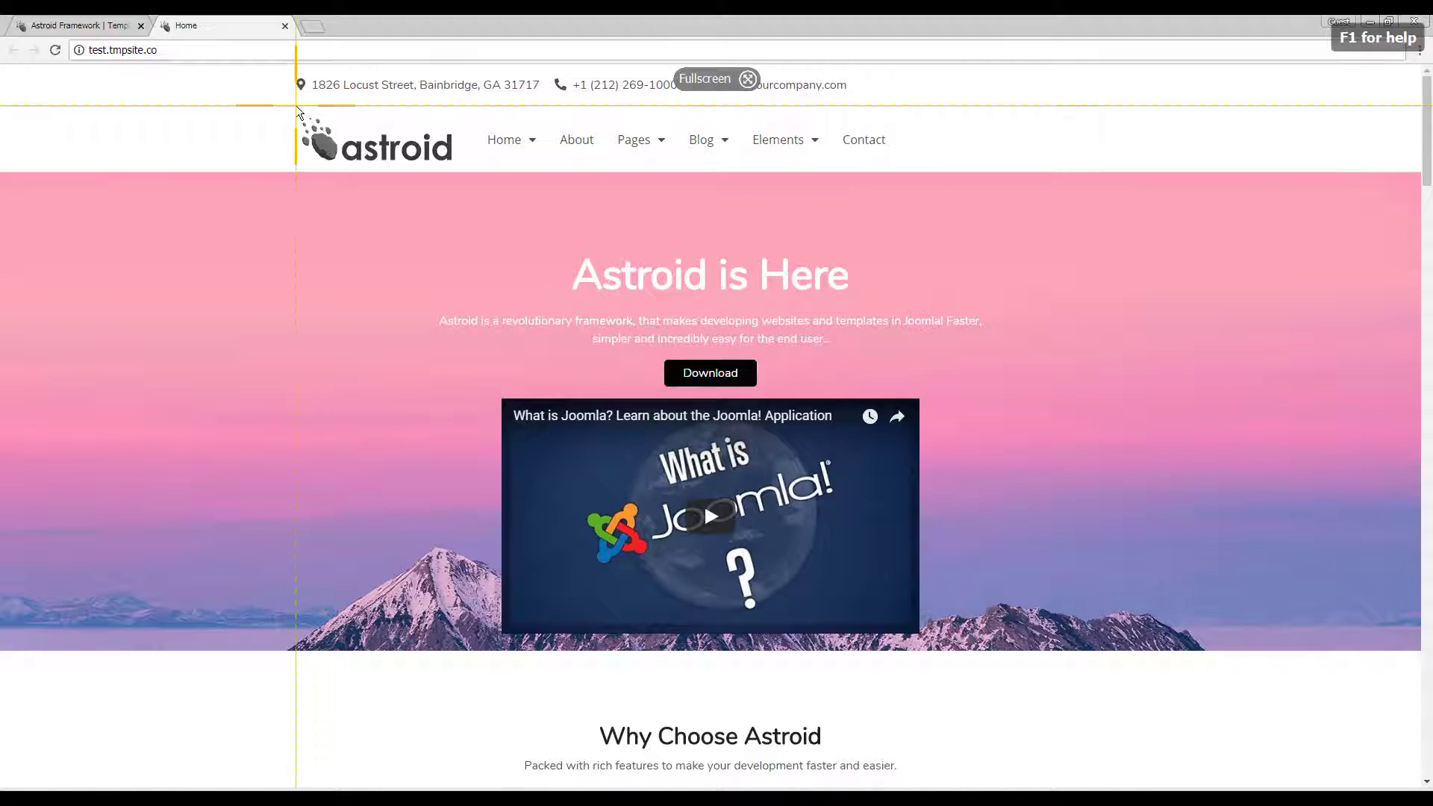
drag(296, 105, 1051, 173)
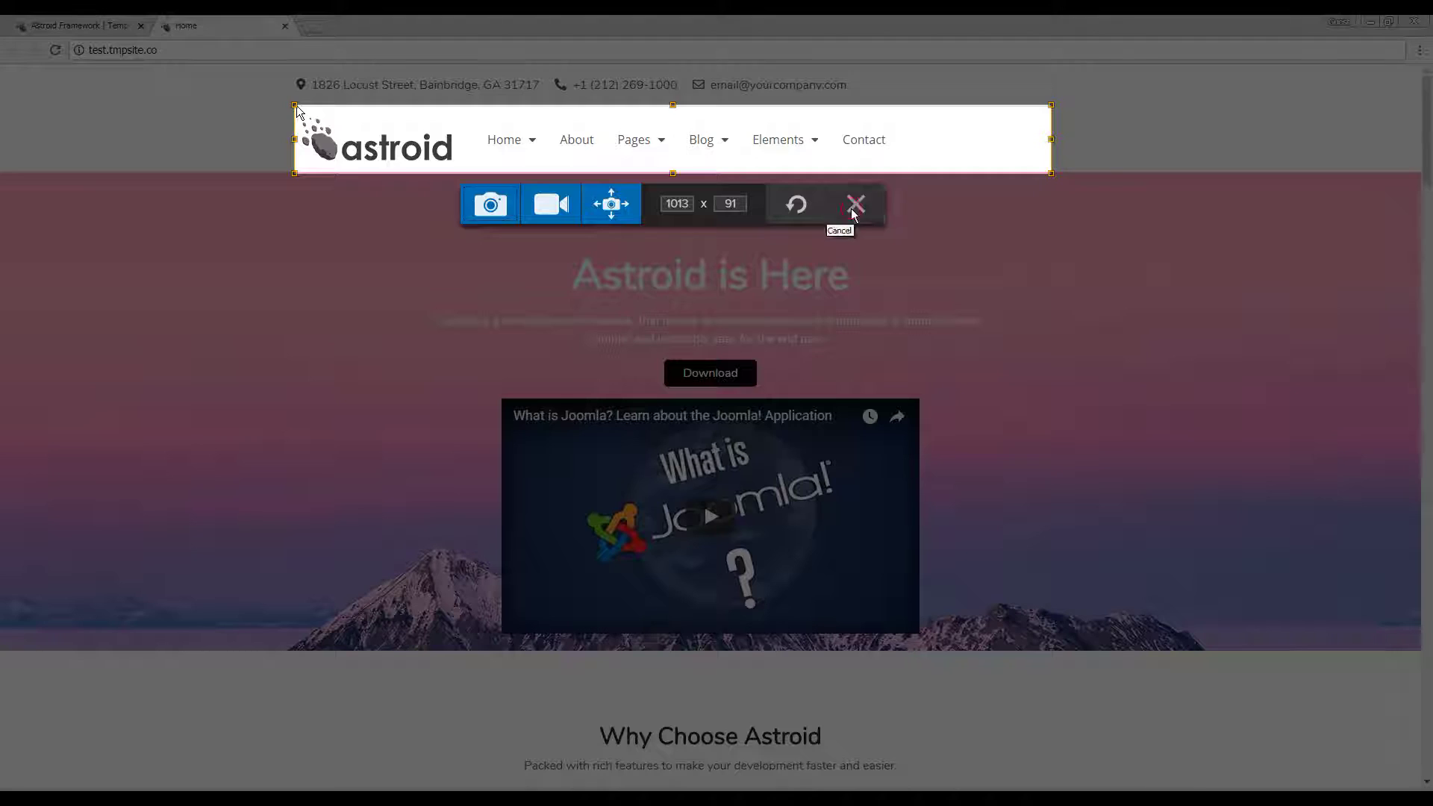
click(855, 207)
Step: Compare the Header Element setting in the template manager with the header on the published home page
click(90, 29)
click(161, 23)
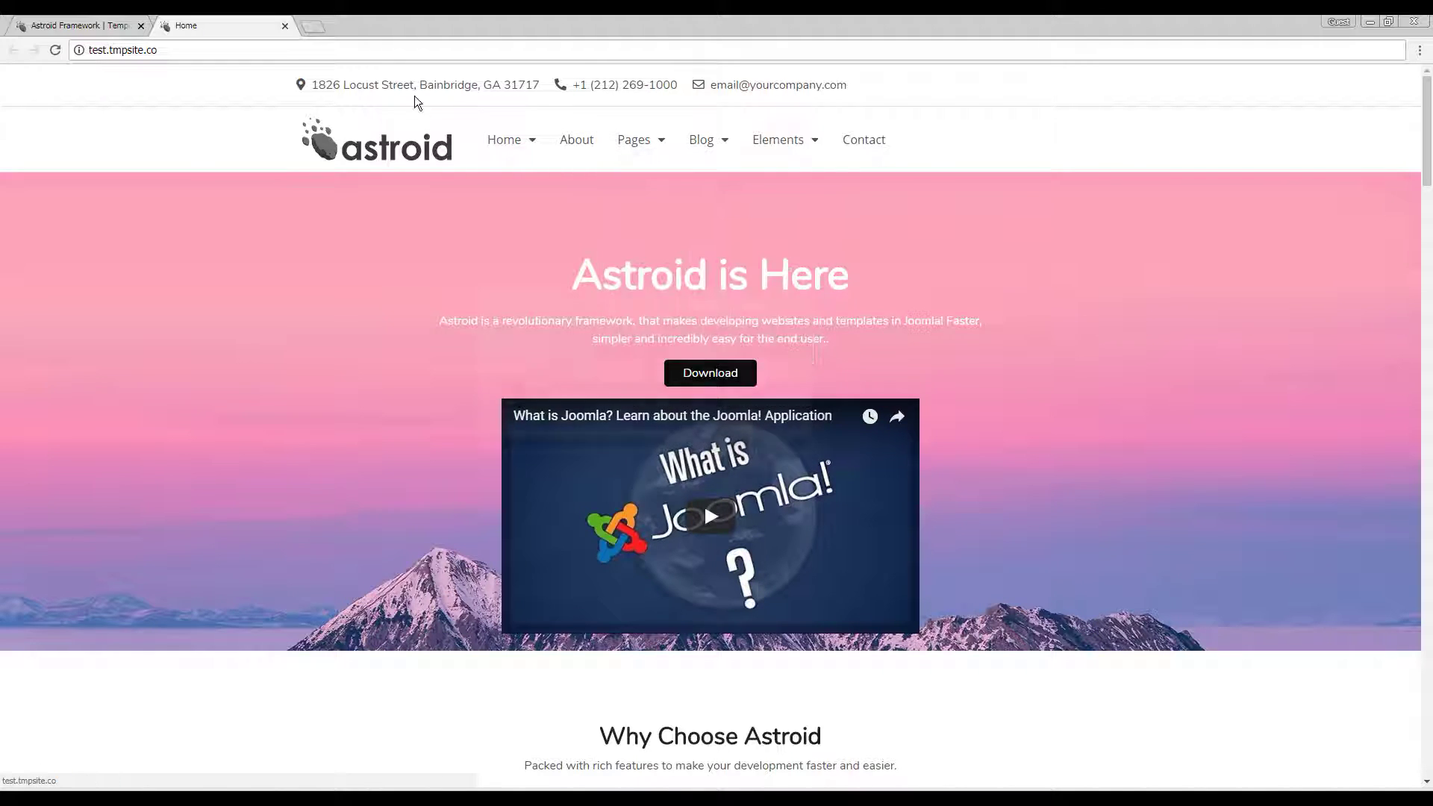
click(105, 22)
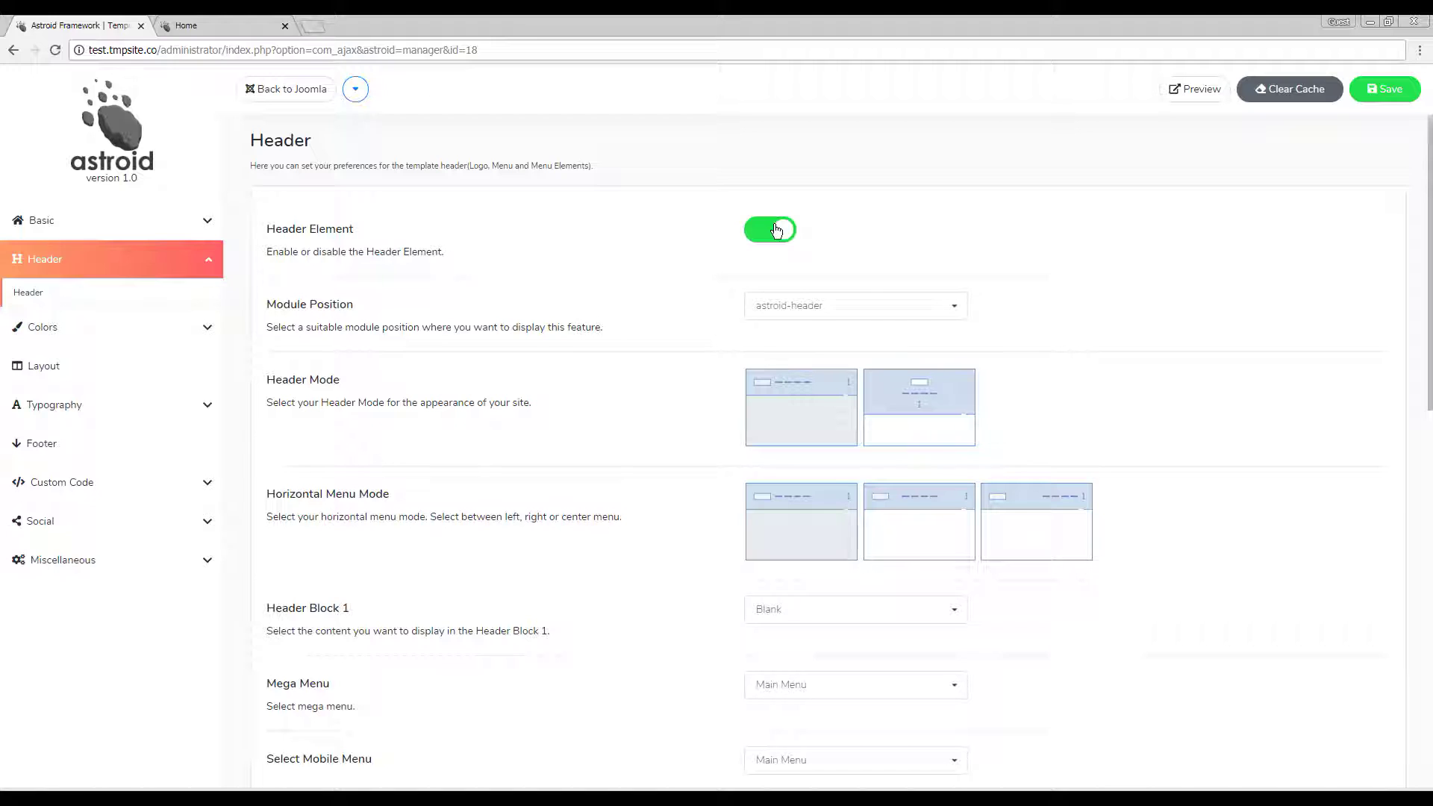
click(212, 21)
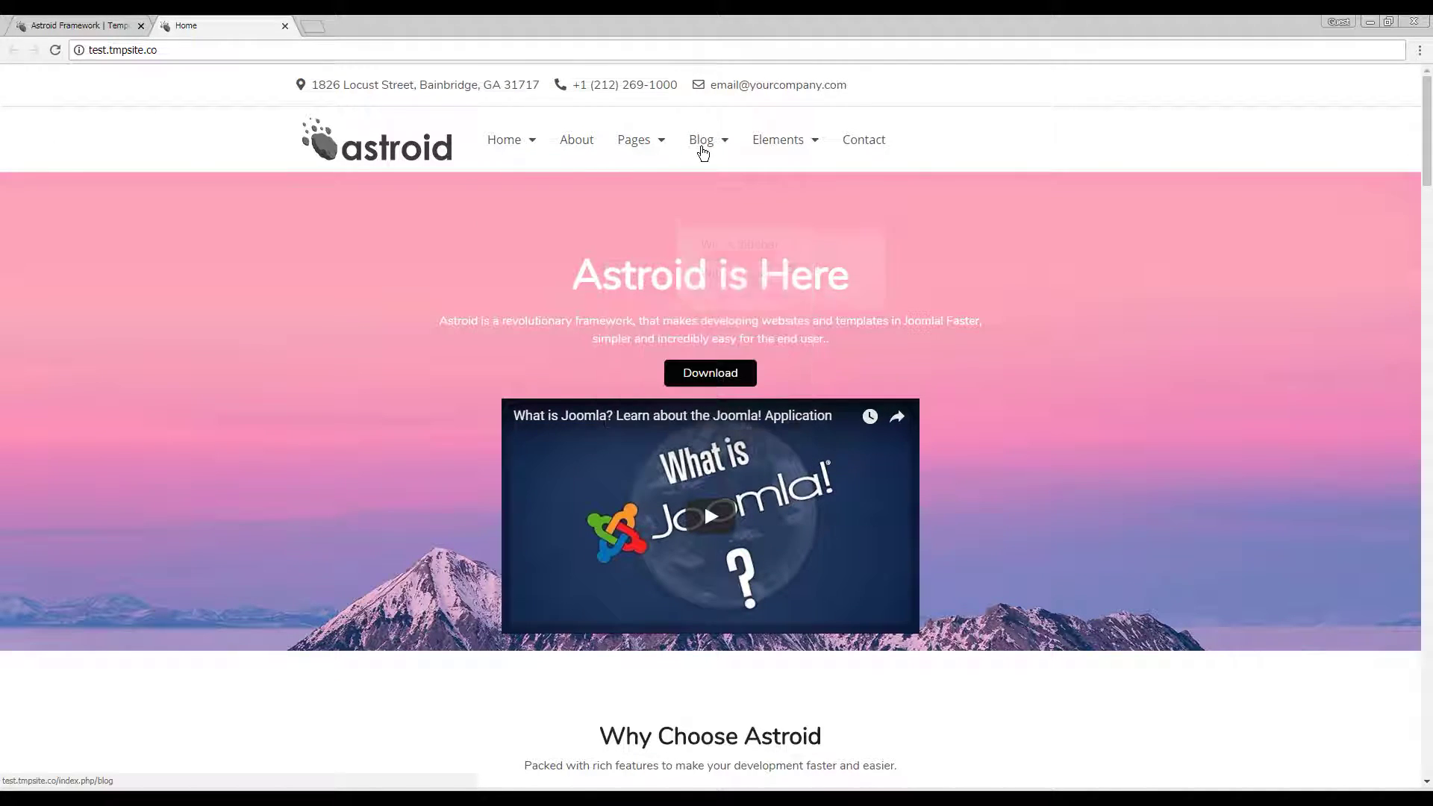
mouse_move(702, 153)
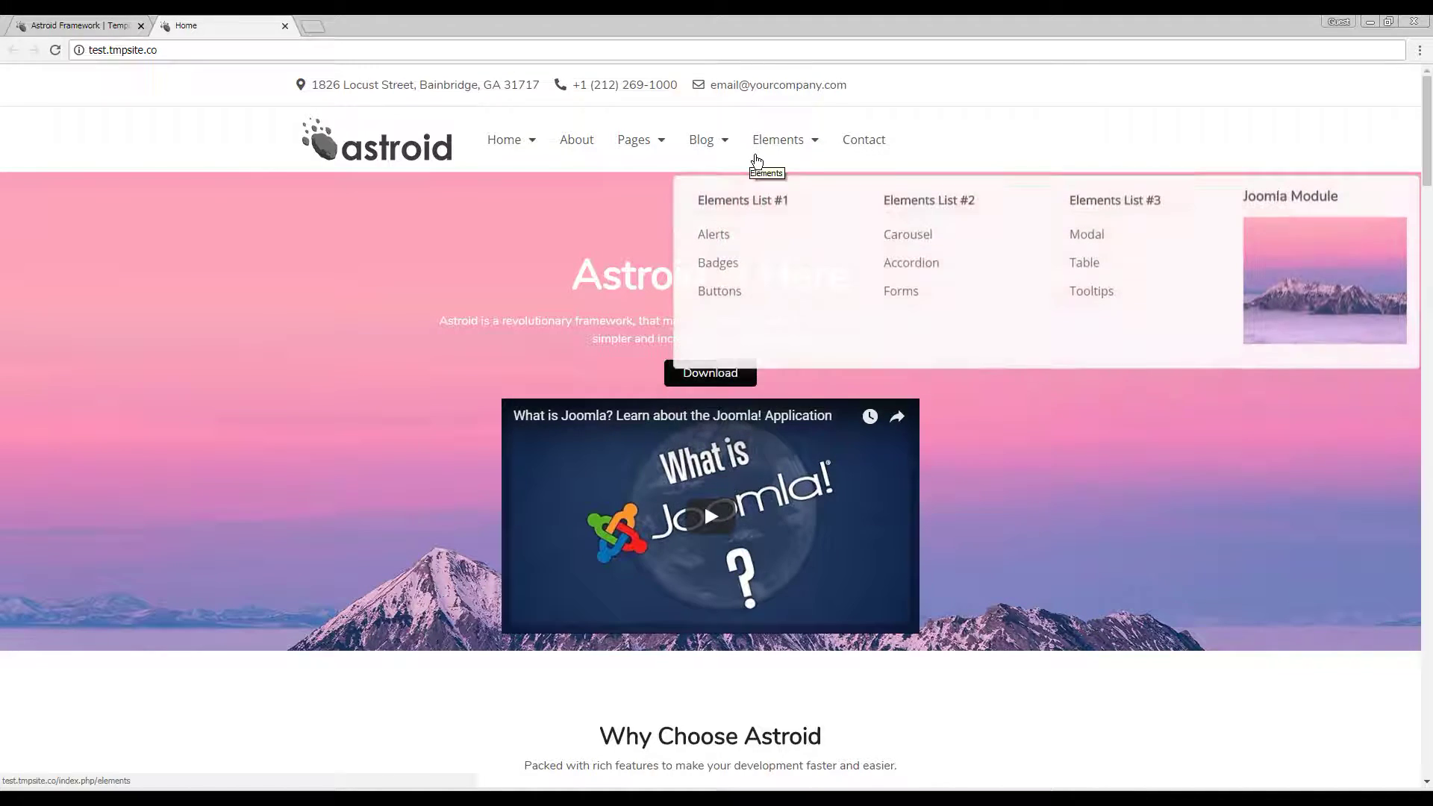
Step: In the template's header settings, choose astroid-header as the module position
key(ctrl+shift+Tab)
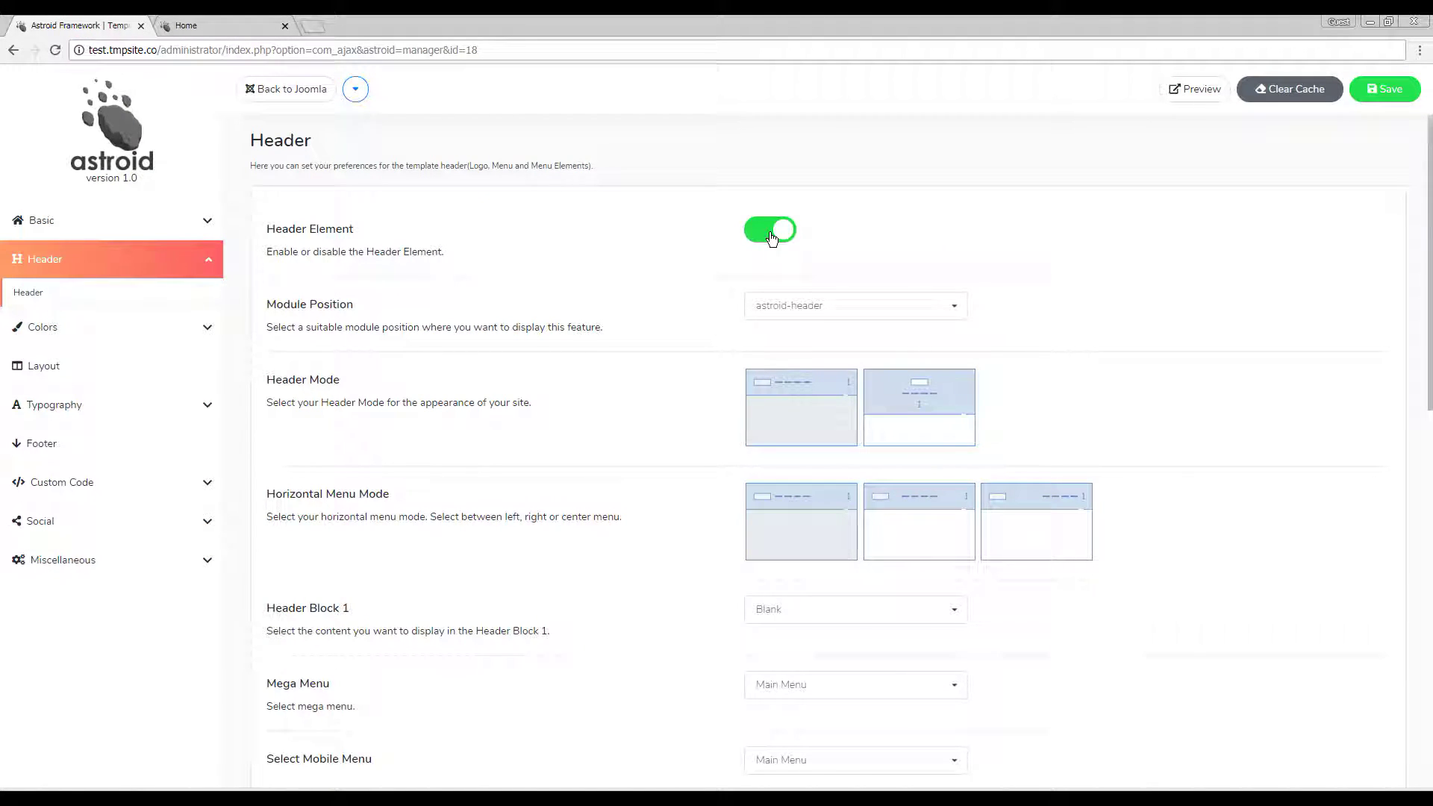
click(841, 305)
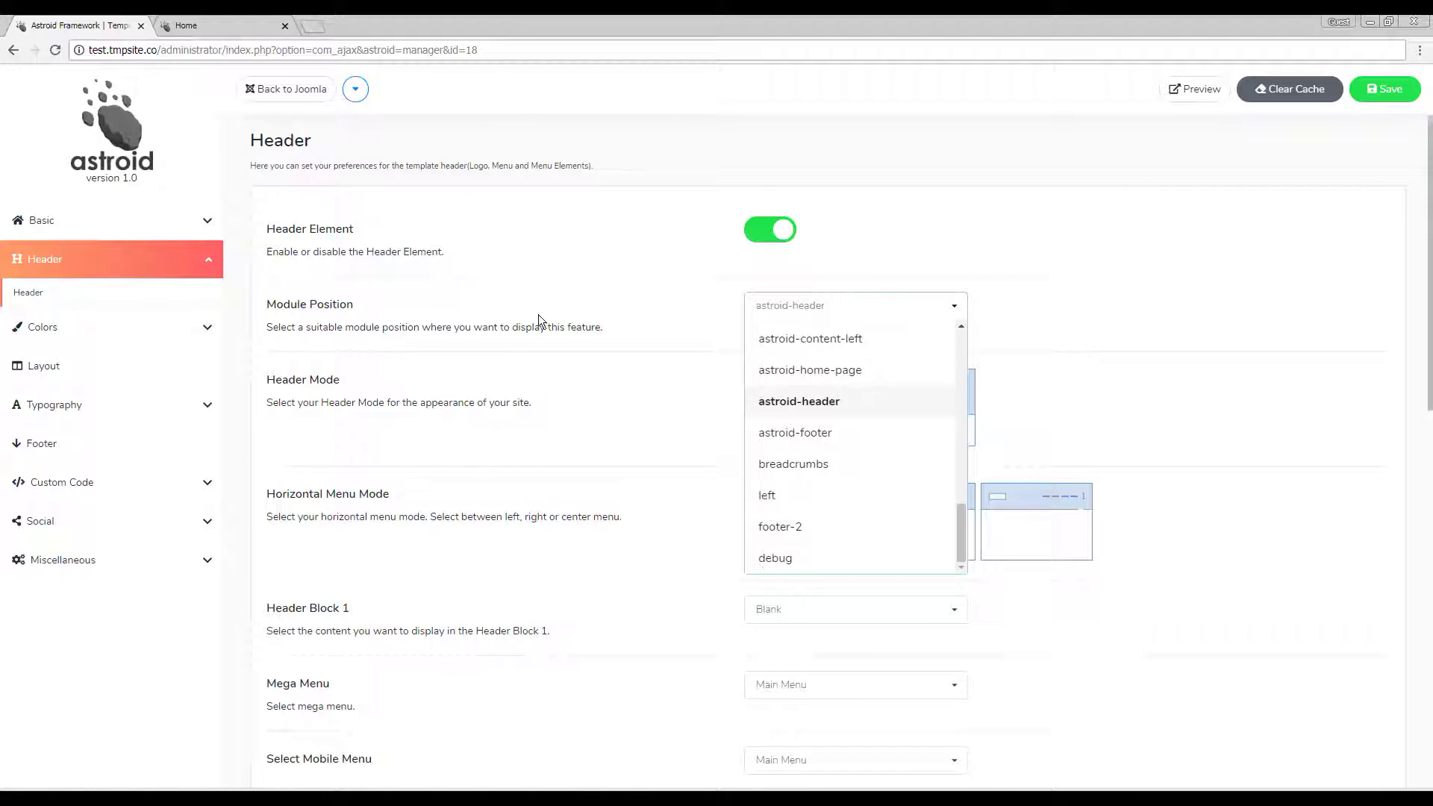
click(812, 401)
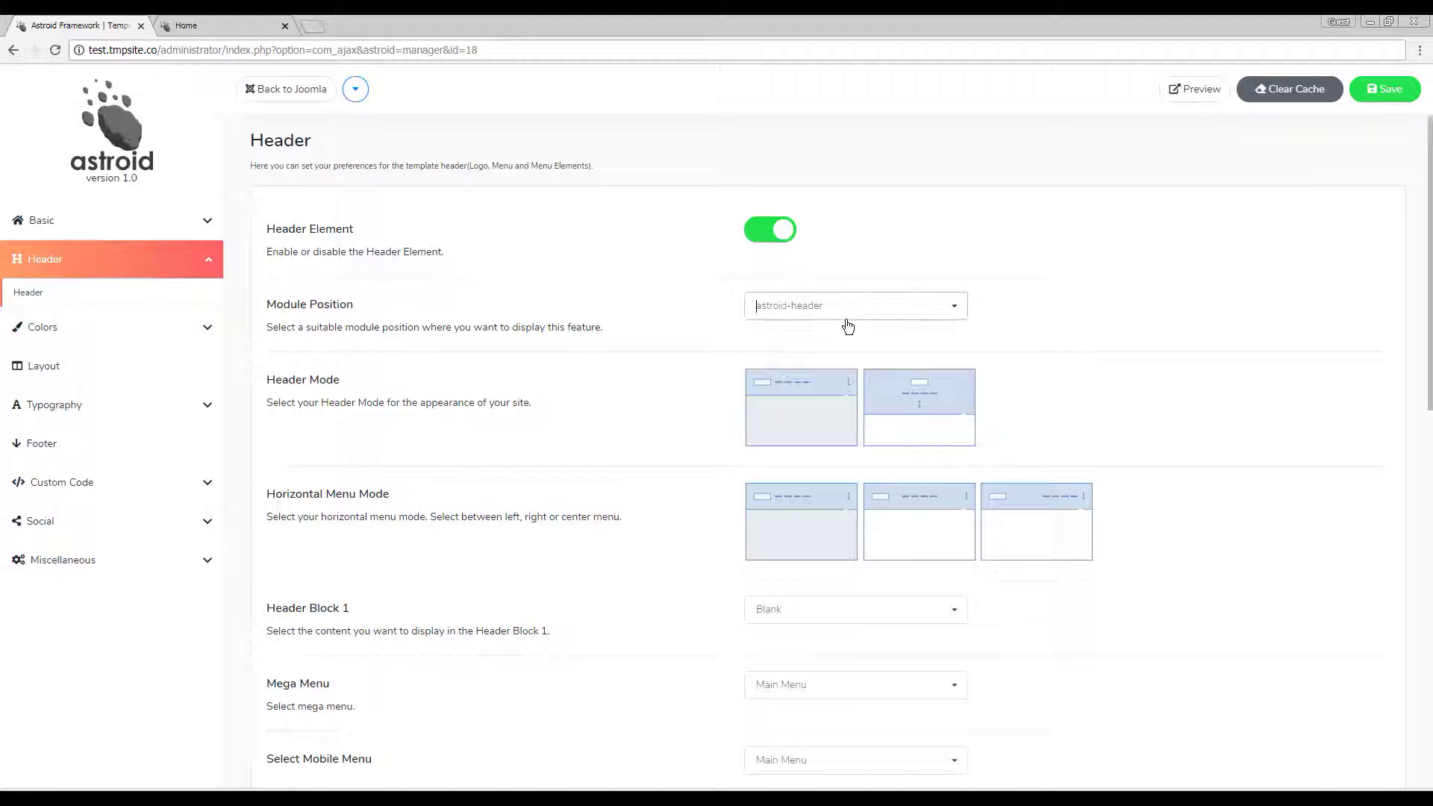
Step: In the template layout, set the Astroid Header element's module position to astroid-header and save the element
click(88, 366)
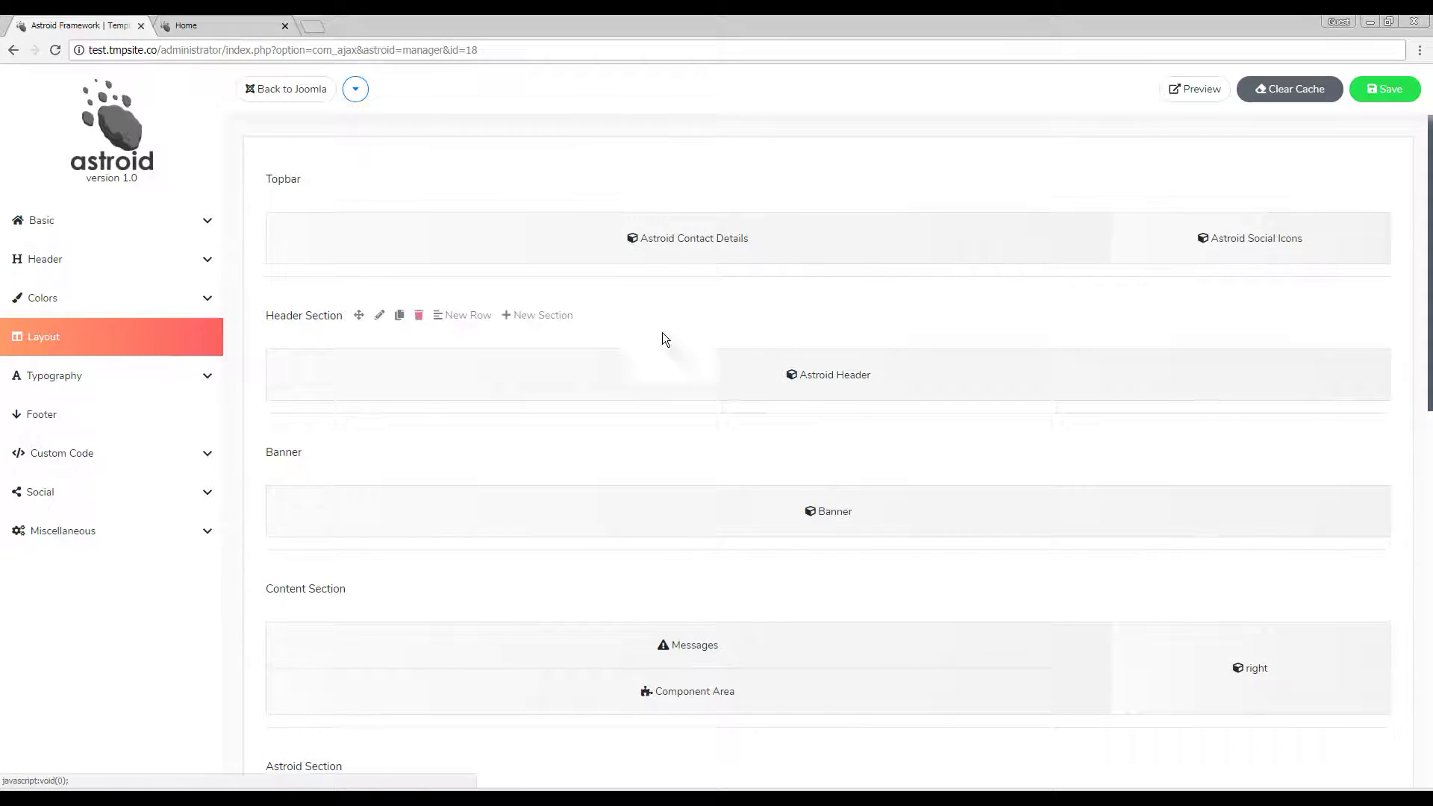
click(1339, 361)
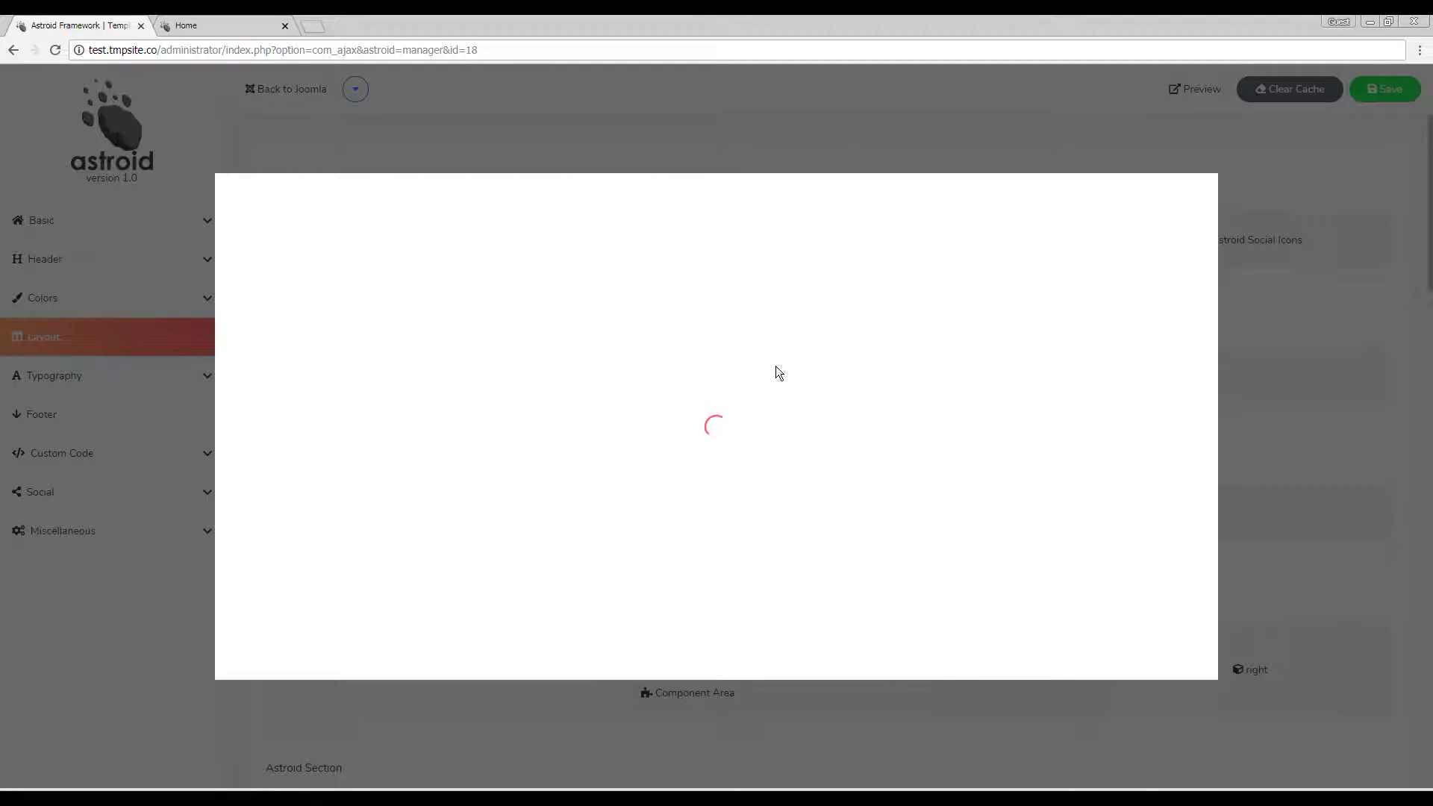
click(725, 275)
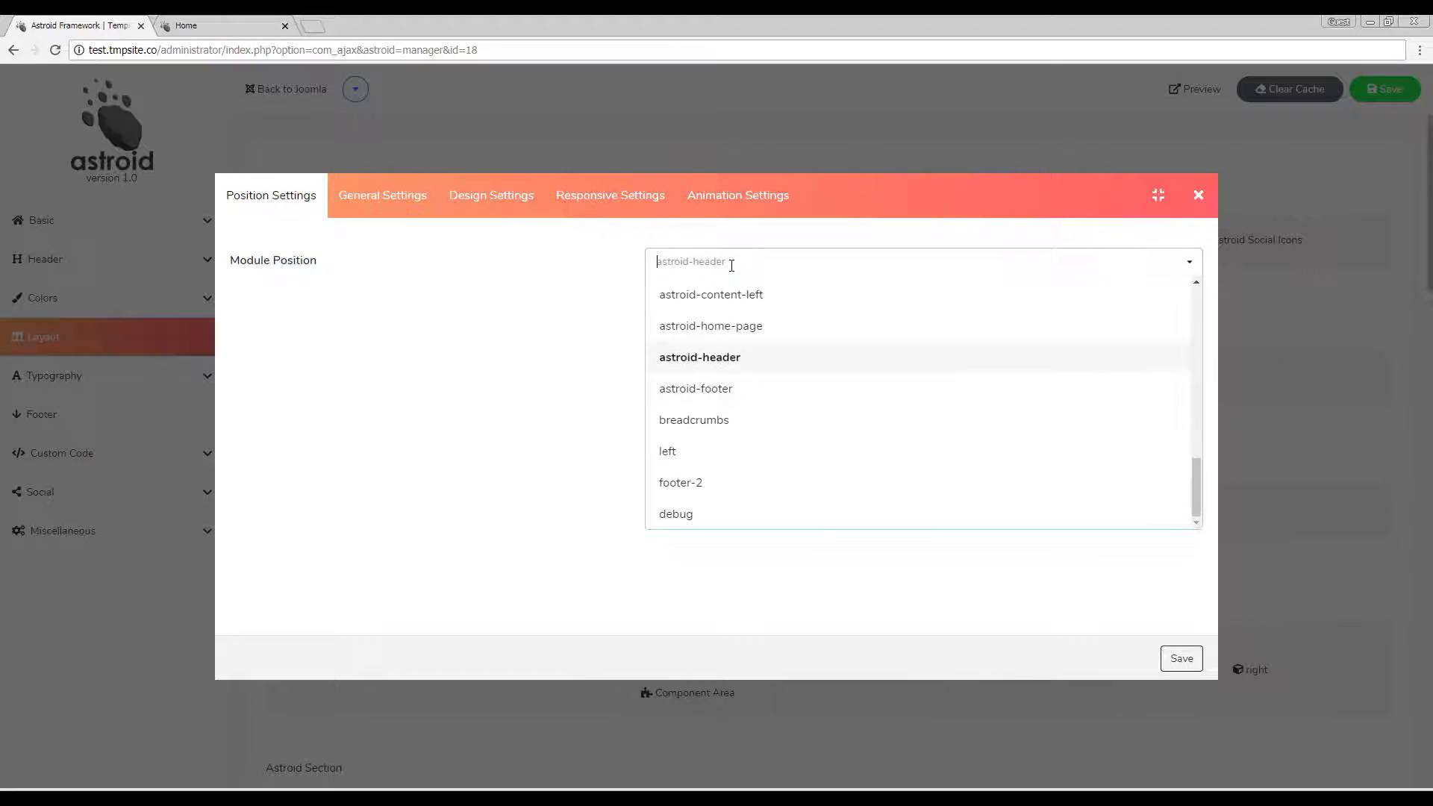
click(717, 358)
click(1180, 659)
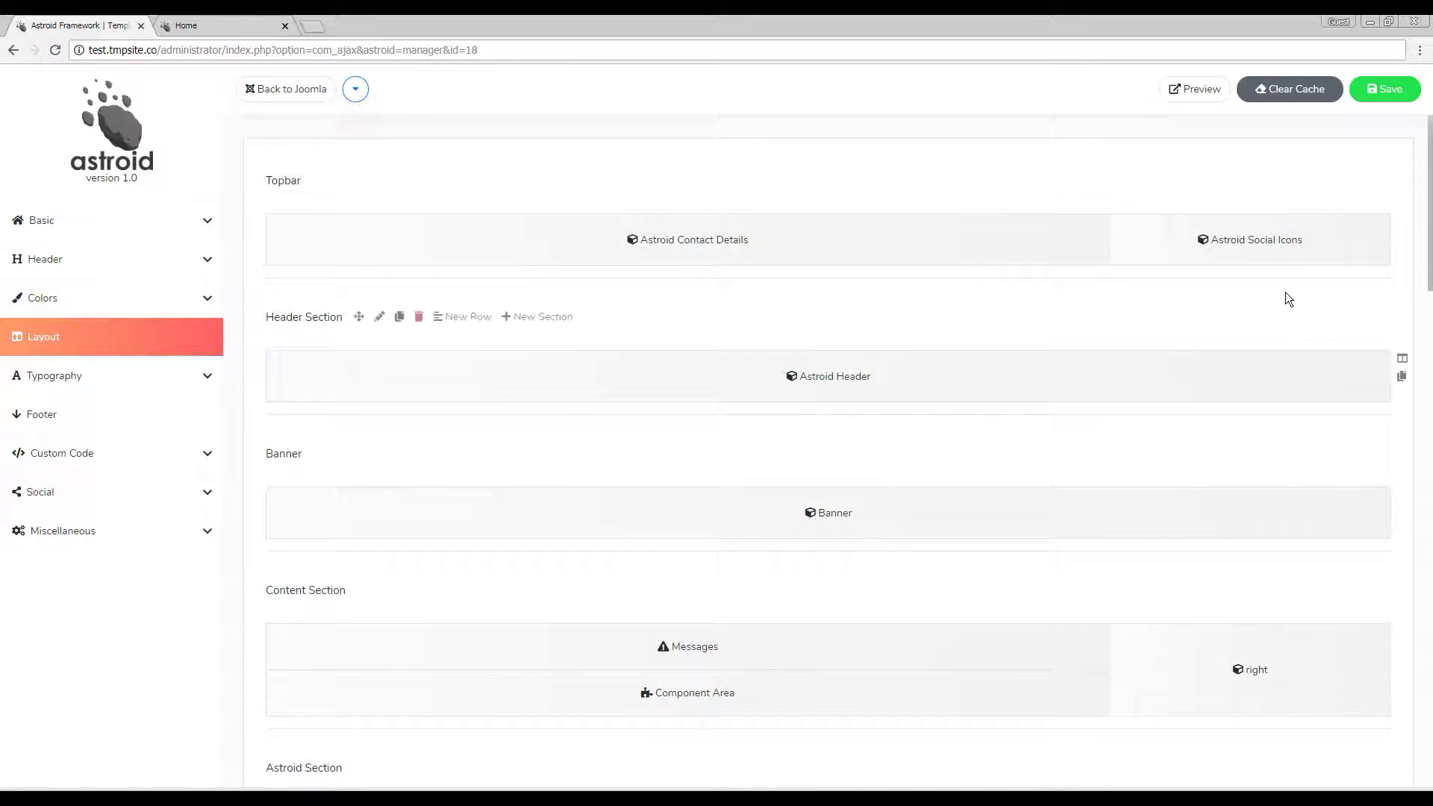
Step: Set the horizontal menu mode to the centered menu in the header settings
click(83, 262)
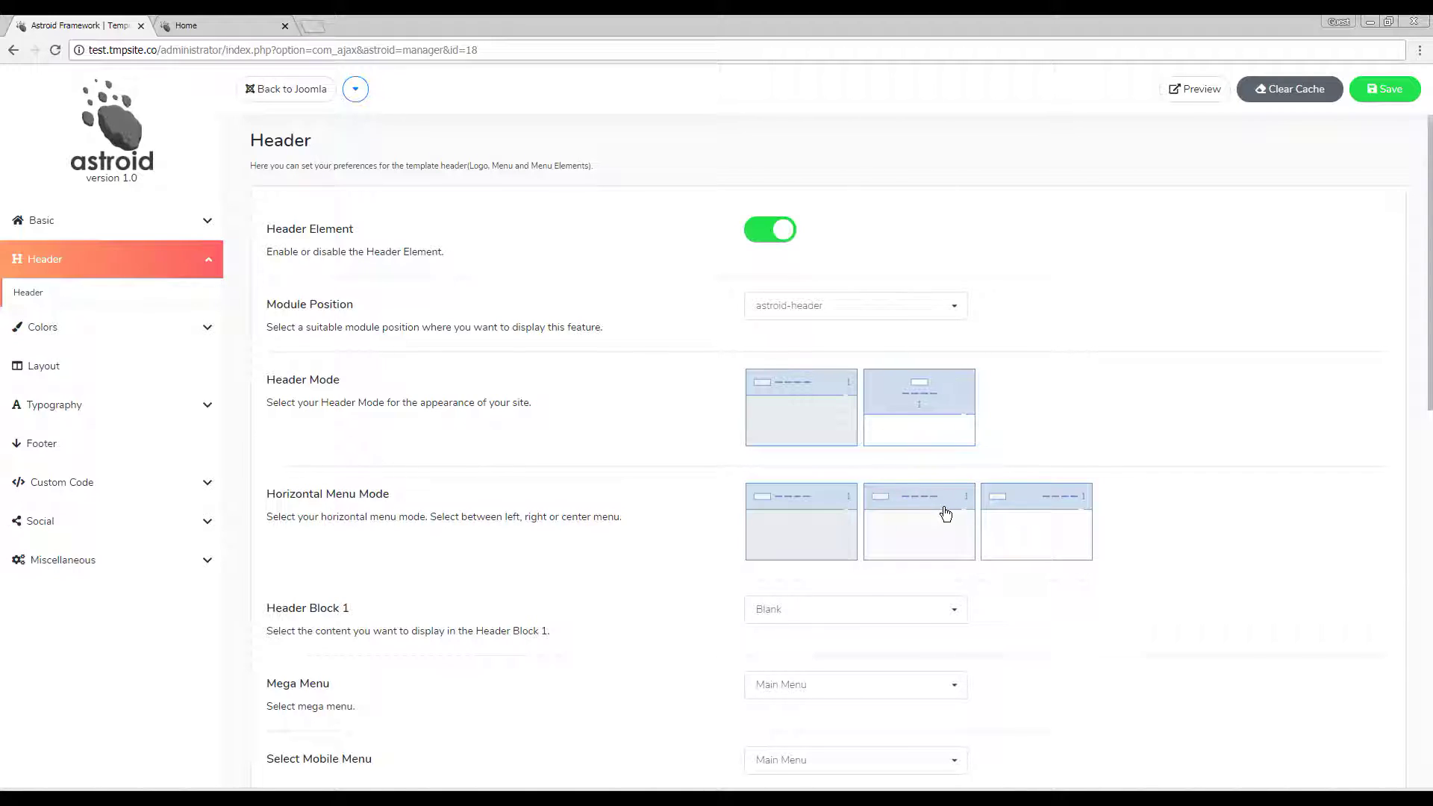
click(925, 527)
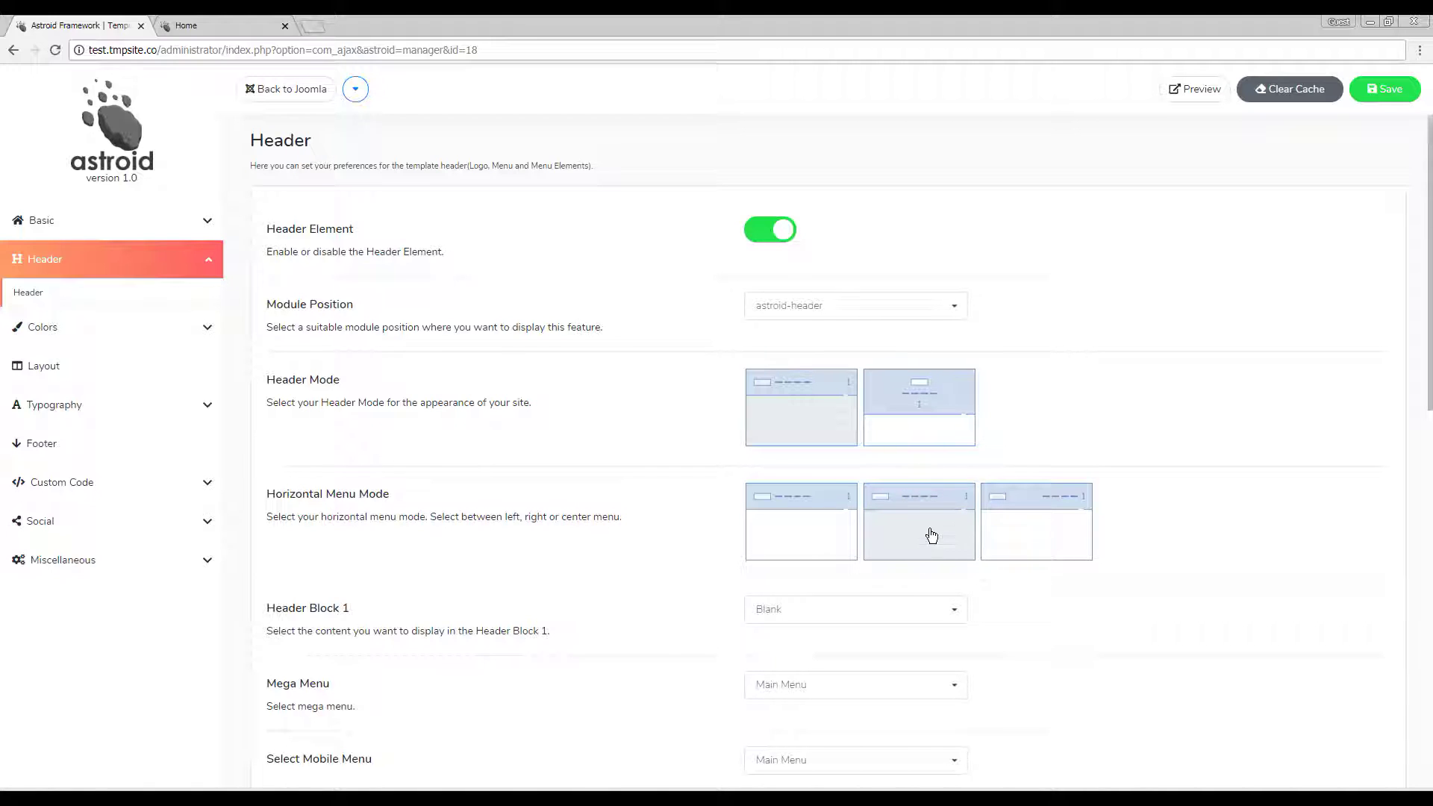
Step: Set Header Block 1 to Custom HTML, replace its code with "Hello Astroid" and save the template settings
scroll(568, 563, down, 1)
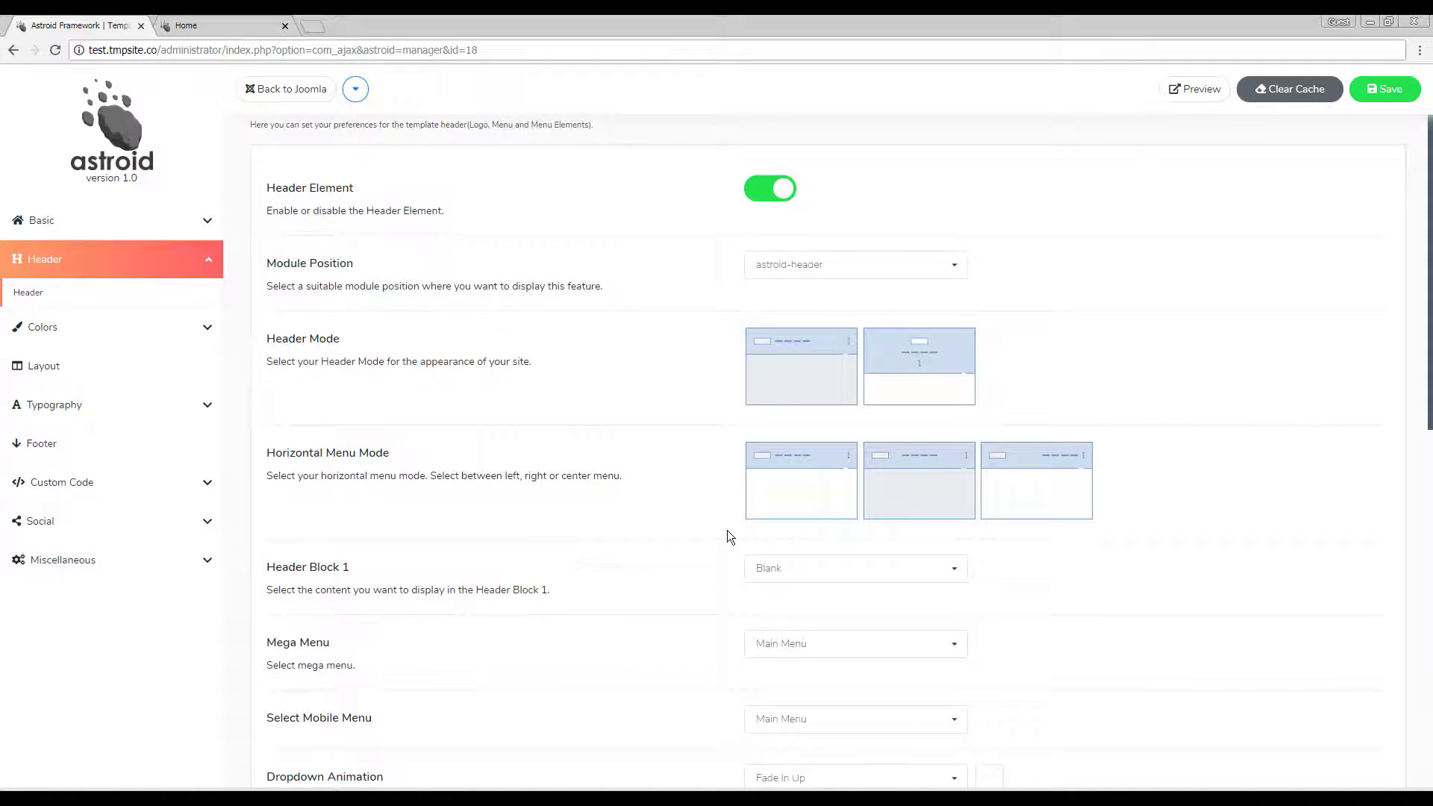
click(889, 566)
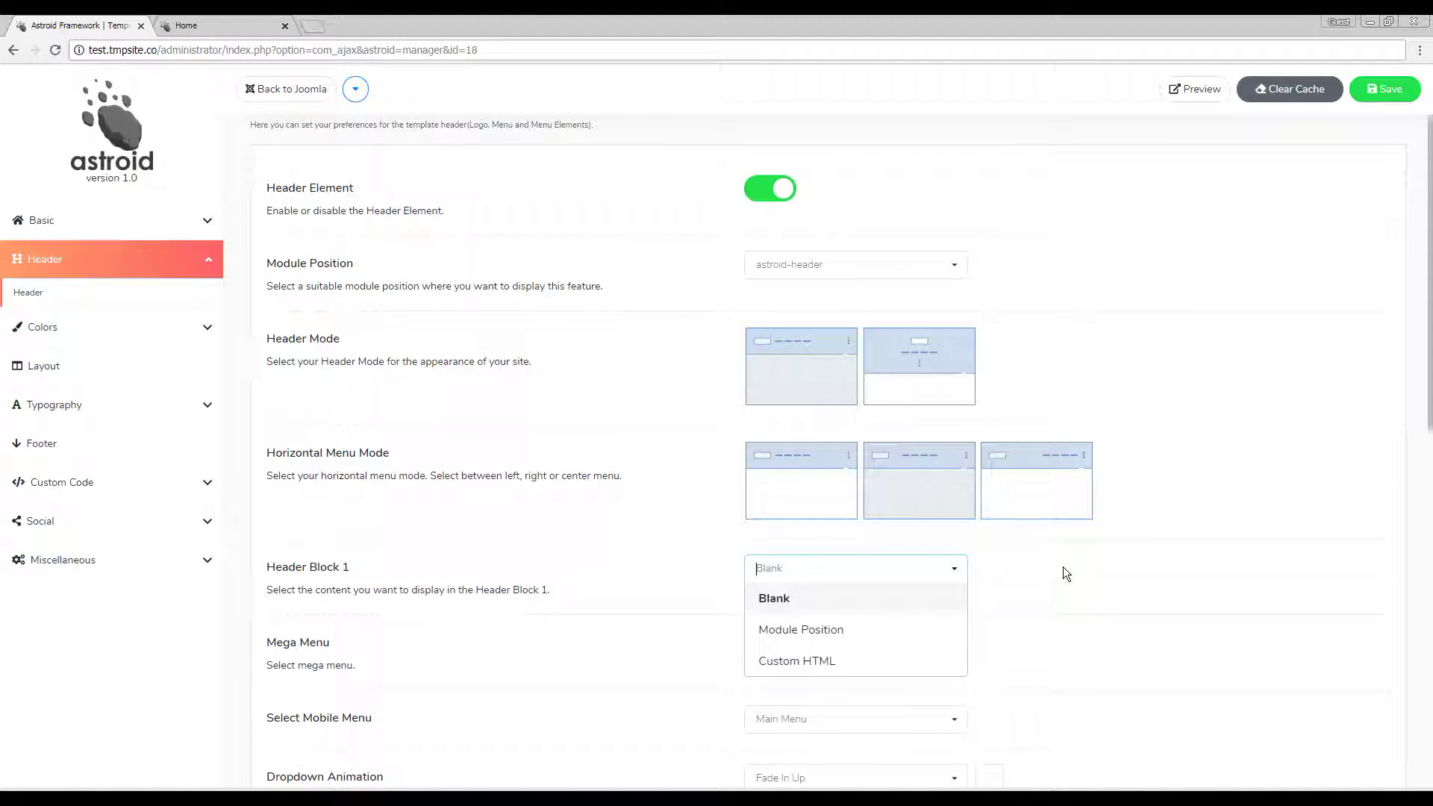
click(810, 660)
click(838, 653)
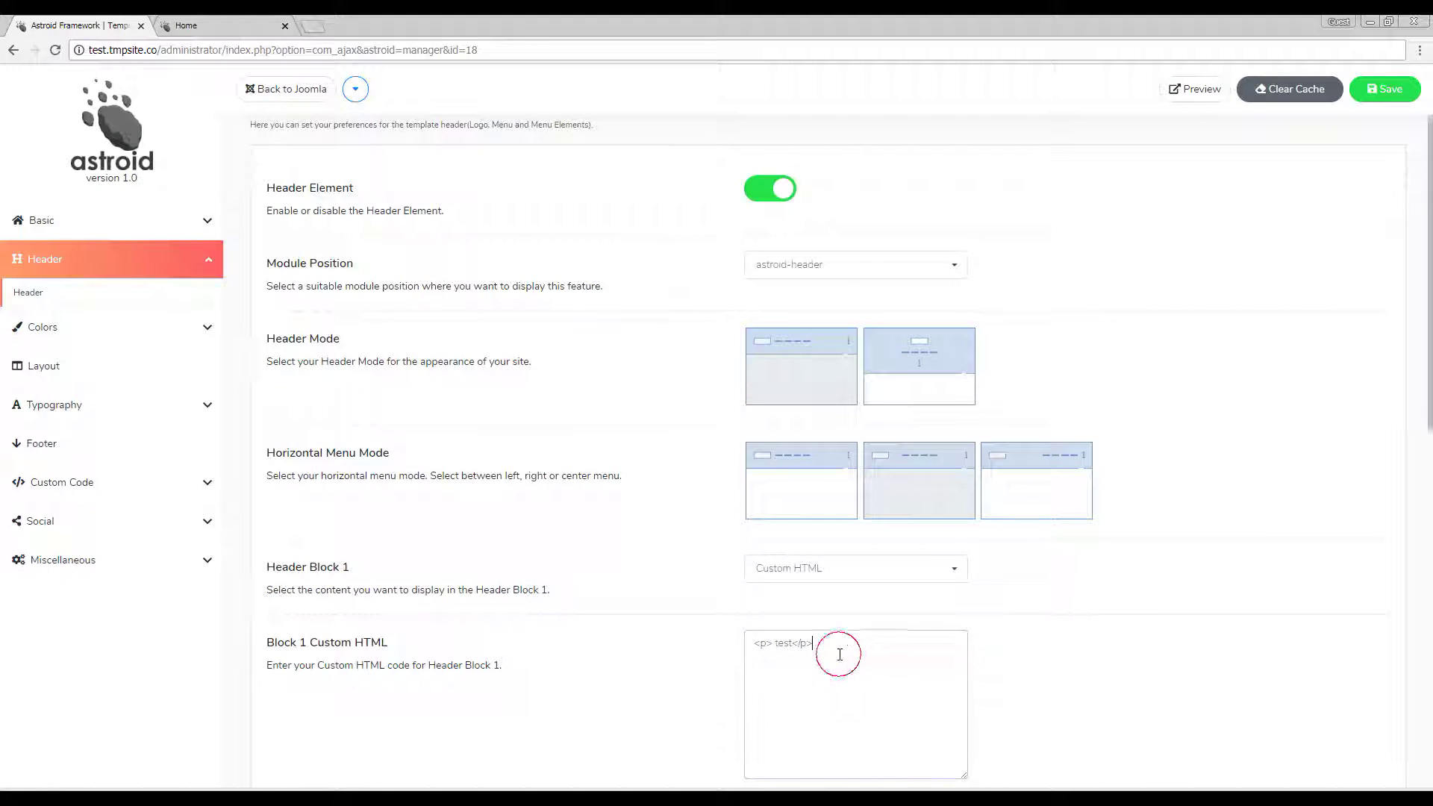
drag(839, 653, 588, 651)
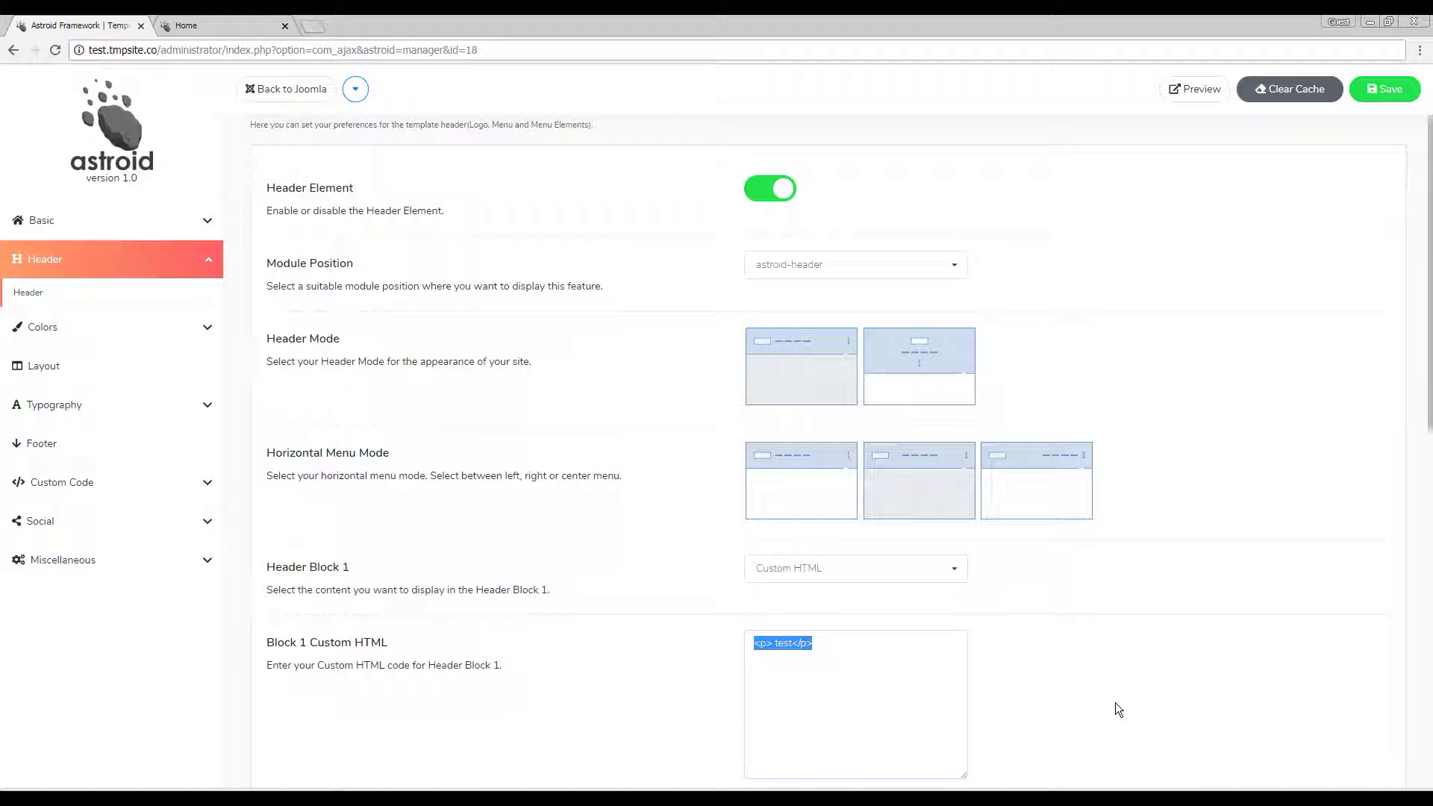
text(He)
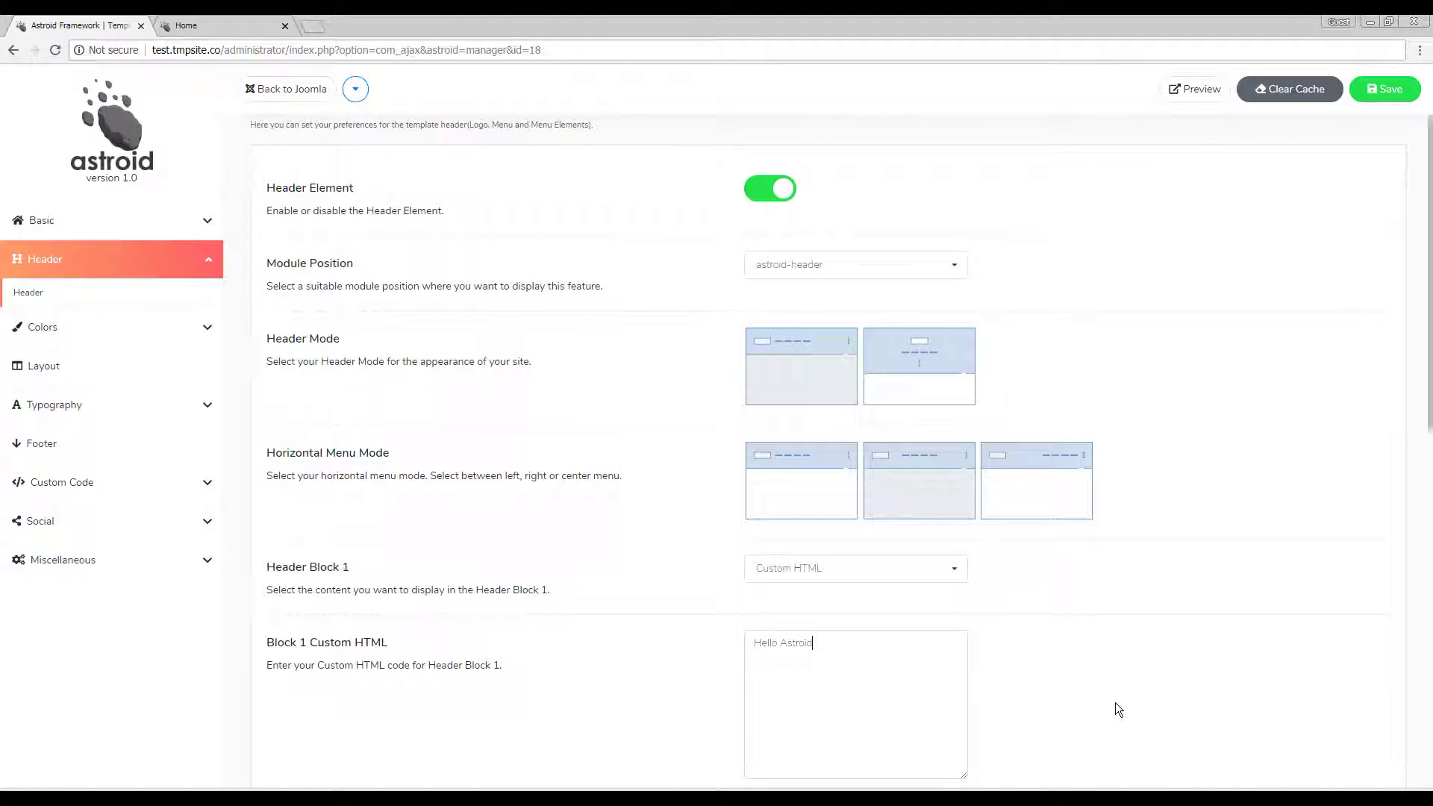
text(llo Astroid)
click(1388, 86)
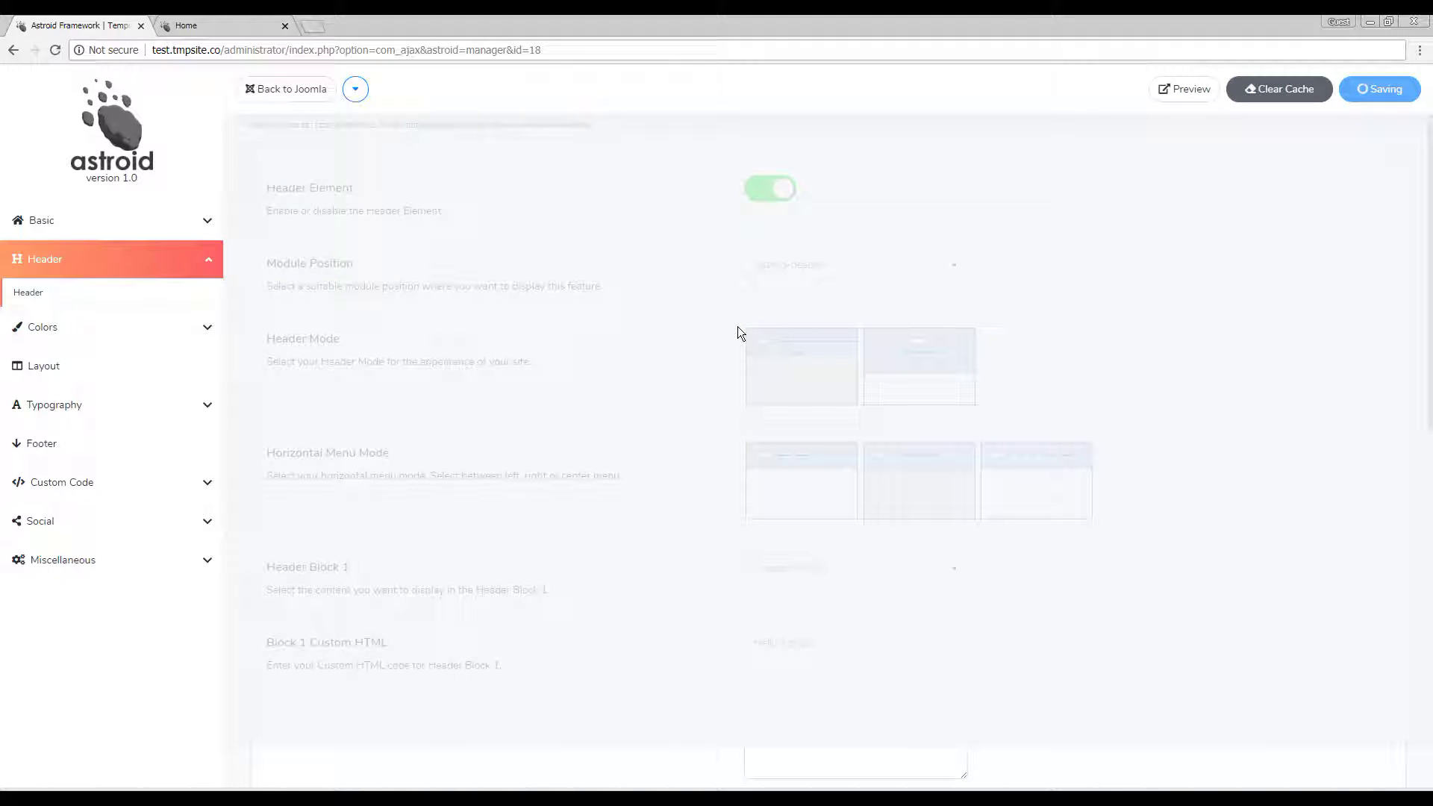
Step: Reload the published home page and check the centered menu and the custom text in the header
click(246, 28)
click(249, 50)
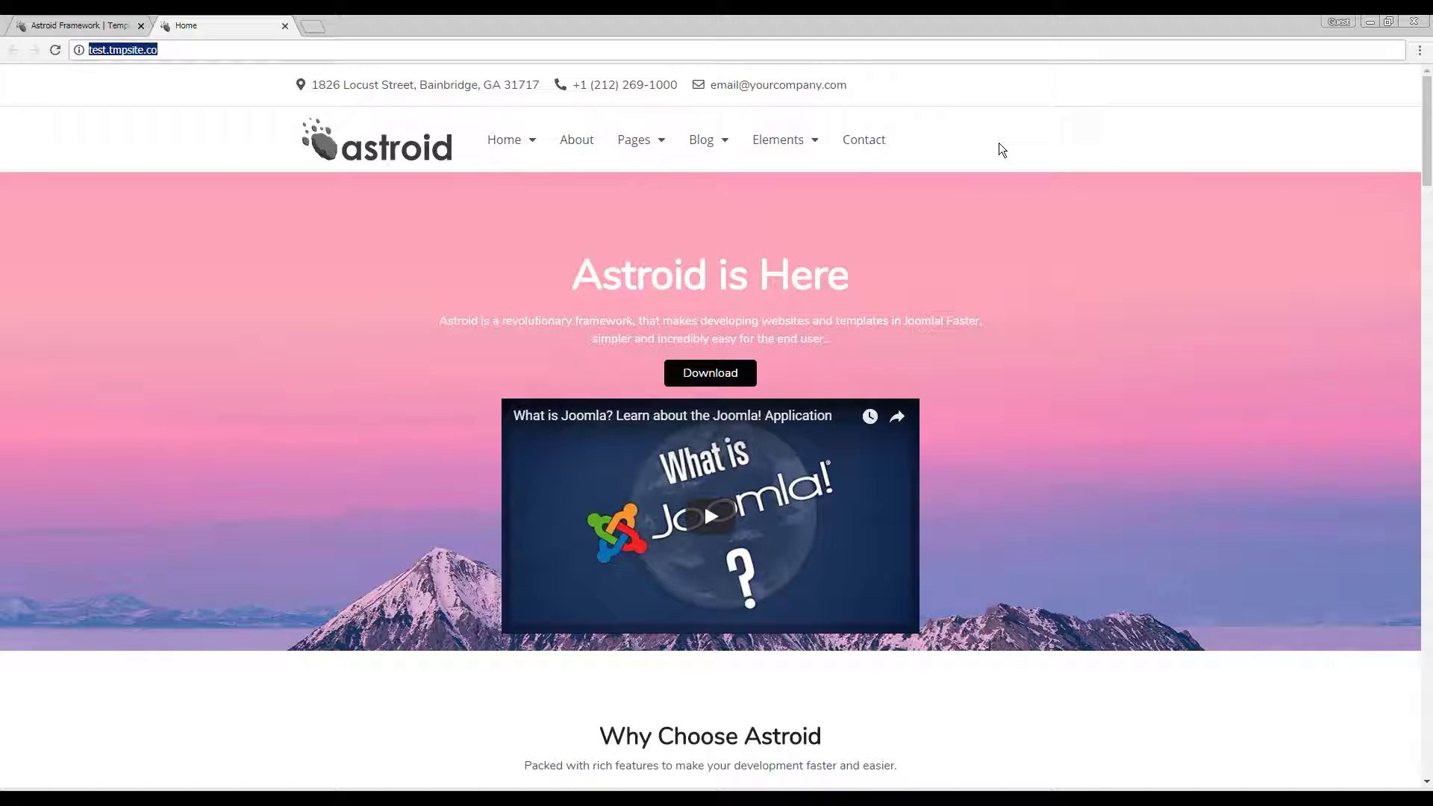
key(Return)
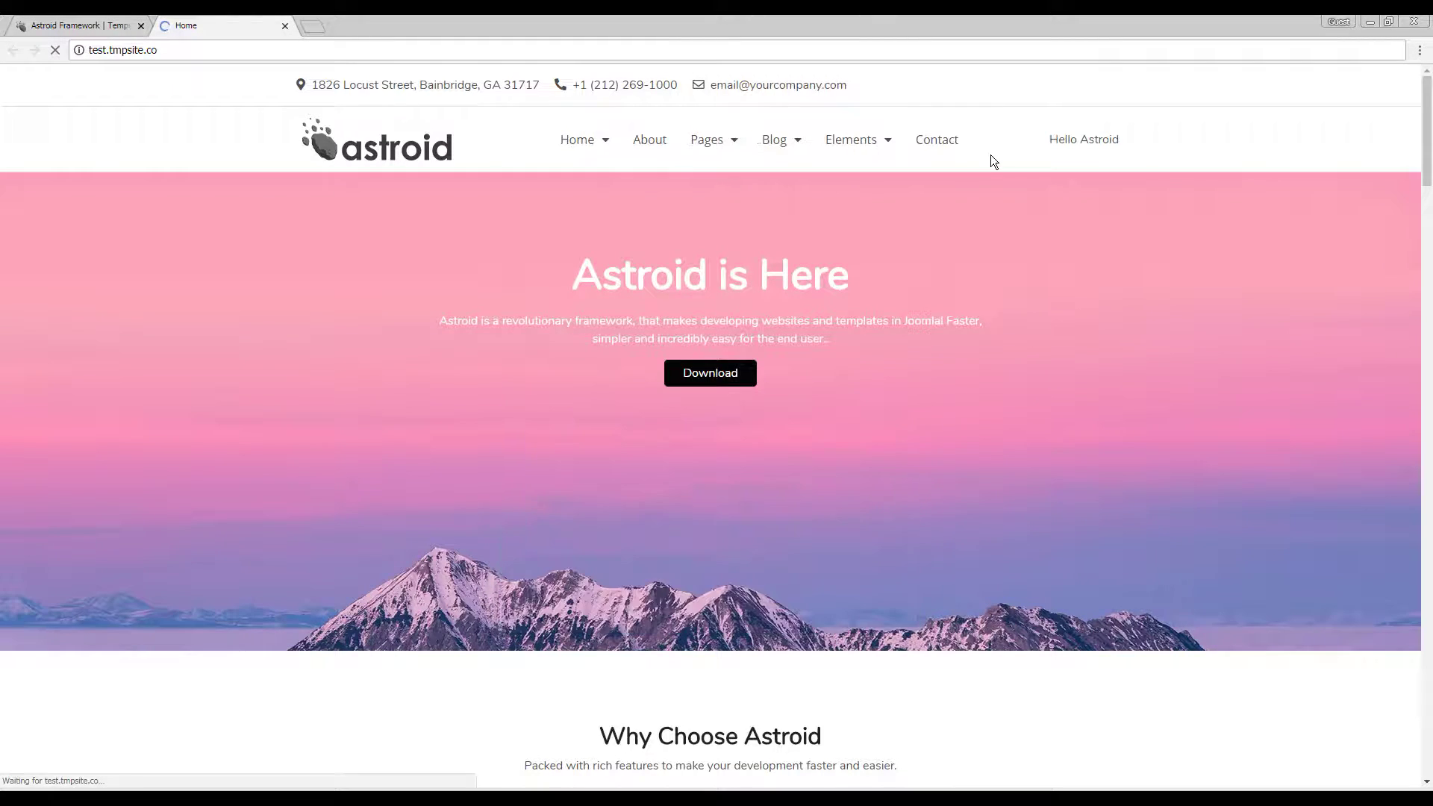
Step: Change the template's horizontal menu mode to the right-aligned menu and save the settings
key(ctrl+Tab)
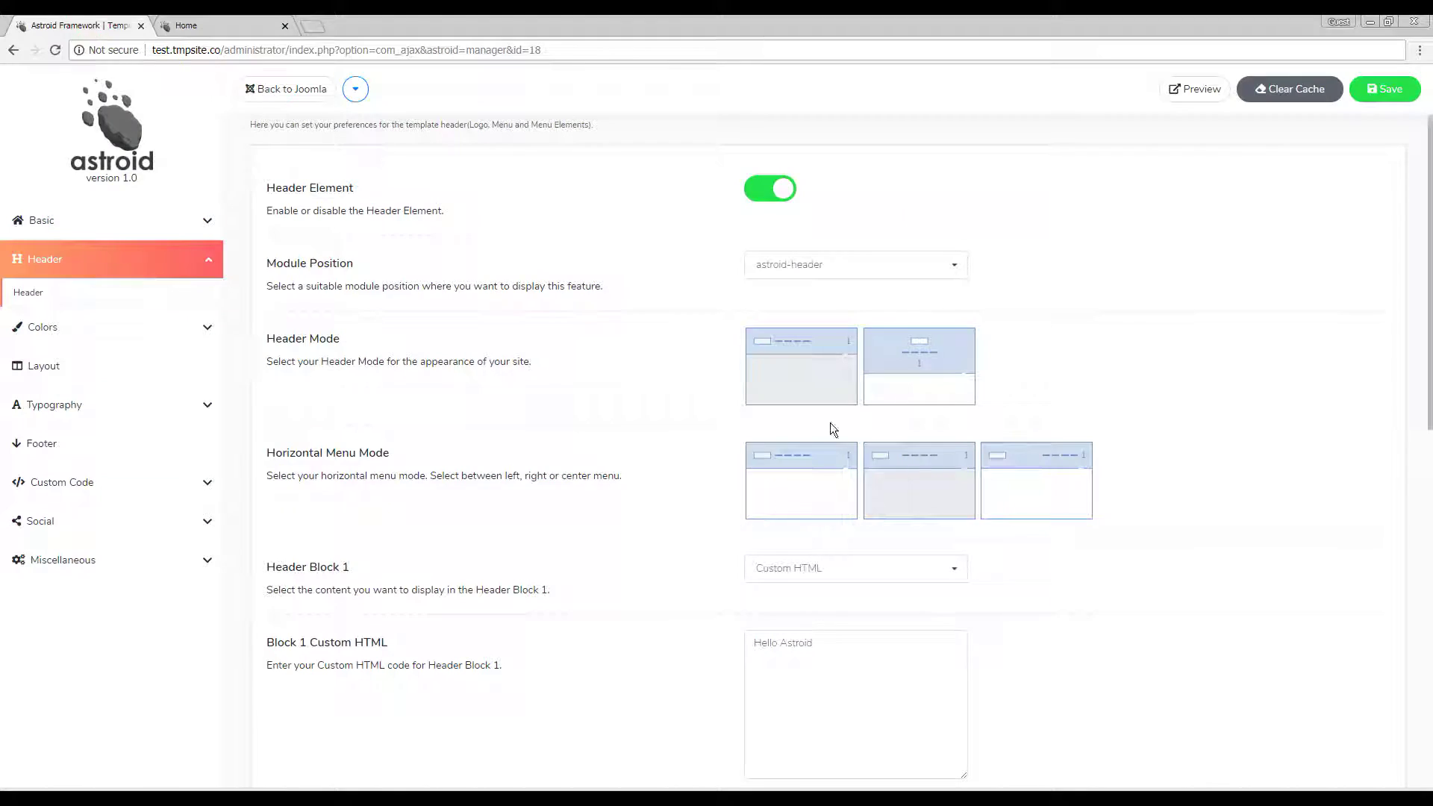
click(1024, 476)
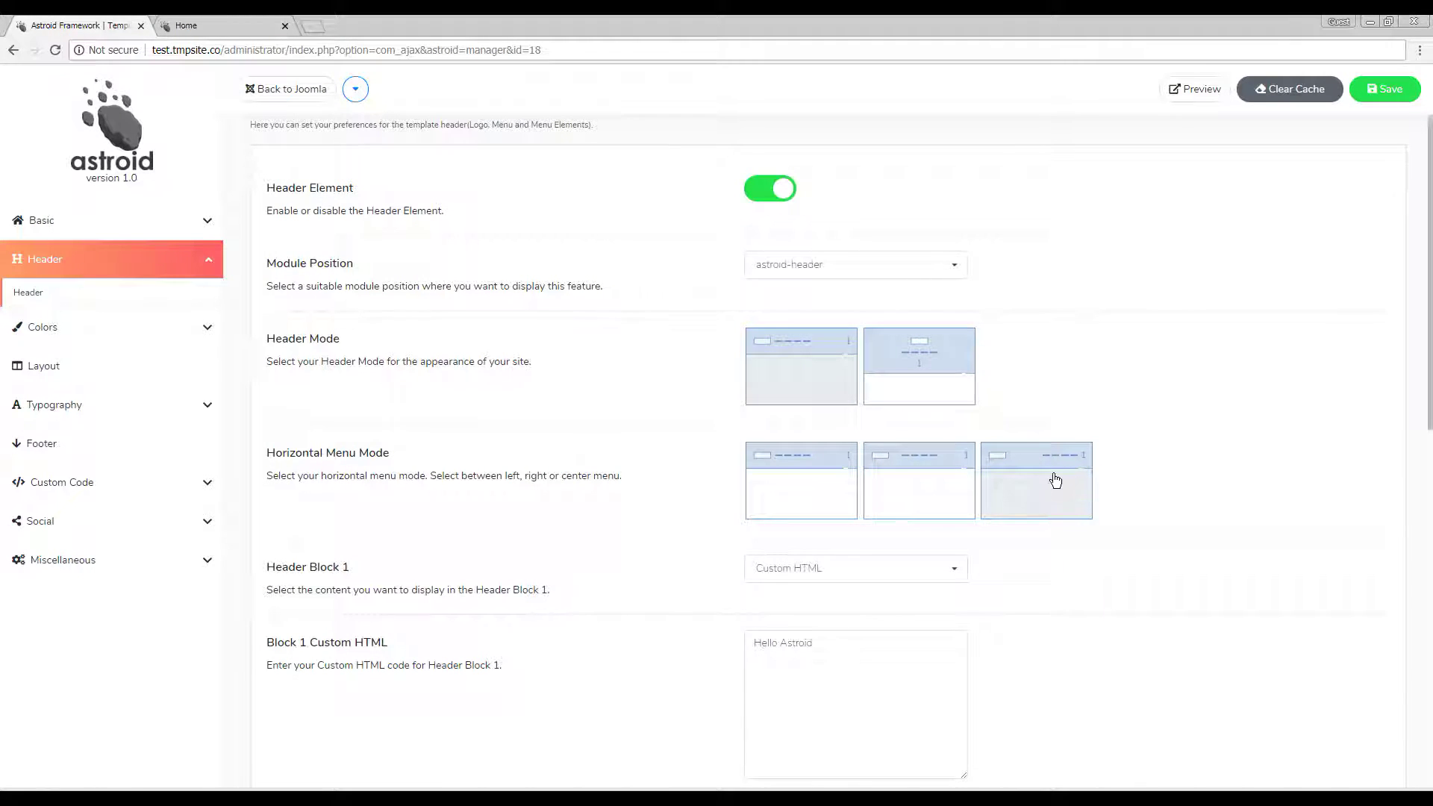
click(1353, 95)
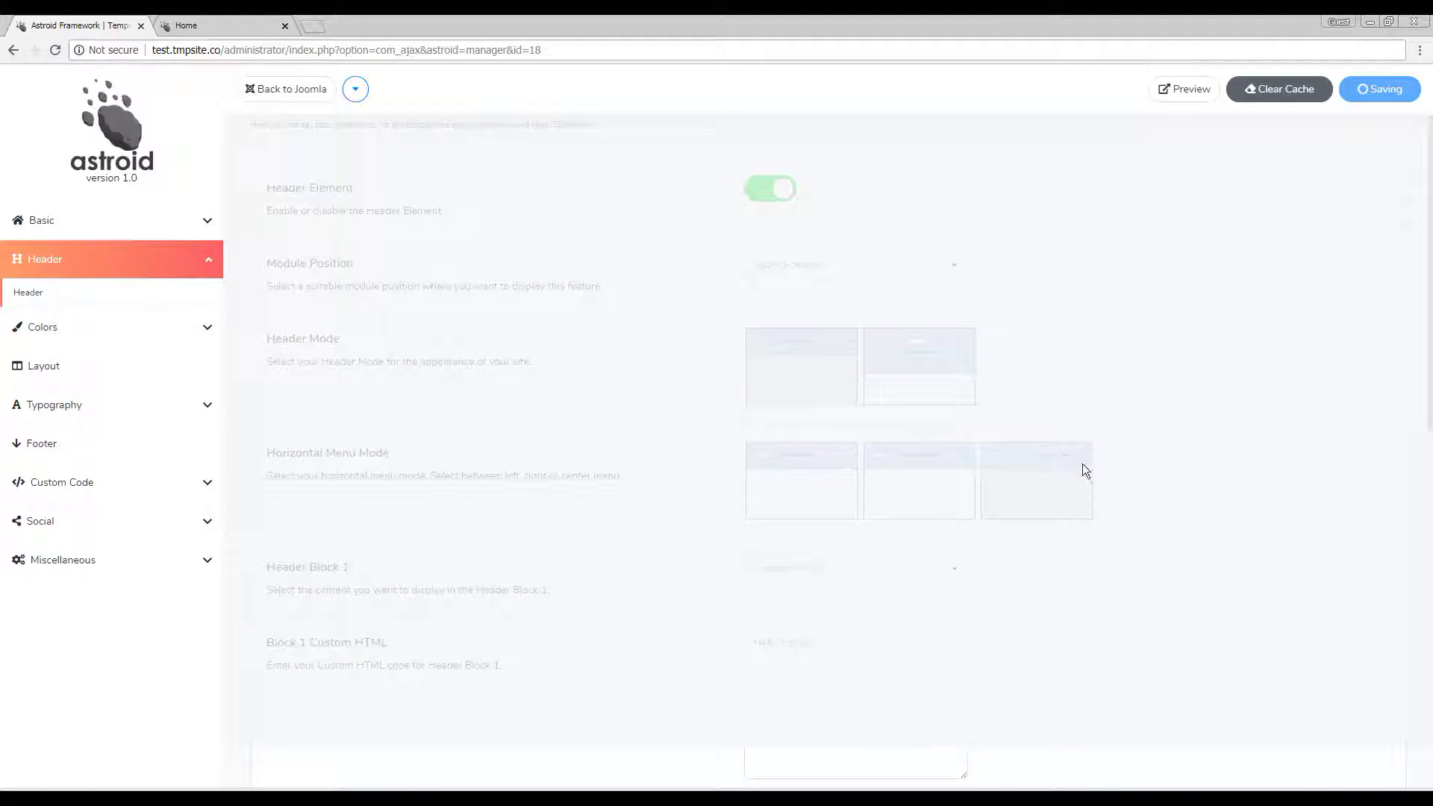
Step: Reload the published home page and check the right-aligned header menu
click(232, 24)
click(231, 46)
key(Return)
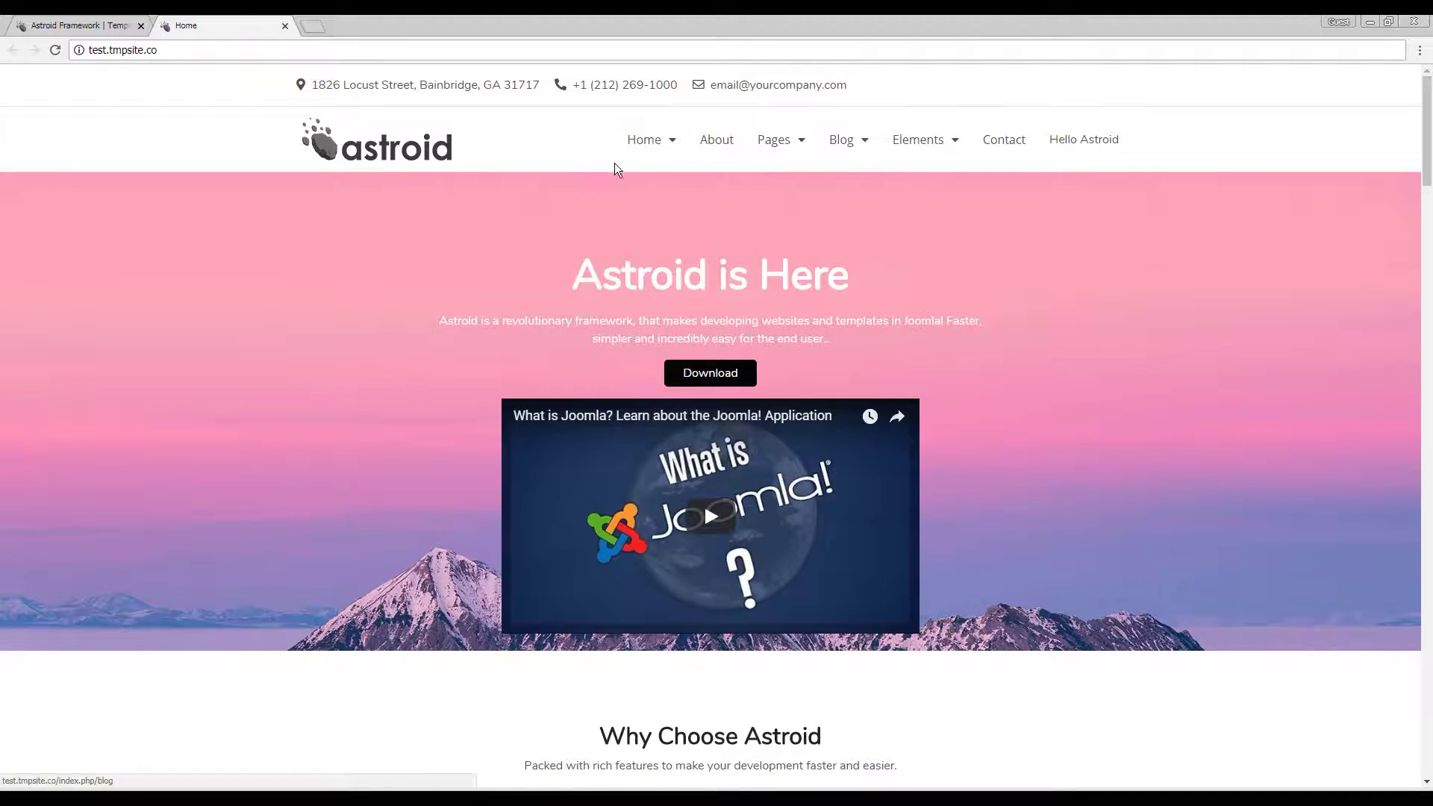
Step: Switch Header Block 1 to Module Position with search as the Block 1 position, and save the template settings
click(82, 25)
click(883, 569)
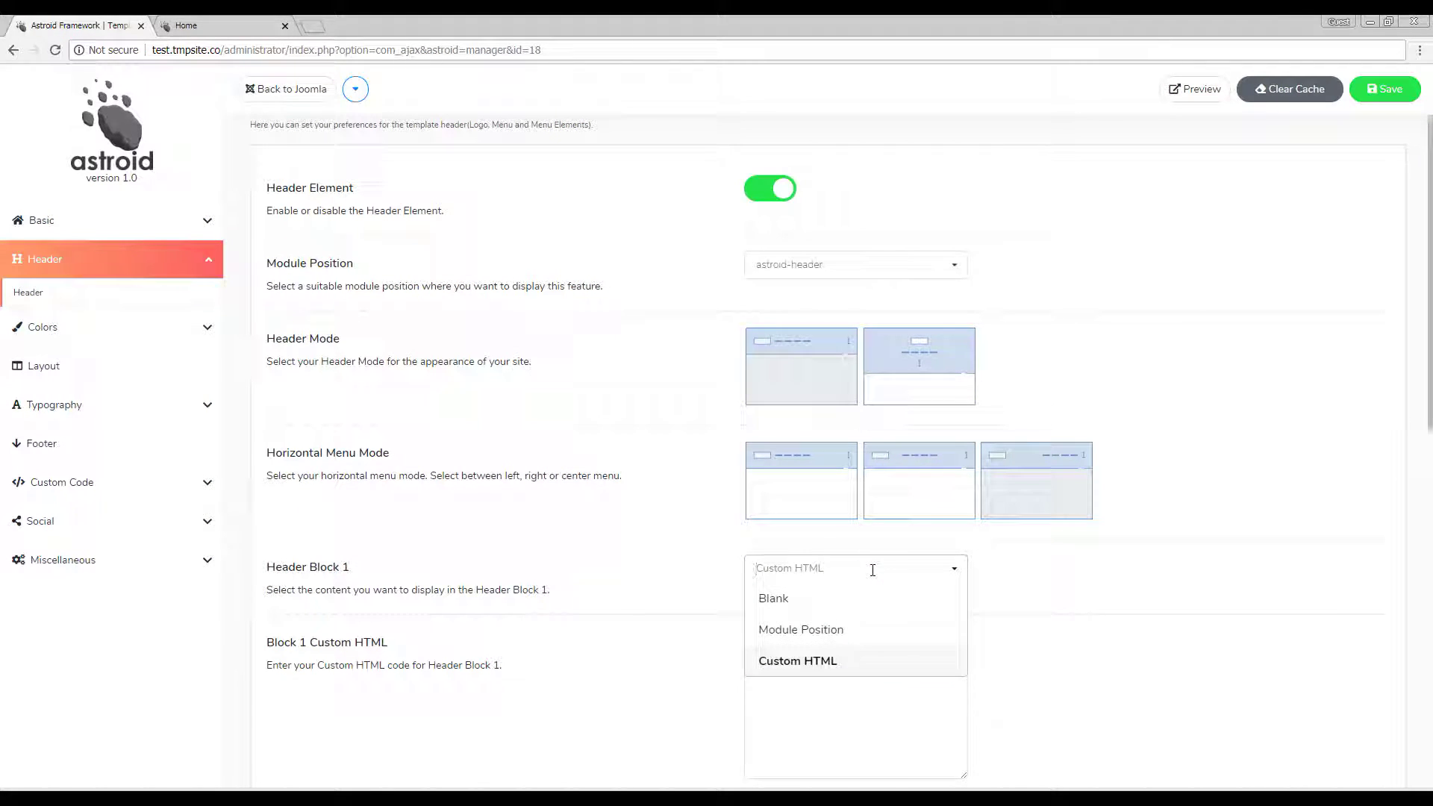
click(827, 631)
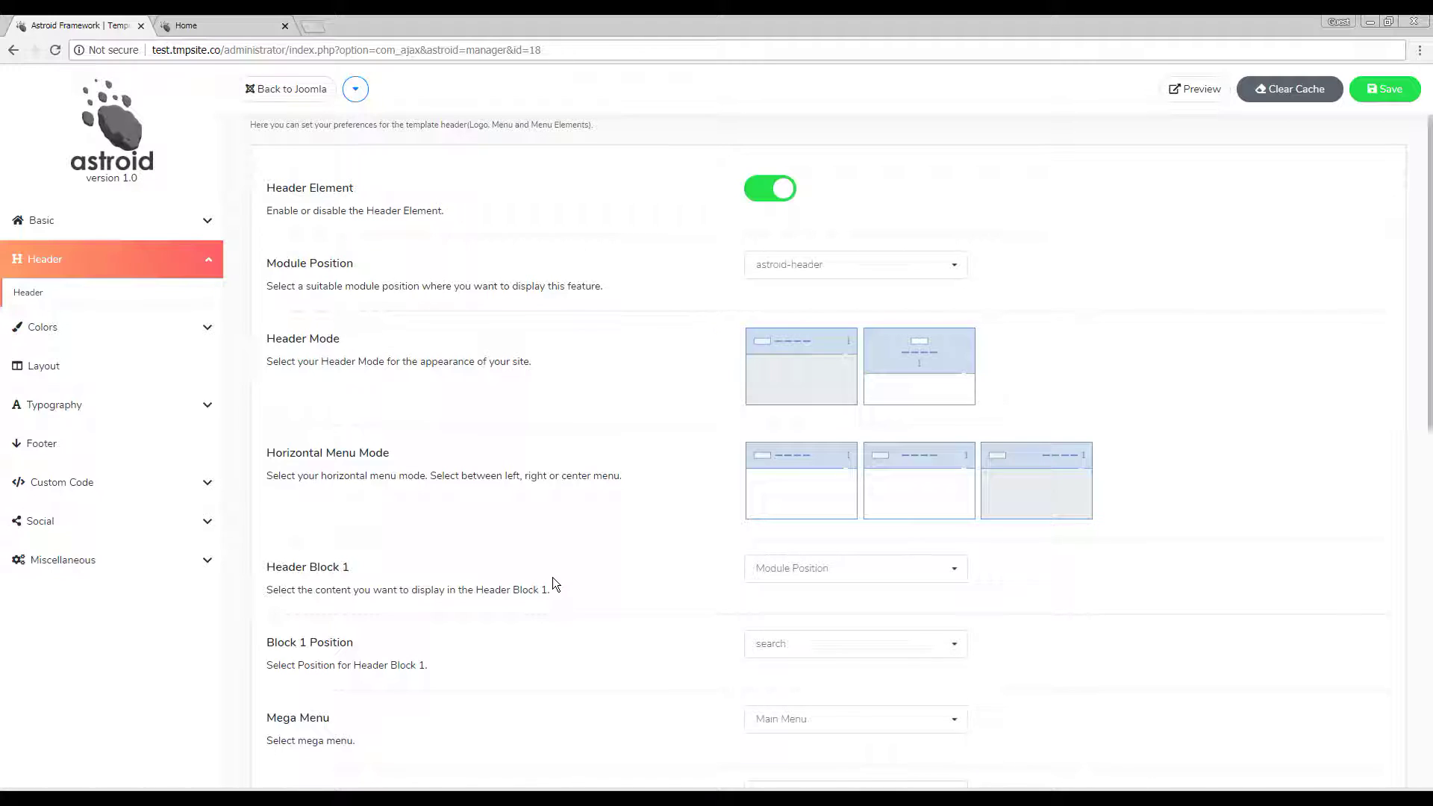
scroll(1010, 534, down, 2)
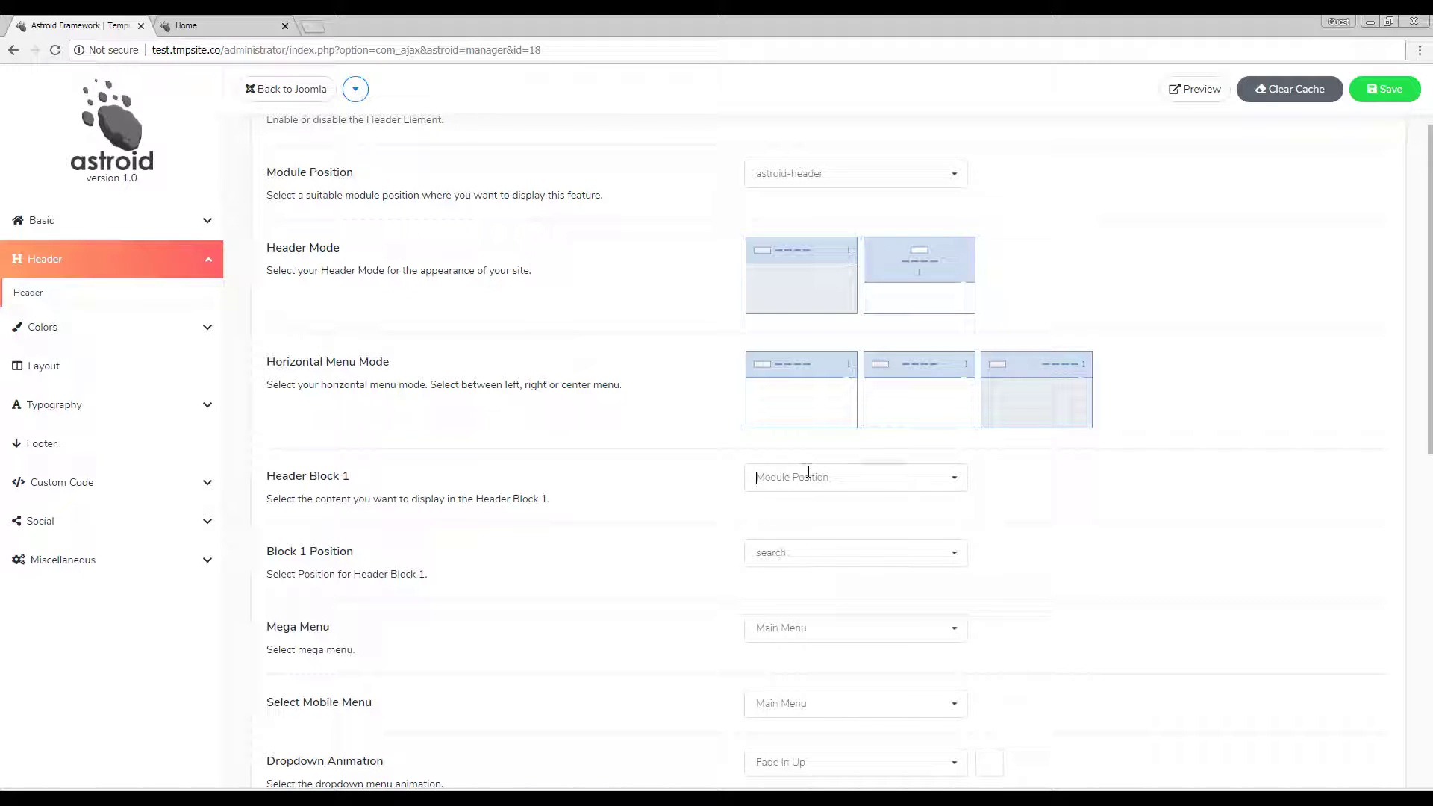
click(825, 552)
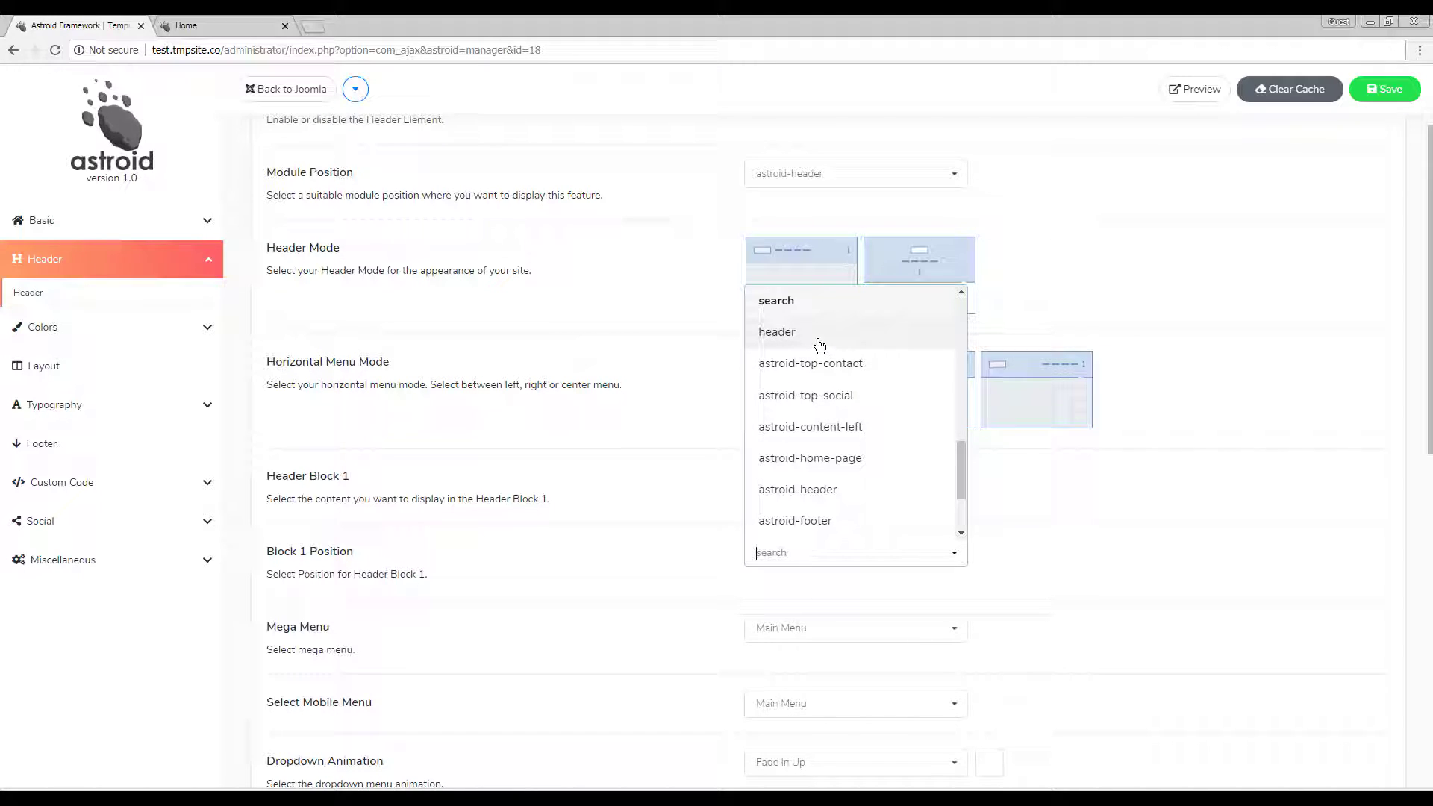
click(804, 302)
click(1385, 88)
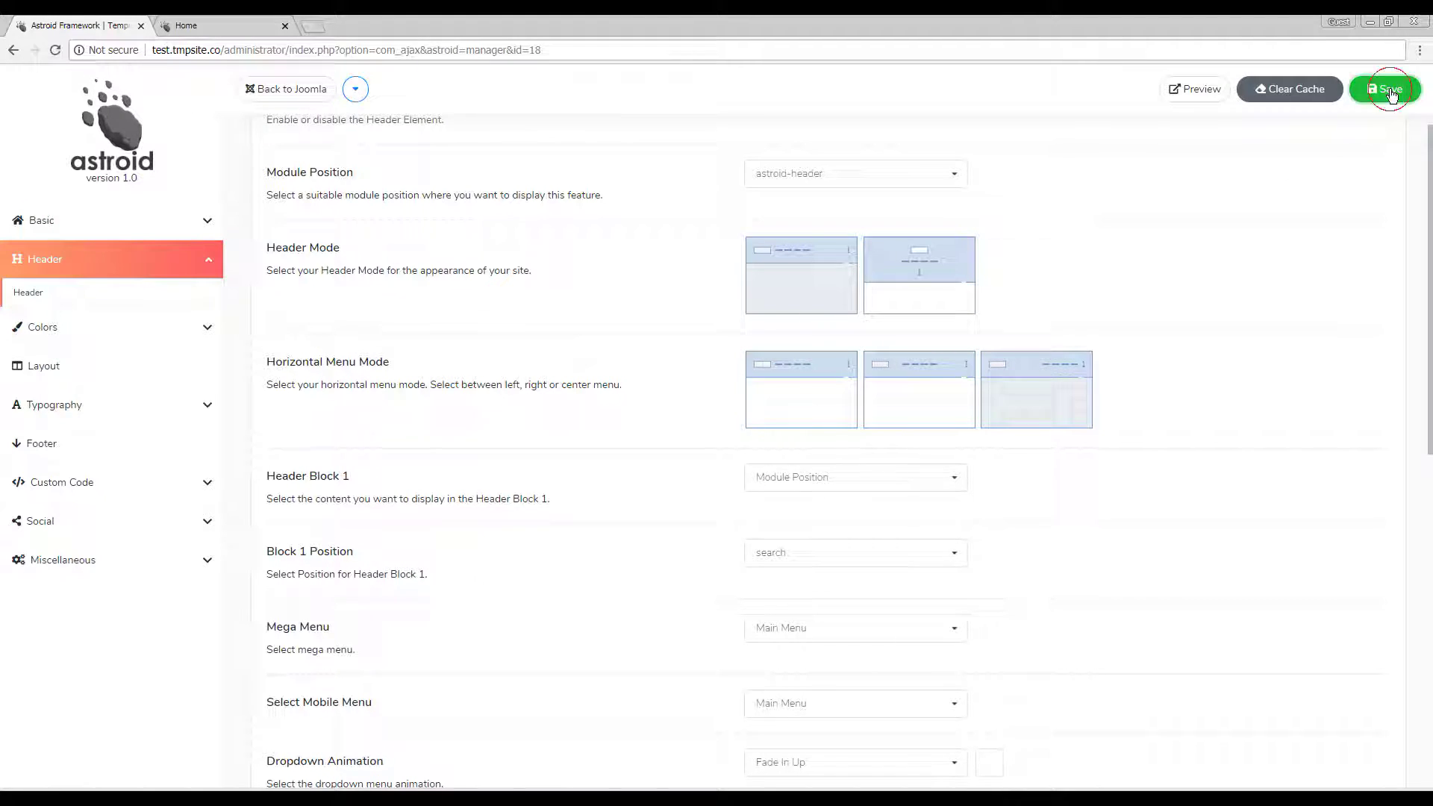
Step: Reload the published home page and check the search box and menu in the header
click(237, 15)
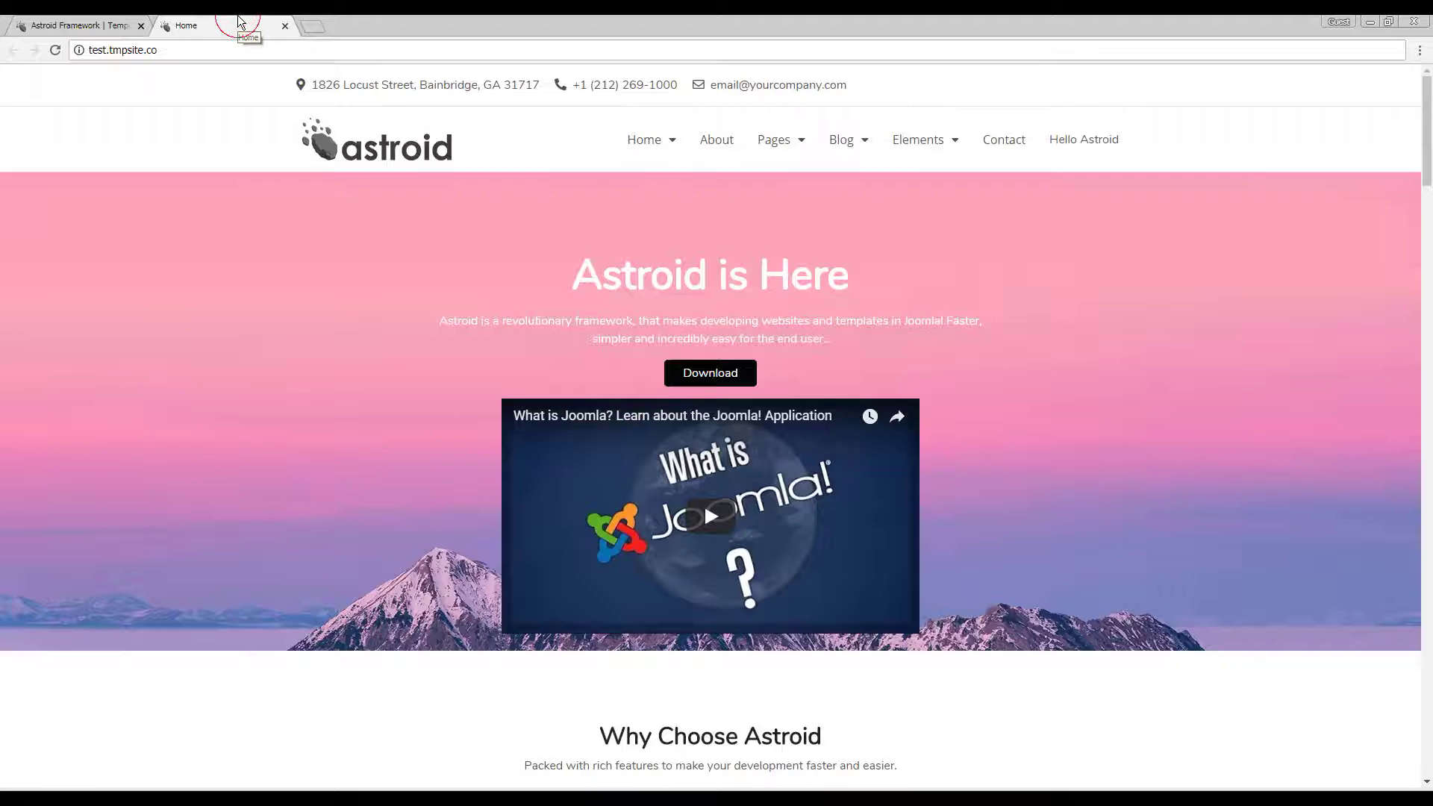
click(261, 50)
key(Return)
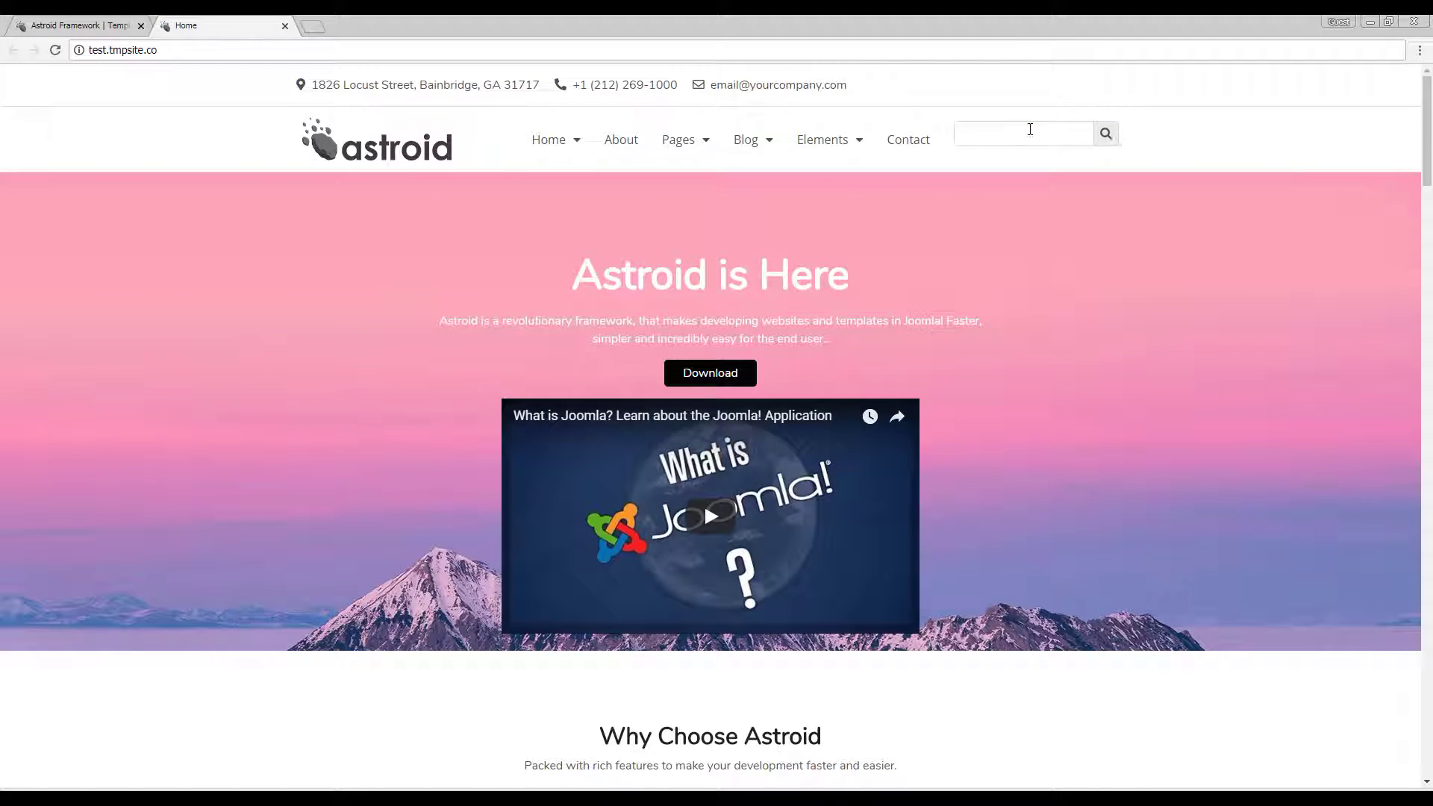
click(1027, 132)
mouse_move(844, 139)
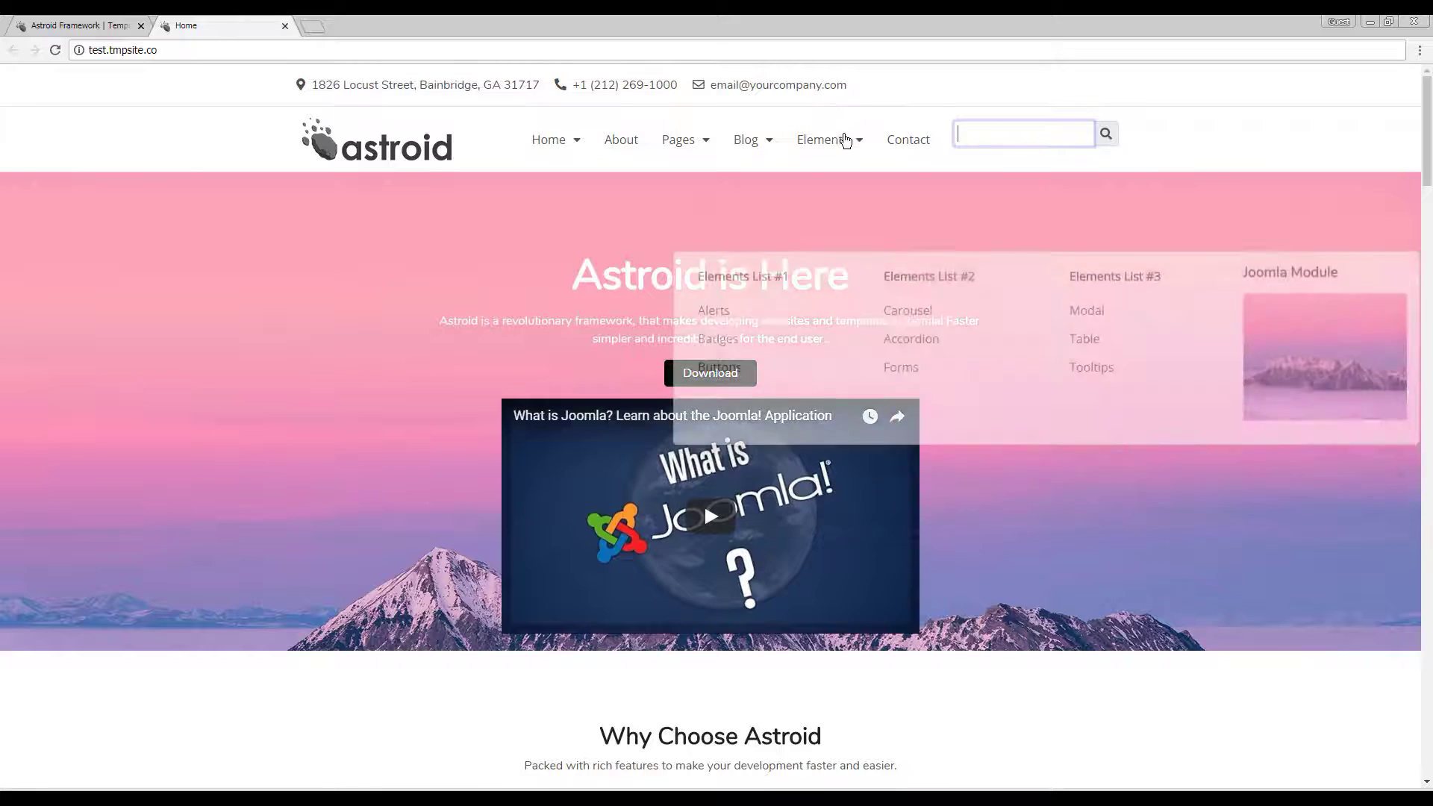
Step: Return to the template settings and look through the Block 1 Position and Header Block 1 options
click(74, 25)
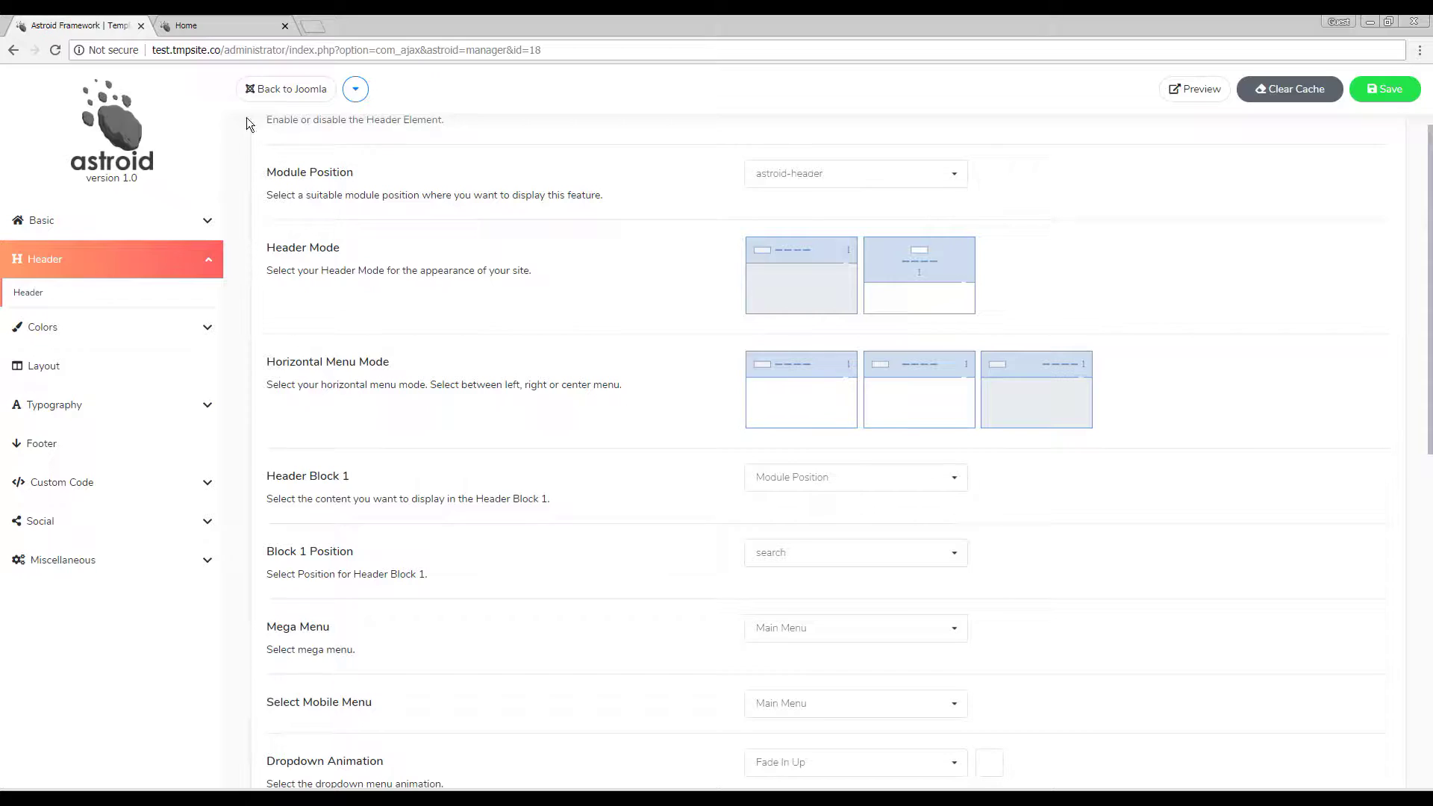
click(805, 554)
click(1079, 539)
click(215, 19)
click(75, 25)
click(842, 477)
click(1069, 501)
Step: Save the stacked header mode with logo, menu and block centered below each other, and check it on the reloaded home page
click(929, 268)
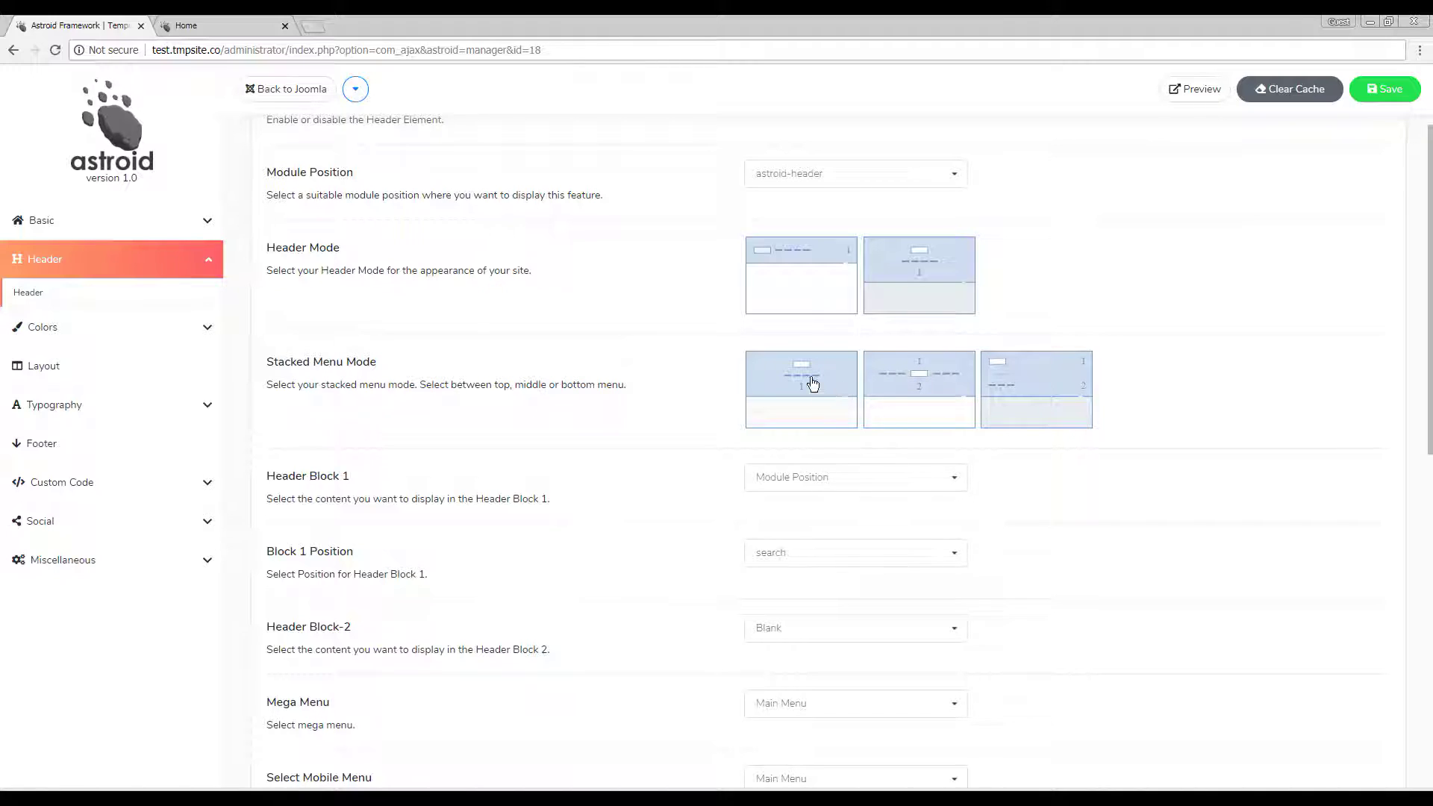
click(771, 396)
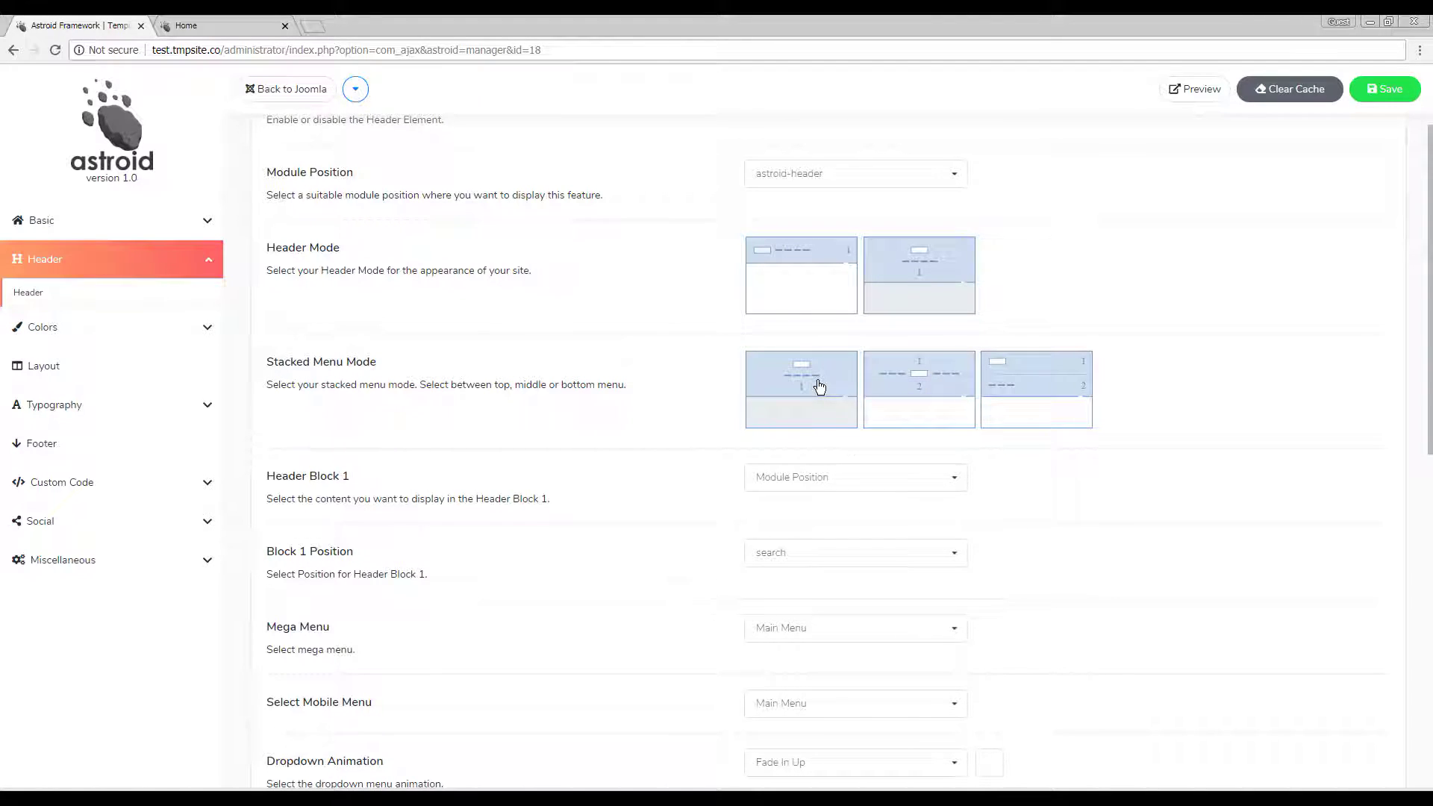
click(1387, 89)
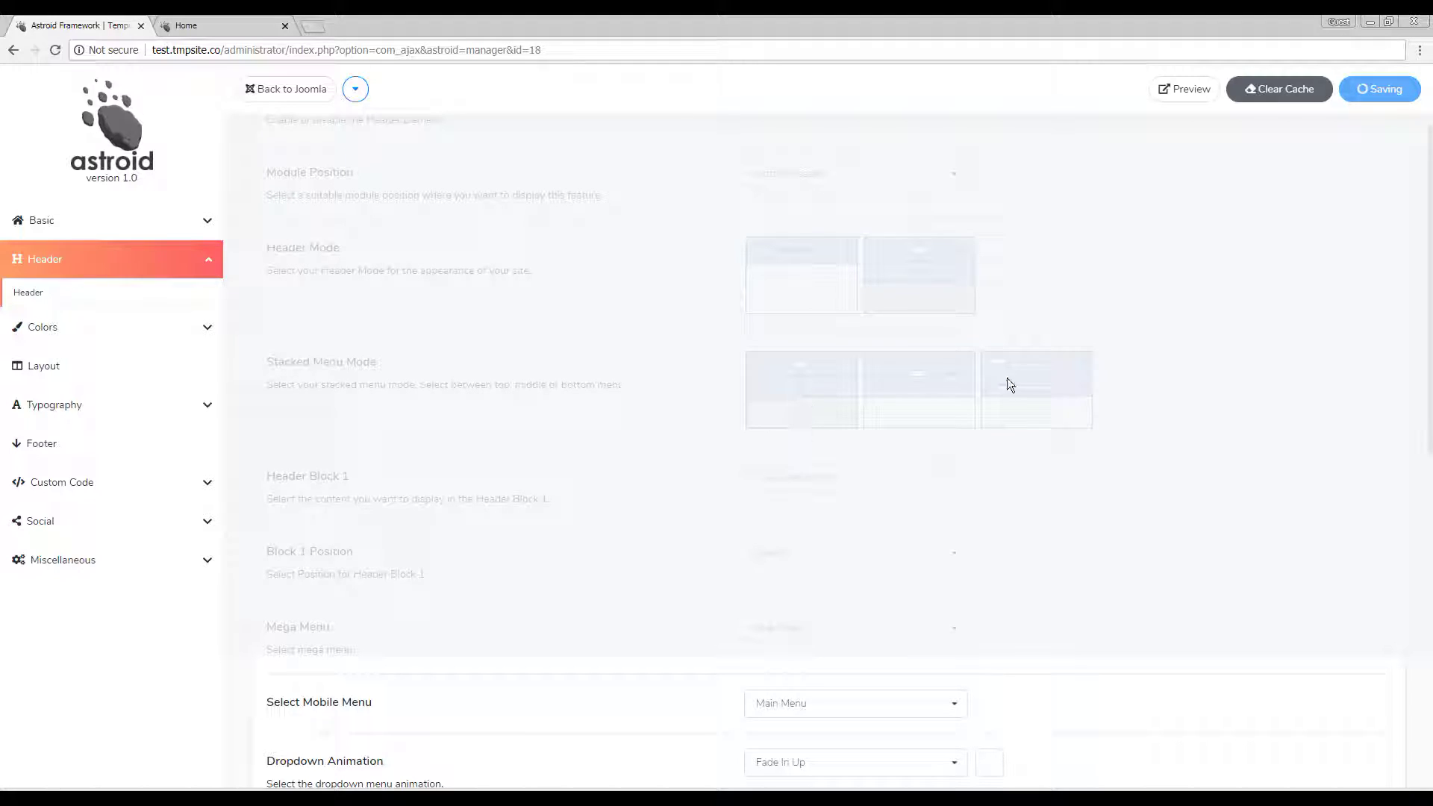
key(Return)
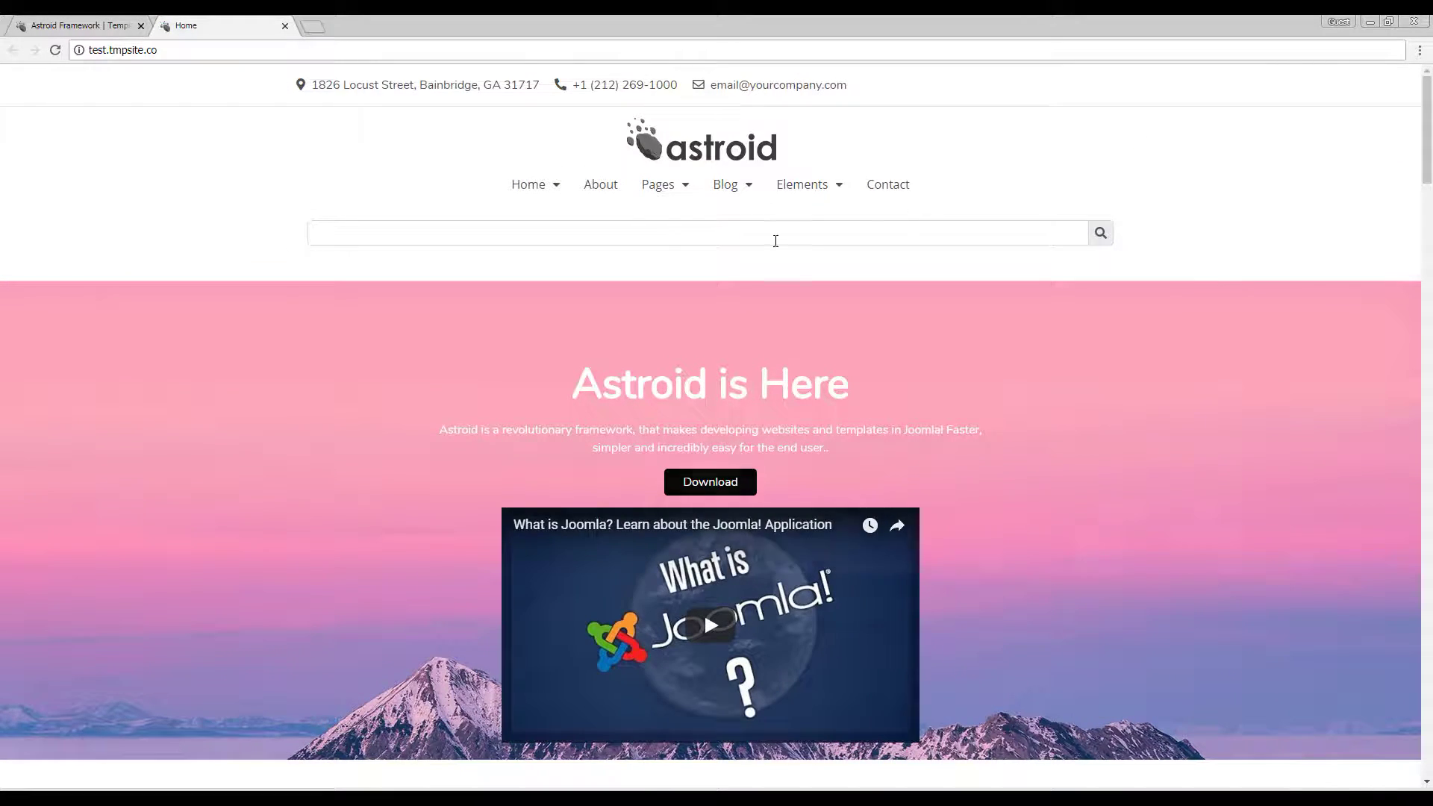
Step: Change the Block 1 Position in the template header settings to astroid-top-social
click(90, 22)
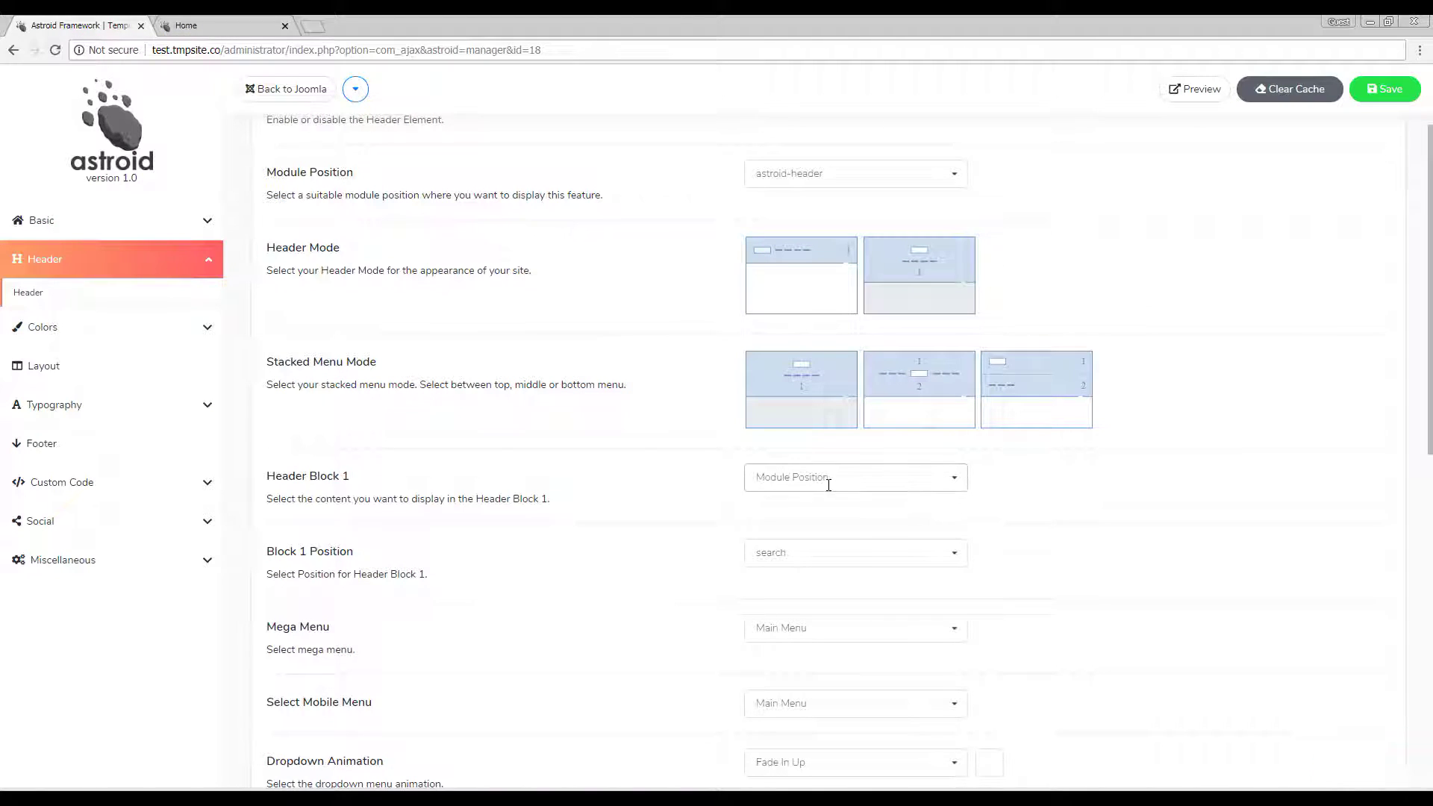
click(831, 553)
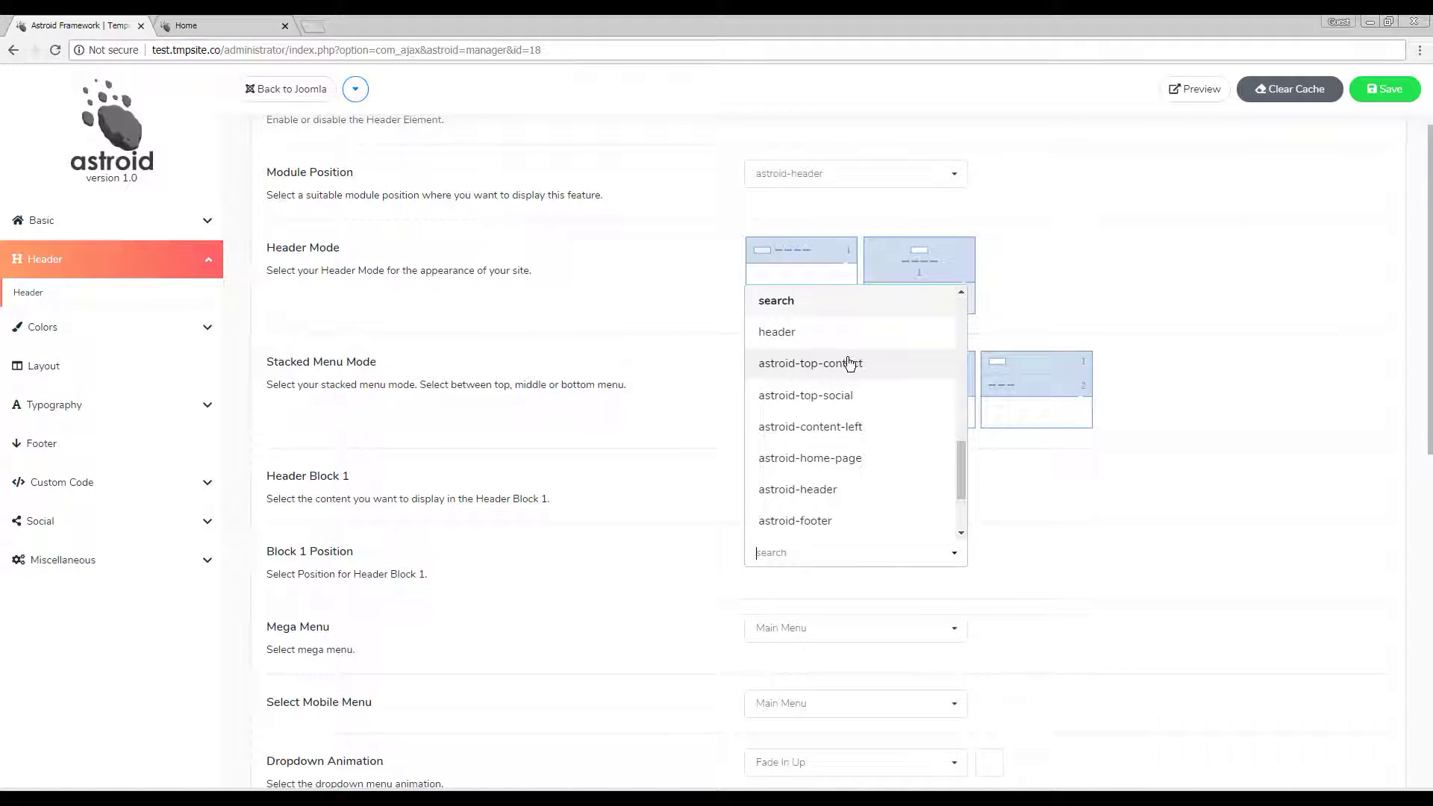
click(205, 24)
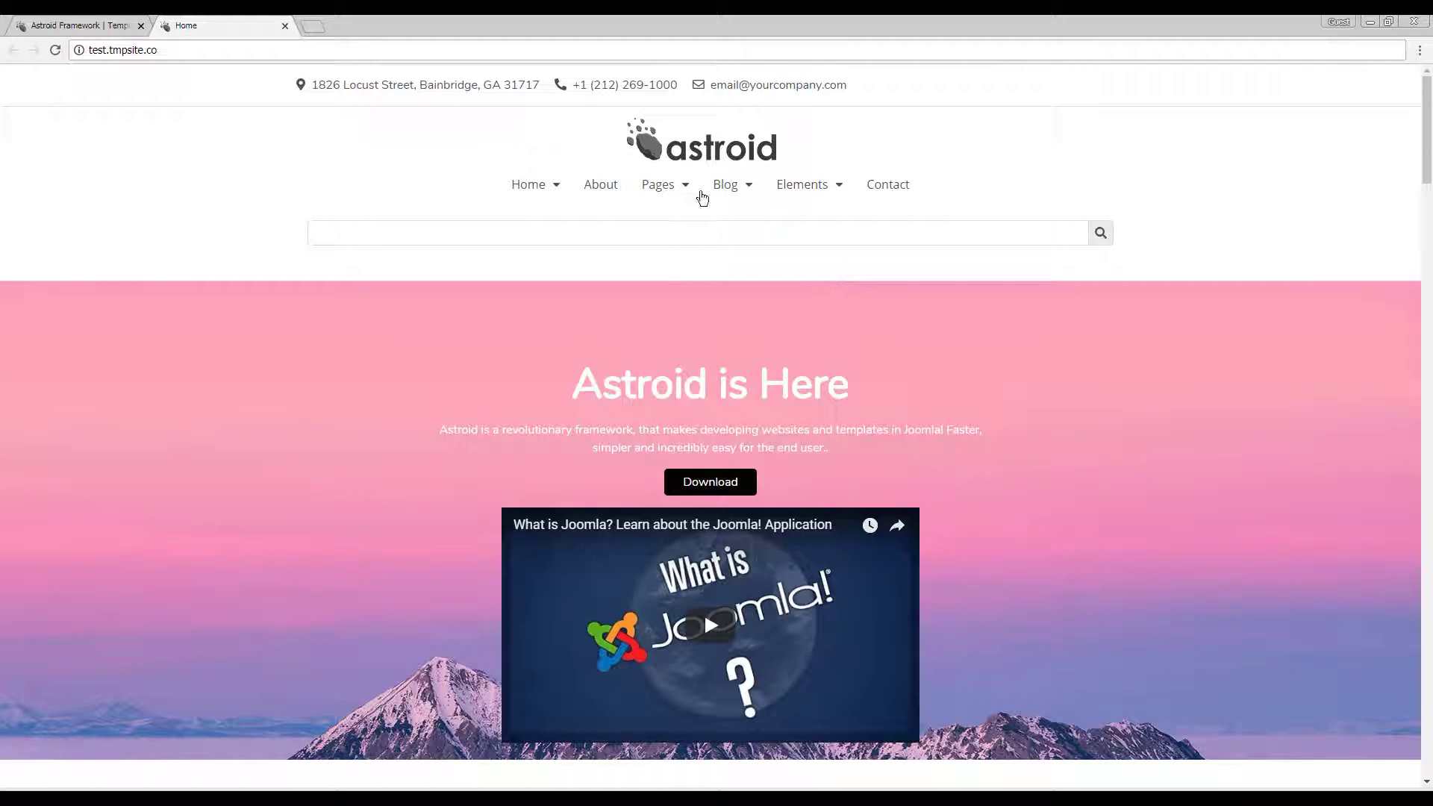
click(116, 24)
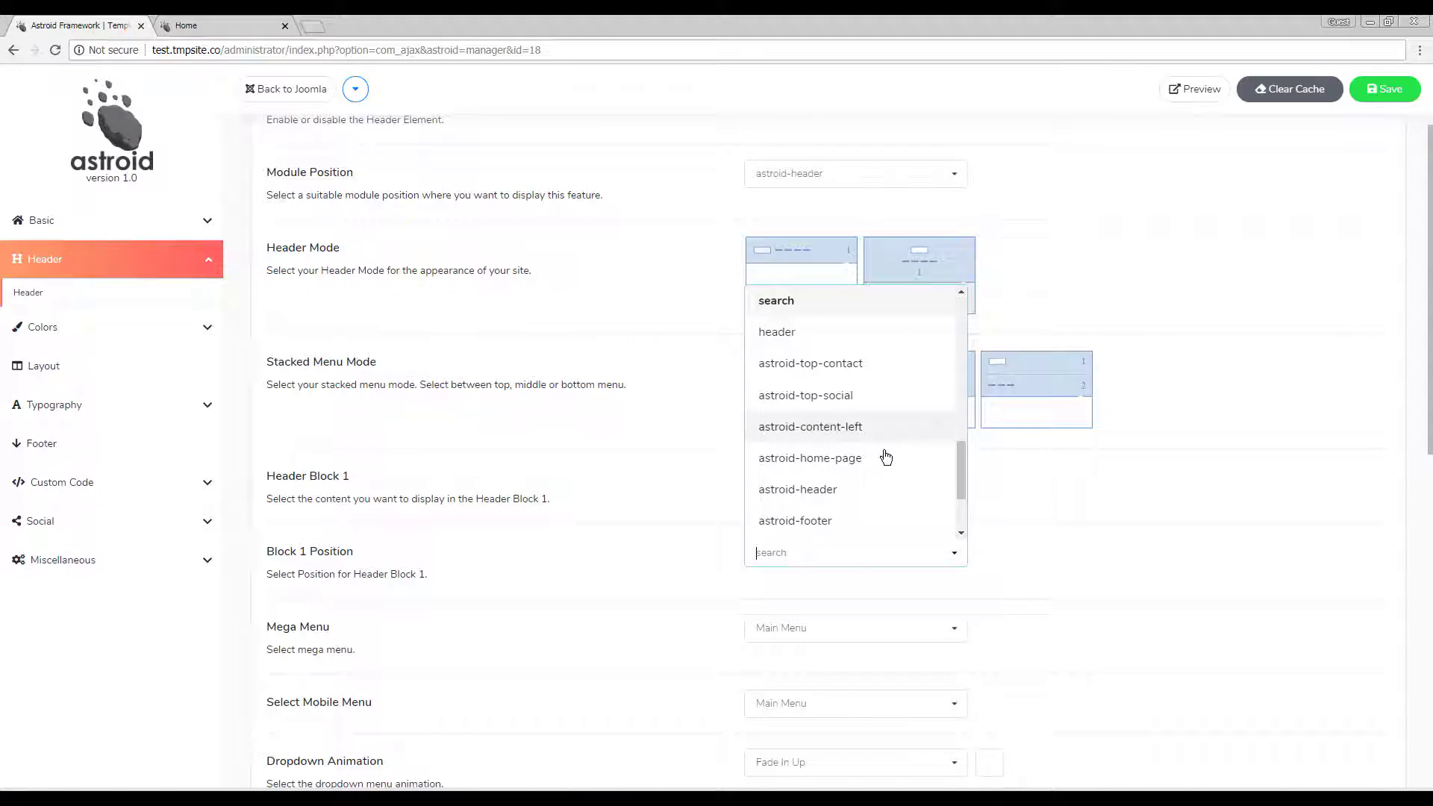
click(845, 403)
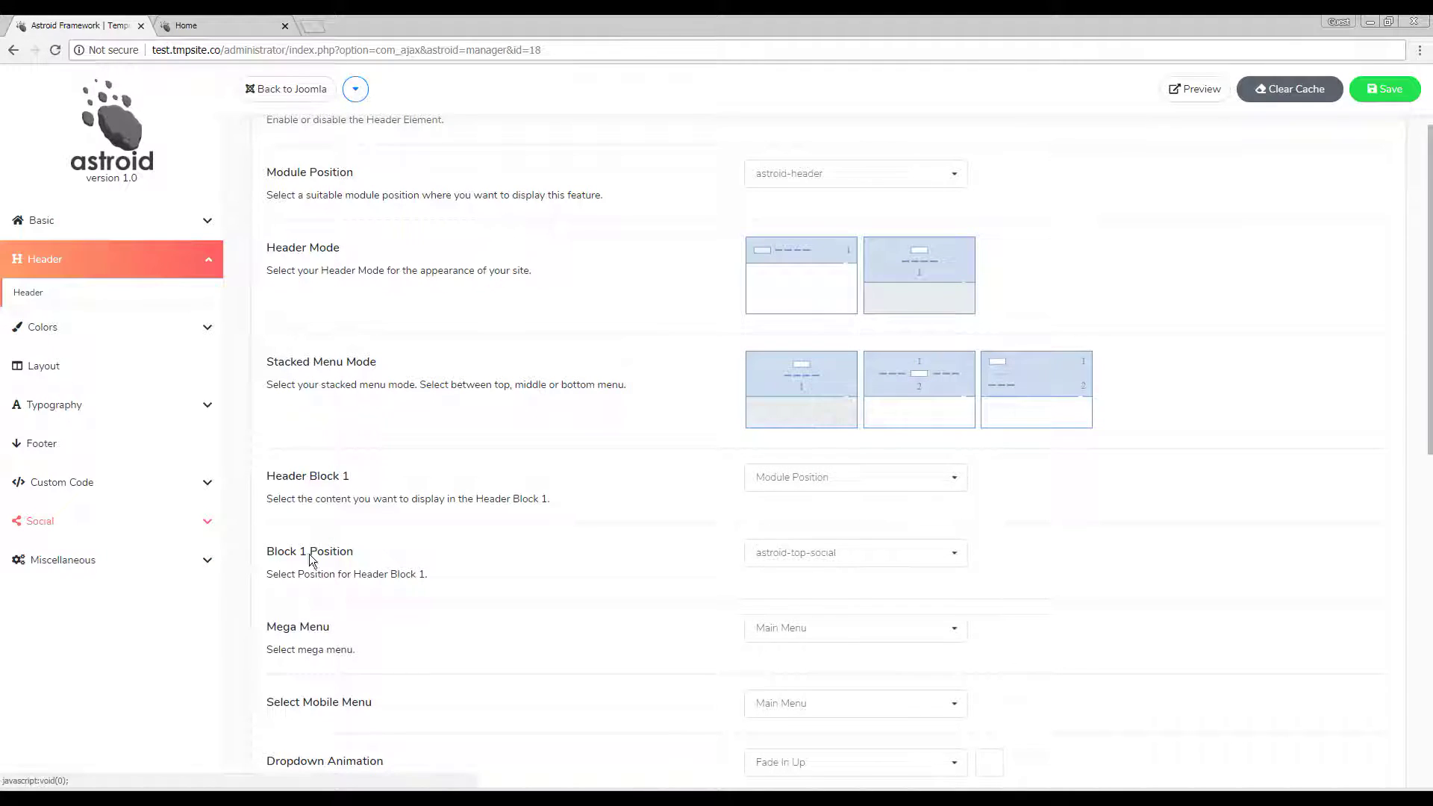
Step: Set the Social Profiles module position to astroid-top-social and save the template settings
click(131, 525)
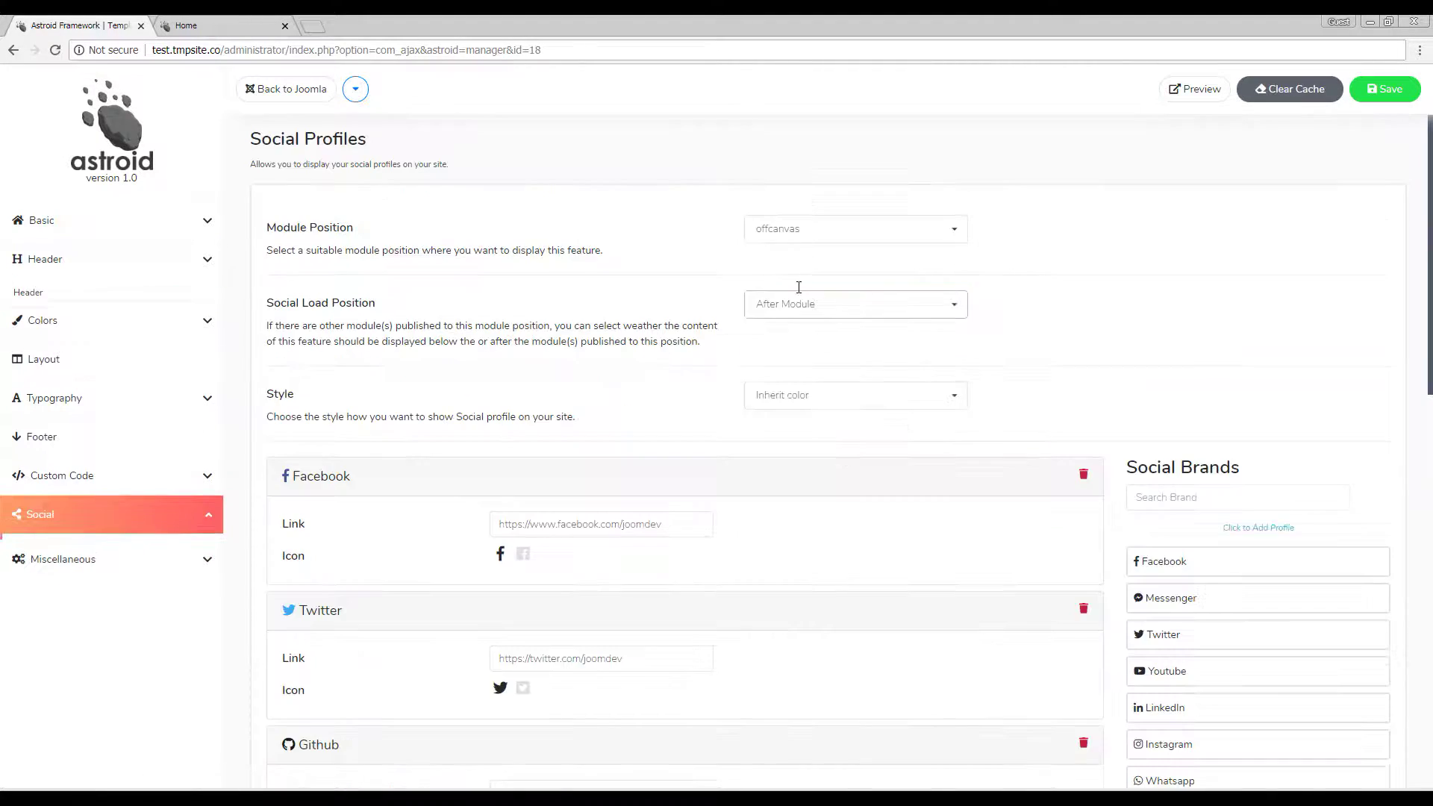
click(817, 228)
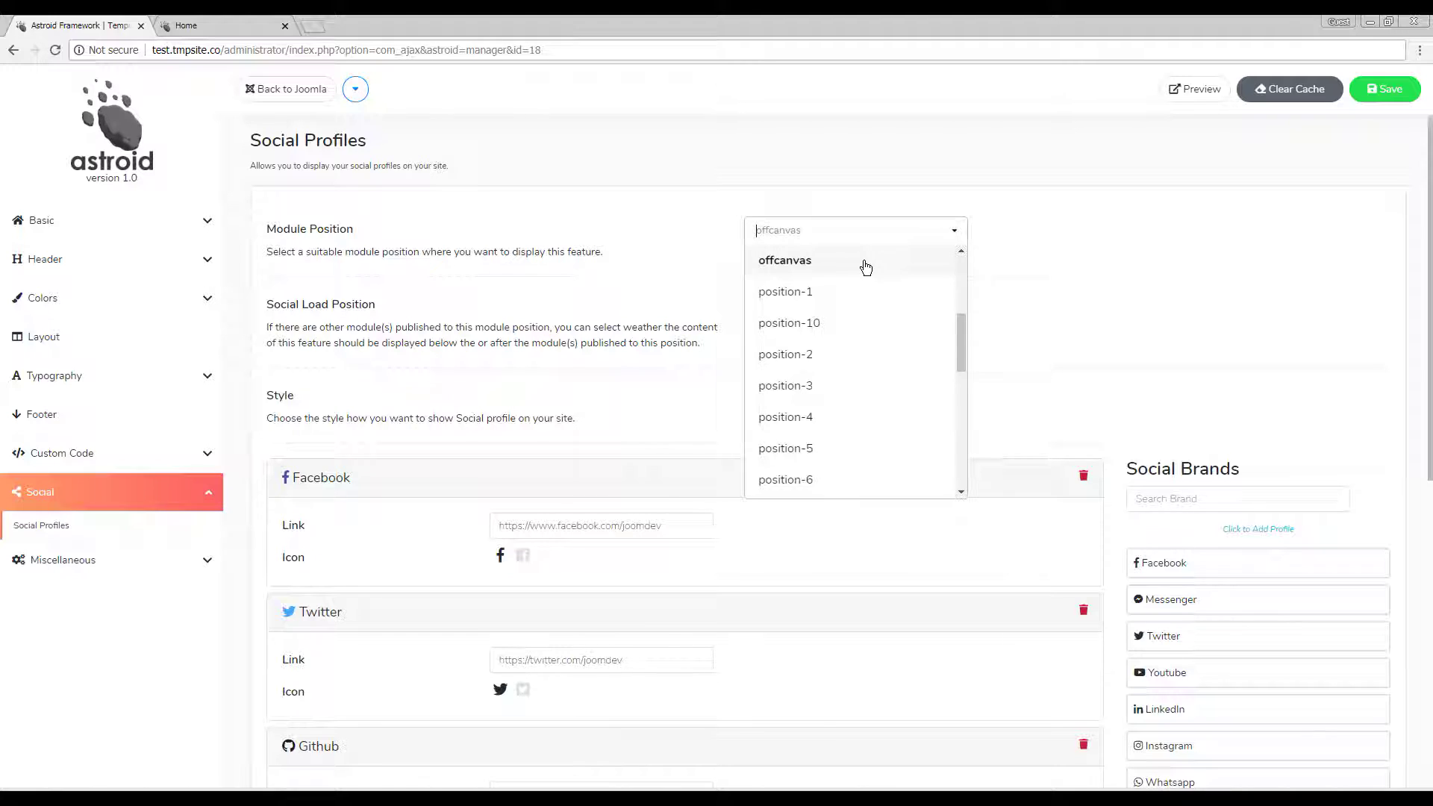
text(ast)
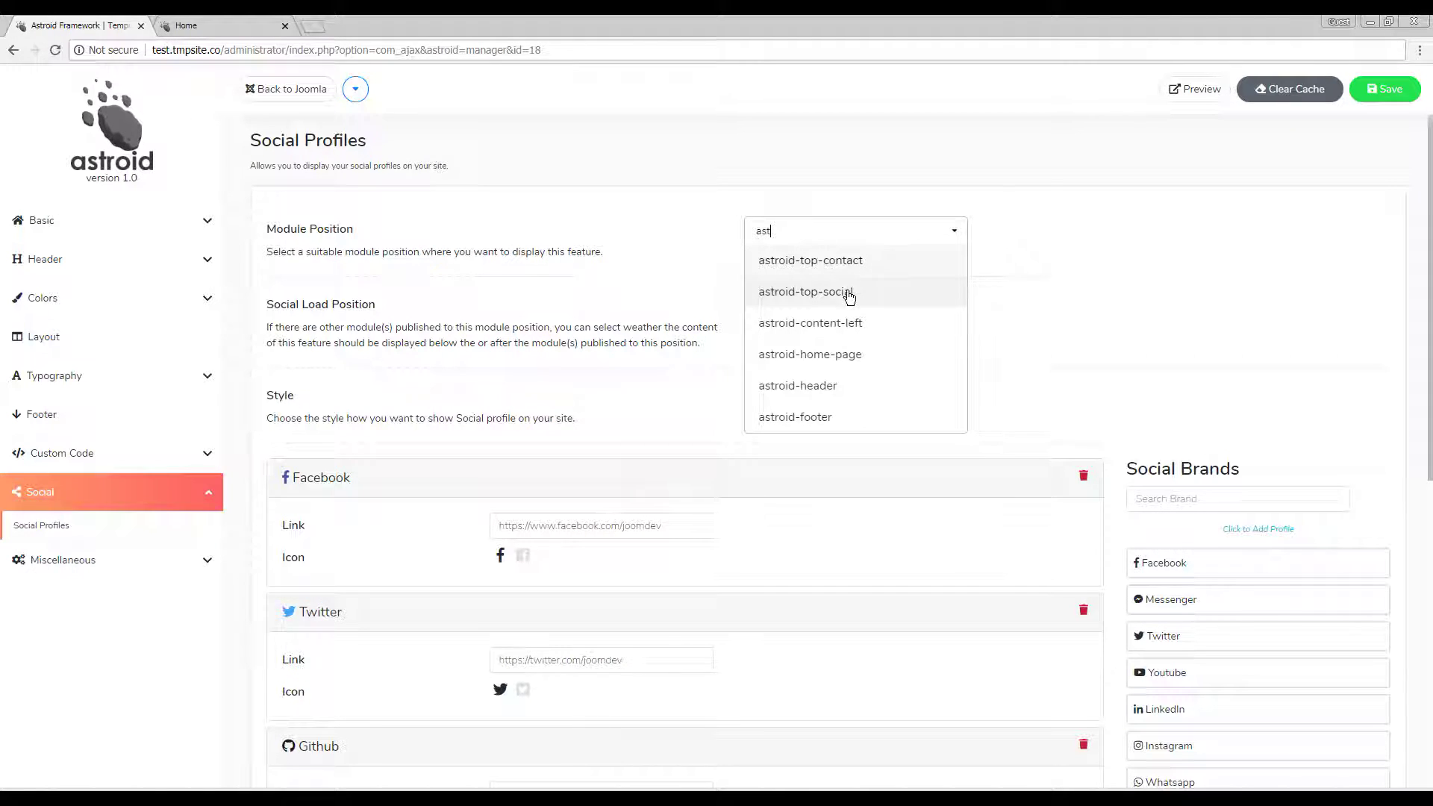
click(849, 297)
click(1388, 88)
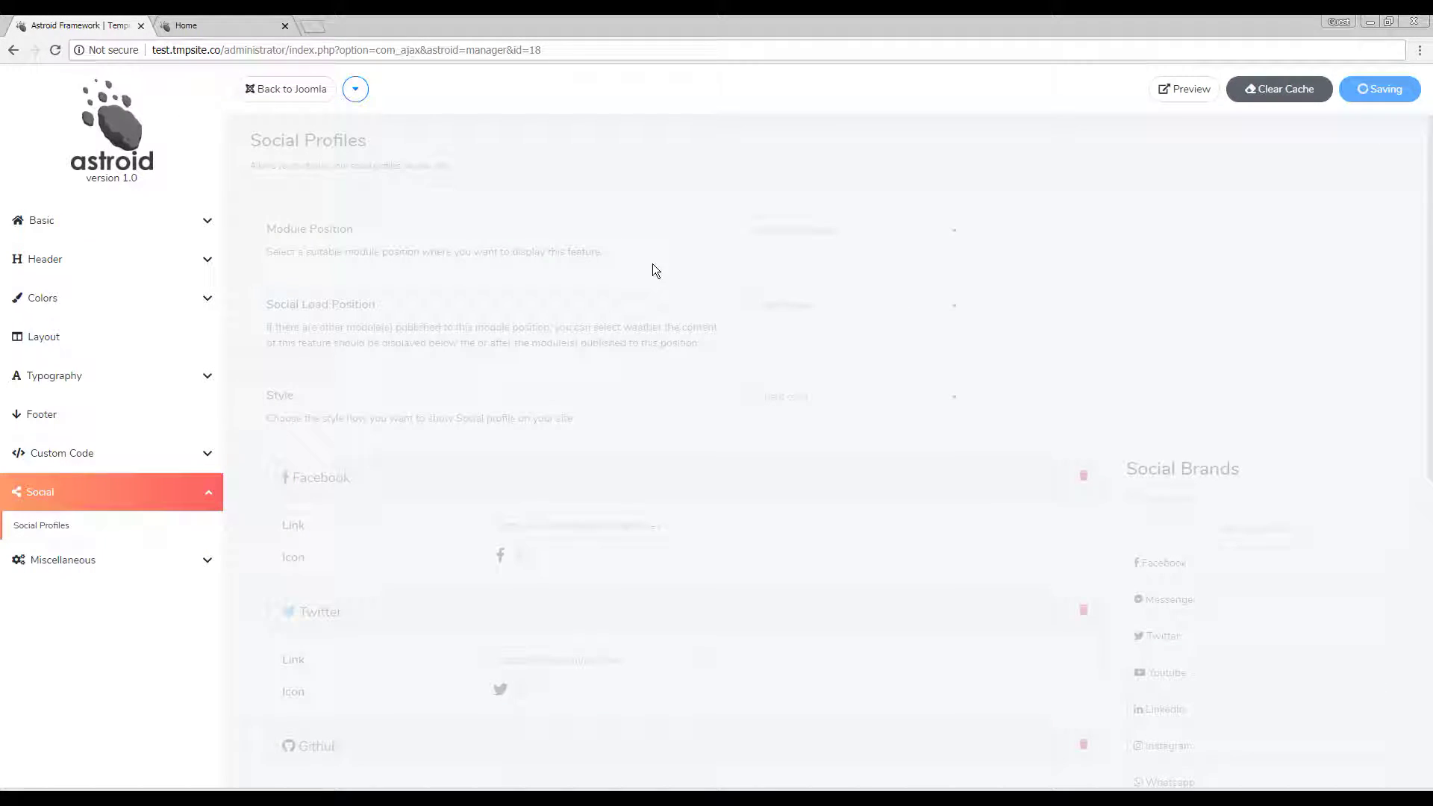
Step: Reload the published home page and check the social icons in the stacked header
click(228, 27)
click(248, 50)
key(Return)
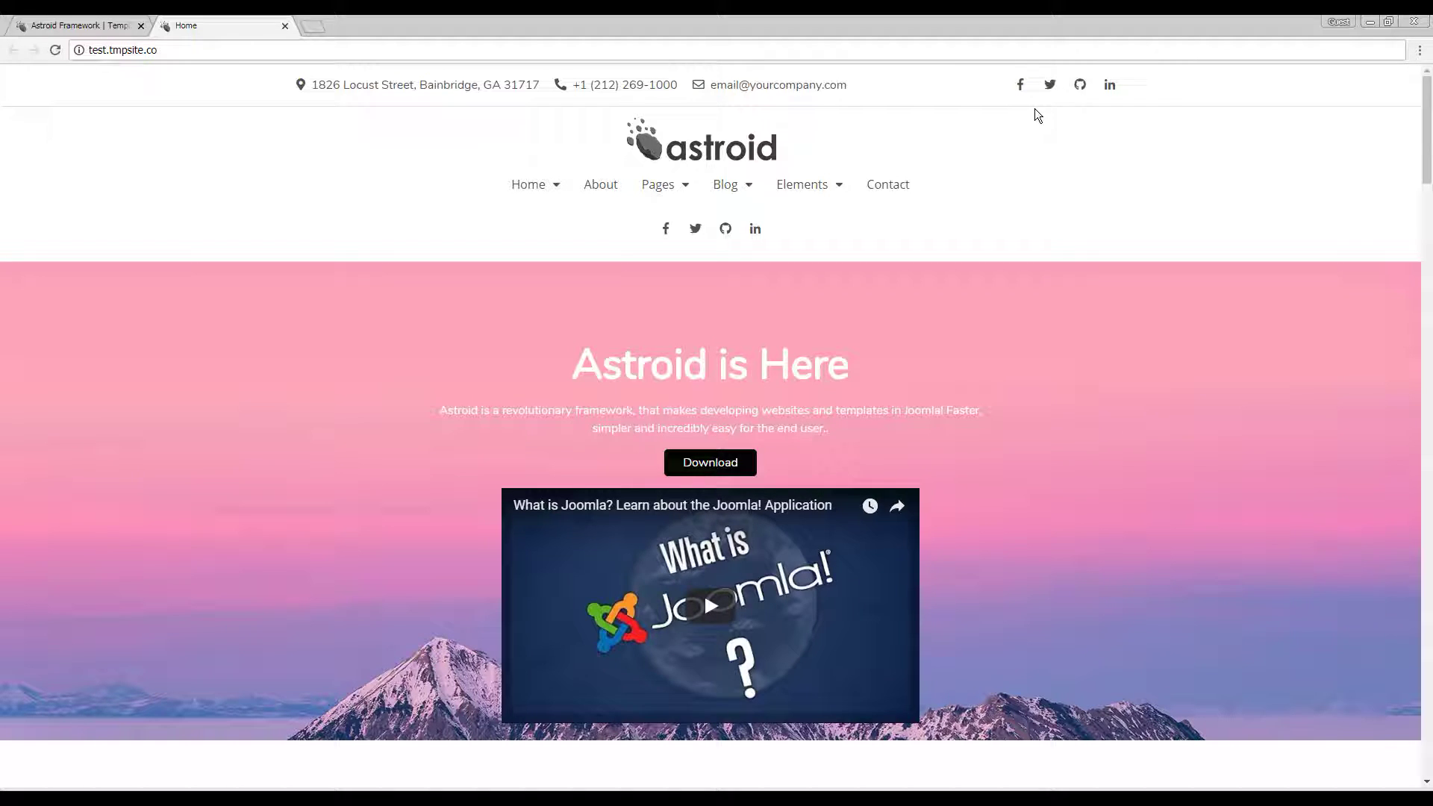
Step: Change the header's stacked menu mode to the layout with the logo between the menu items, and save the settings
click(112, 27)
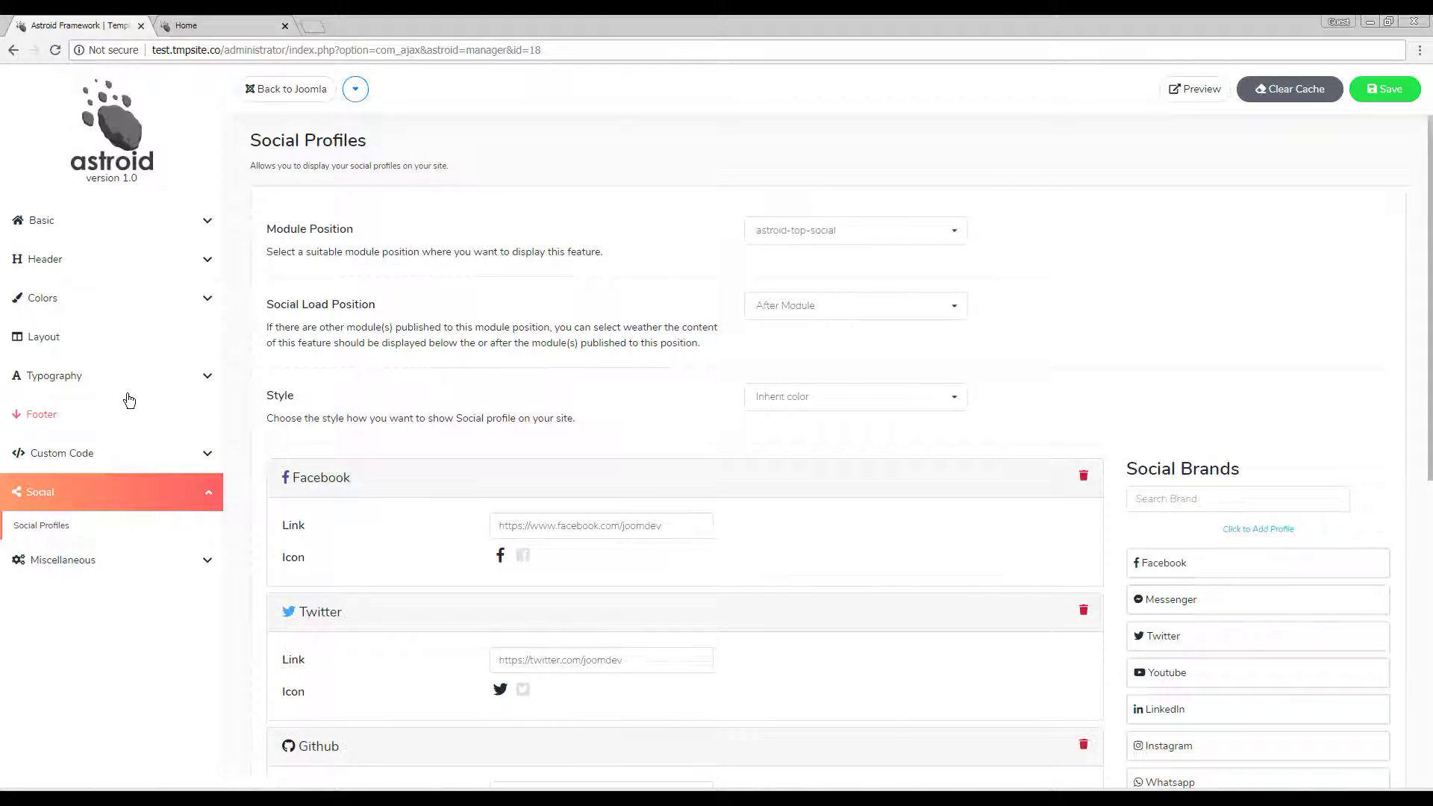
click(127, 263)
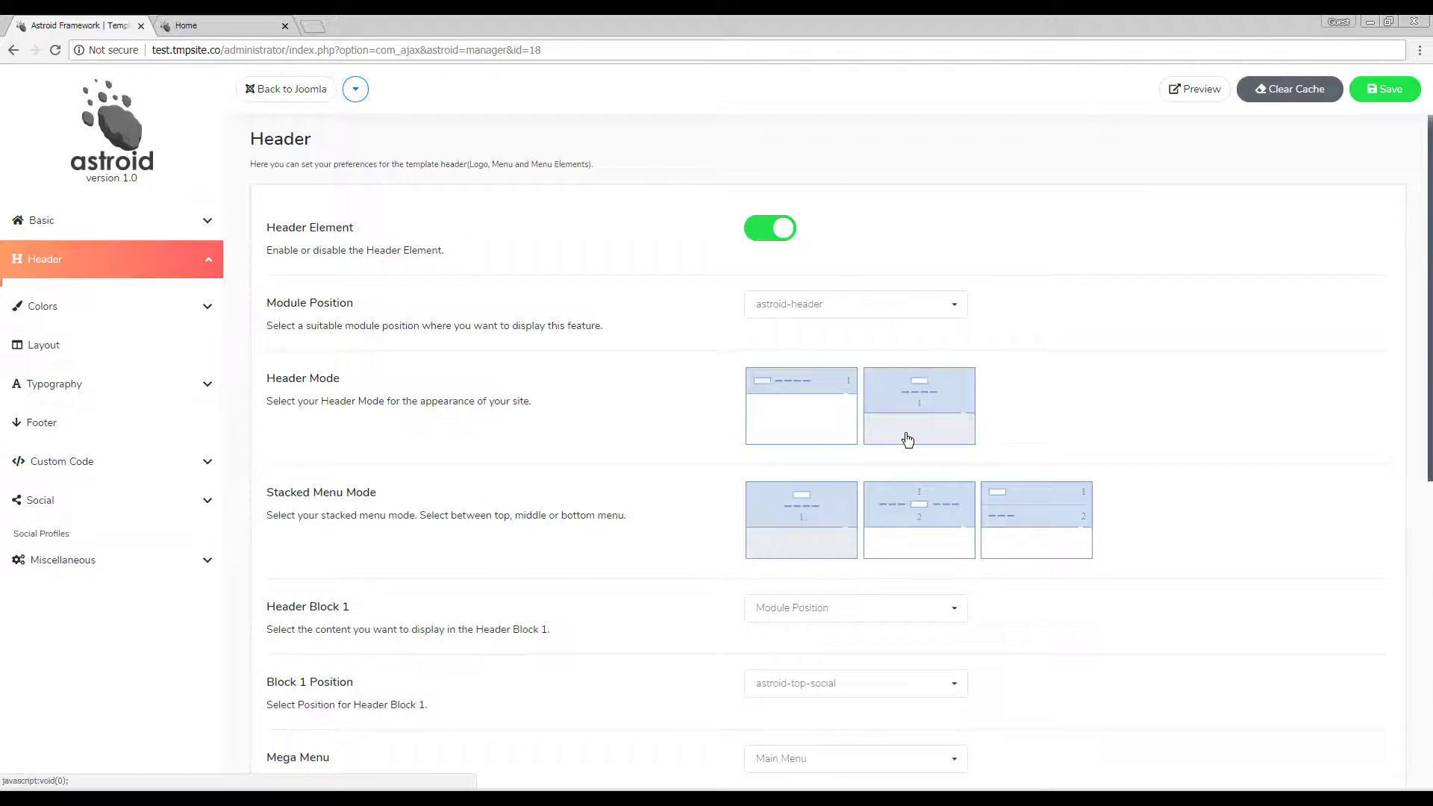
click(905, 528)
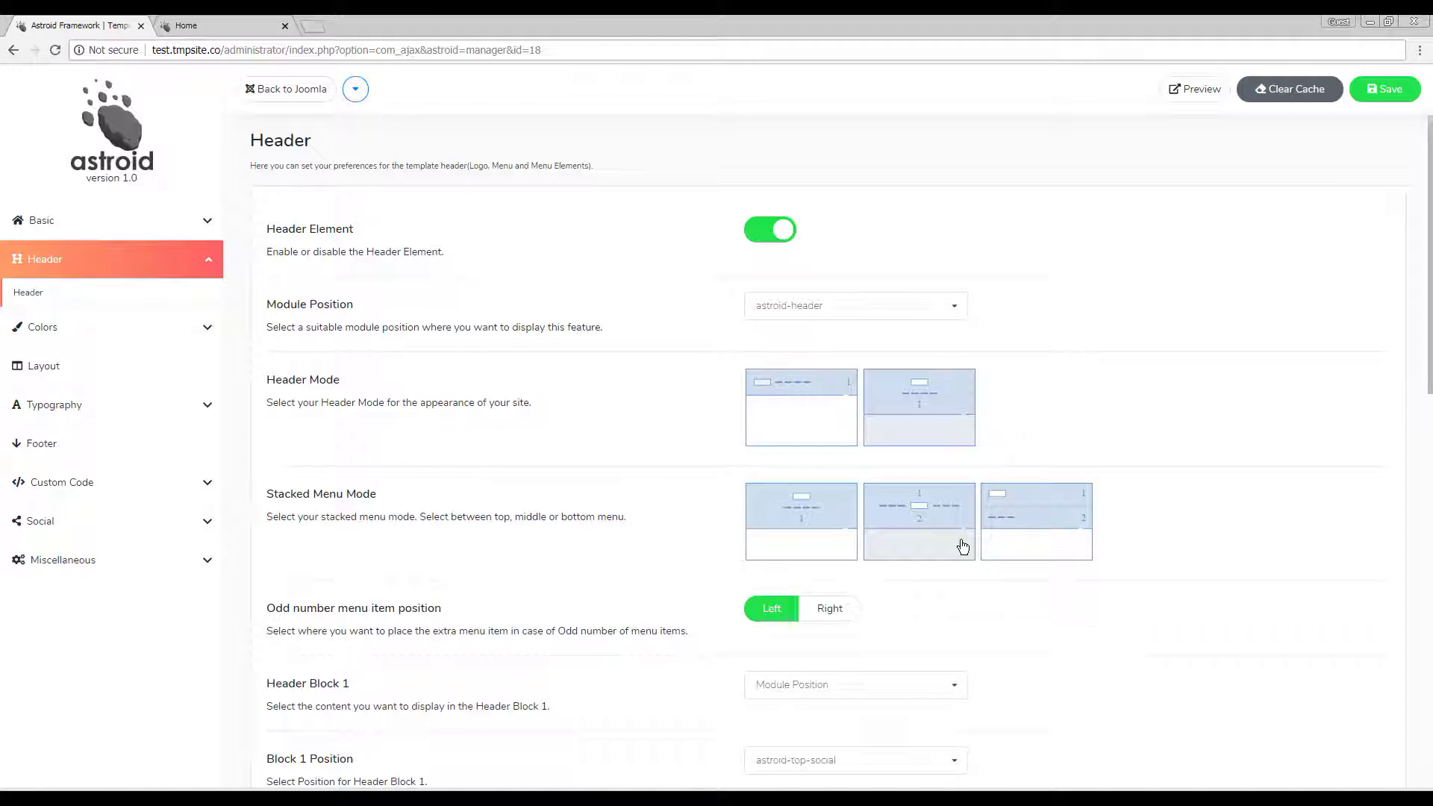
click(1384, 89)
Step: Reload the published home page and check the menu items on both sides of the logo
click(200, 23)
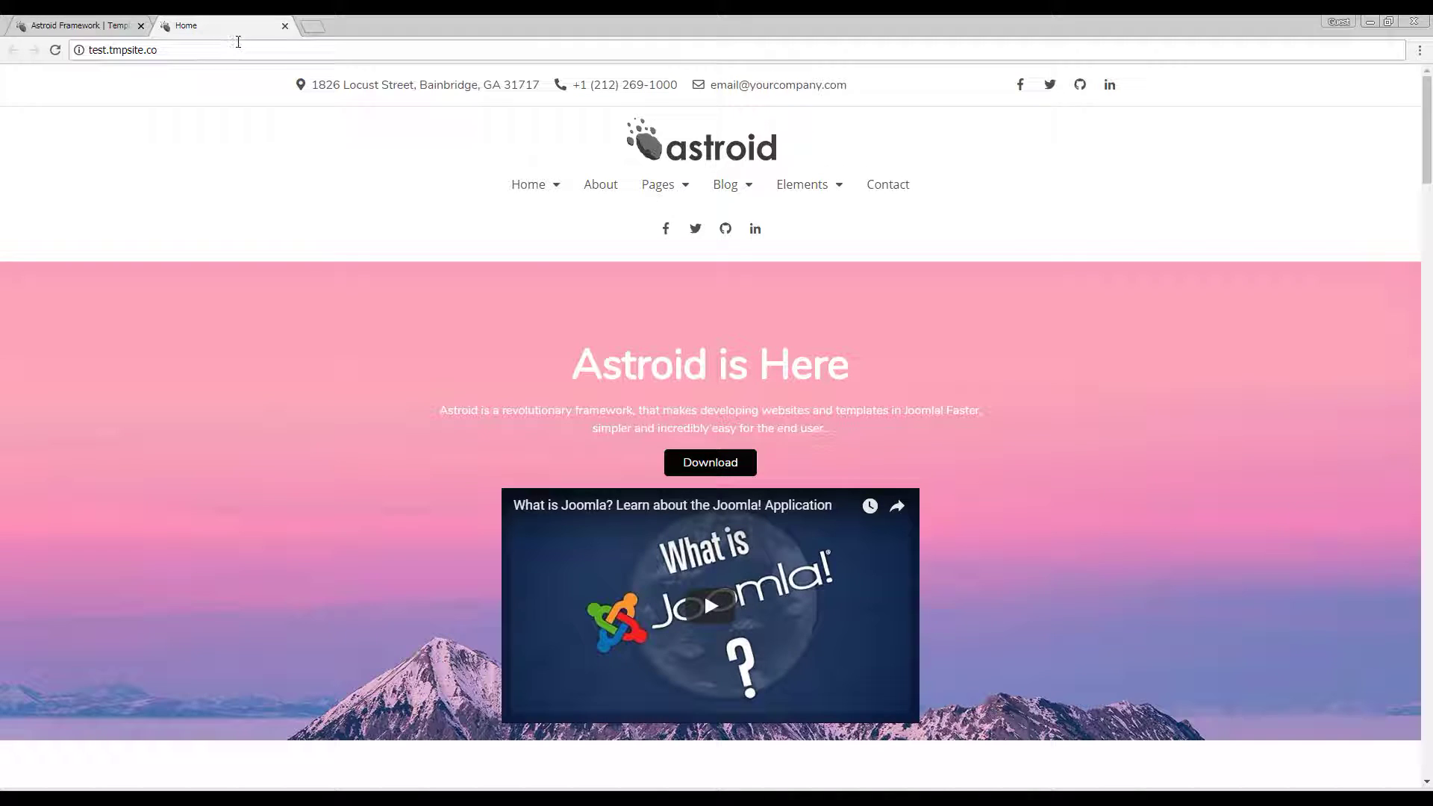
click(233, 45)
key(Return)
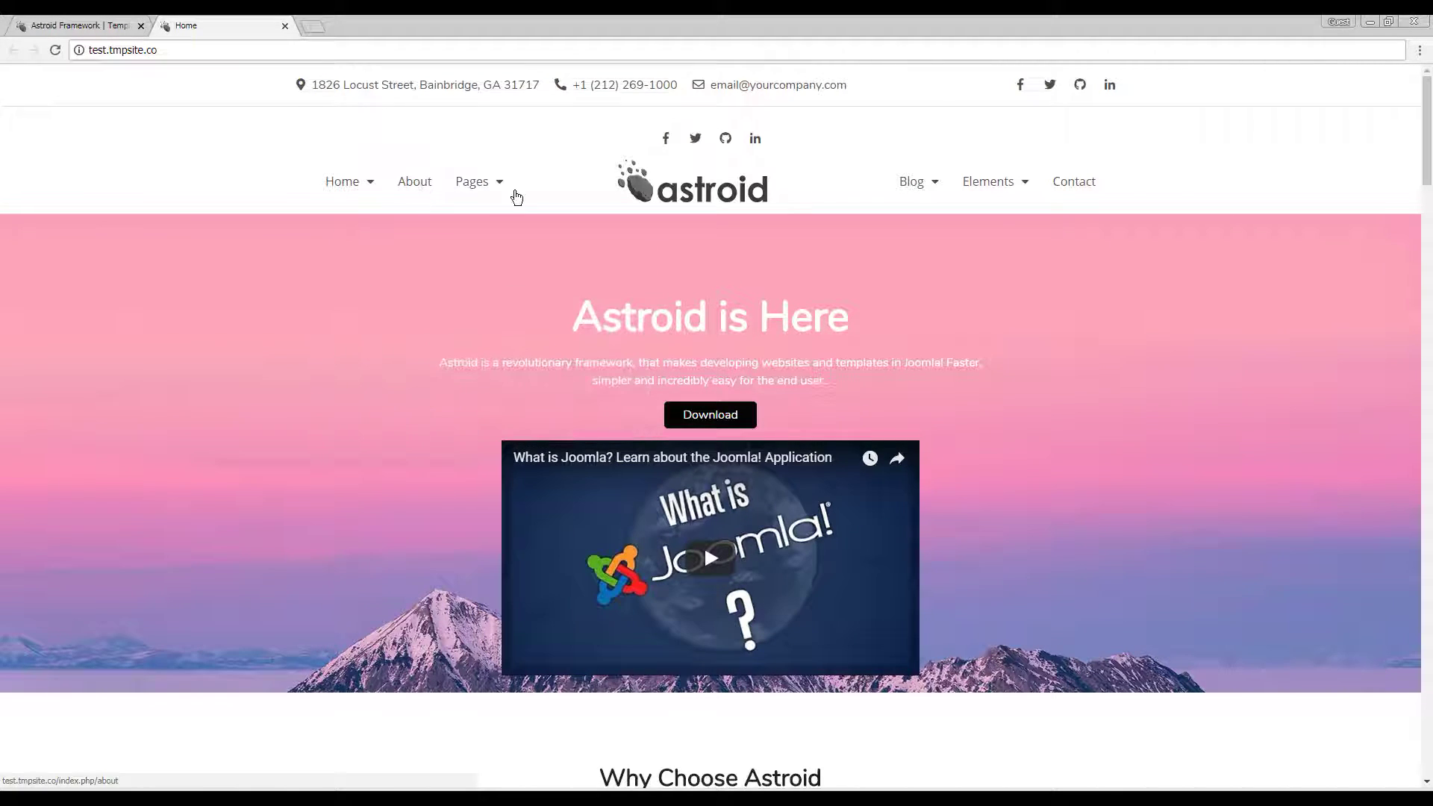
mouse_move(912, 188)
mouse_move(961, 177)
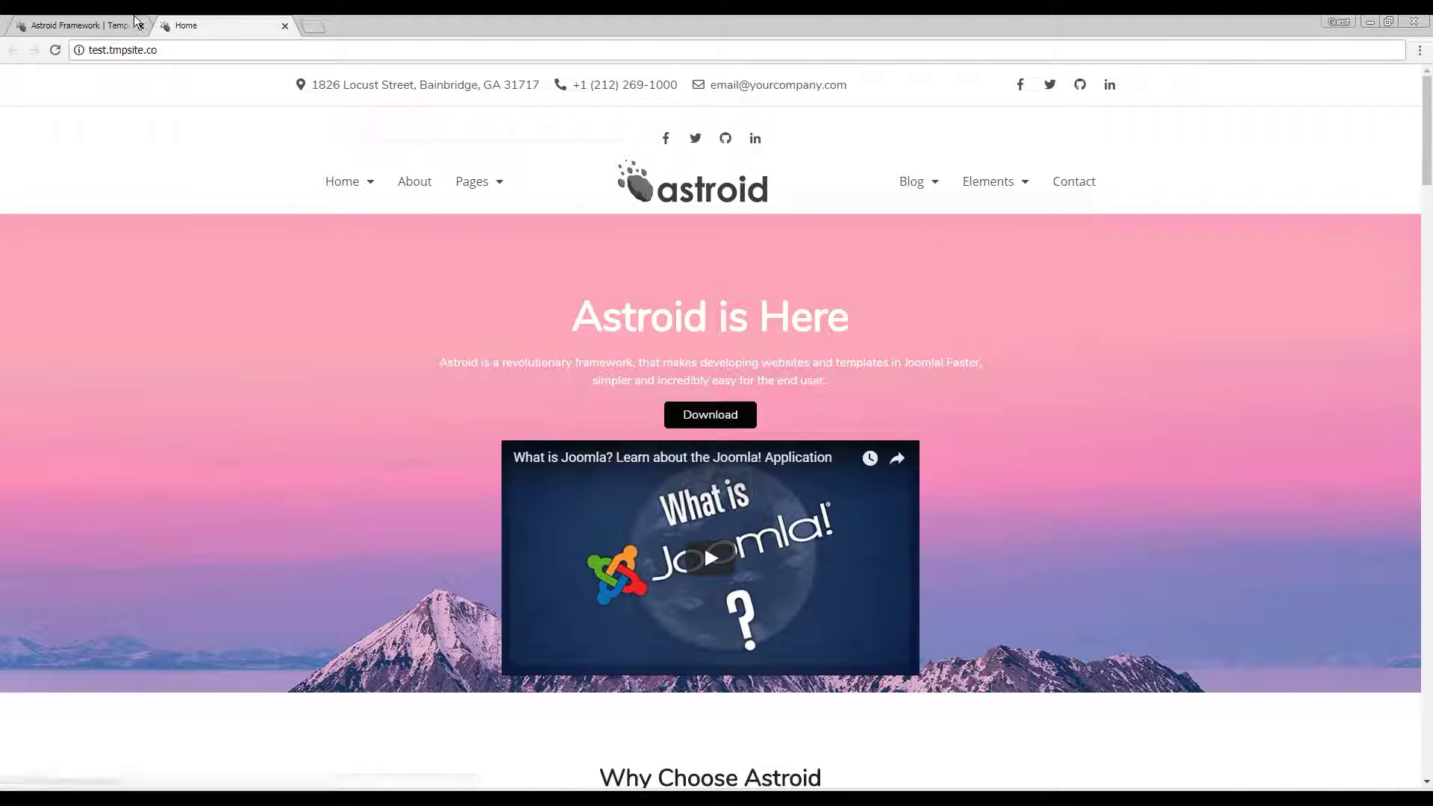
Step: Set Header Block-2 to Module Position with search as the Block 2 Position, and save the template settings
click(102, 21)
scroll(552, 527, down, 1)
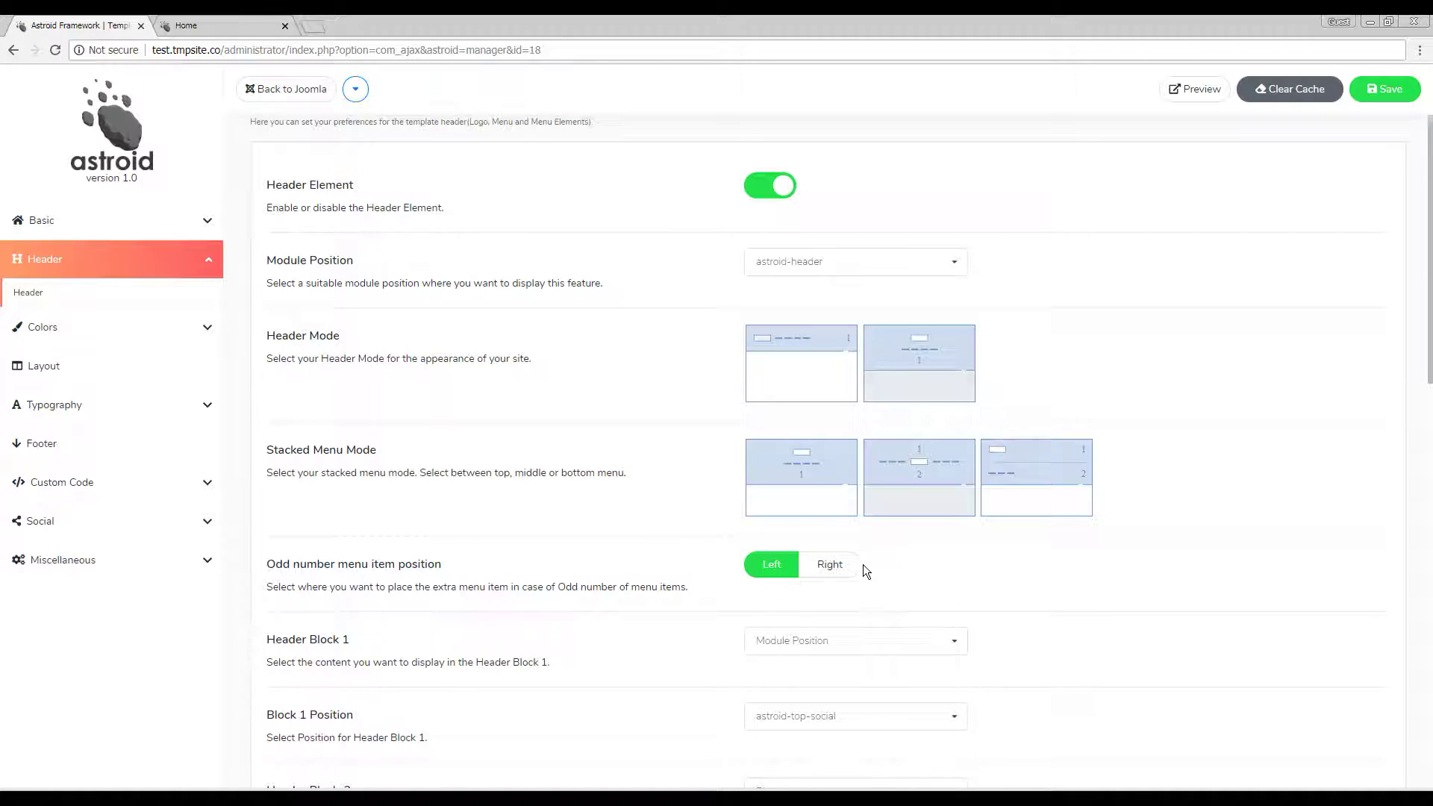
click(224, 26)
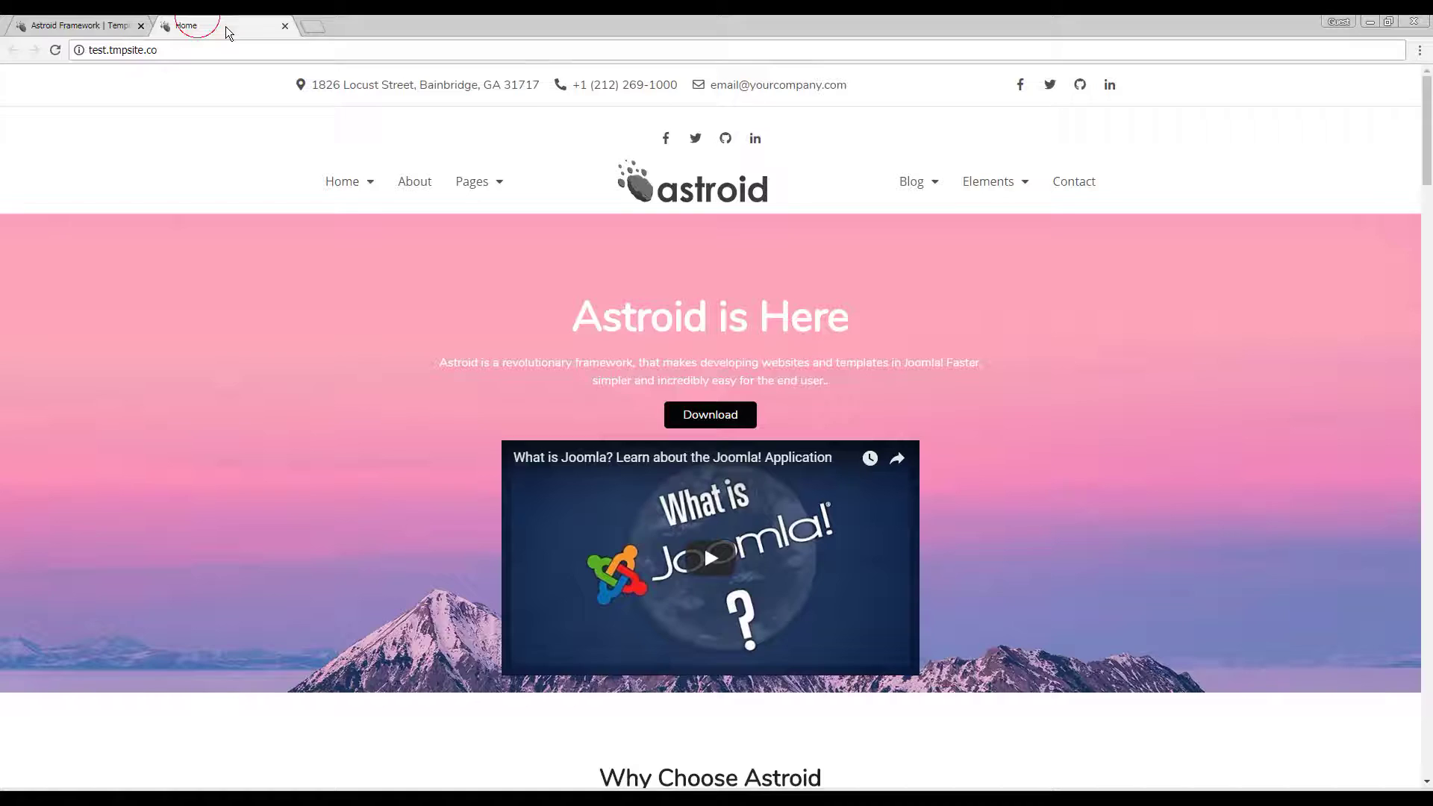
click(104, 25)
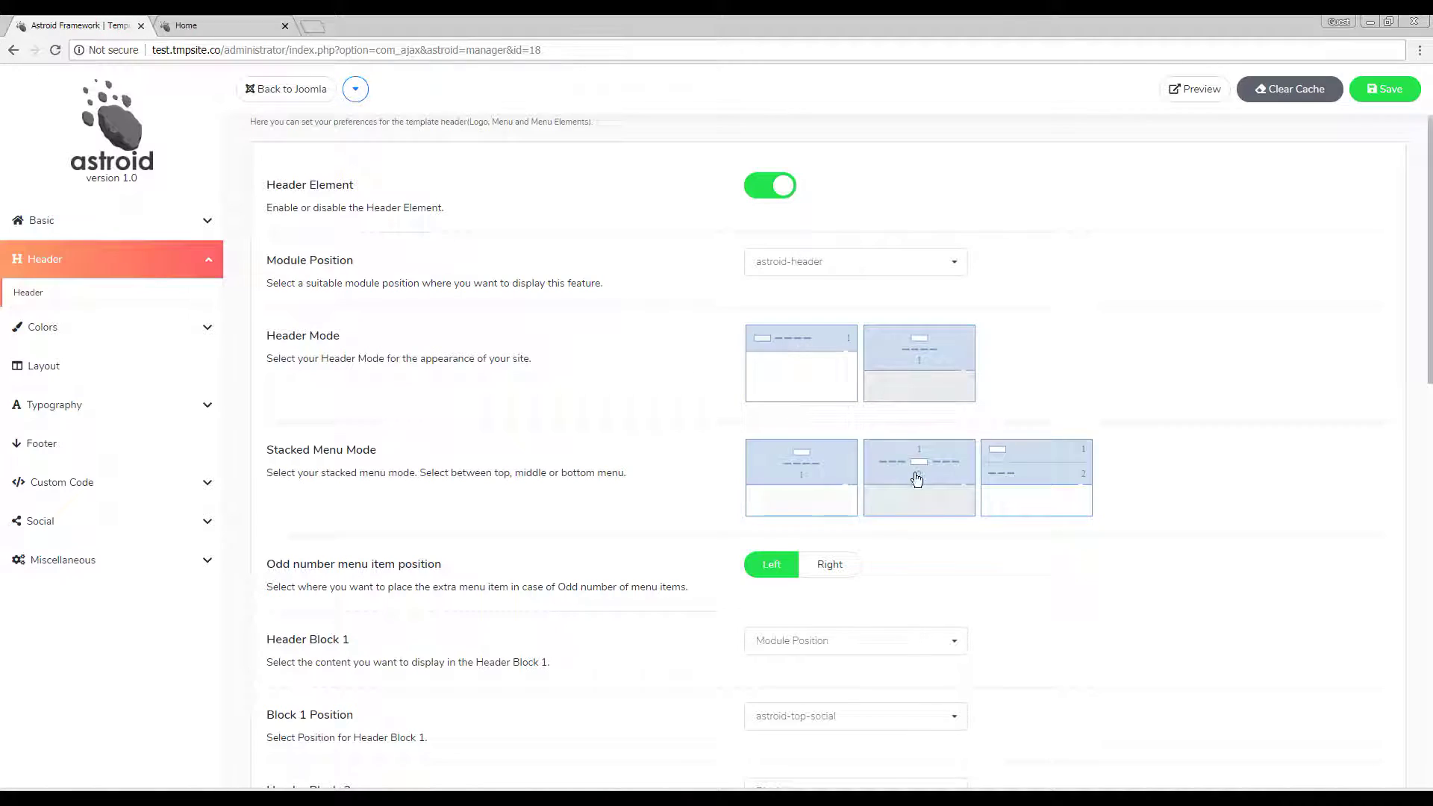
scroll(911, 515, down, 2)
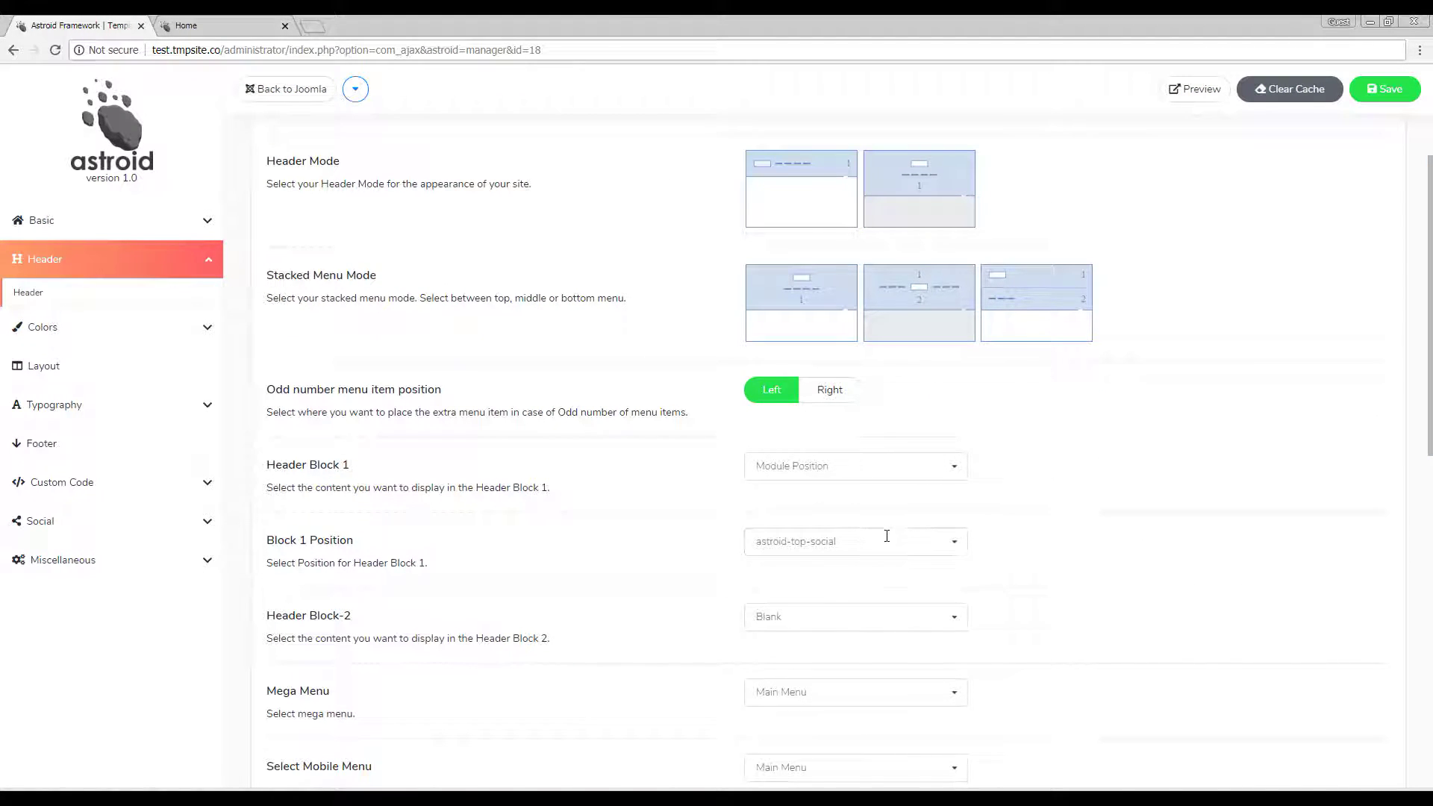
scroll(783, 537, down, 2)
click(840, 493)
click(825, 550)
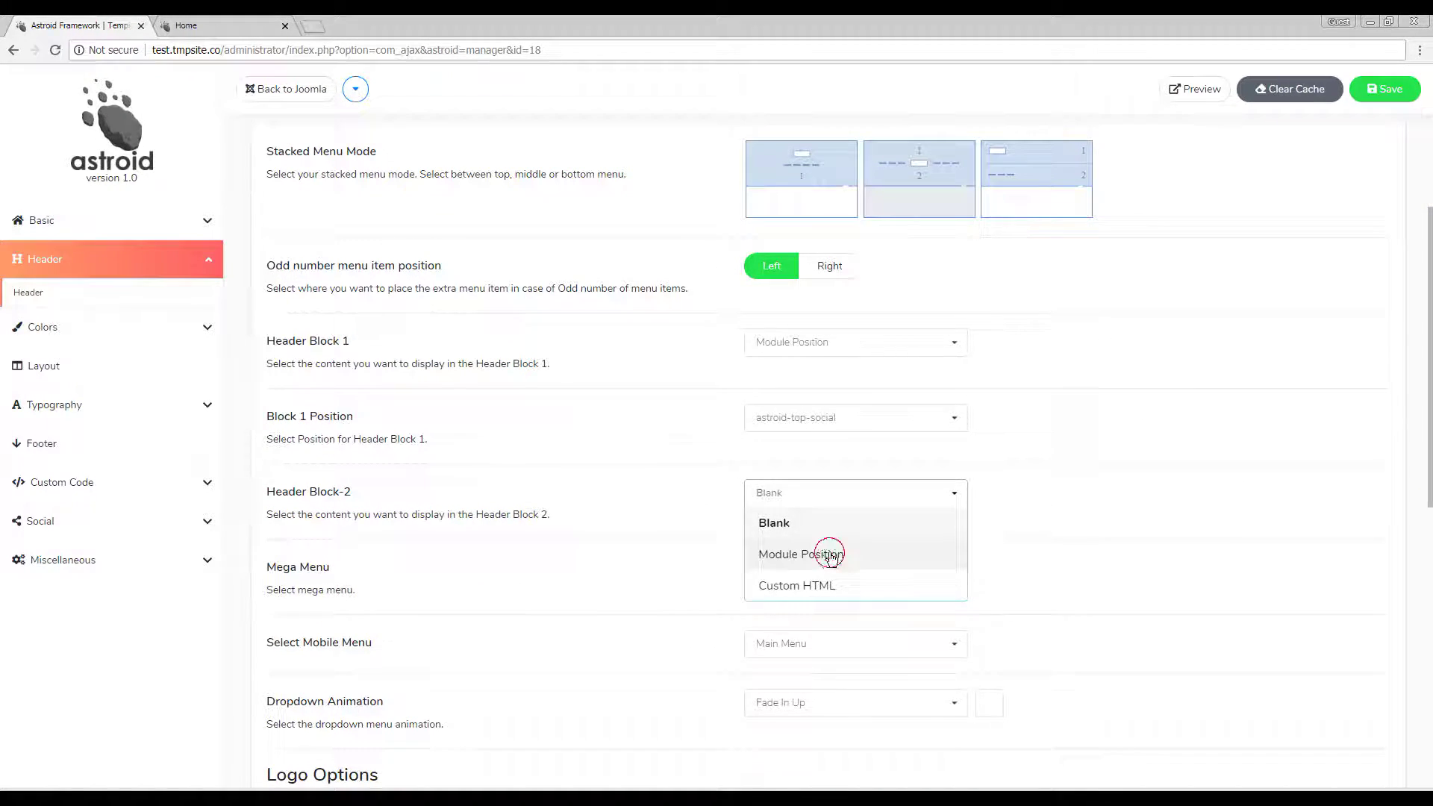
click(856, 556)
text(sear)
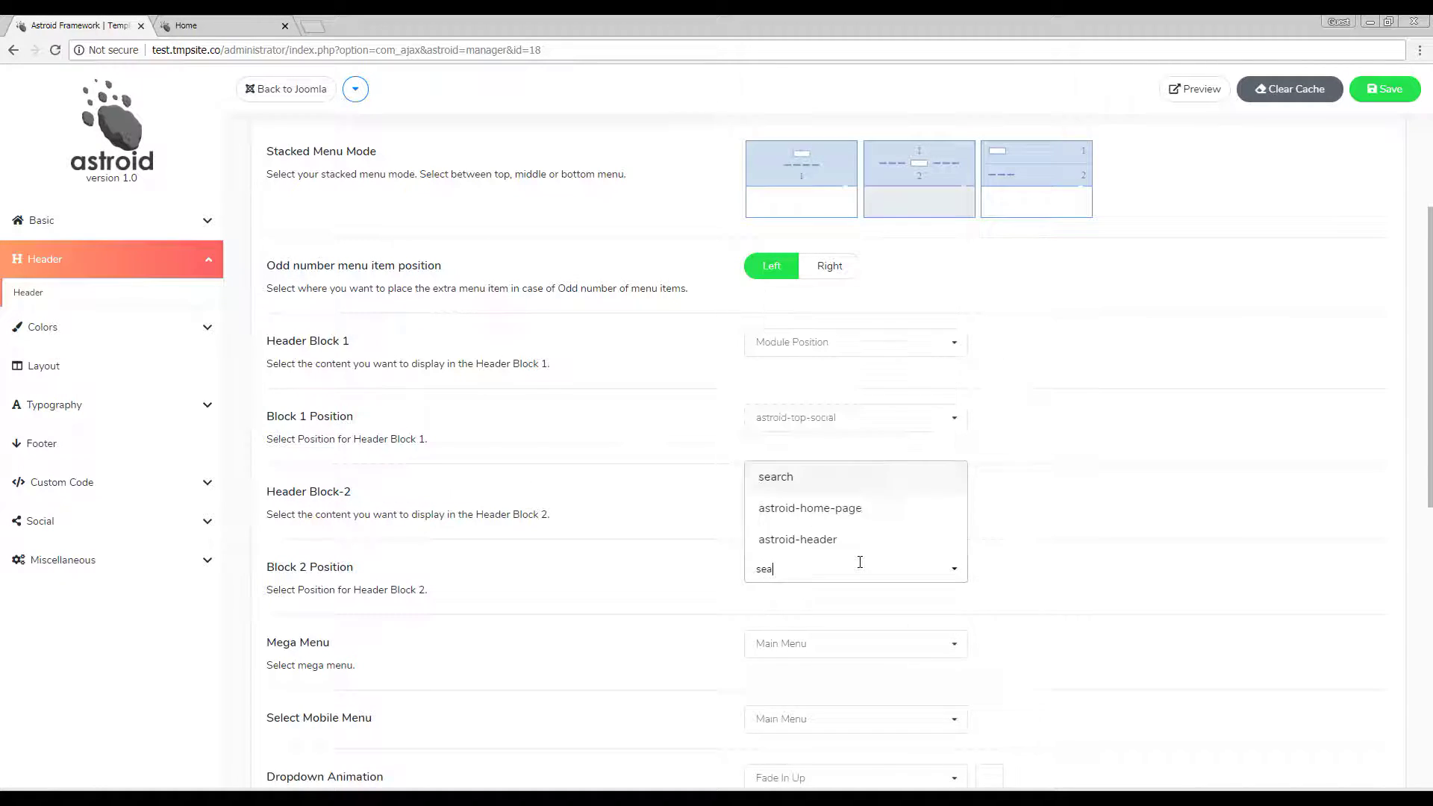
click(826, 512)
click(1385, 89)
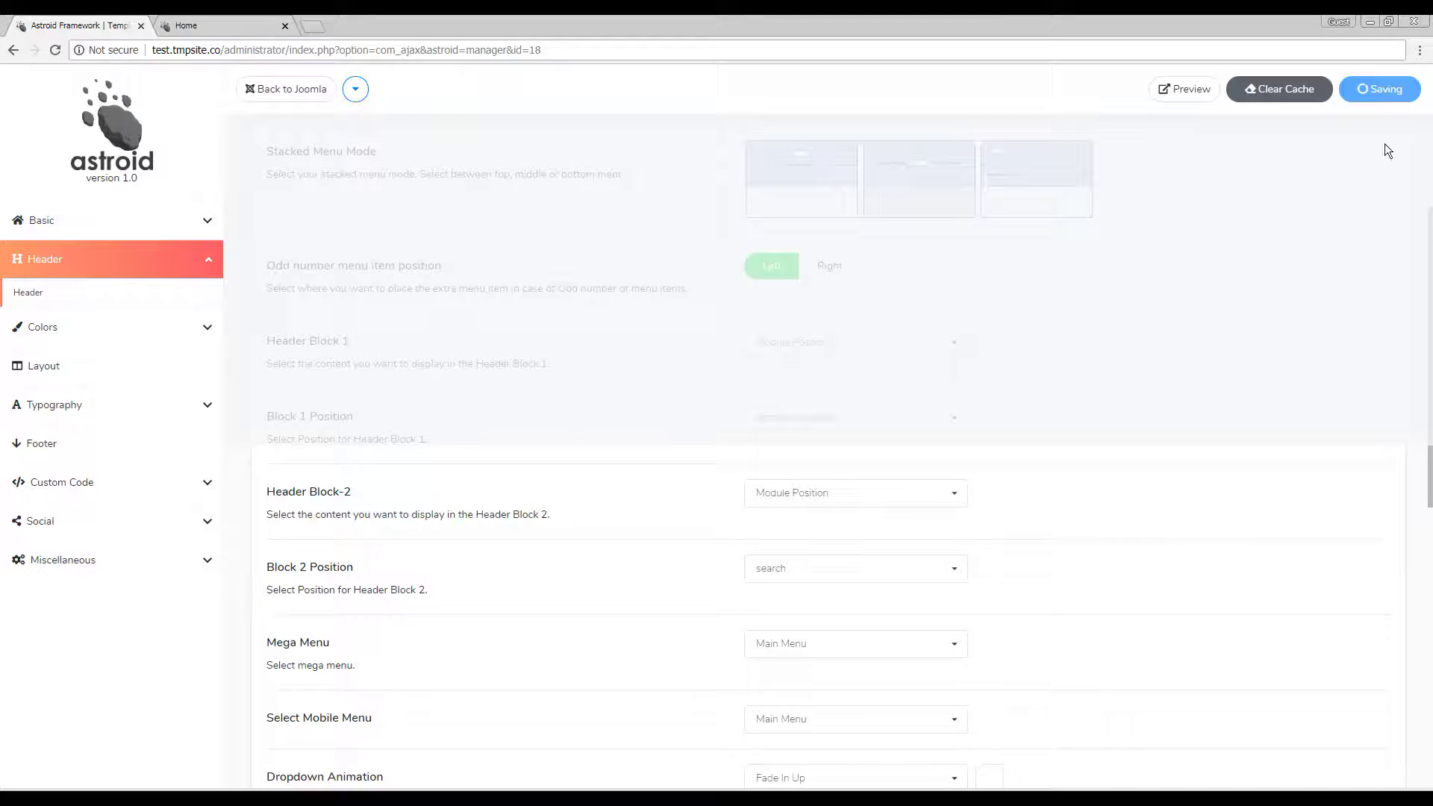
Step: Reload the published home page and check the search box below the split menu
click(200, 23)
click(251, 50)
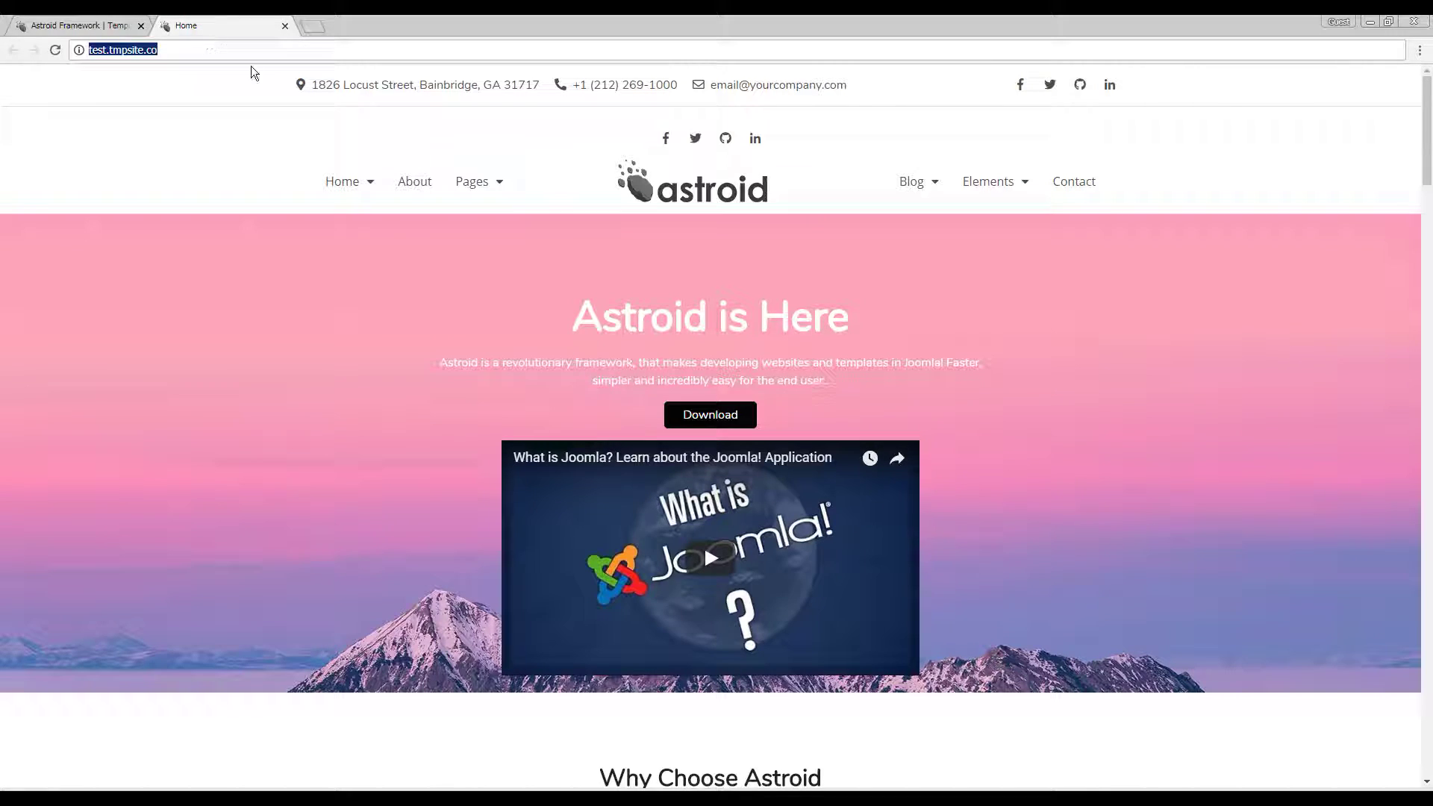
key(Return)
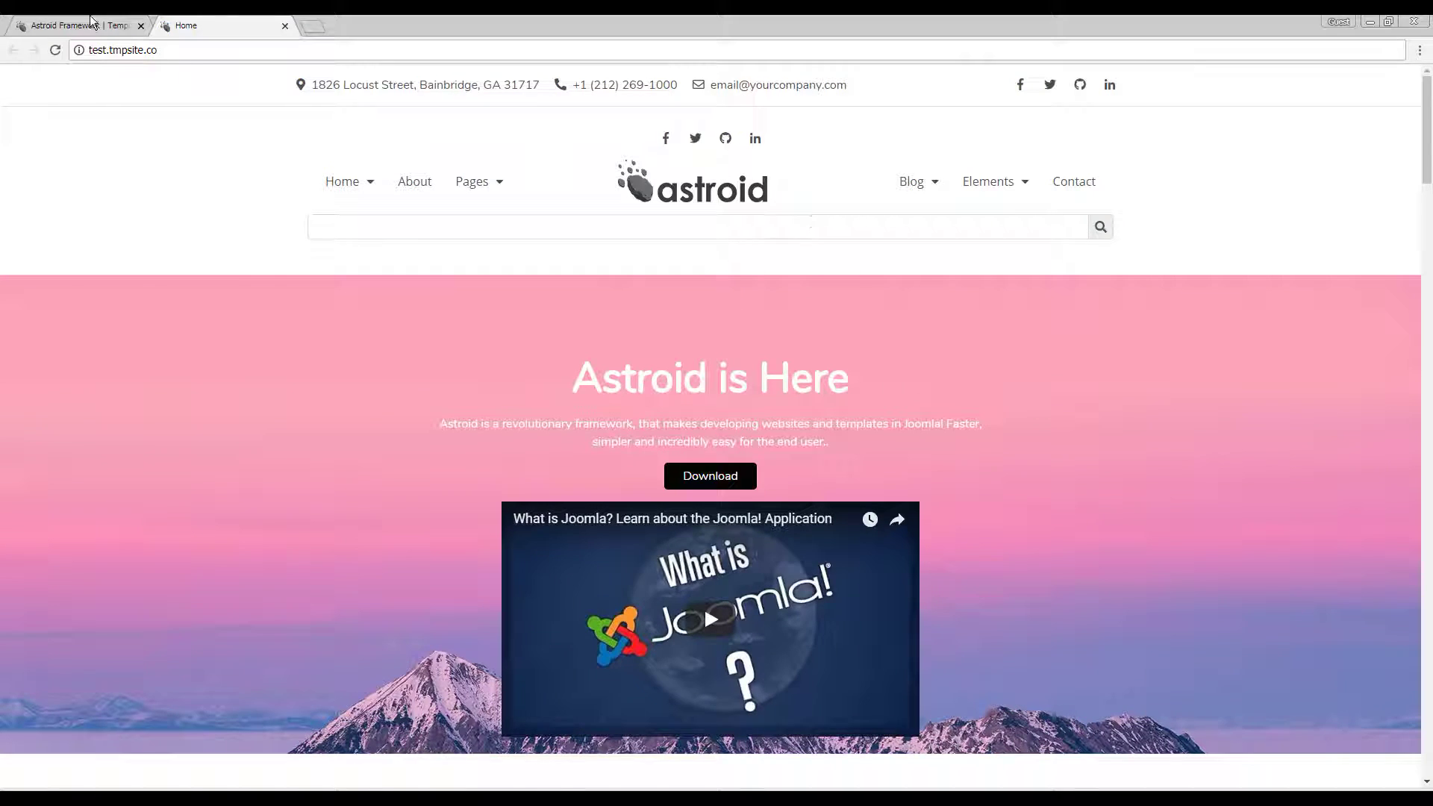
Step: Change the header's stacked menu mode to the layout with a left logo above a left menu and both blocks on the right
click(90, 30)
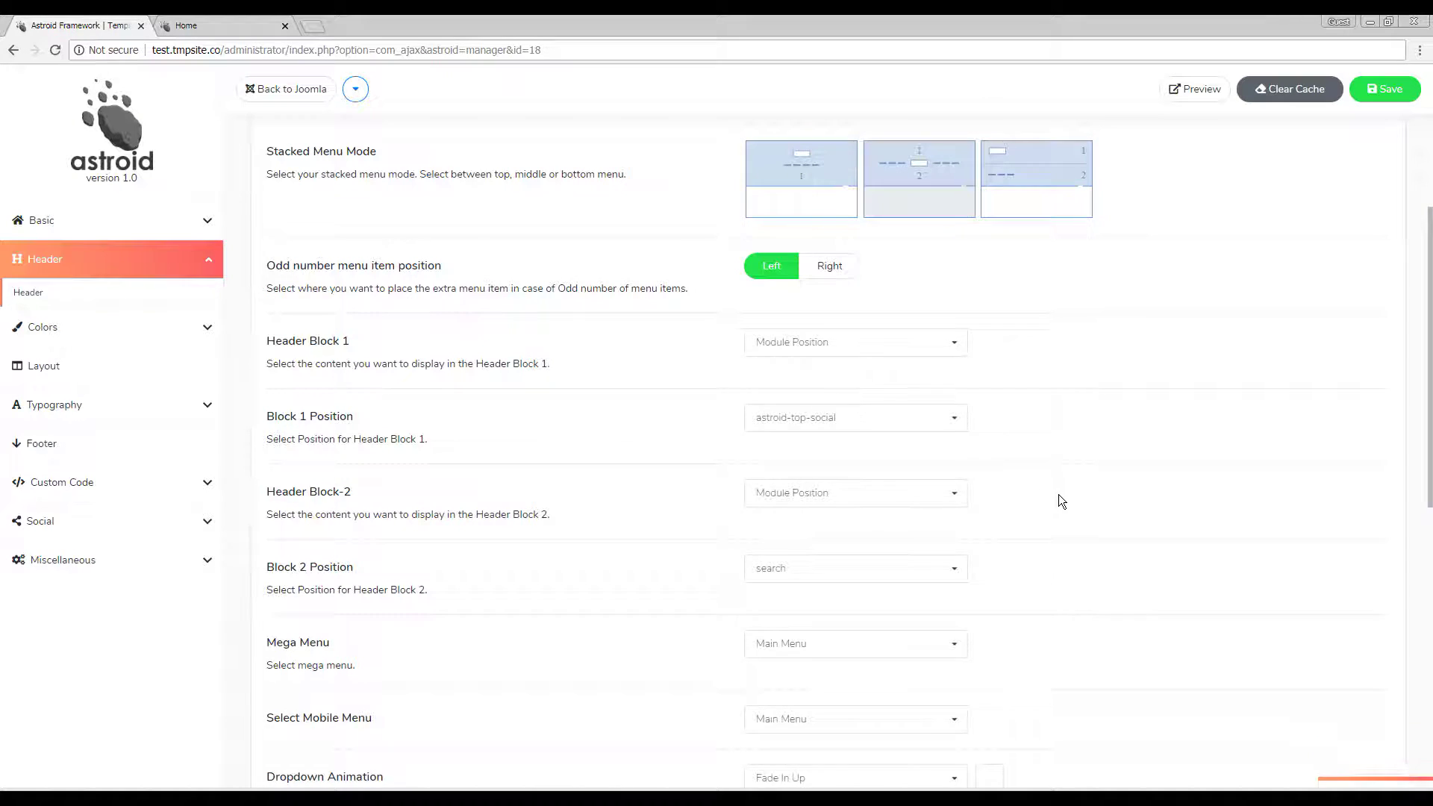
scroll(1058, 499, up, 3)
click(1064, 451)
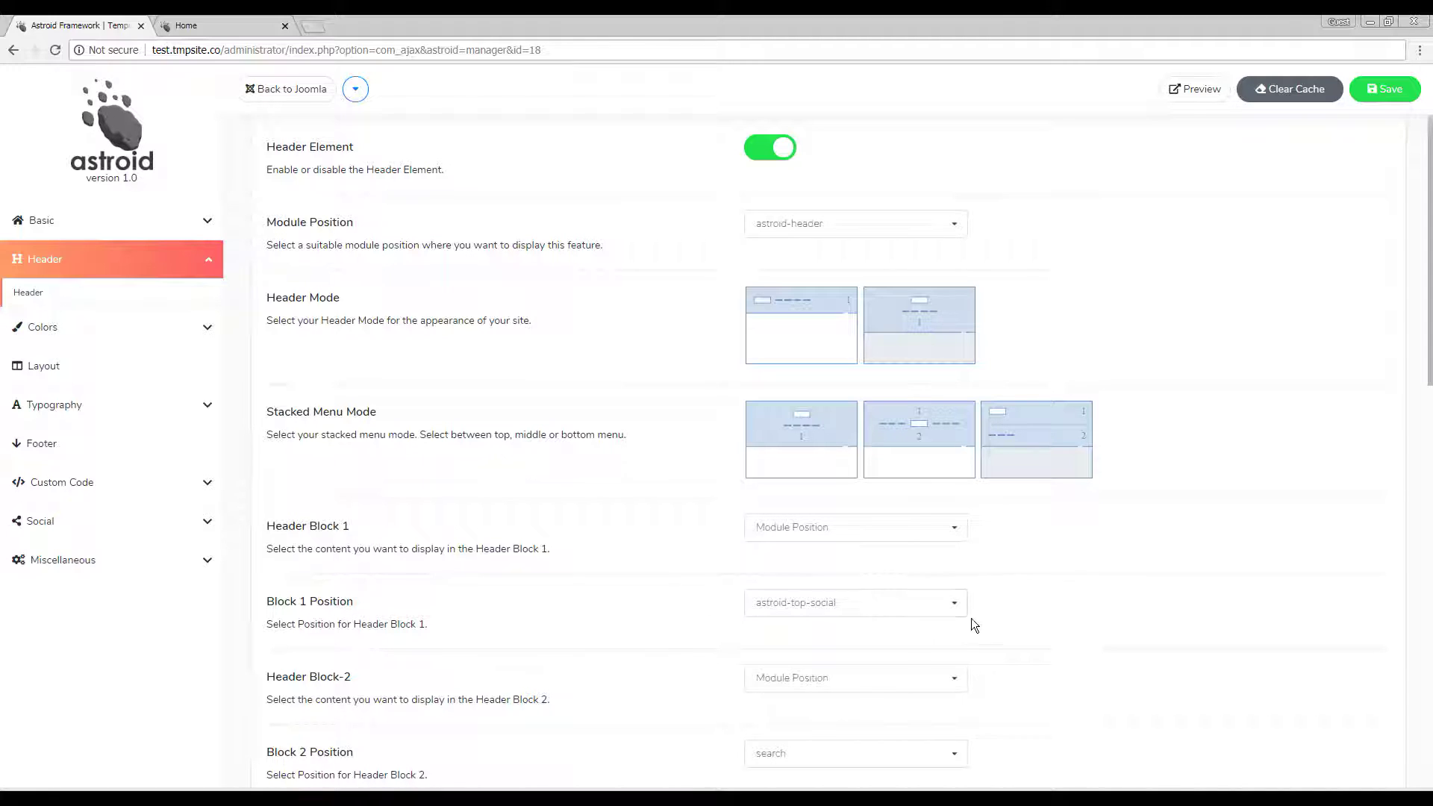
Step: Set the Block 1 Position to search and the Block 2 Position to astroid-top-social, and save the template settings
scroll(1001, 572, down, 3)
click(839, 402)
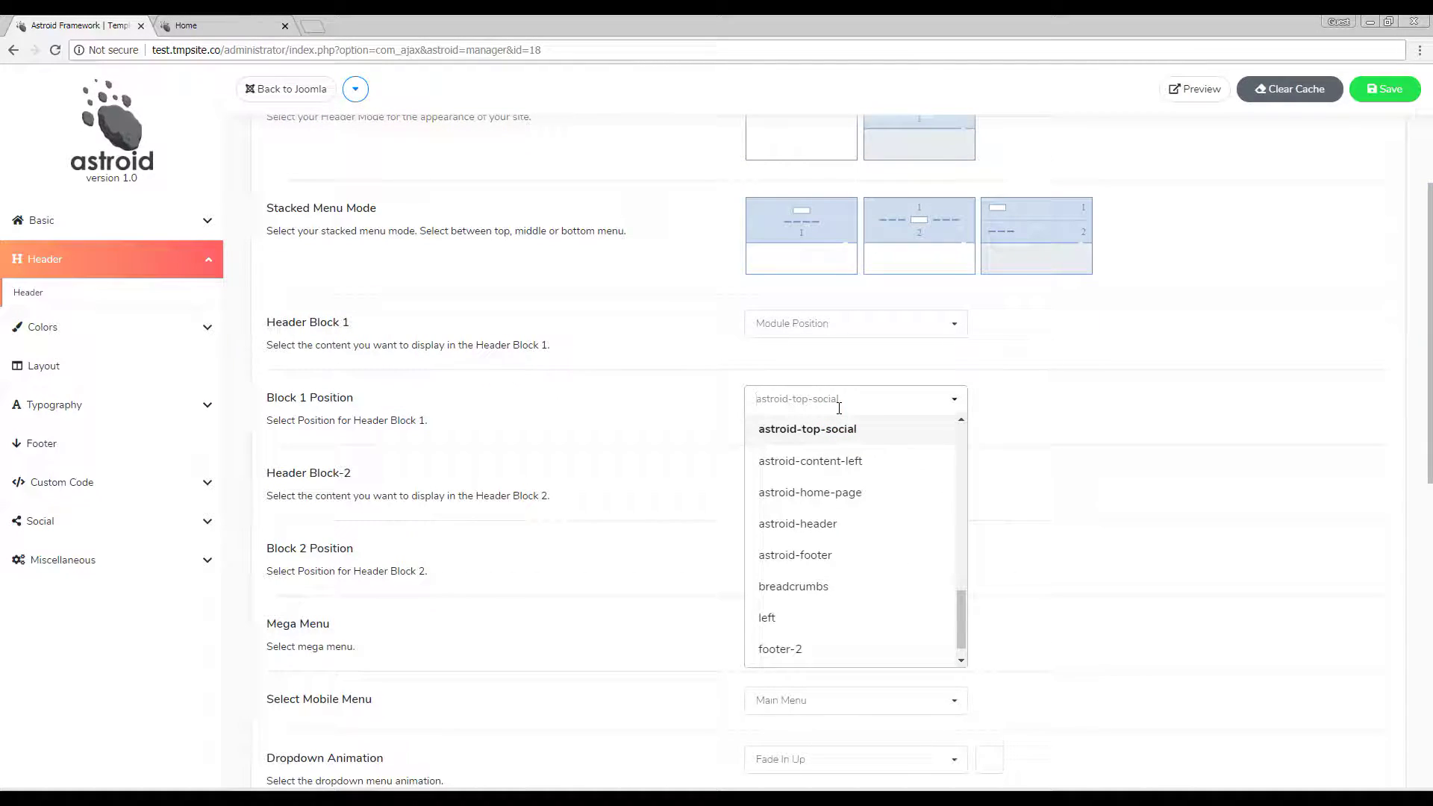
text(s)
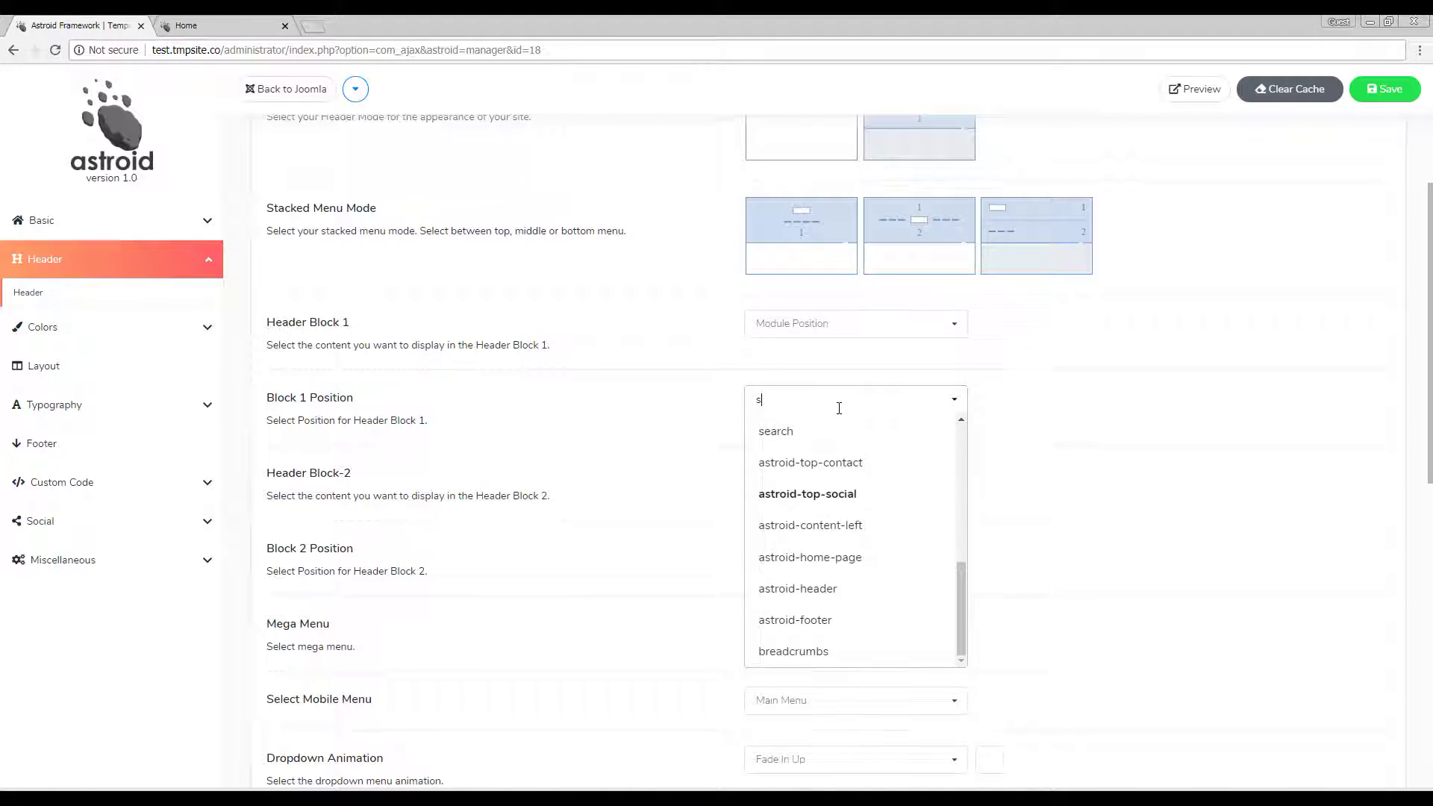
text(earch)
key(Return)
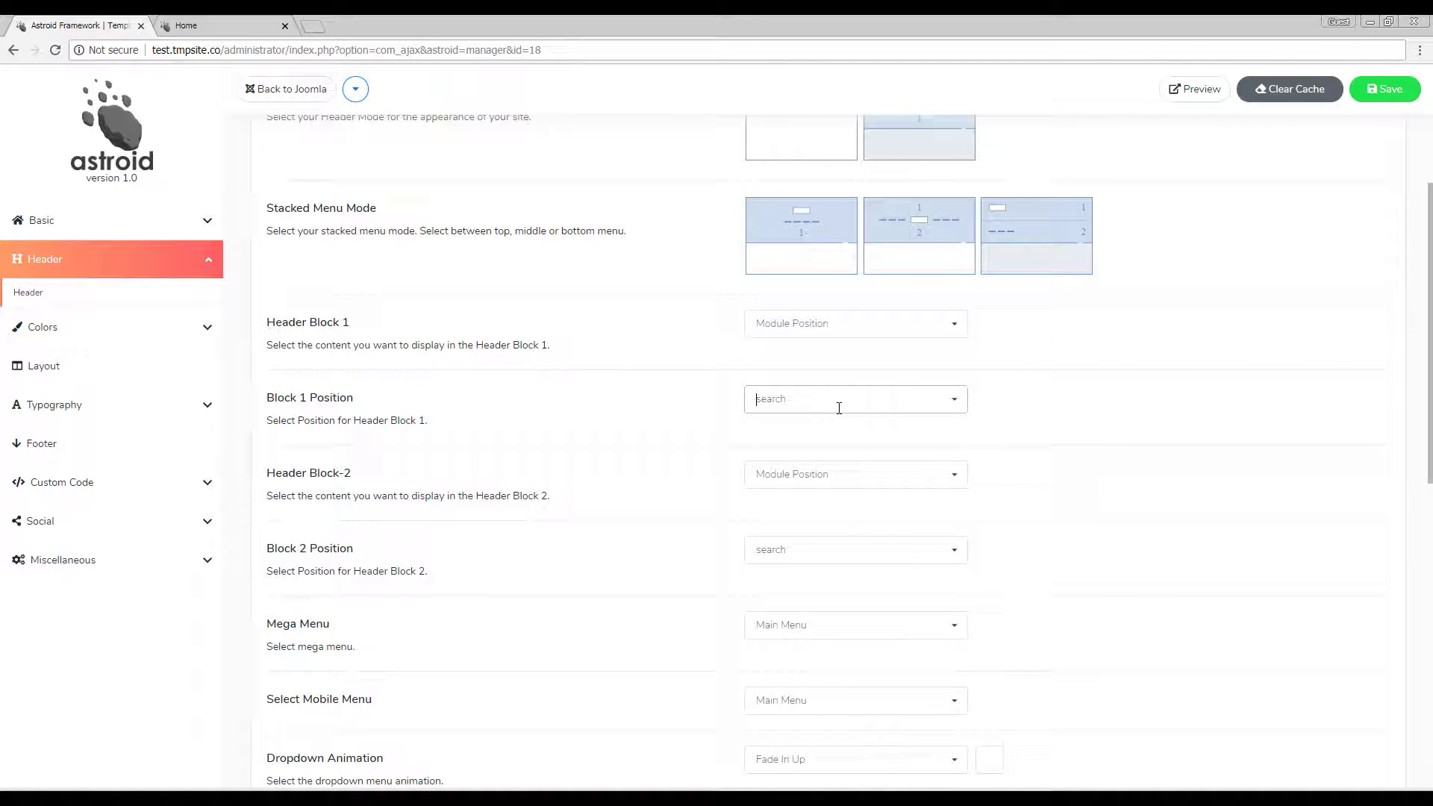
click(821, 550)
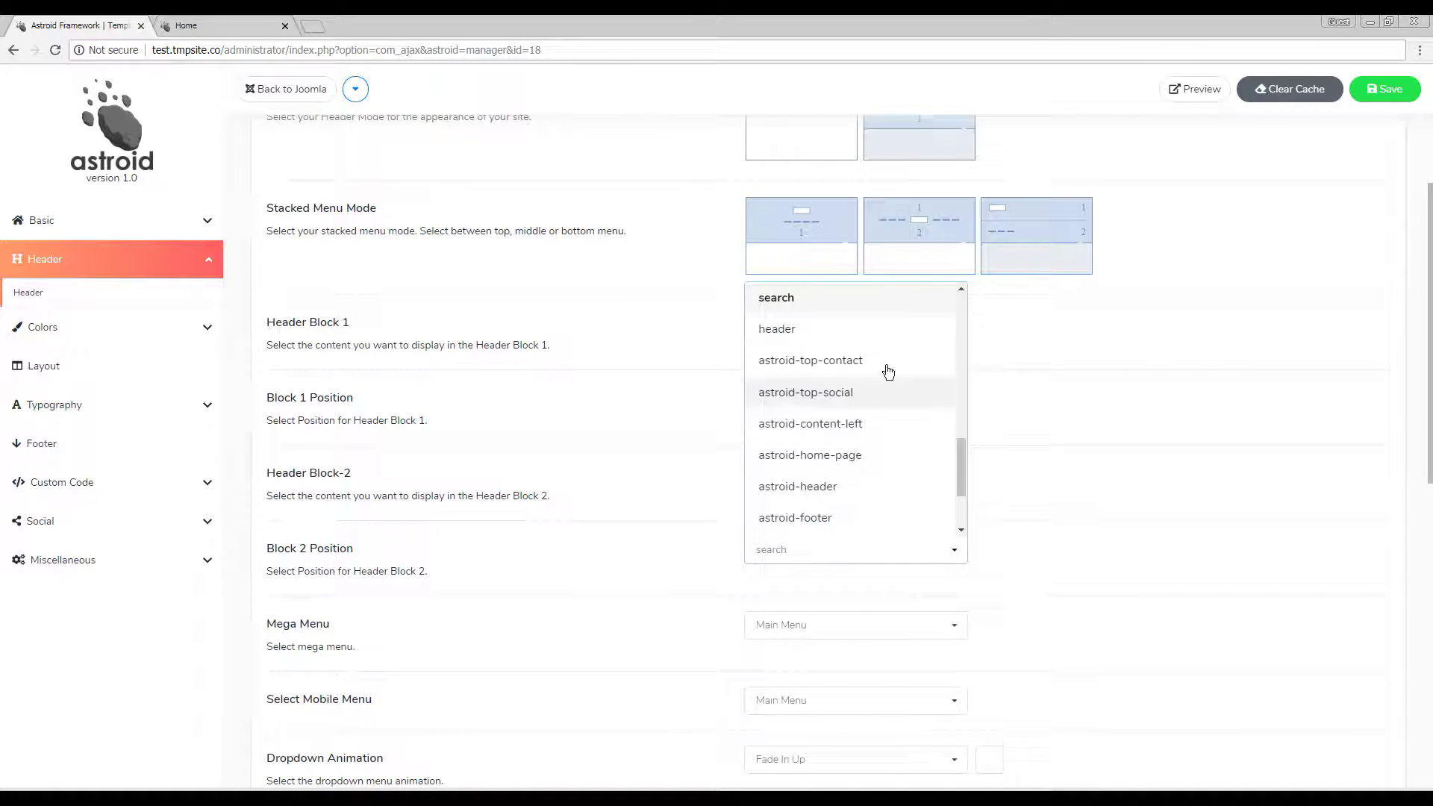
click(848, 392)
click(1386, 94)
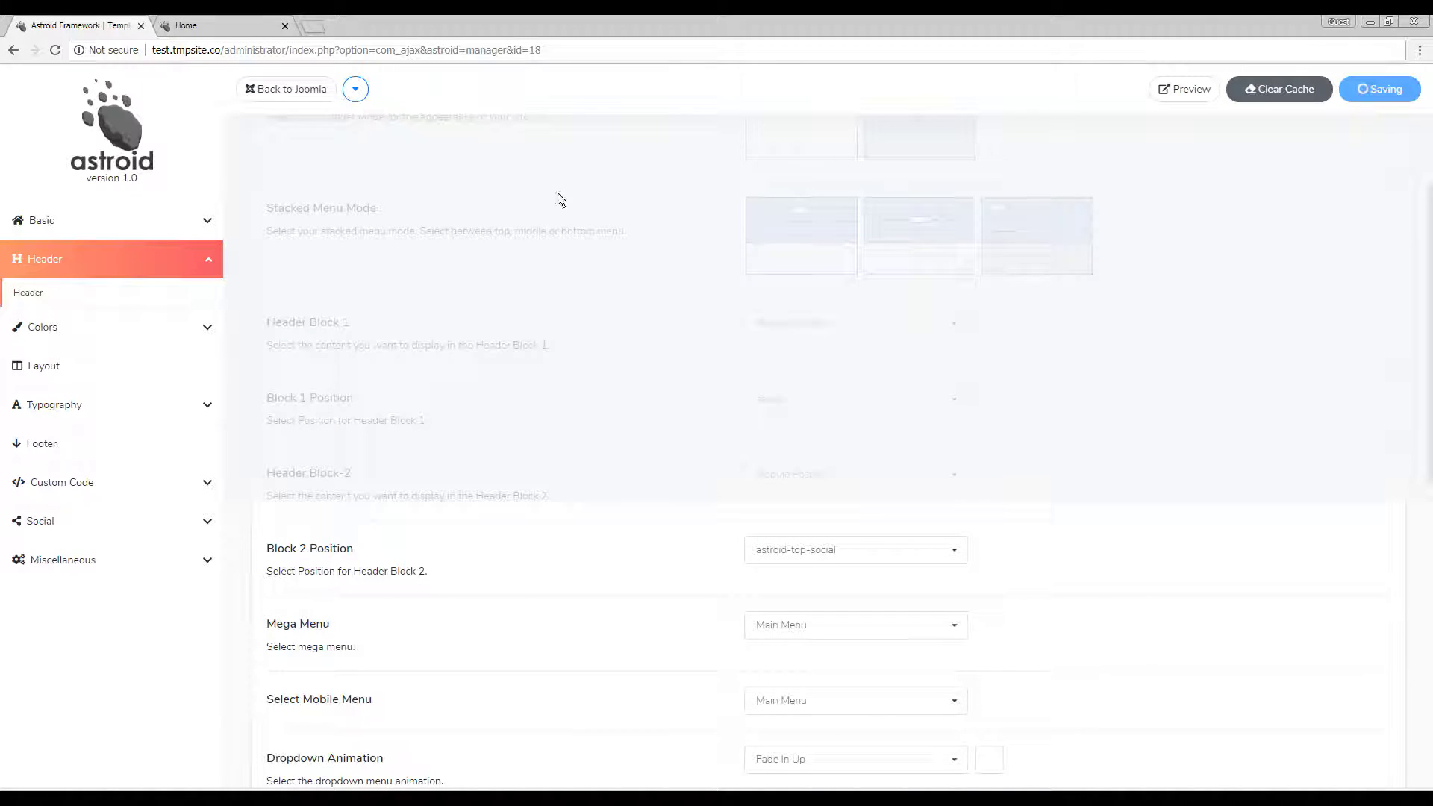
Step: Reload the published home page and check both header blocks beside the logo and the menu
click(254, 22)
key(ctrl+l)
key(Return)
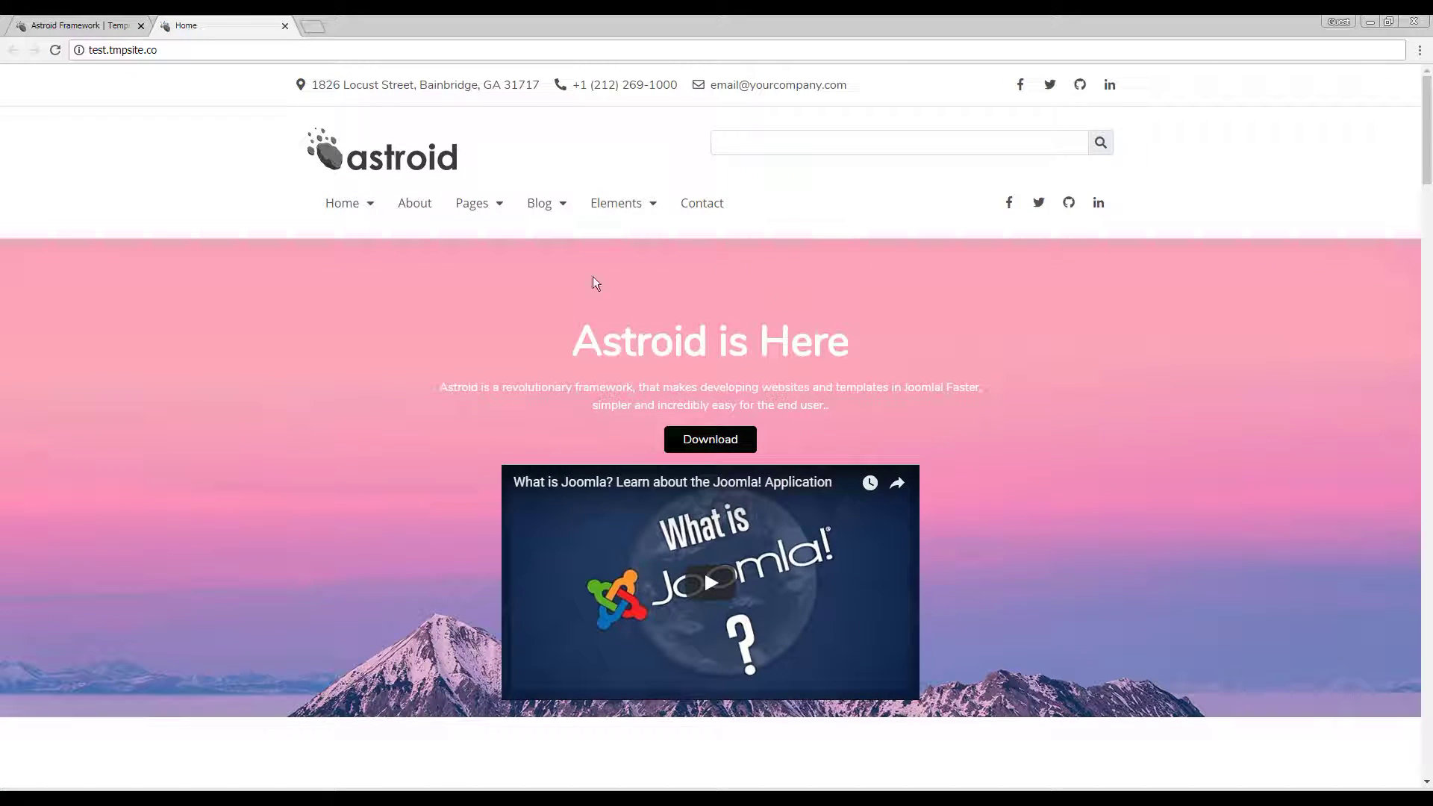
Step: Set both Header Block 1 and Header Block-2 to Blank, and save the template settings
click(104, 24)
scroll(970, 440, up, 2)
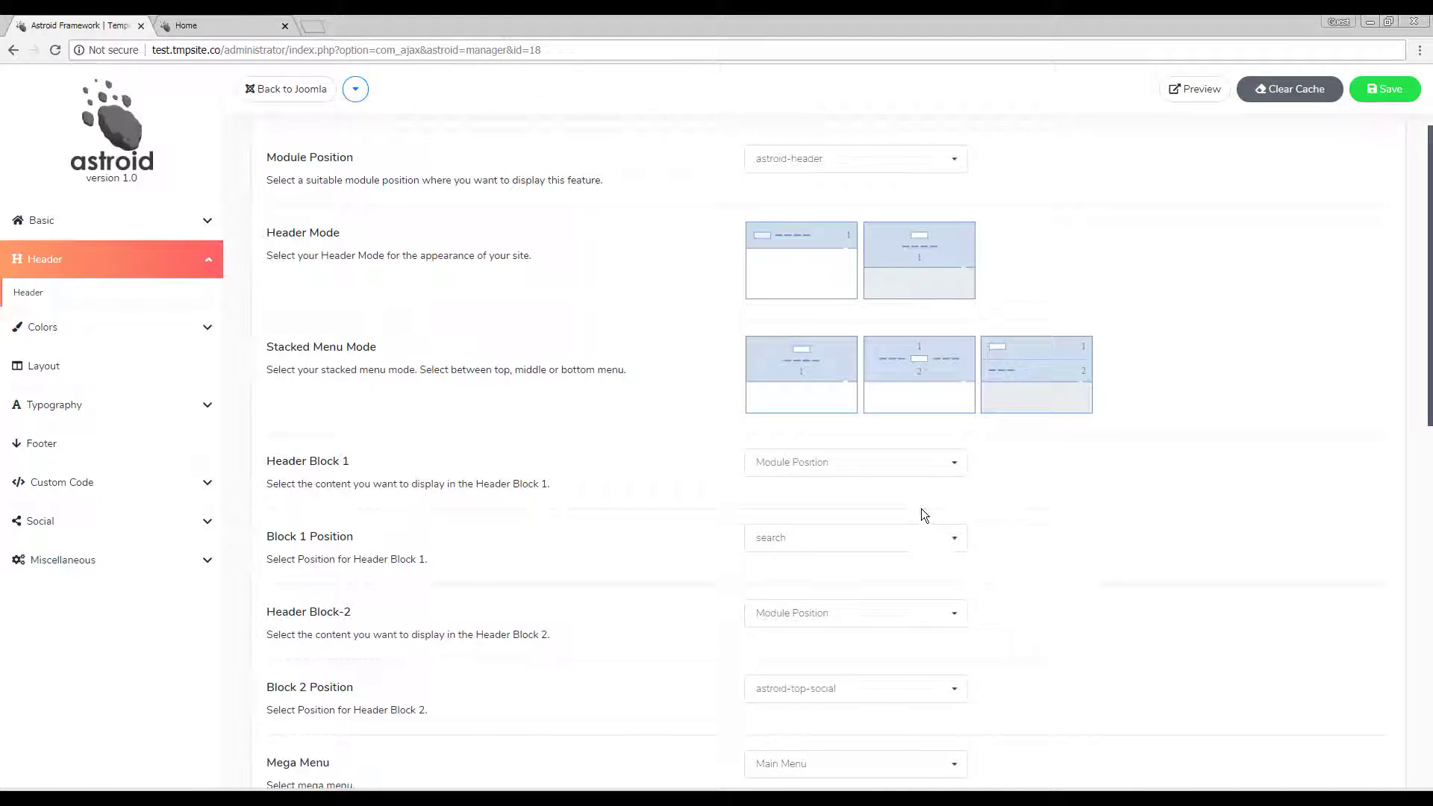
click(866, 539)
click(1114, 538)
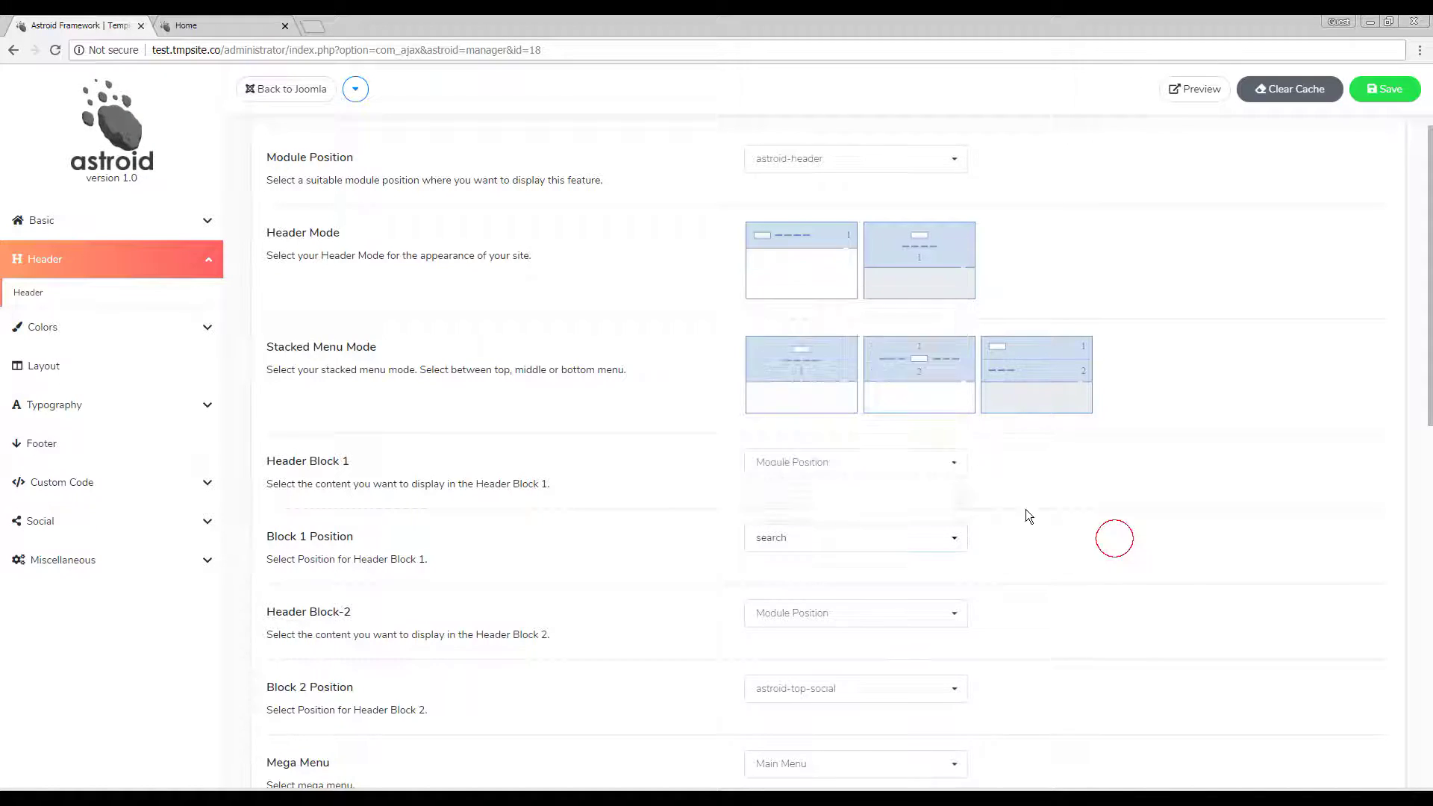
click(871, 464)
click(835, 491)
click(852, 538)
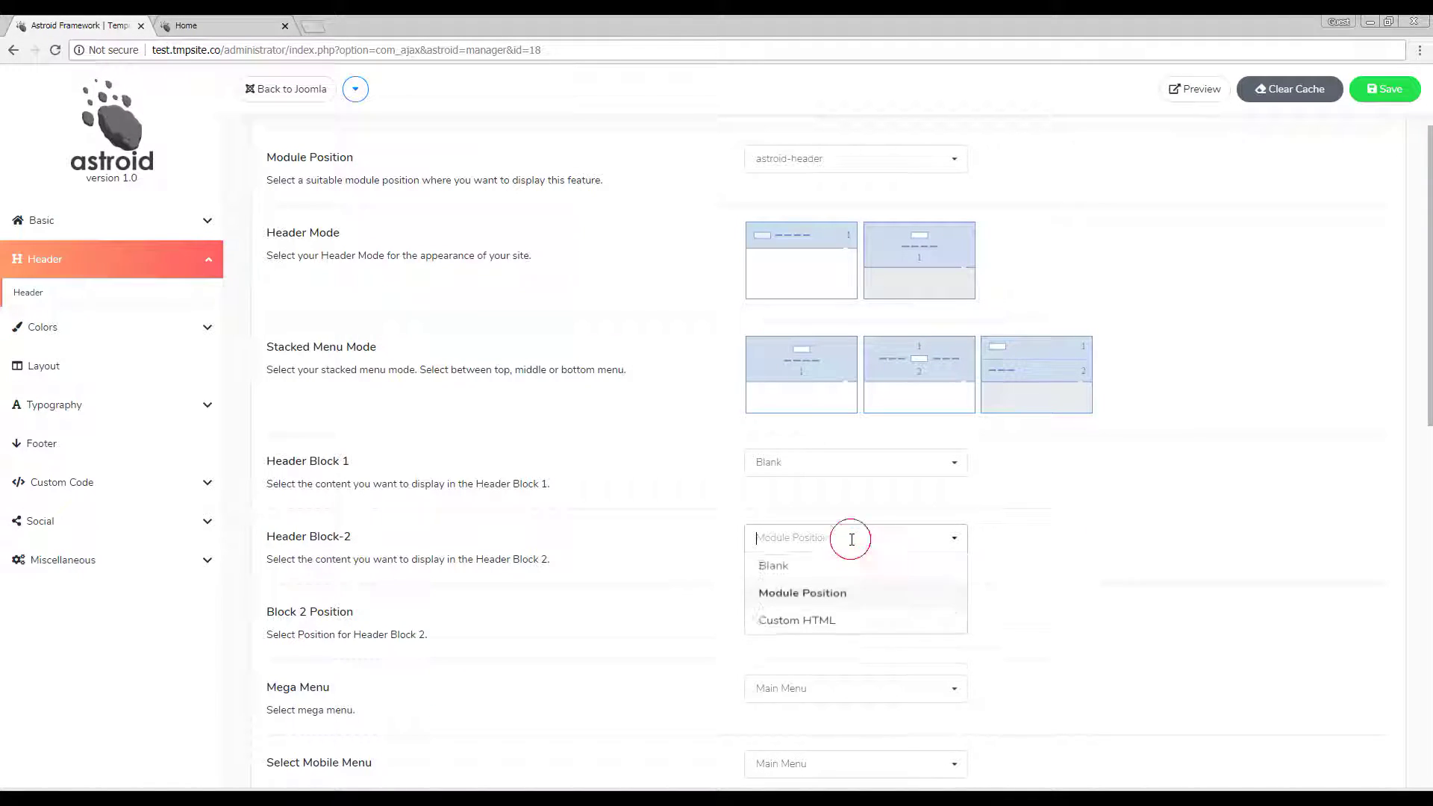
click(817, 566)
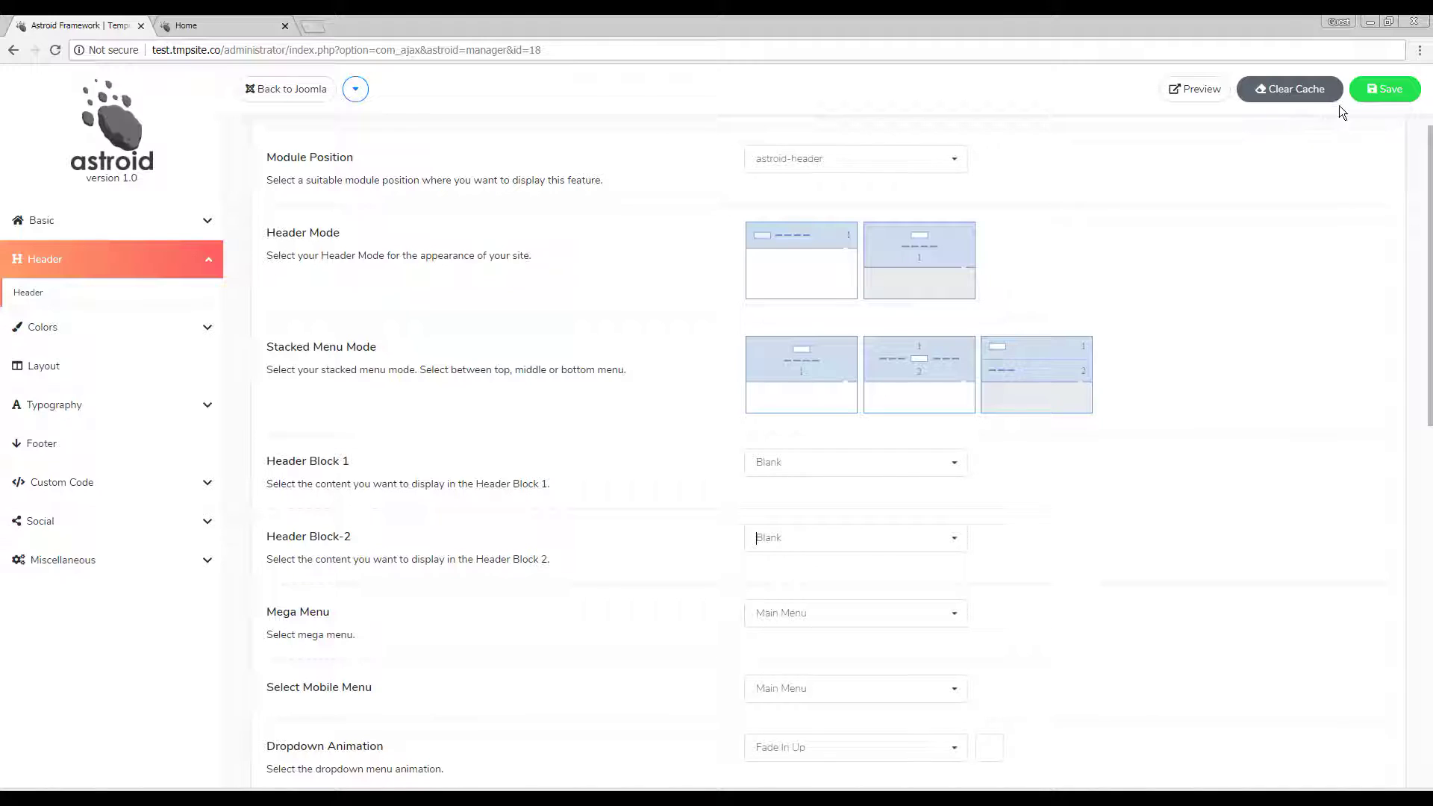
click(1385, 90)
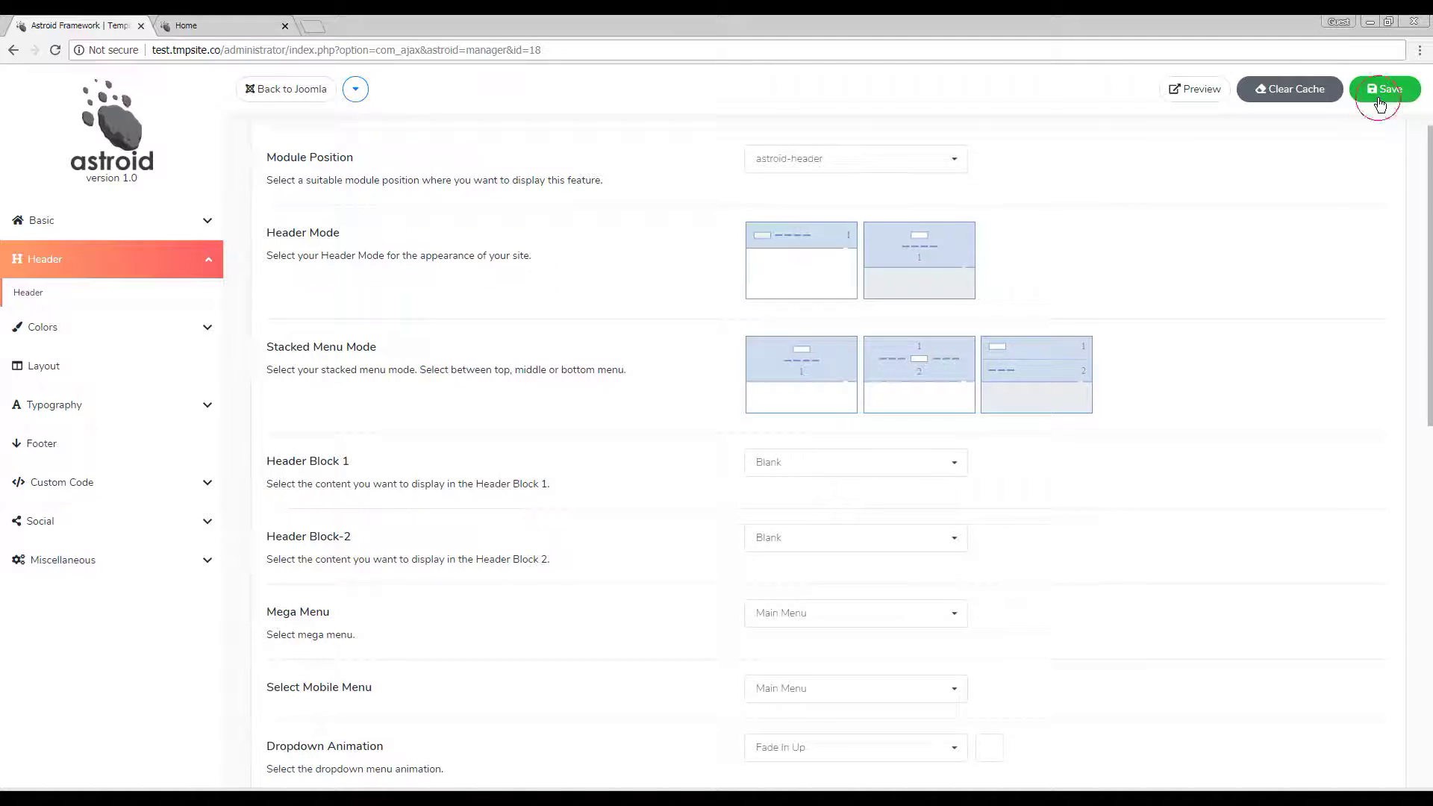
Step: Reload the published home page and check the stacked header with both blocks left blank
click(259, 22)
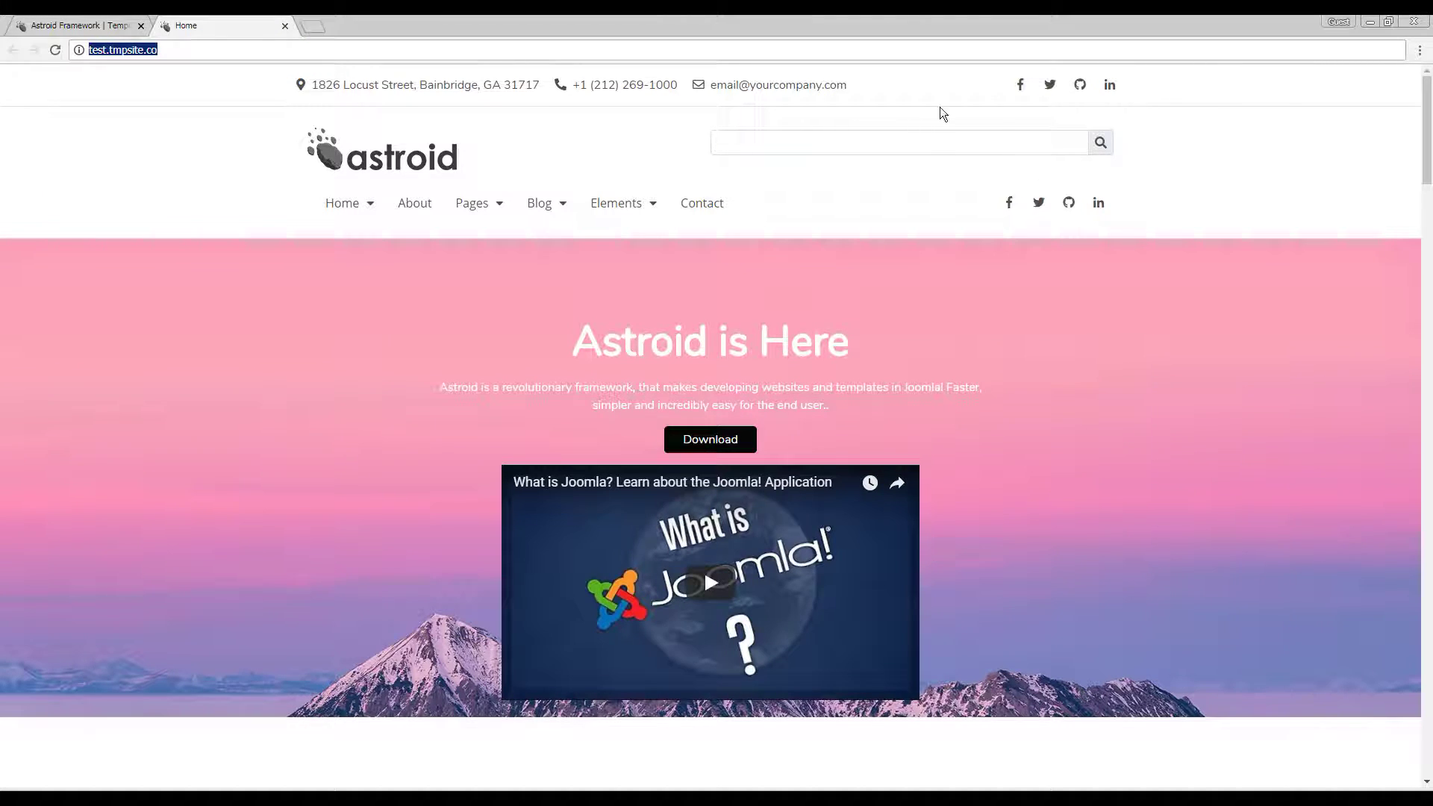
key(Return)
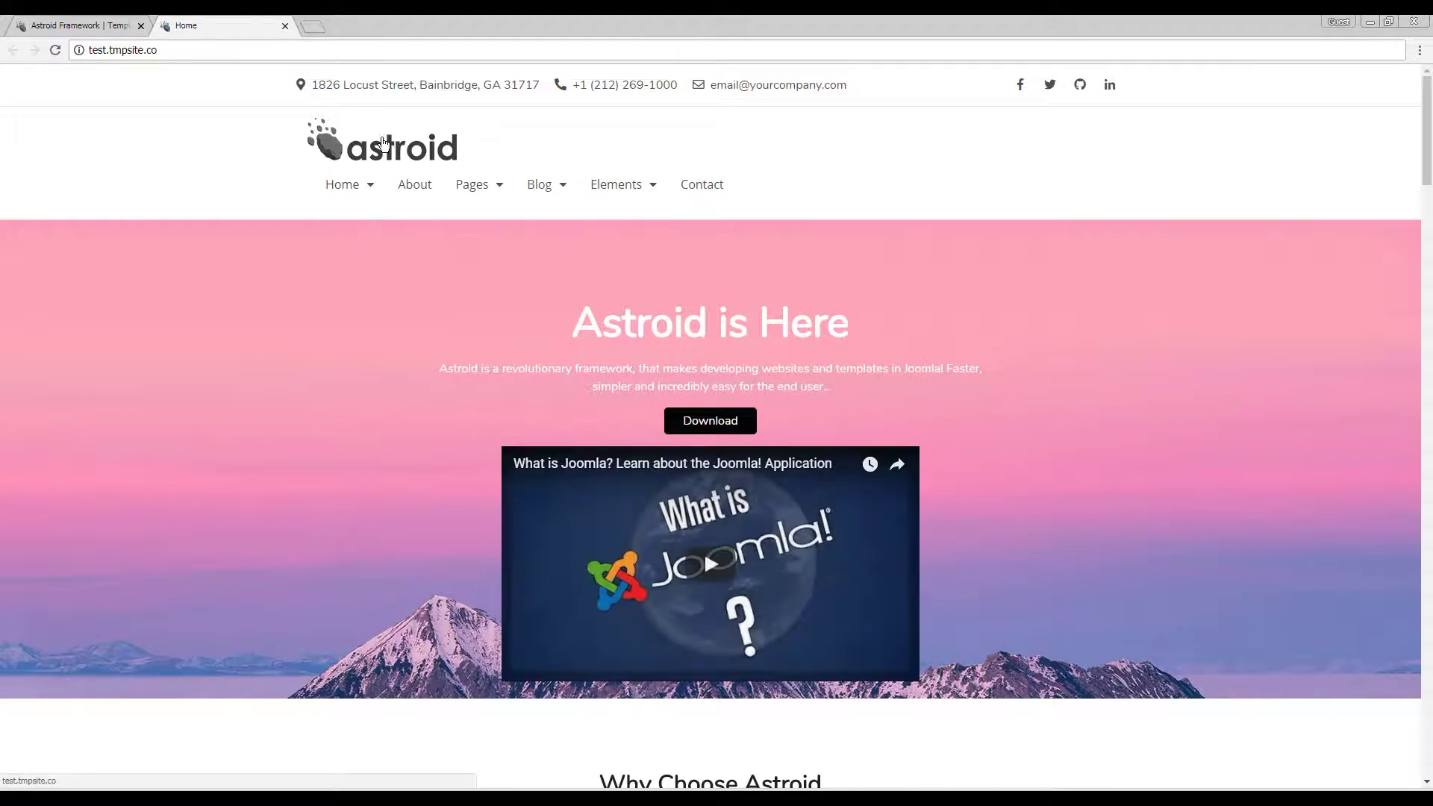
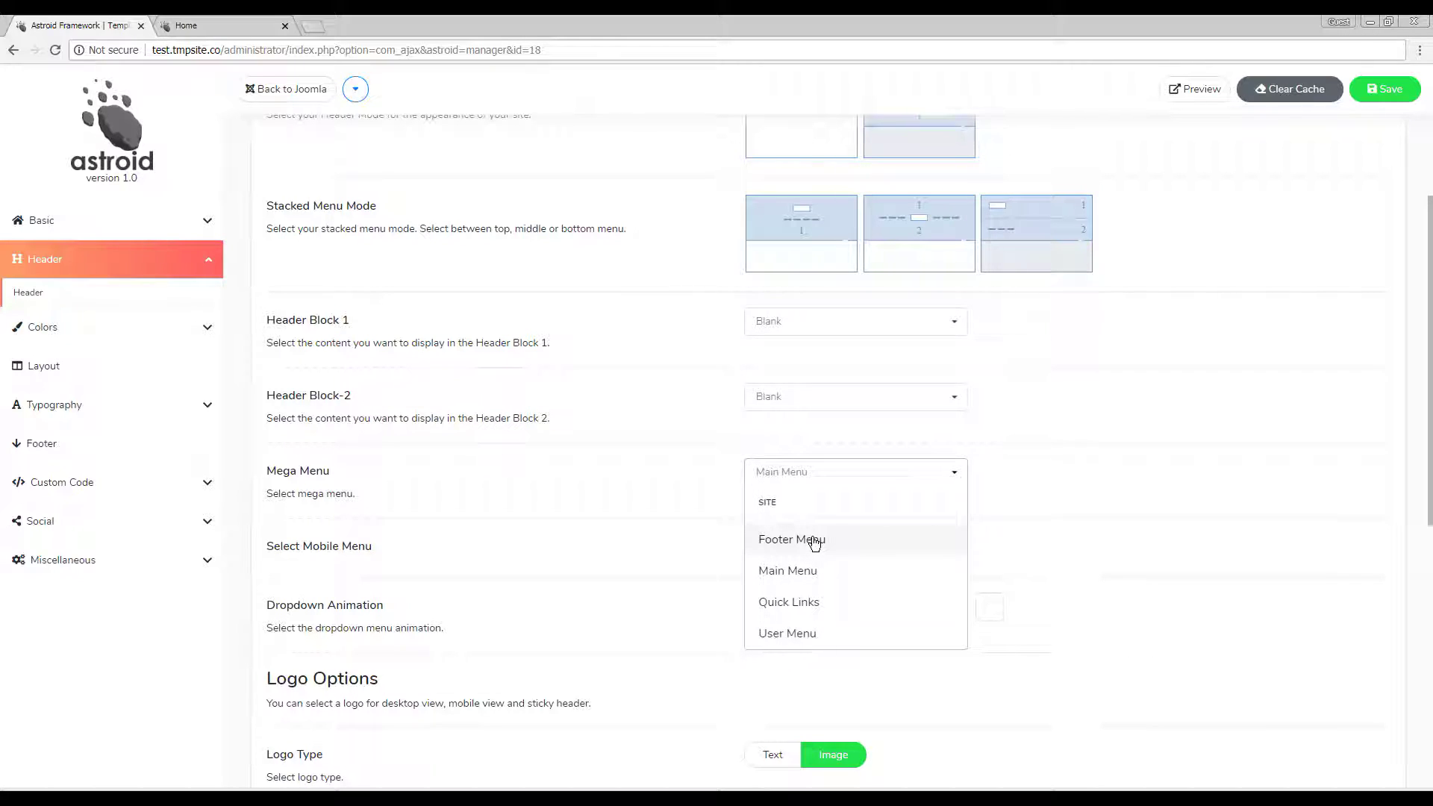
Step: Set both the Mega Menu and the mobile menu to Footer Menu, and save the template settings
click(813, 541)
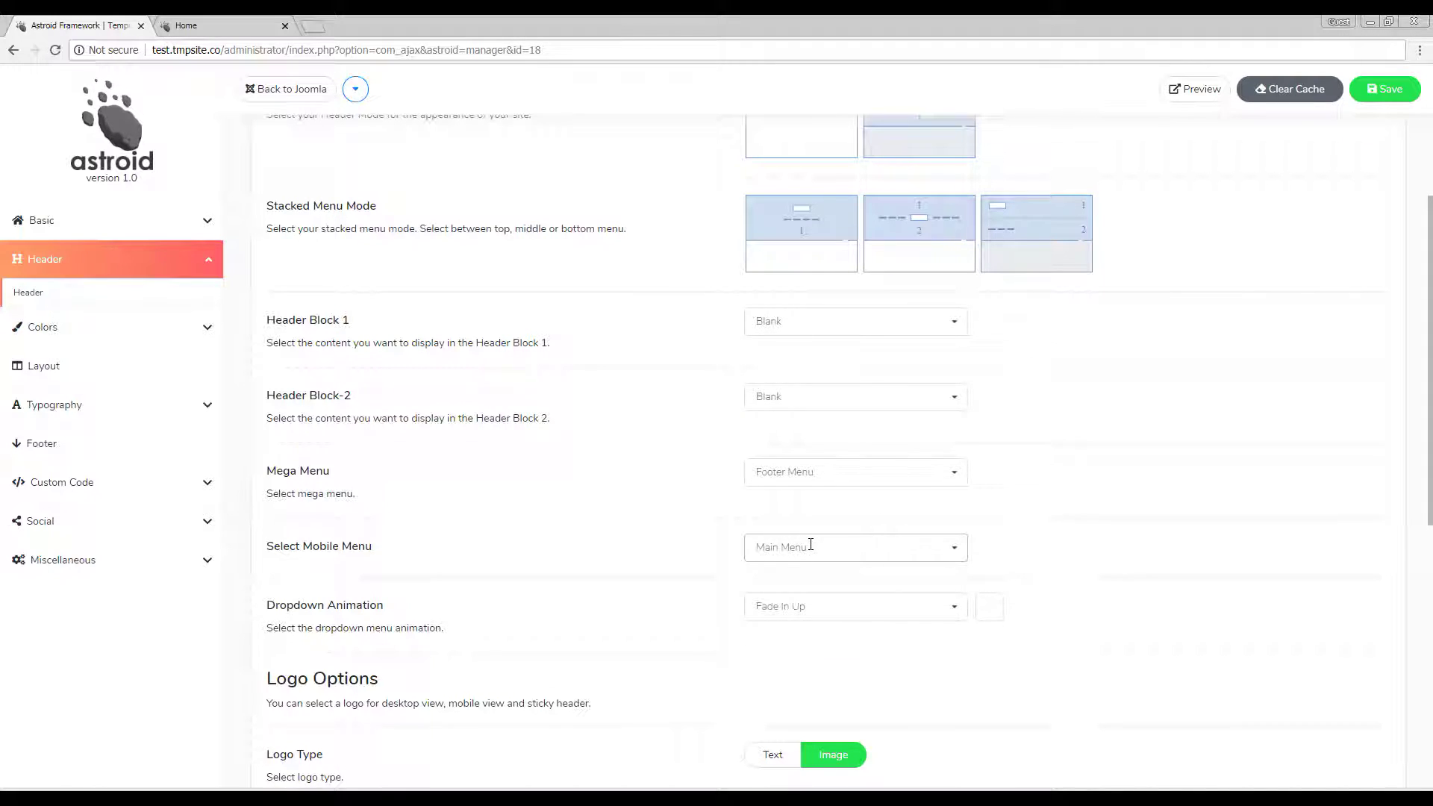
click(811, 545)
click(1392, 89)
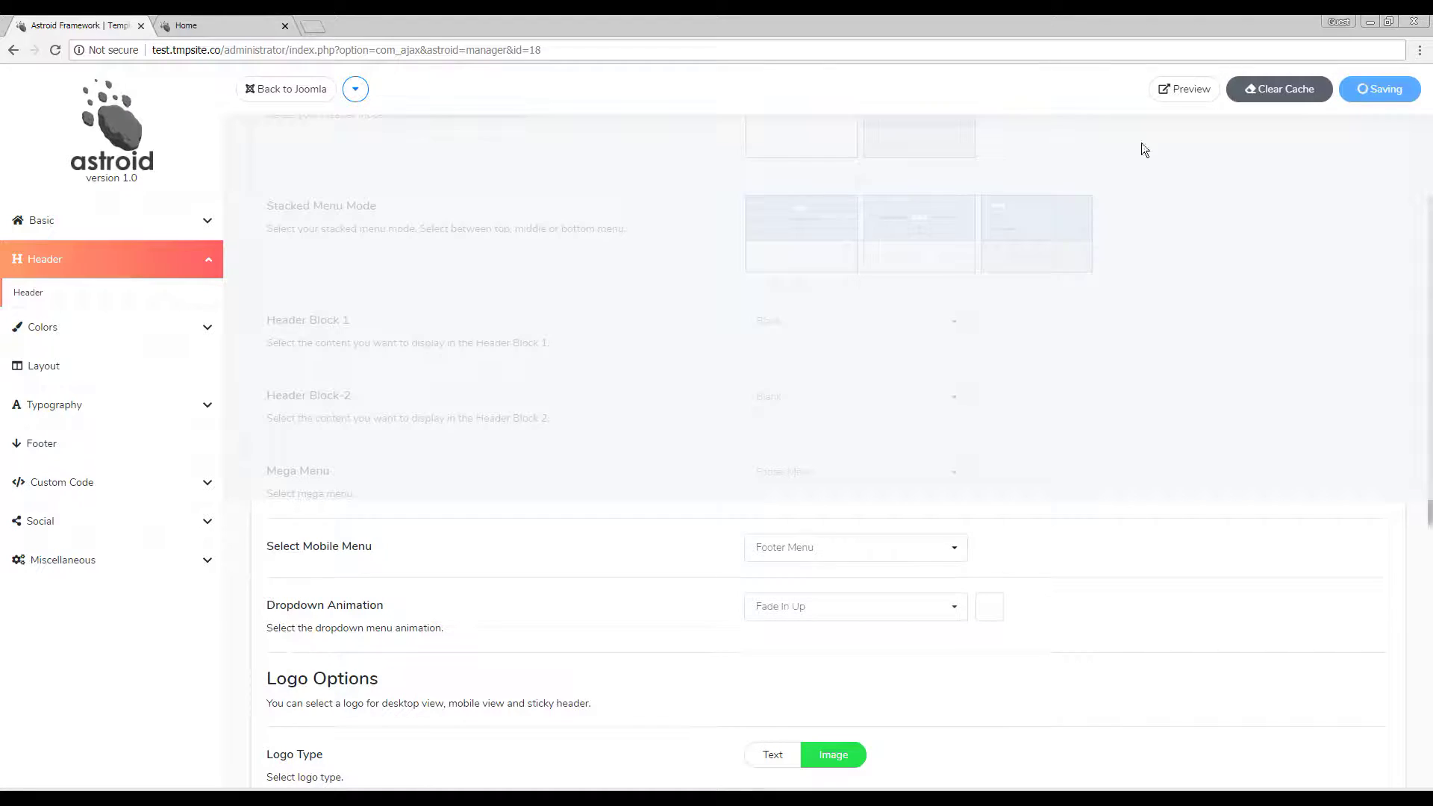
Step: Reload the published home page and check the footer menu items in the header
click(190, 23)
click(231, 49)
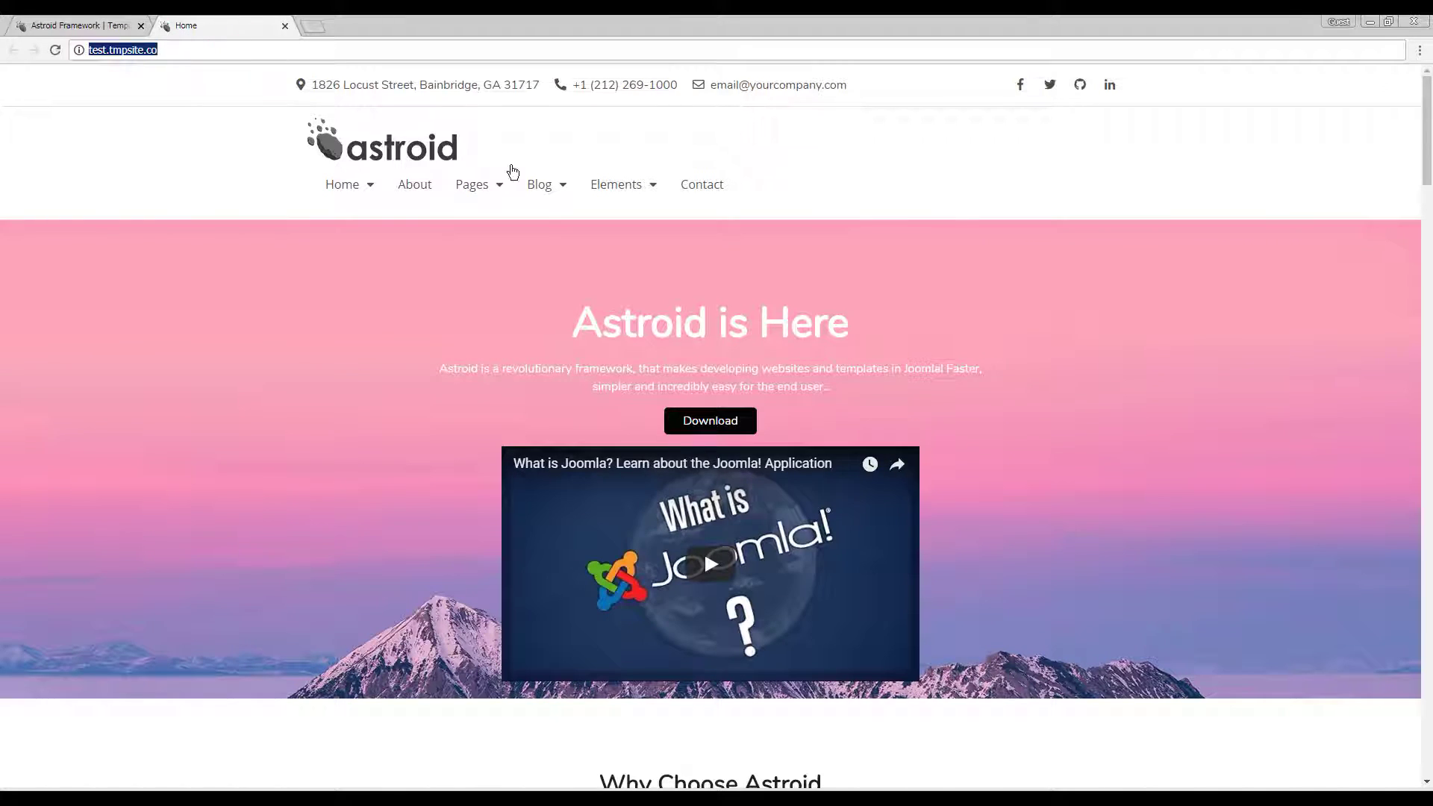
key(Return)
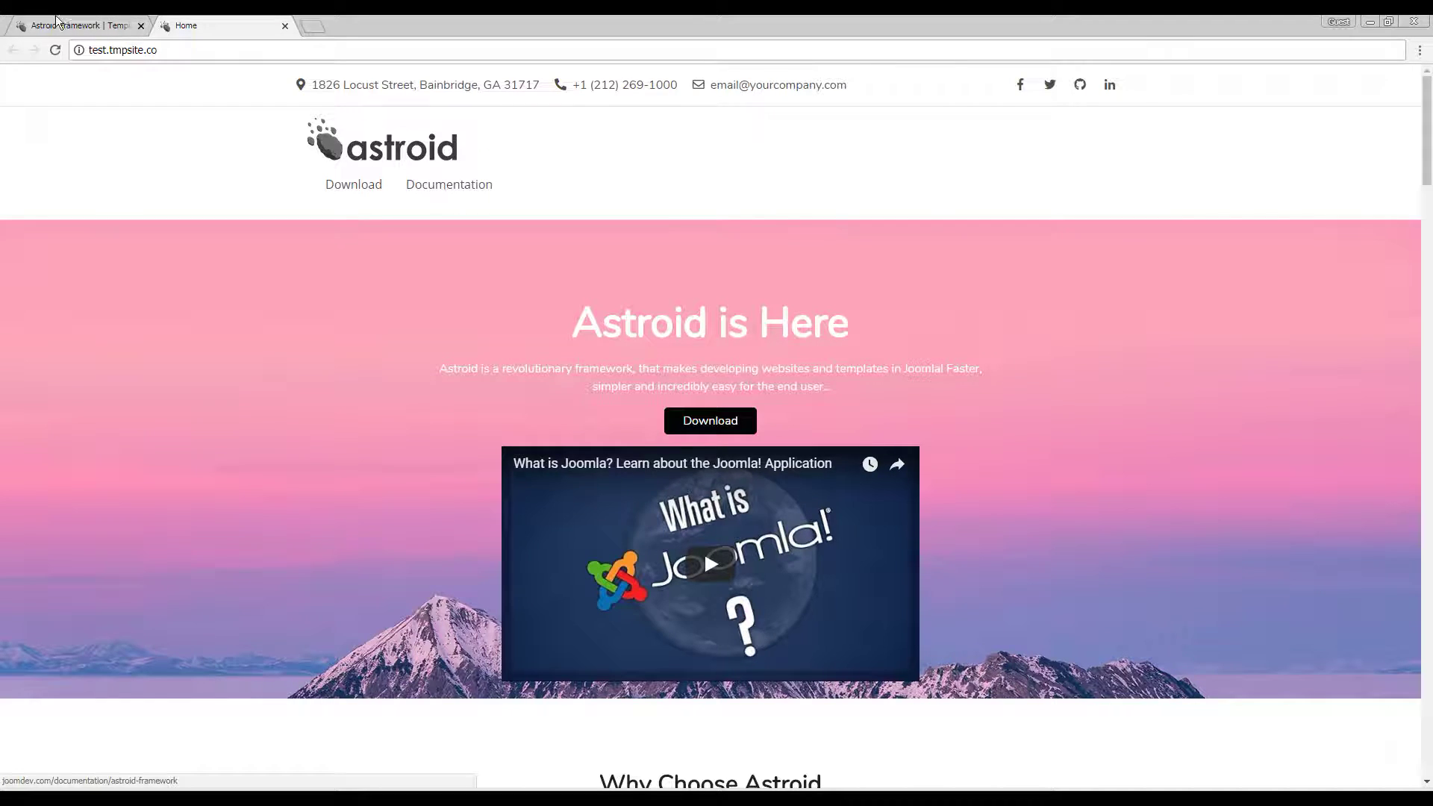
Step: Set the Mega Menu back to Main Menu and save the template settings
key(ctrl+1)
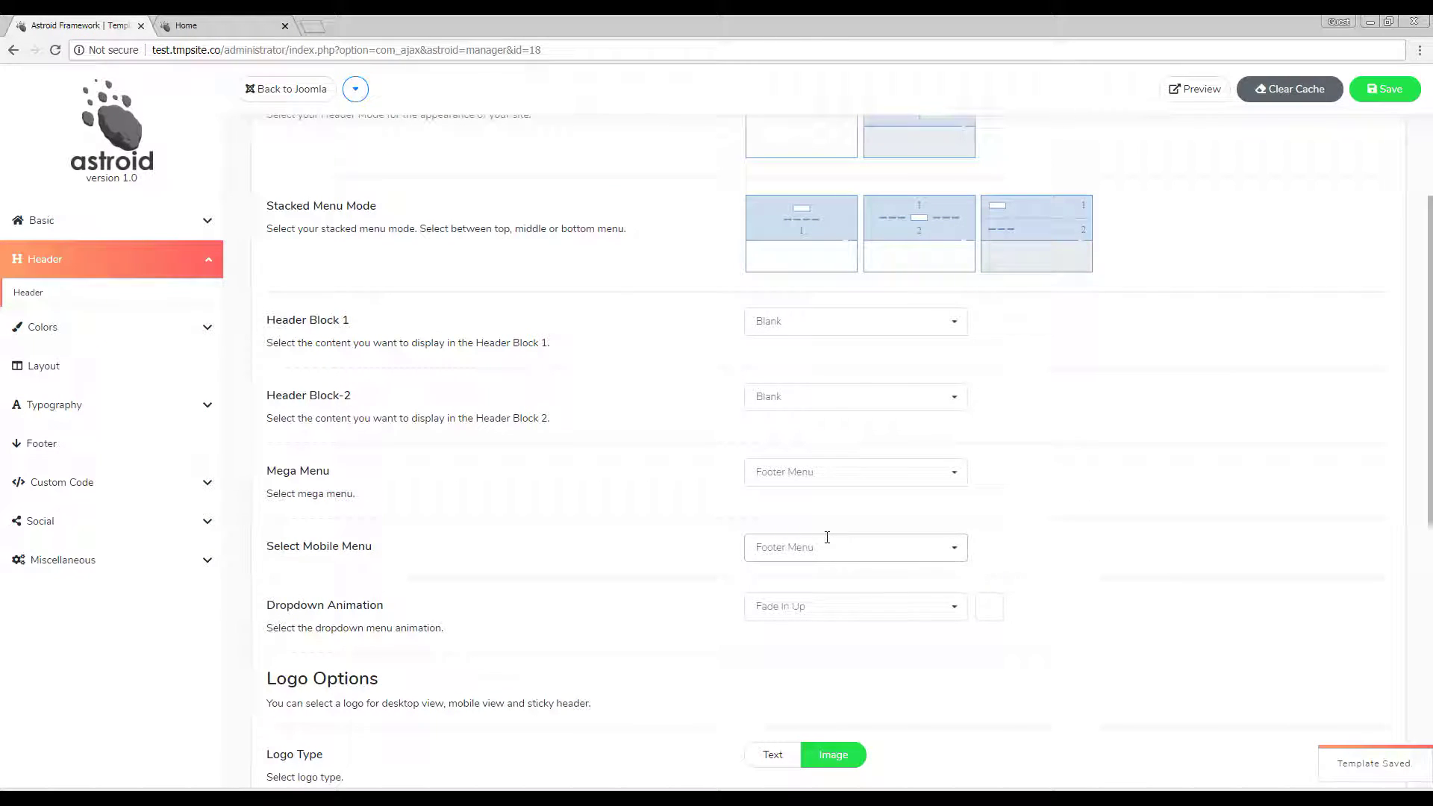
click(854, 471)
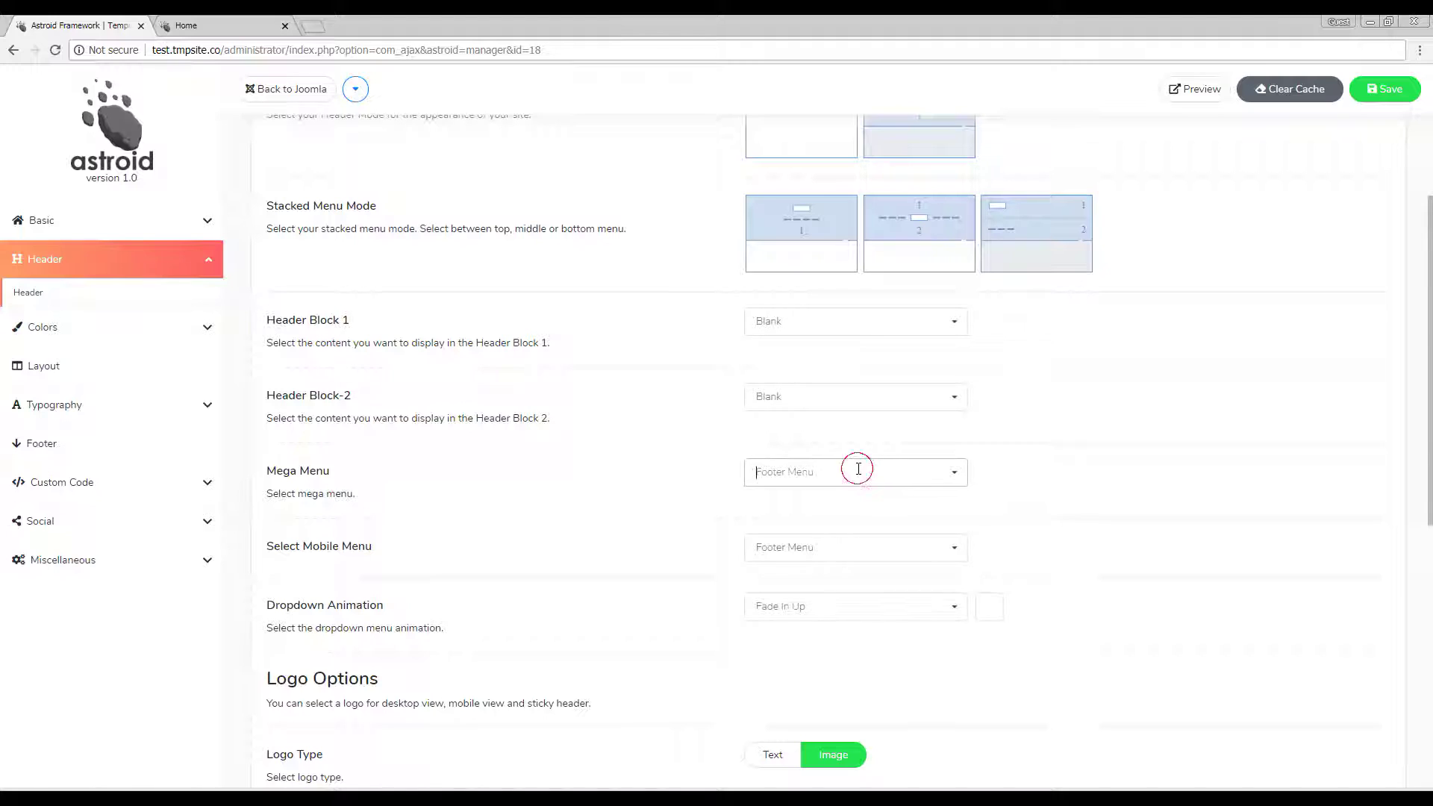
click(814, 571)
key(ctrl+s)
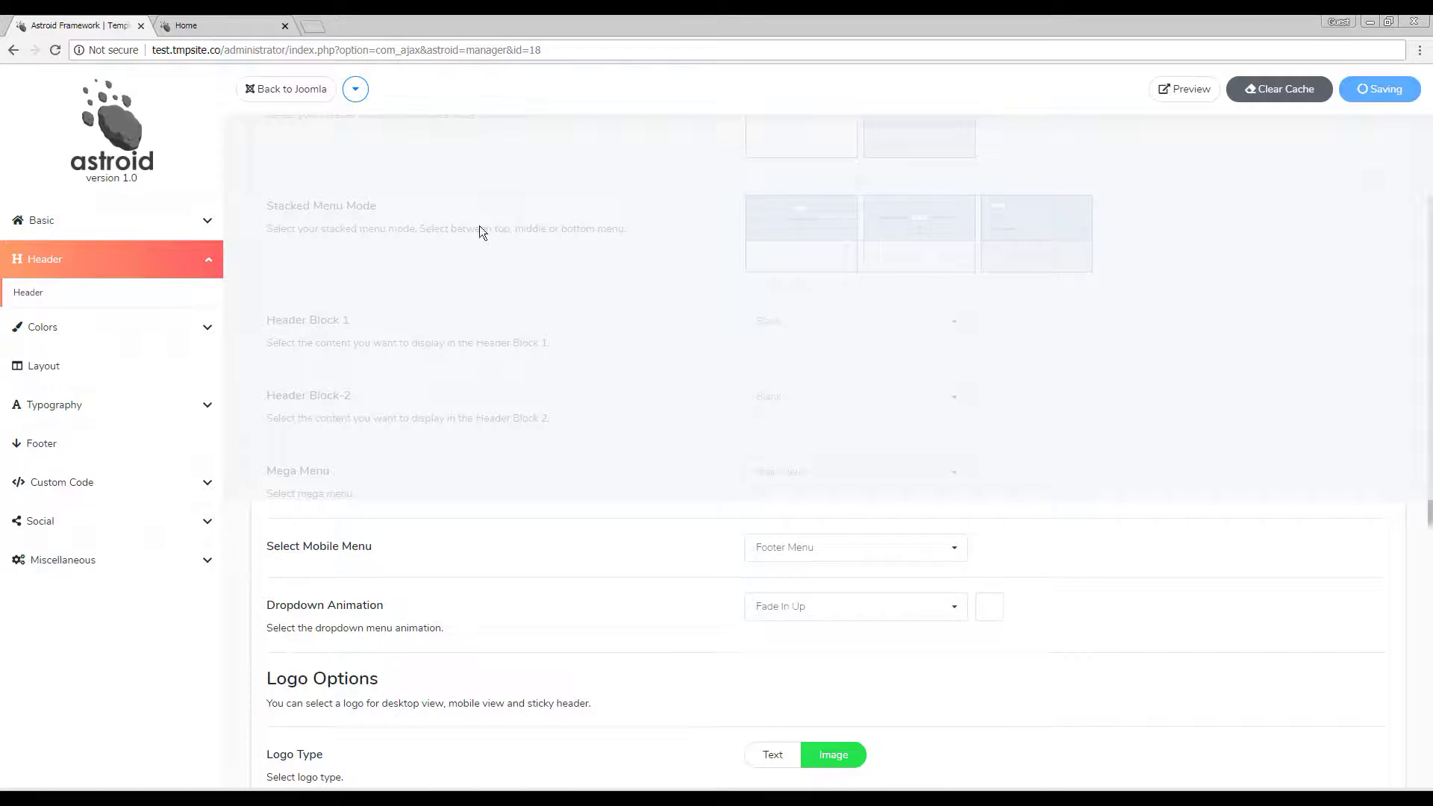
Step: Reload the published home page and check the main menu items below the logo
click(239, 24)
click(240, 50)
key(Return)
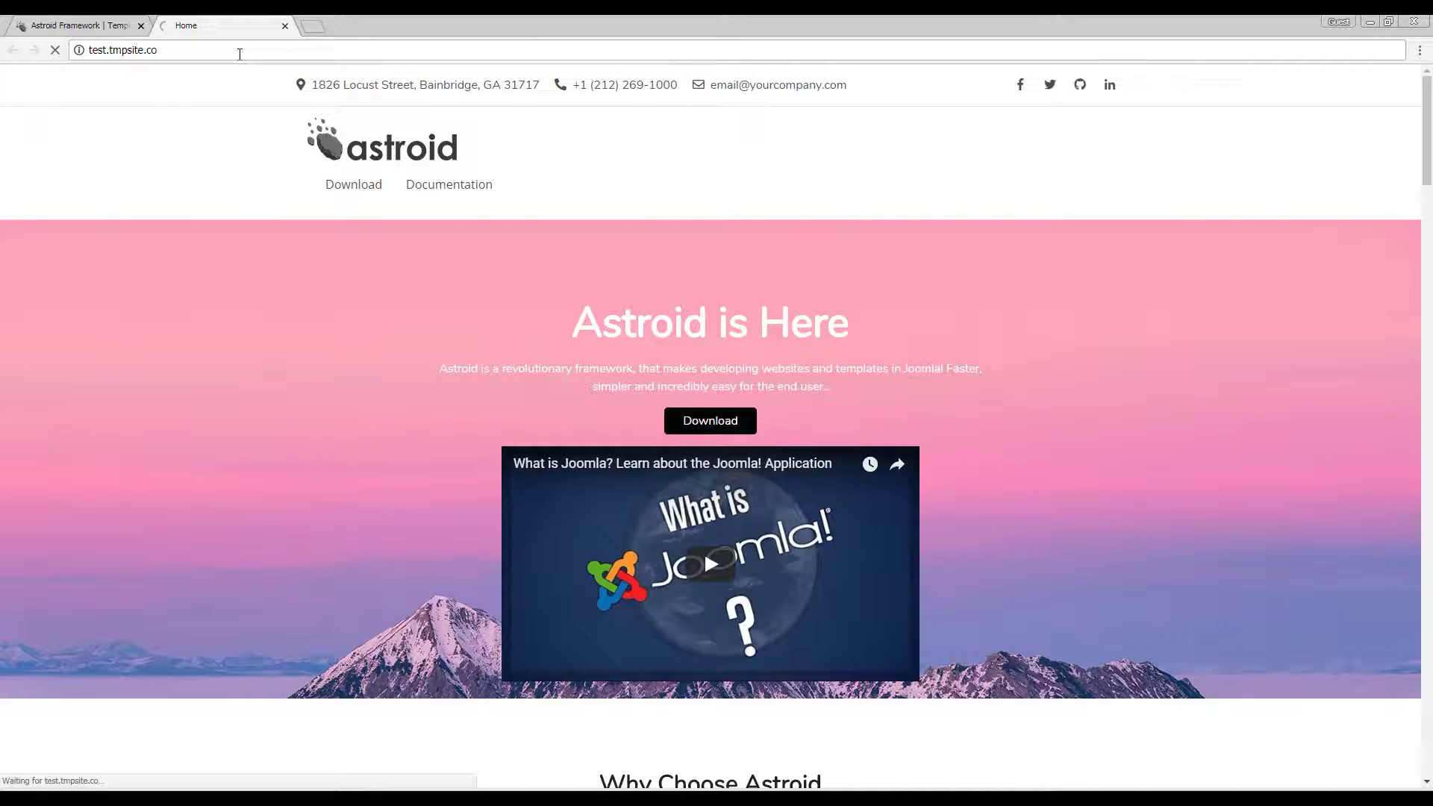
Step: Choose Footer Menu as the mobile menu in the template's header settings and save them
click(102, 22)
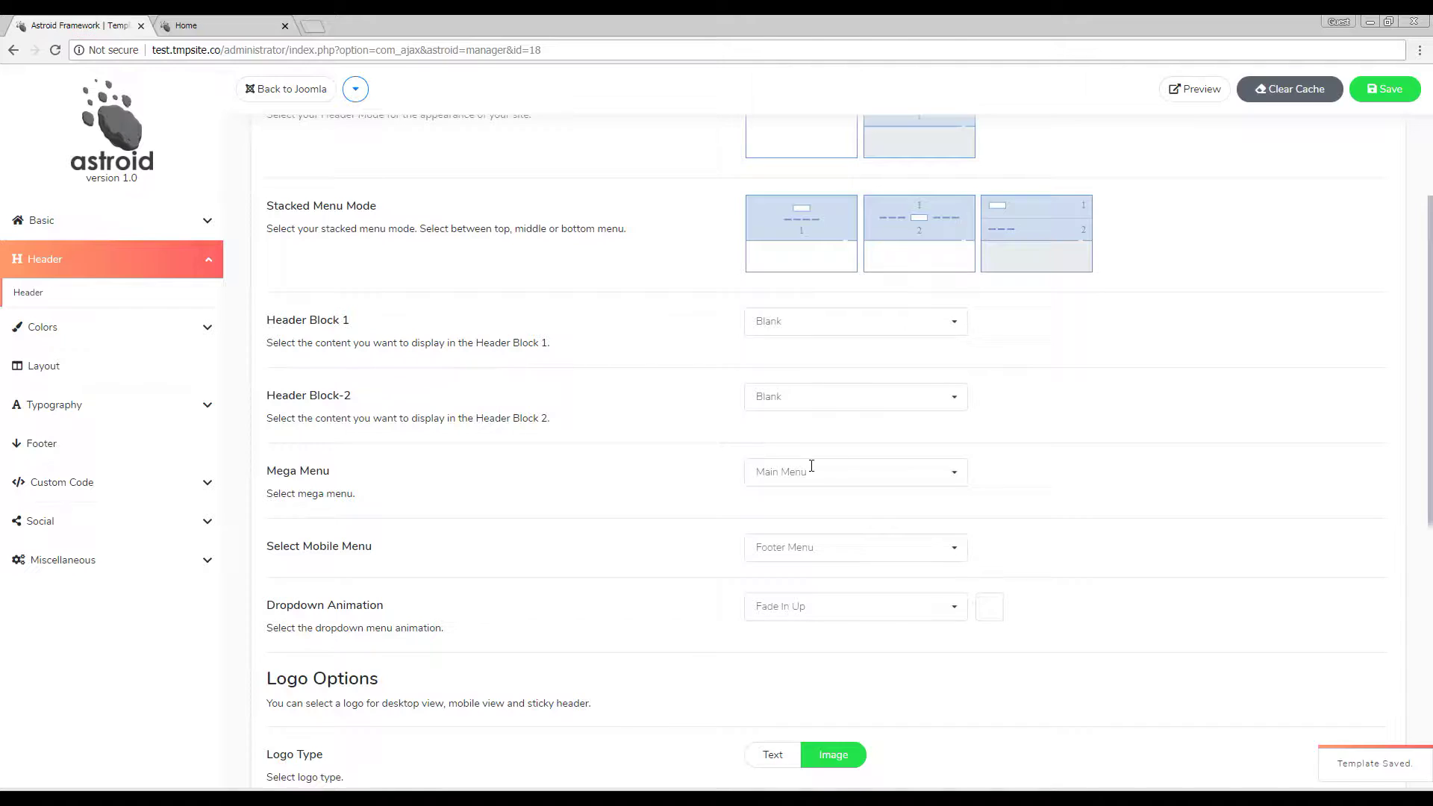
click(832, 549)
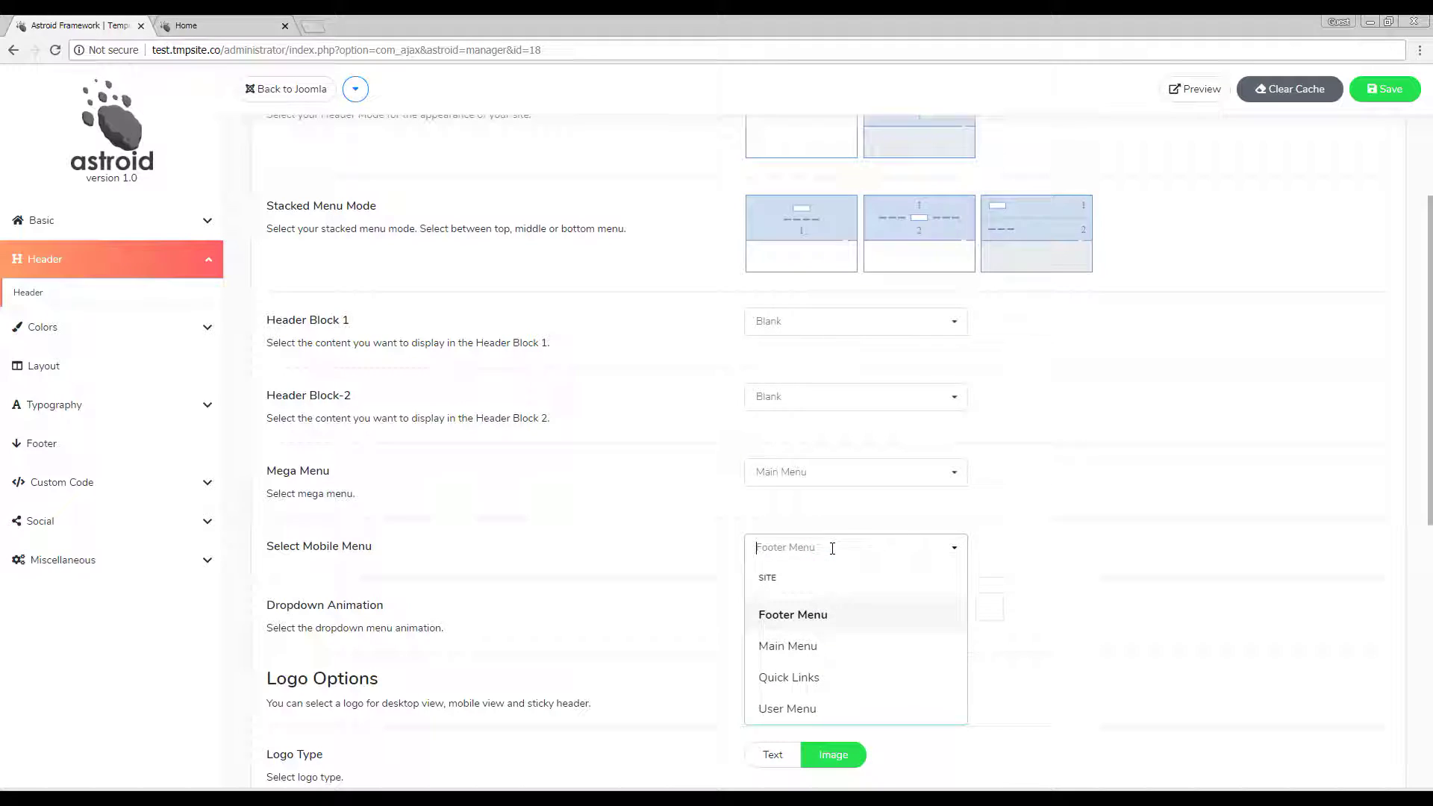
click(817, 616)
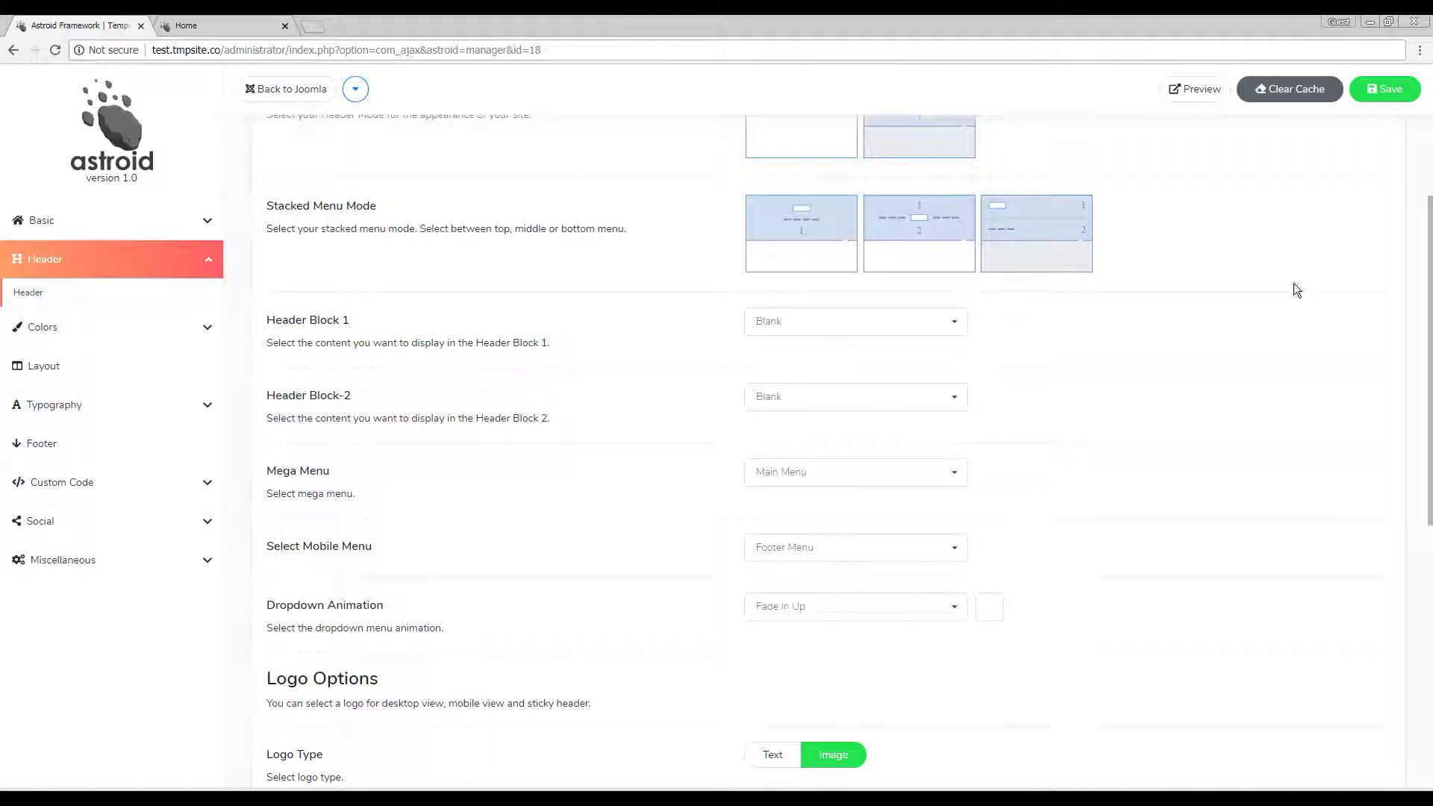
click(1385, 89)
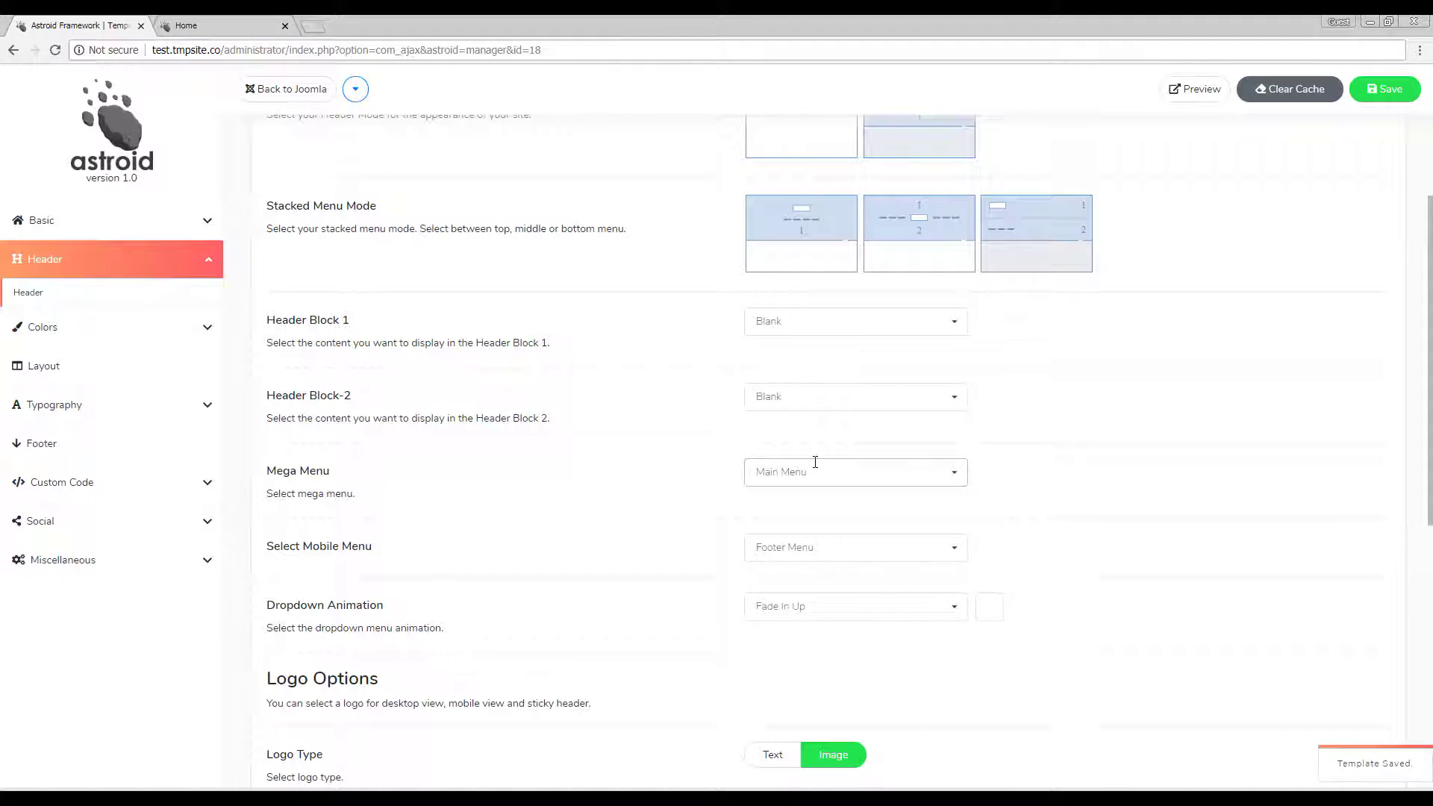
Step: Reload the published home page, examine its mobile menu in the developer tools' iPhone X device view, and close the tools
click(224, 26)
click(564, 49)
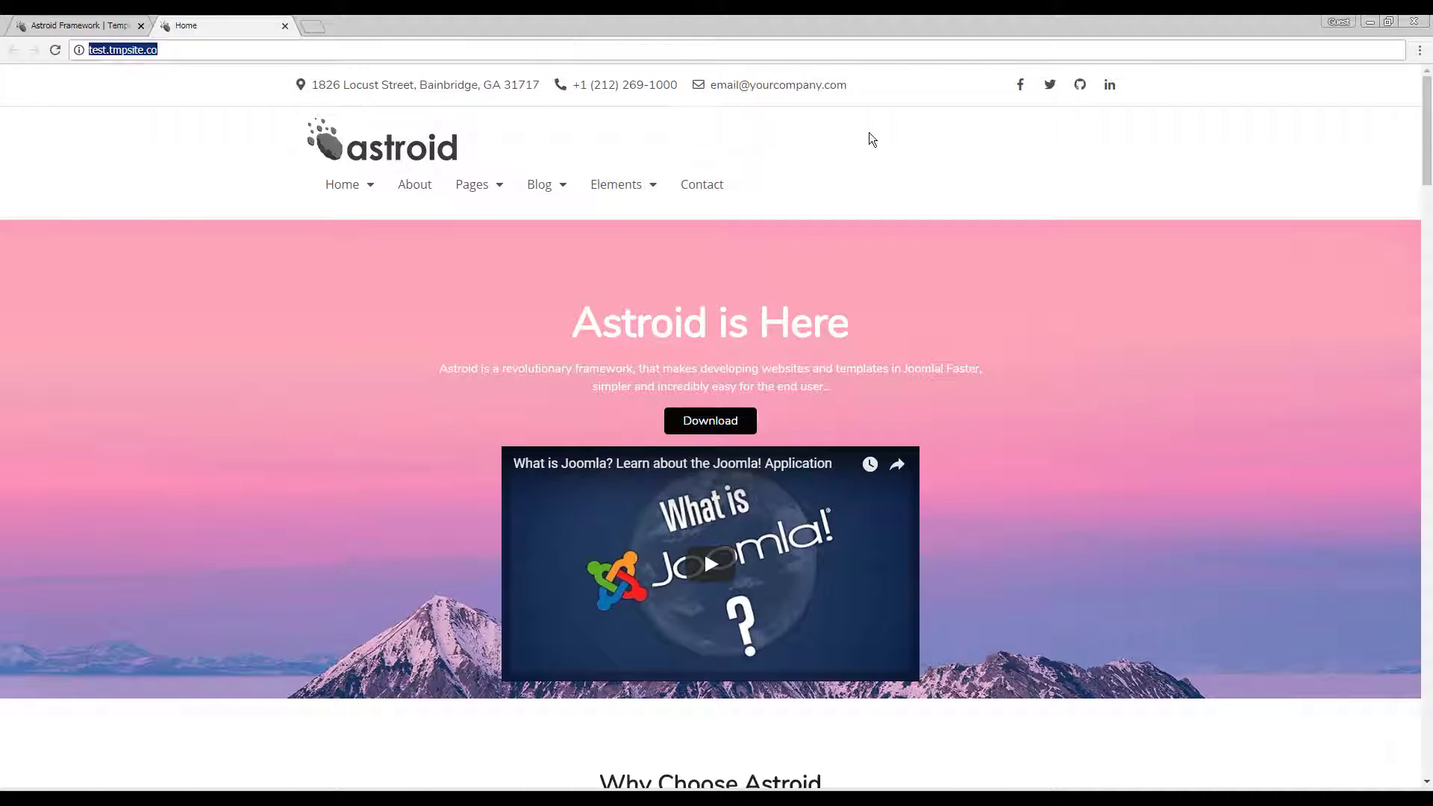
key(Return)
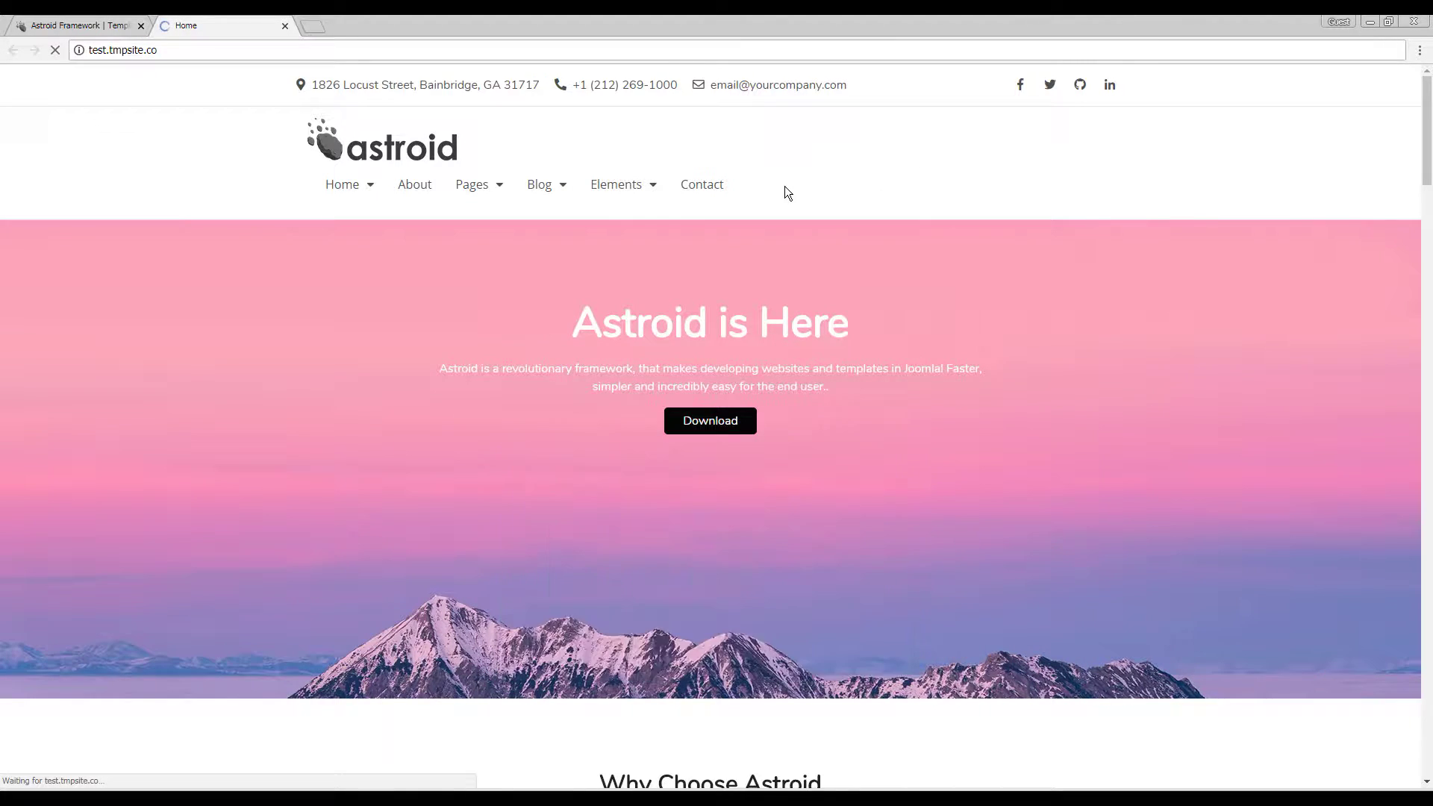
right_click(894, 162)
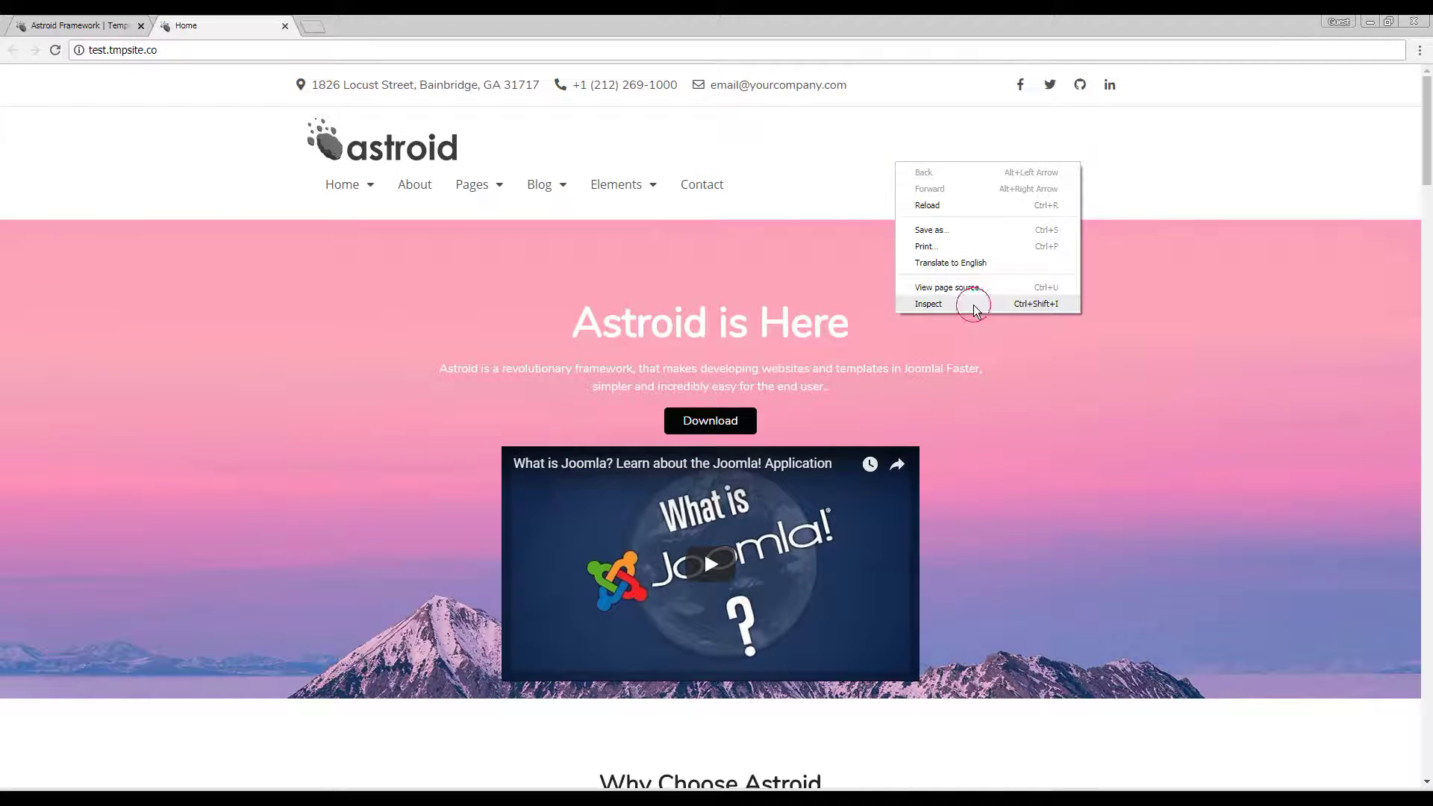
click(978, 303)
click(417, 140)
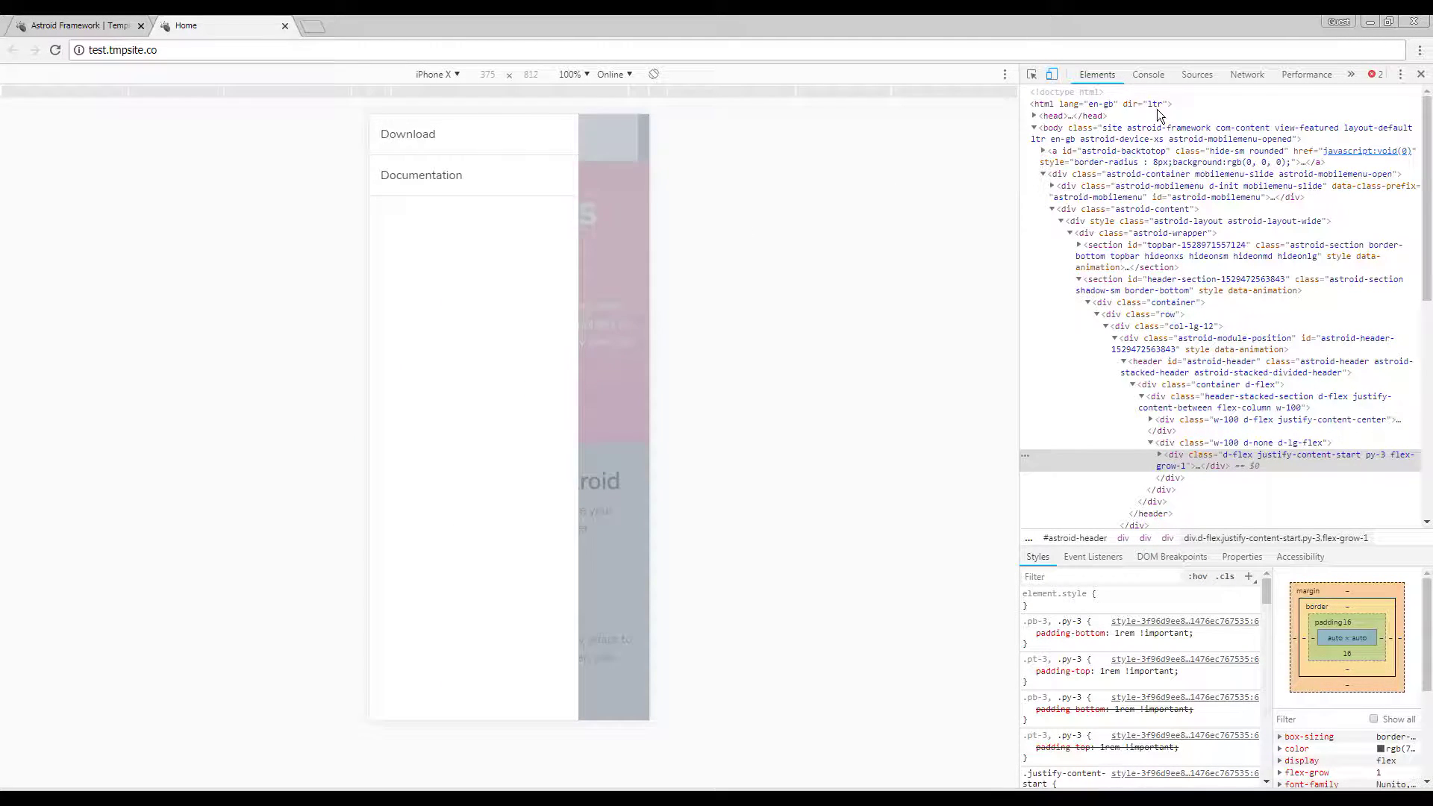
click(1420, 74)
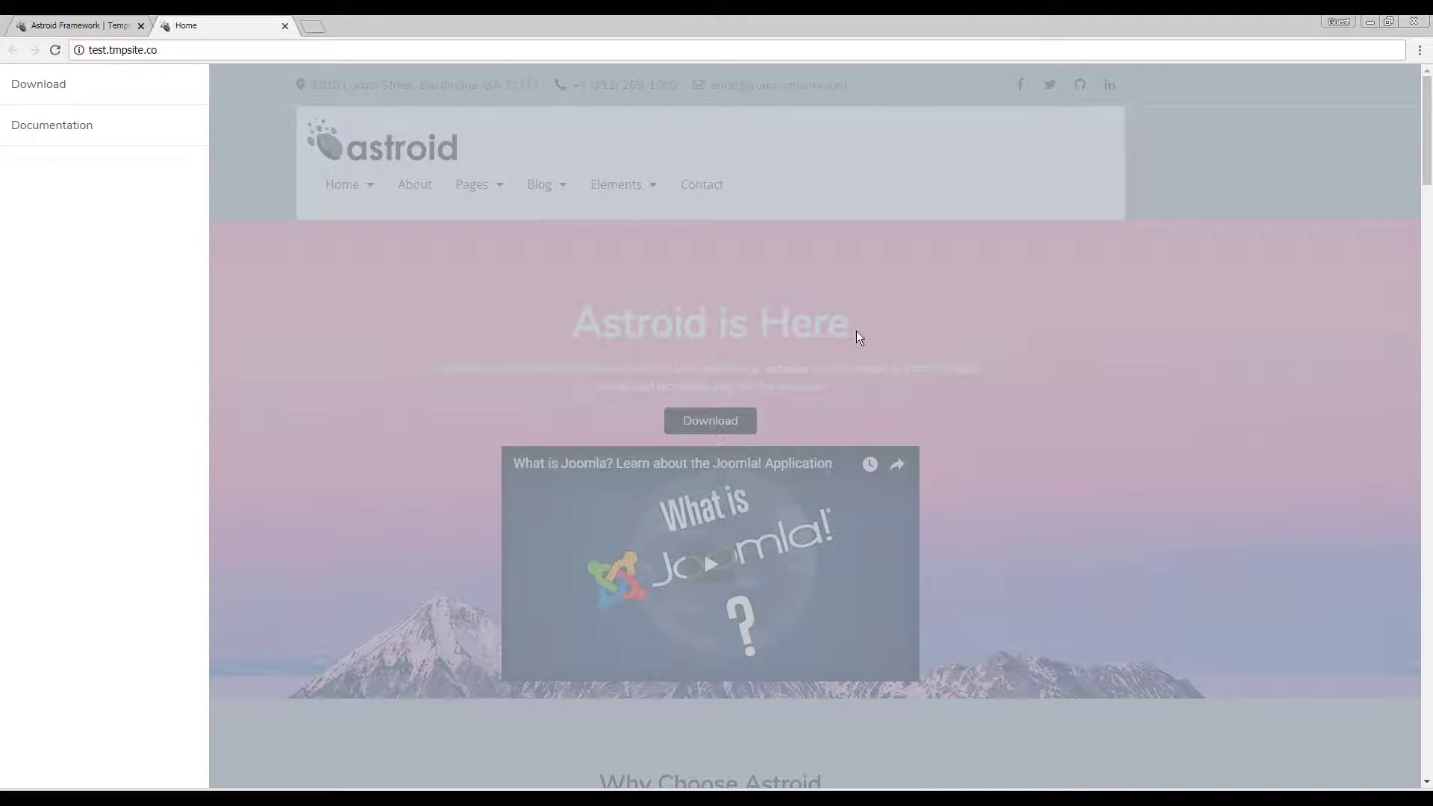
click(949, 312)
Step: Review the Dropdown Animation setting and examine how the Home and Blog submenus open on the published home page
click(47, 20)
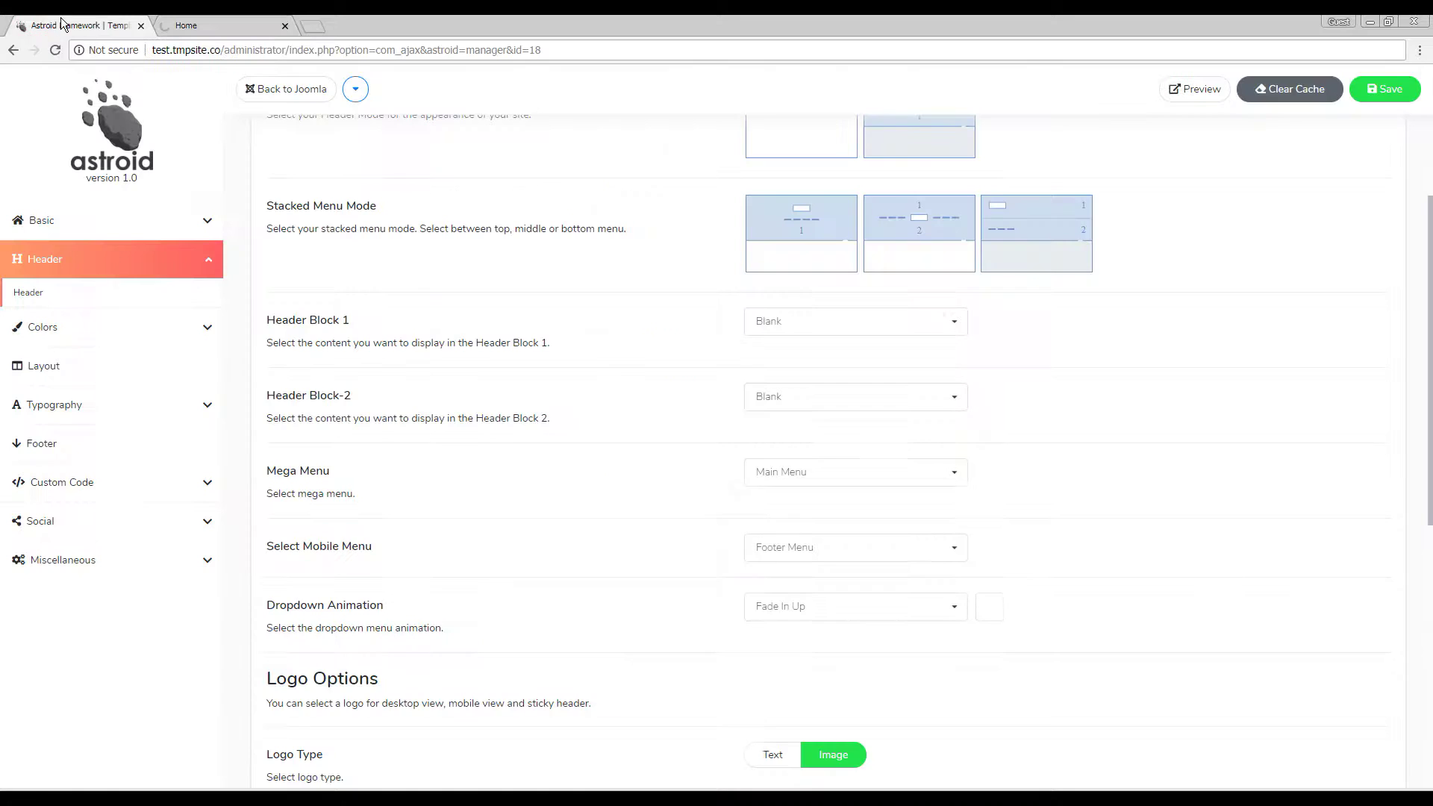
scroll(1095, 469, down, 2)
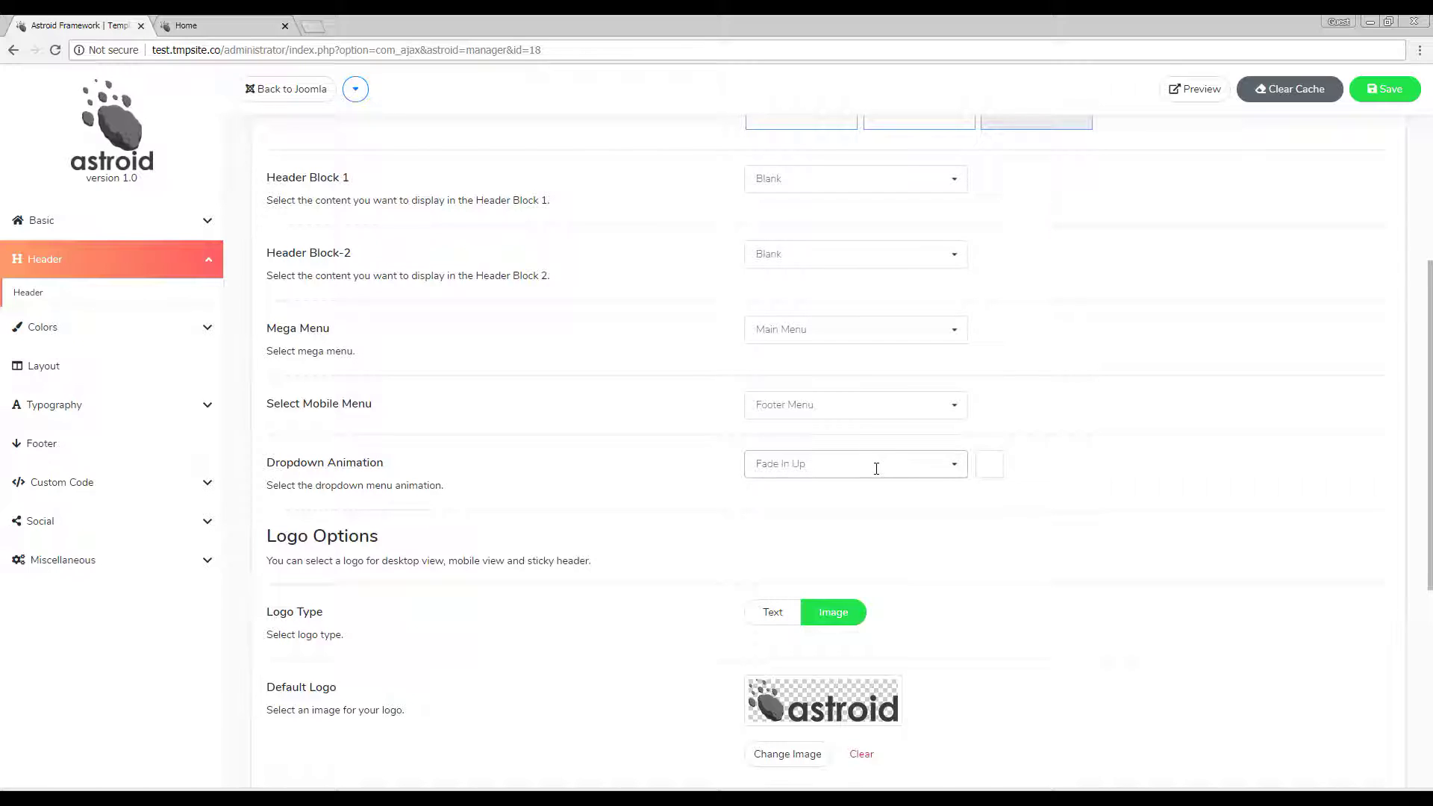
click(198, 25)
mouse_move(351, 186)
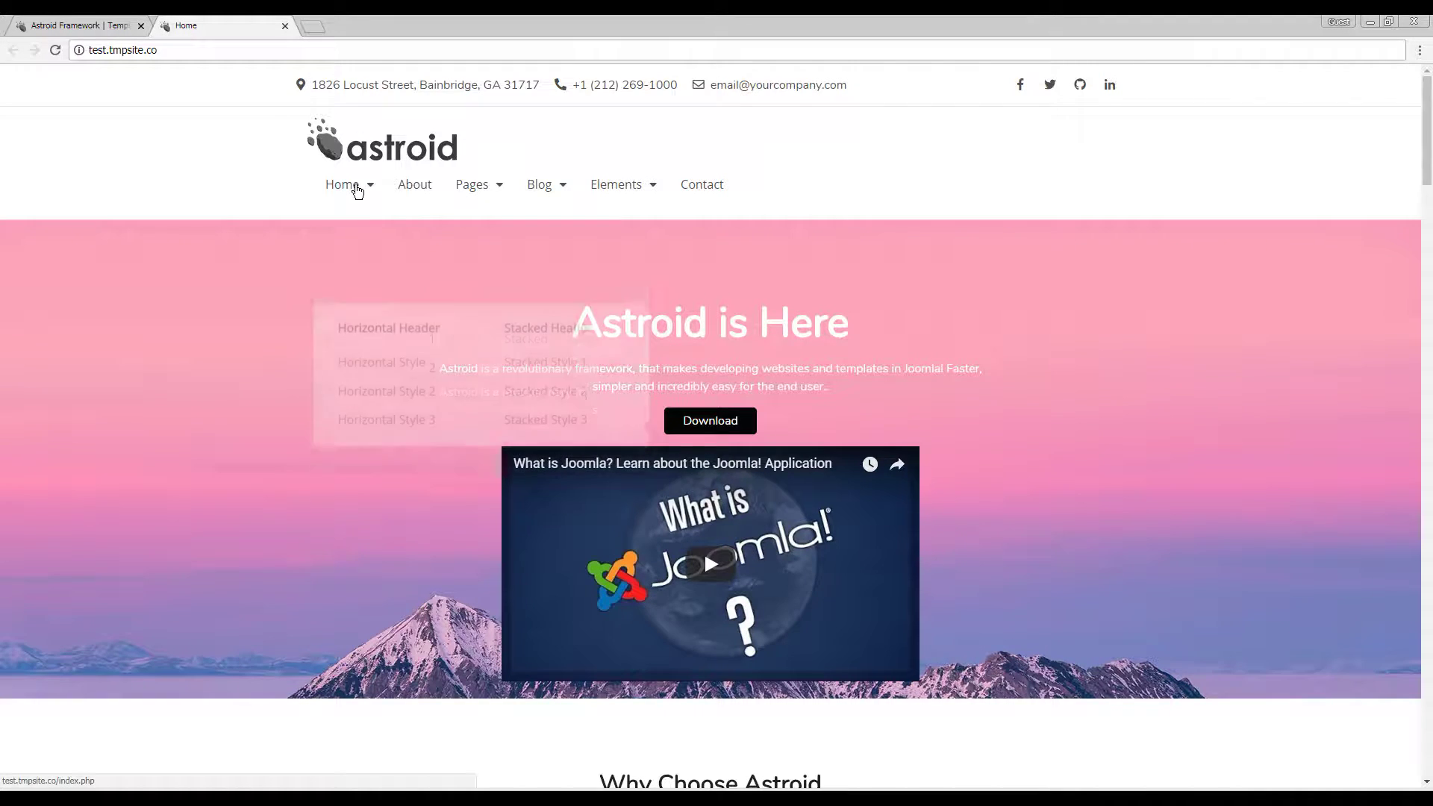
mouse_move(546, 196)
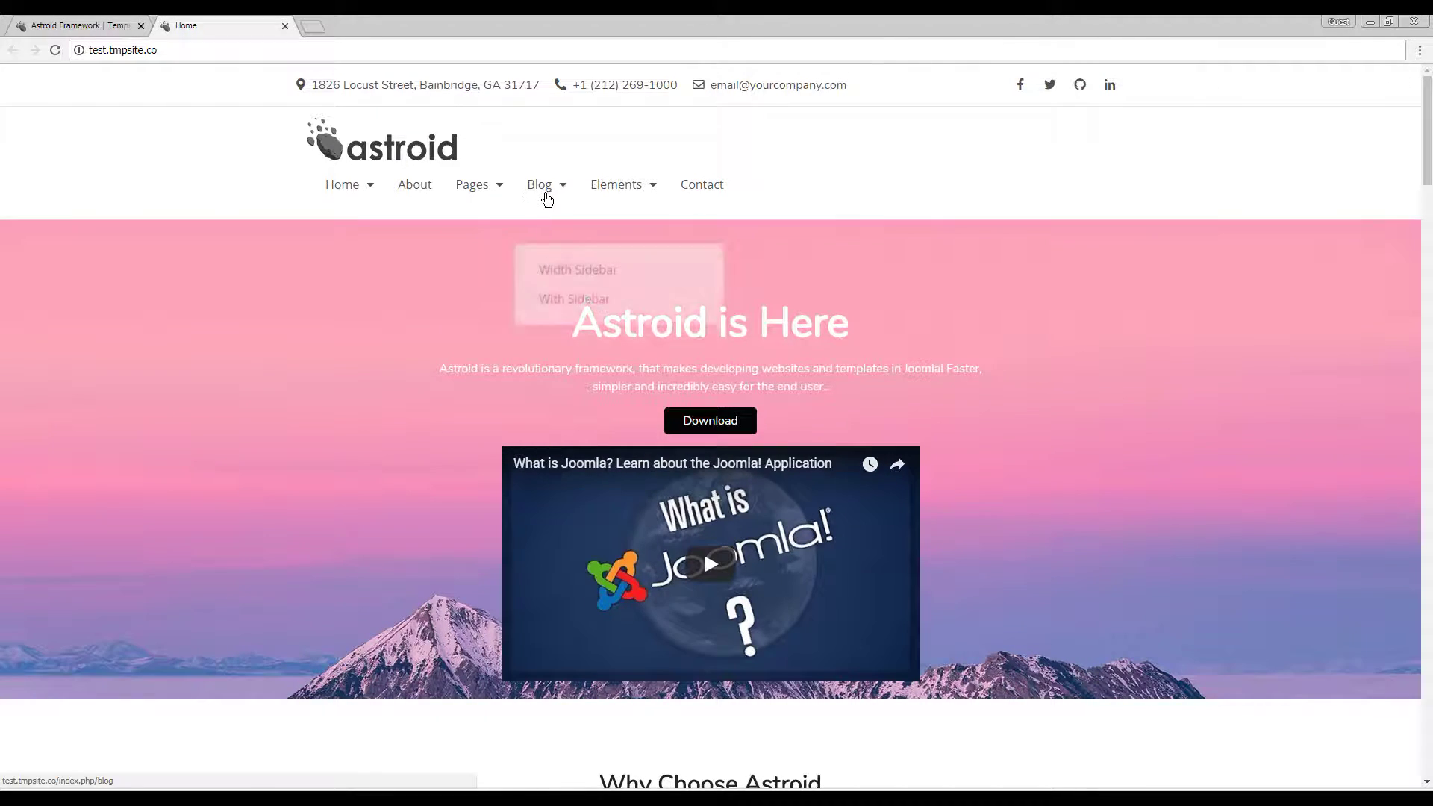
Step: Set the Dropdown Animation to Bounce in Left in the template's header settings and save them
click(75, 26)
click(831, 465)
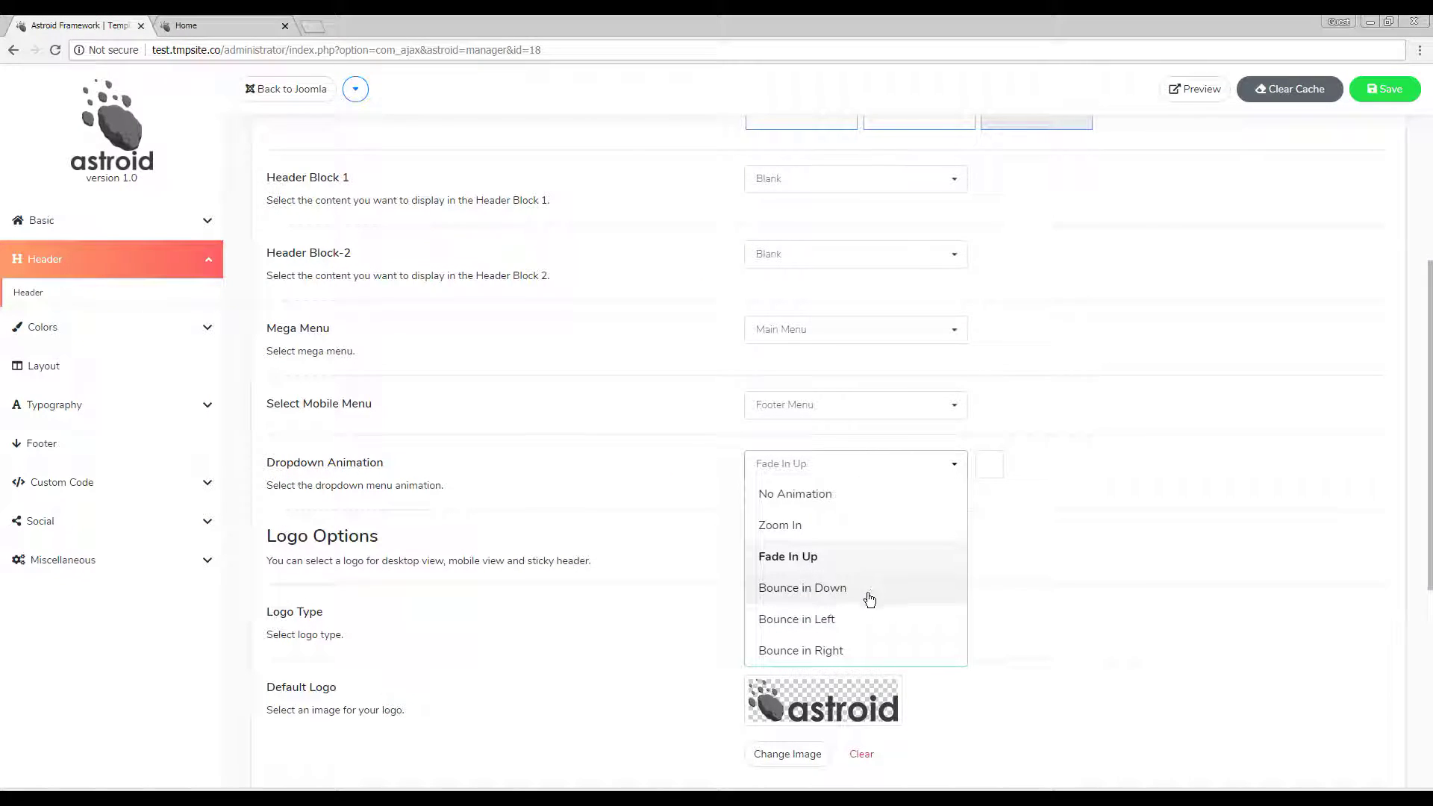
click(842, 620)
click(1387, 90)
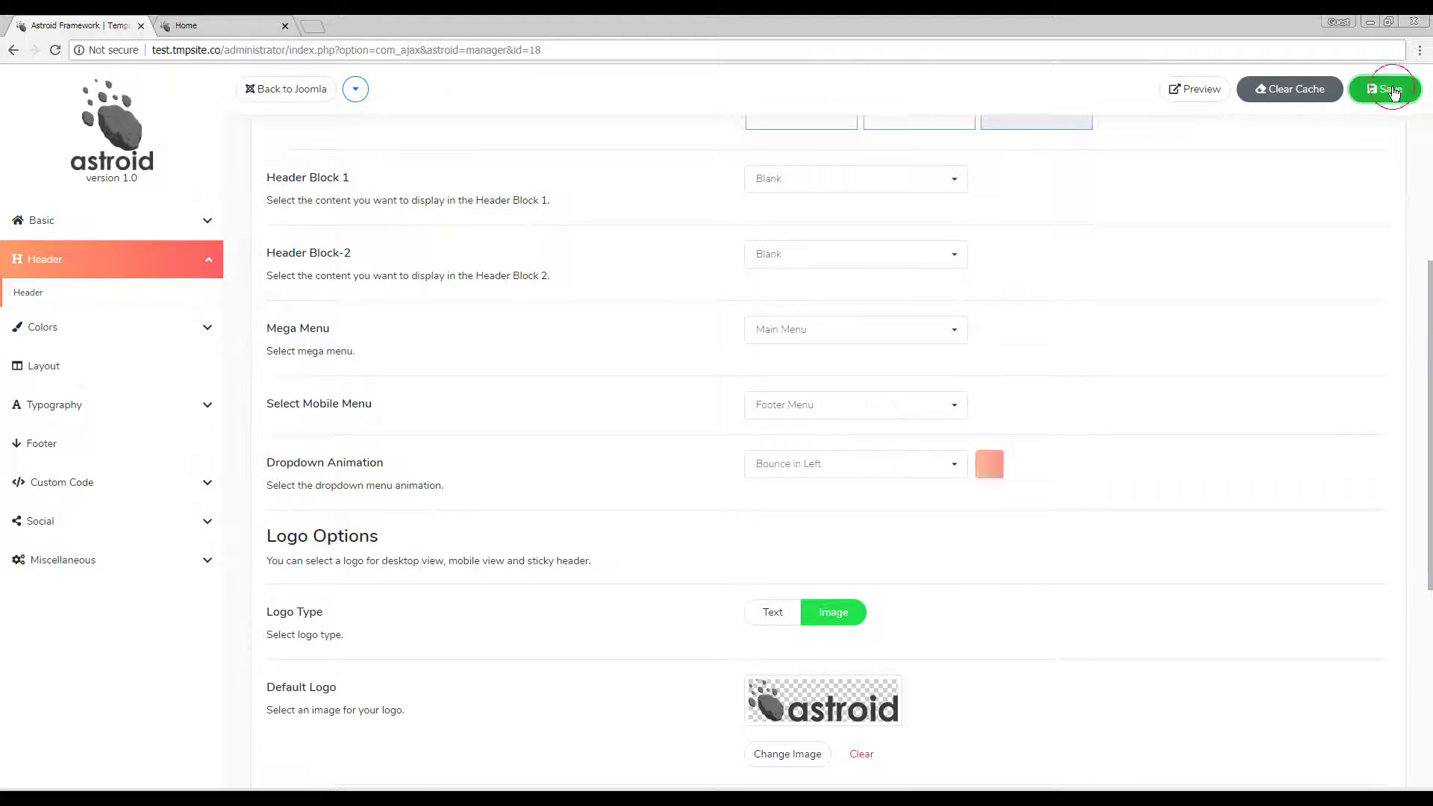
Step: Reload the published home page and examine how the Pages submenu opens
click(197, 20)
click(246, 49)
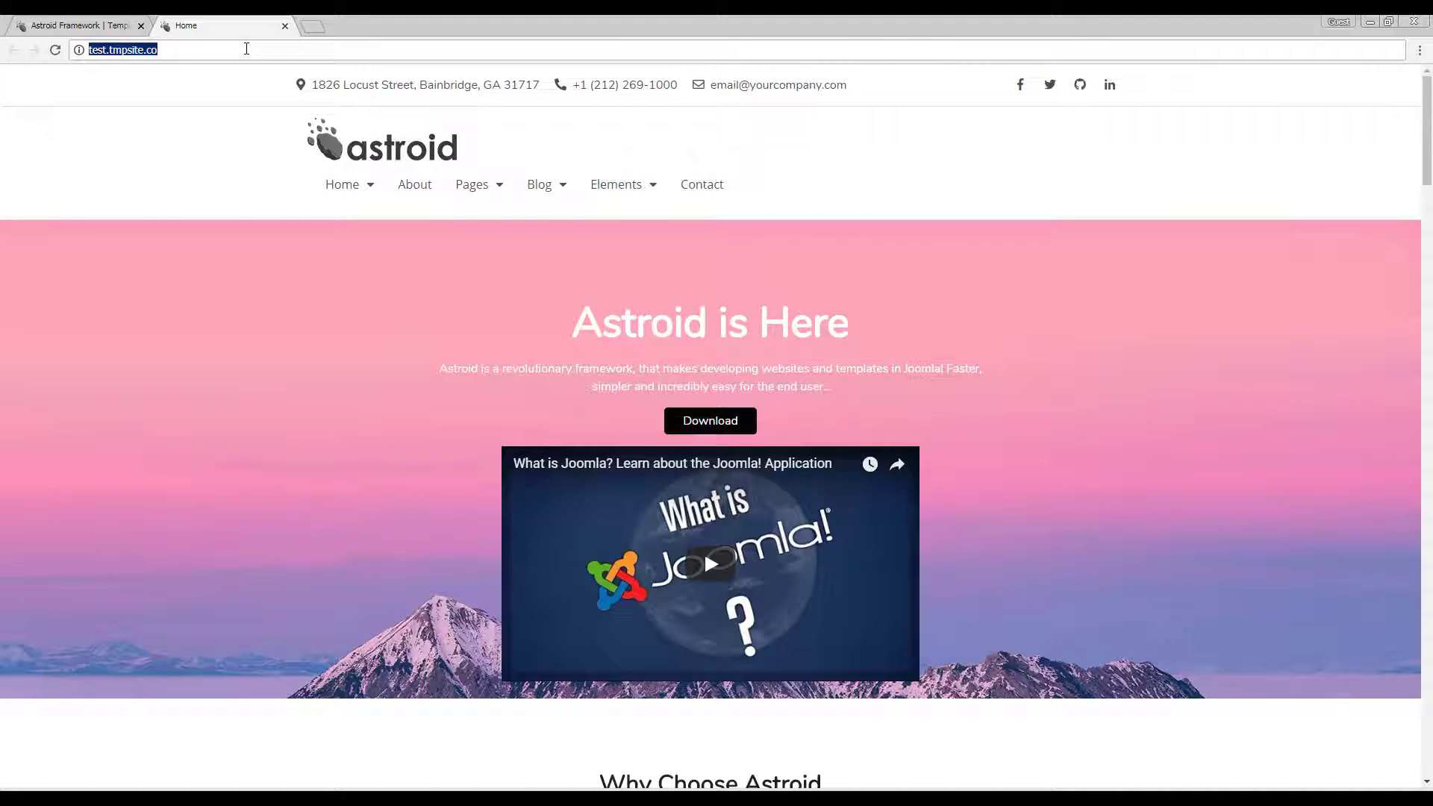
key(Return)
mouse_move(478, 186)
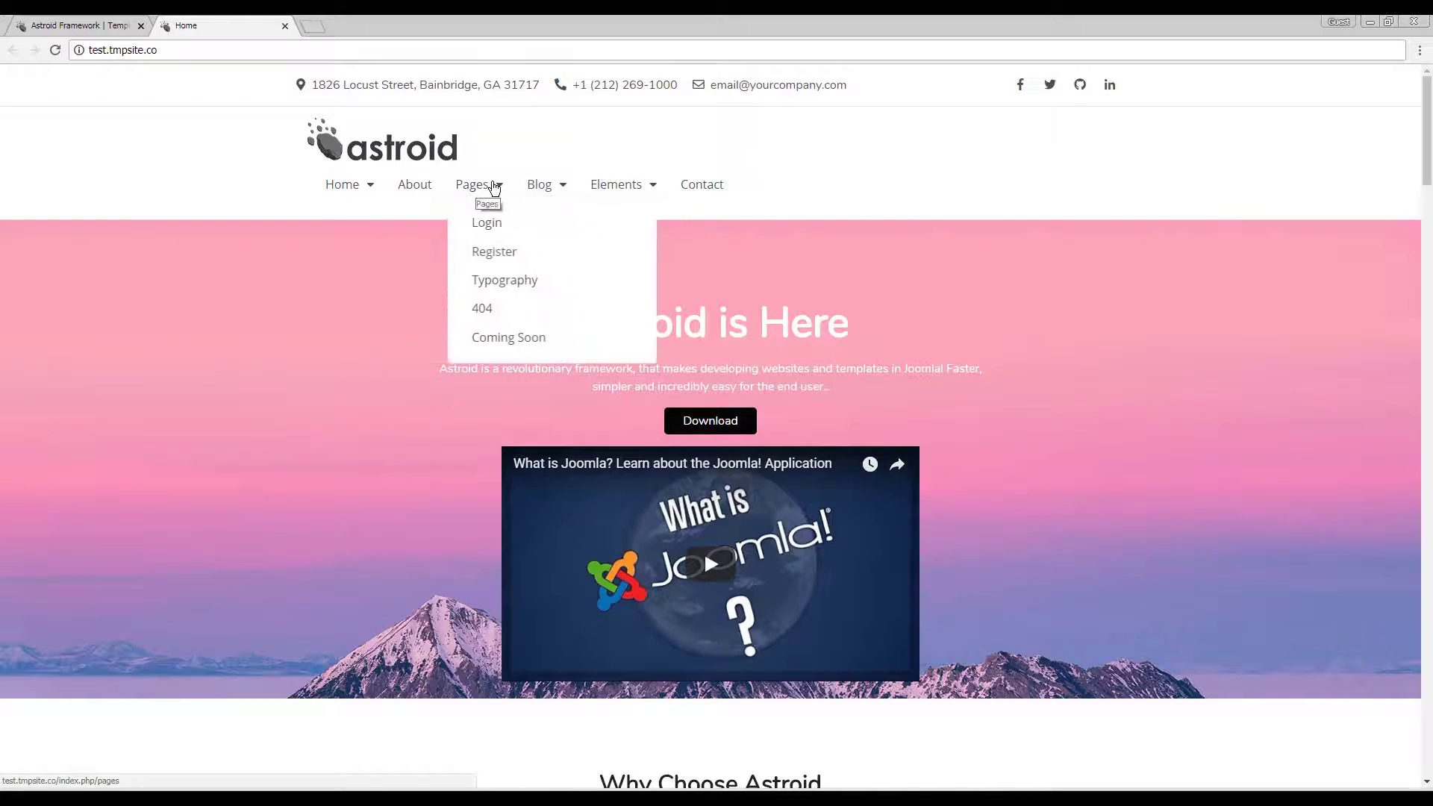
Step: Try to switch the Logo Type to Text, save the header settings, and check the logo on the published home page
key(ctrl+Tab)
scroll(867, 490, down, 3)
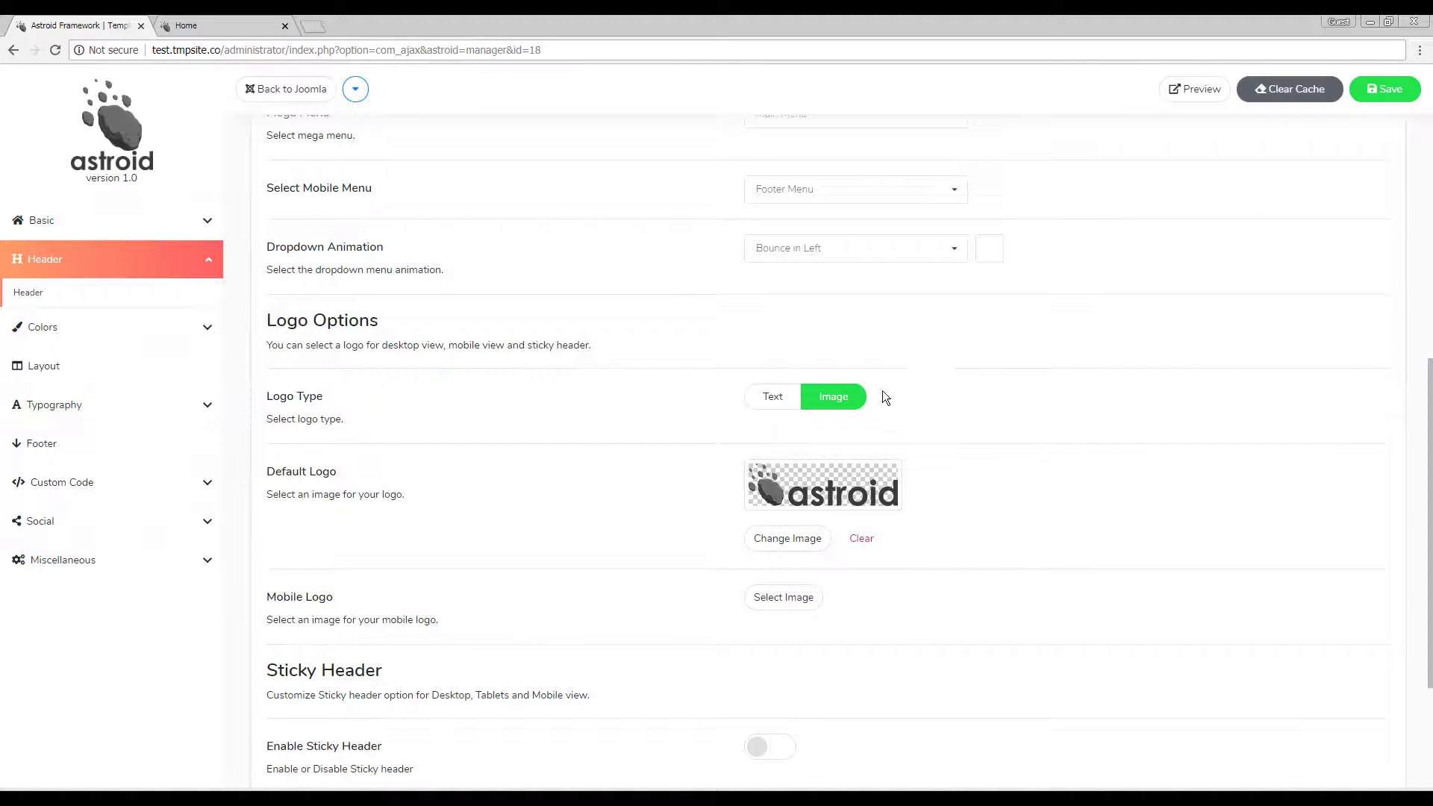
click(769, 396)
click(832, 472)
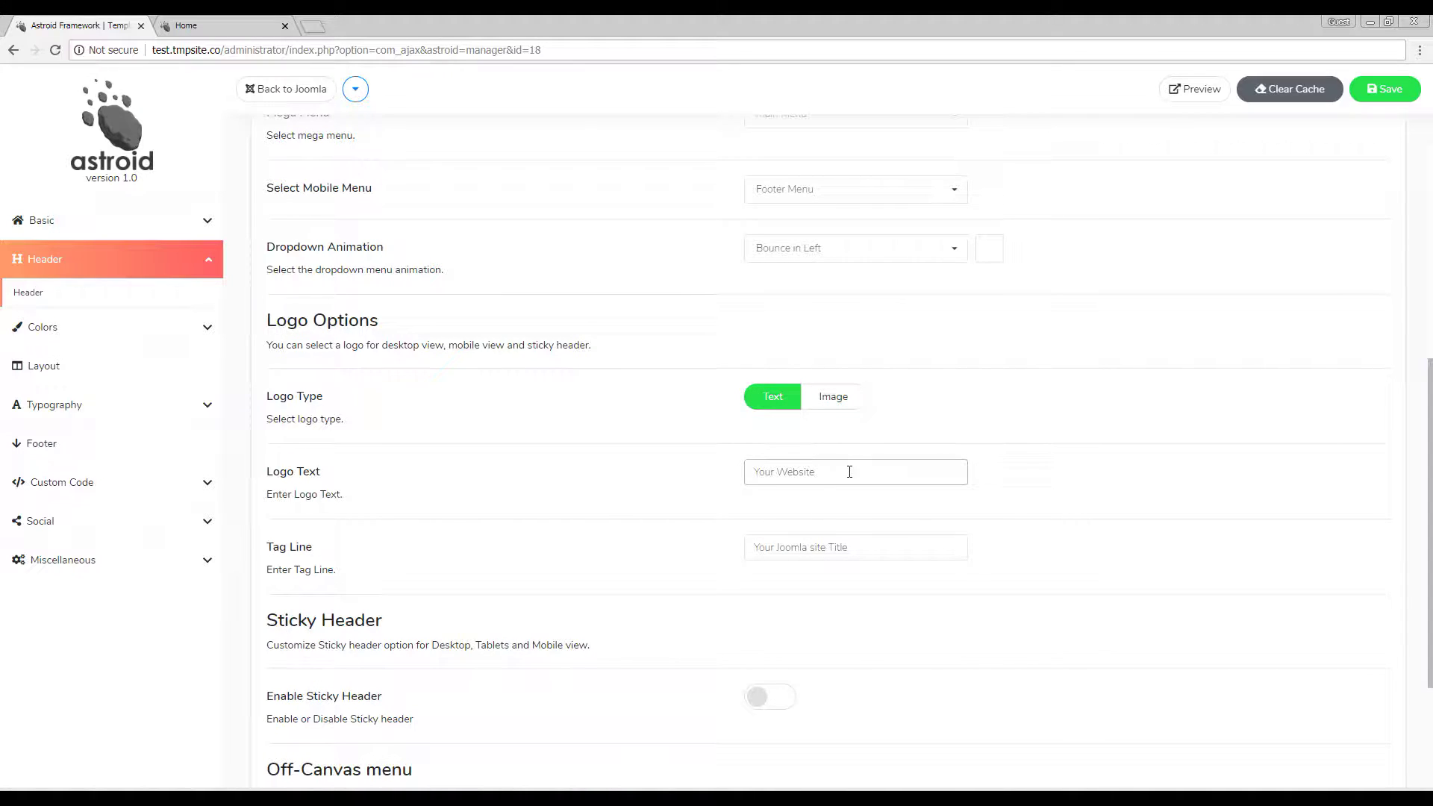
click(1394, 95)
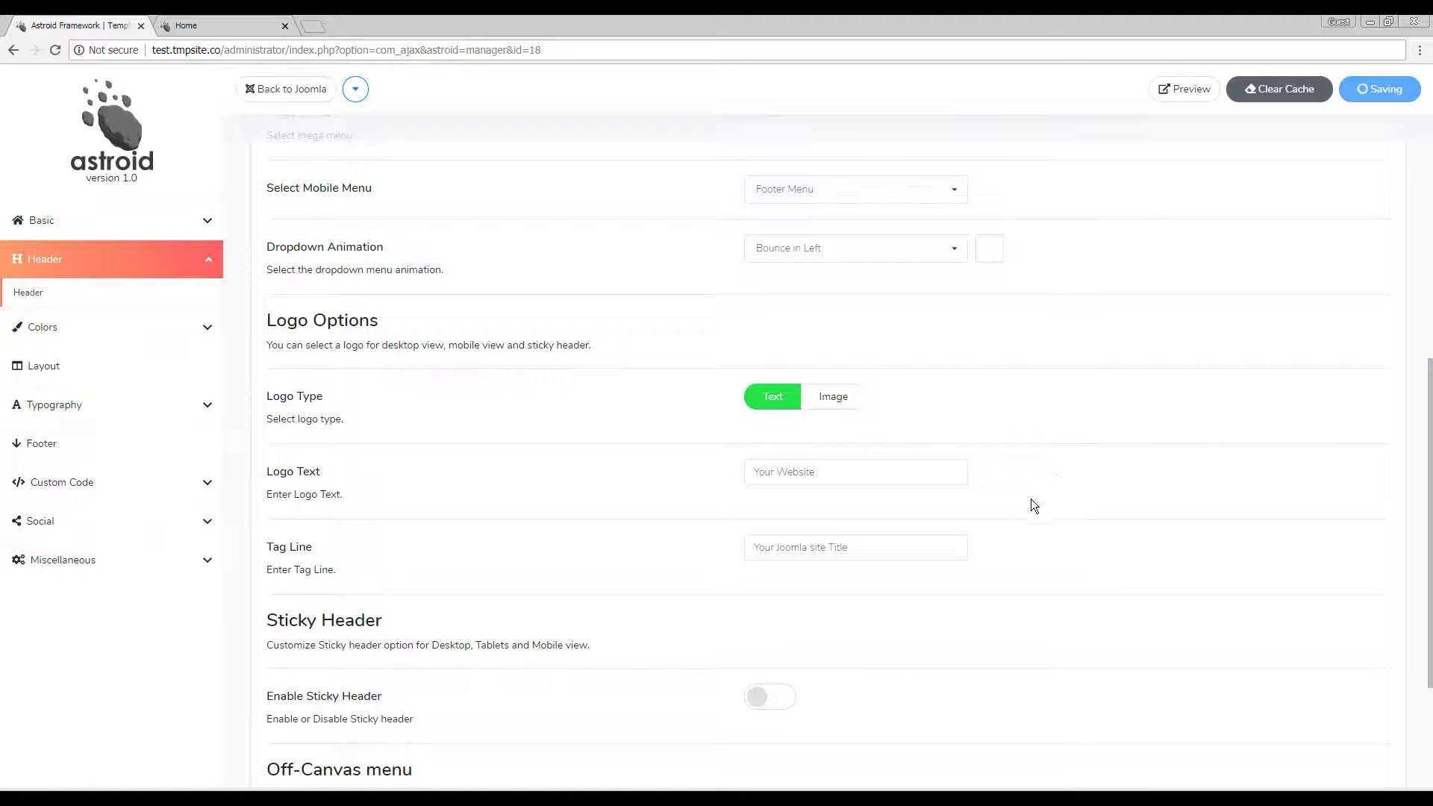
click(237, 19)
key(F5)
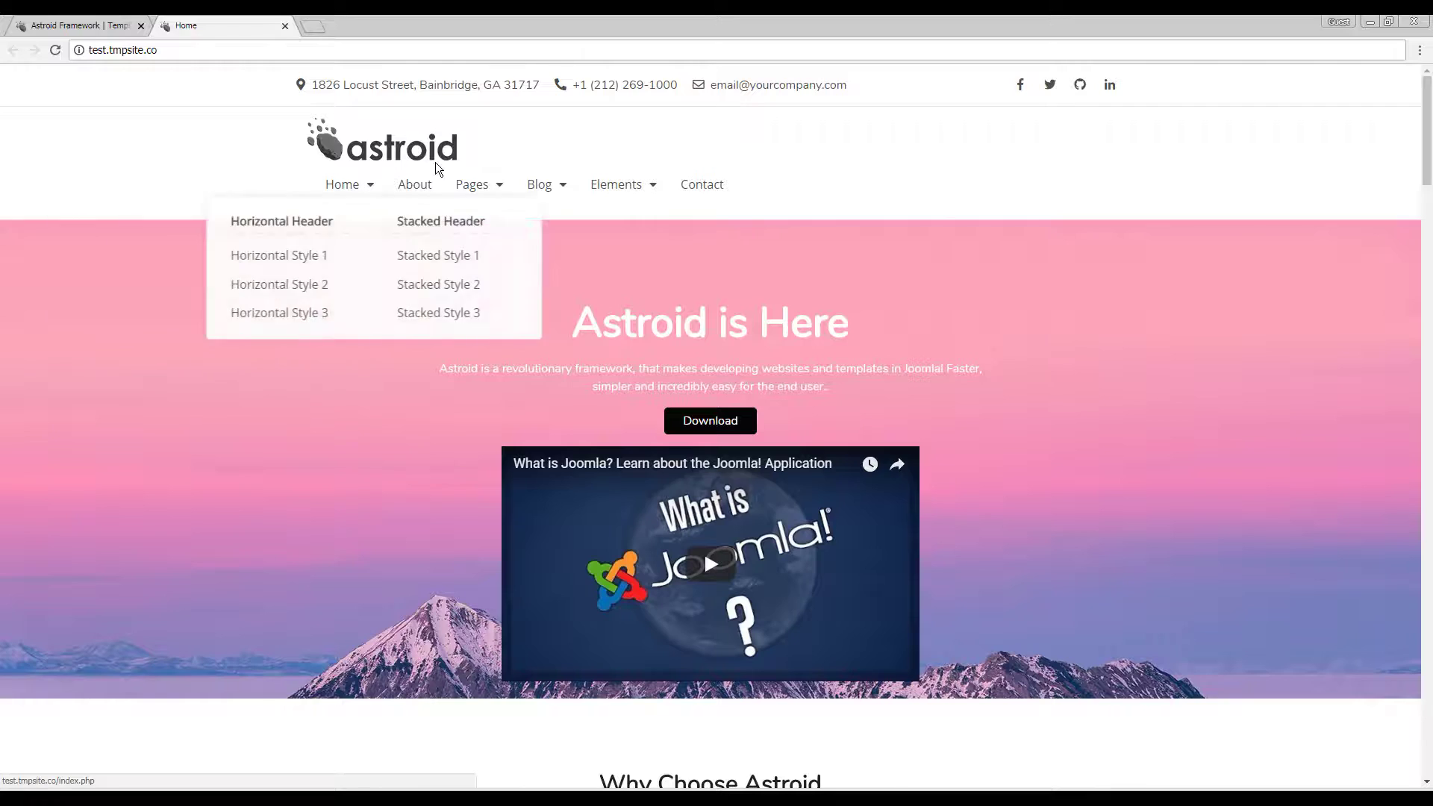
Step: Reload the template settings page, set the header's Logo Type to Text, and save the template
click(145, 25)
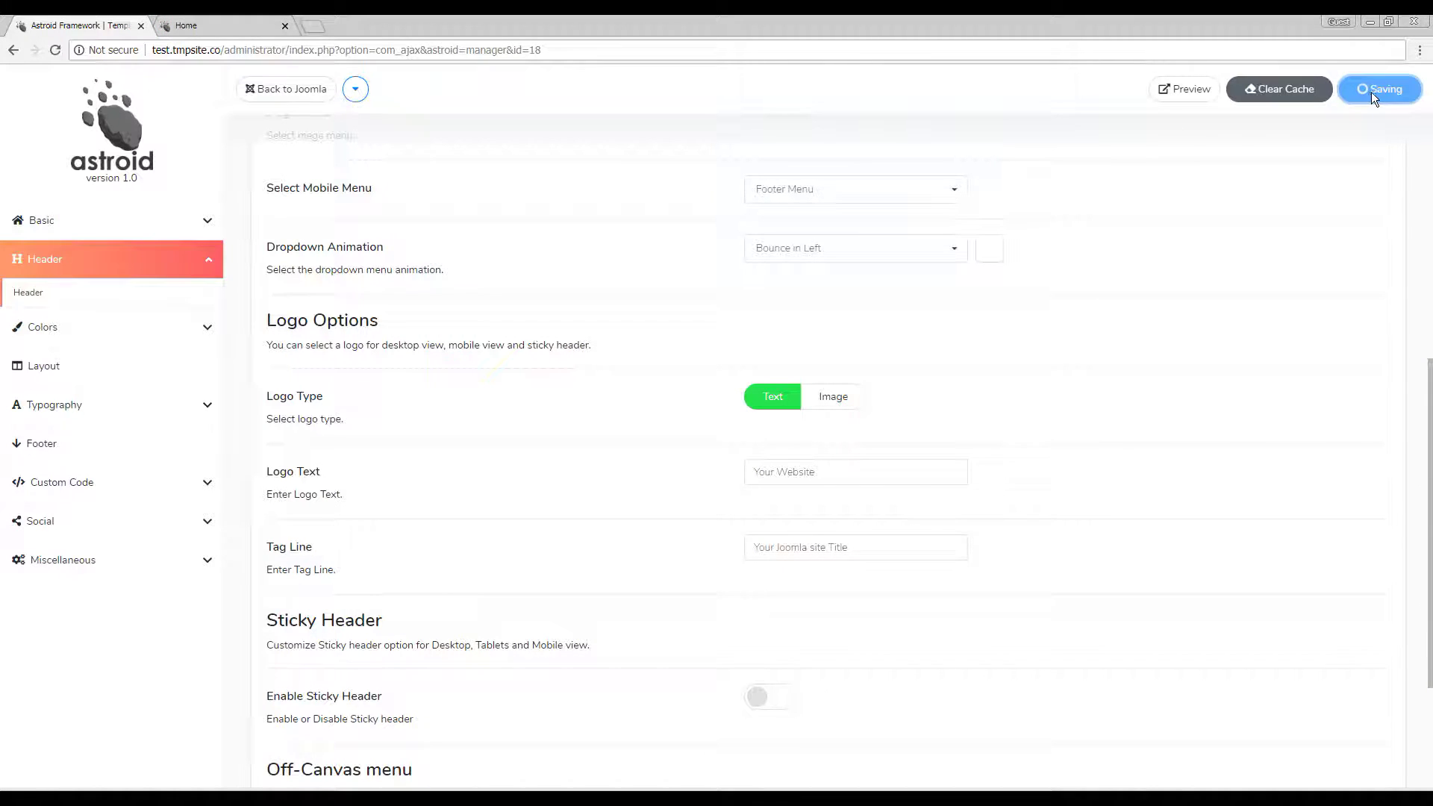
key(Return)
click(785, 128)
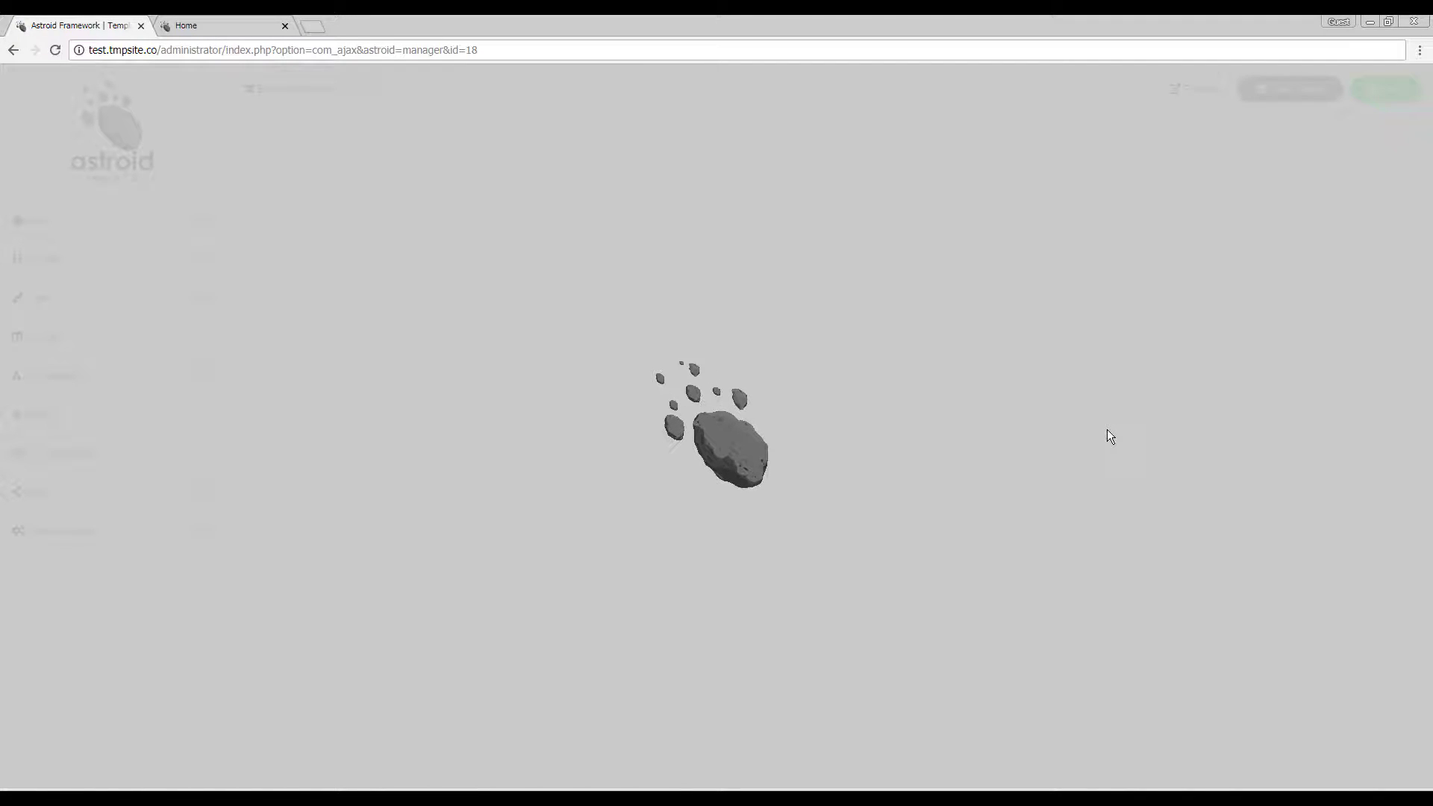
scroll(952, 452, down, 5)
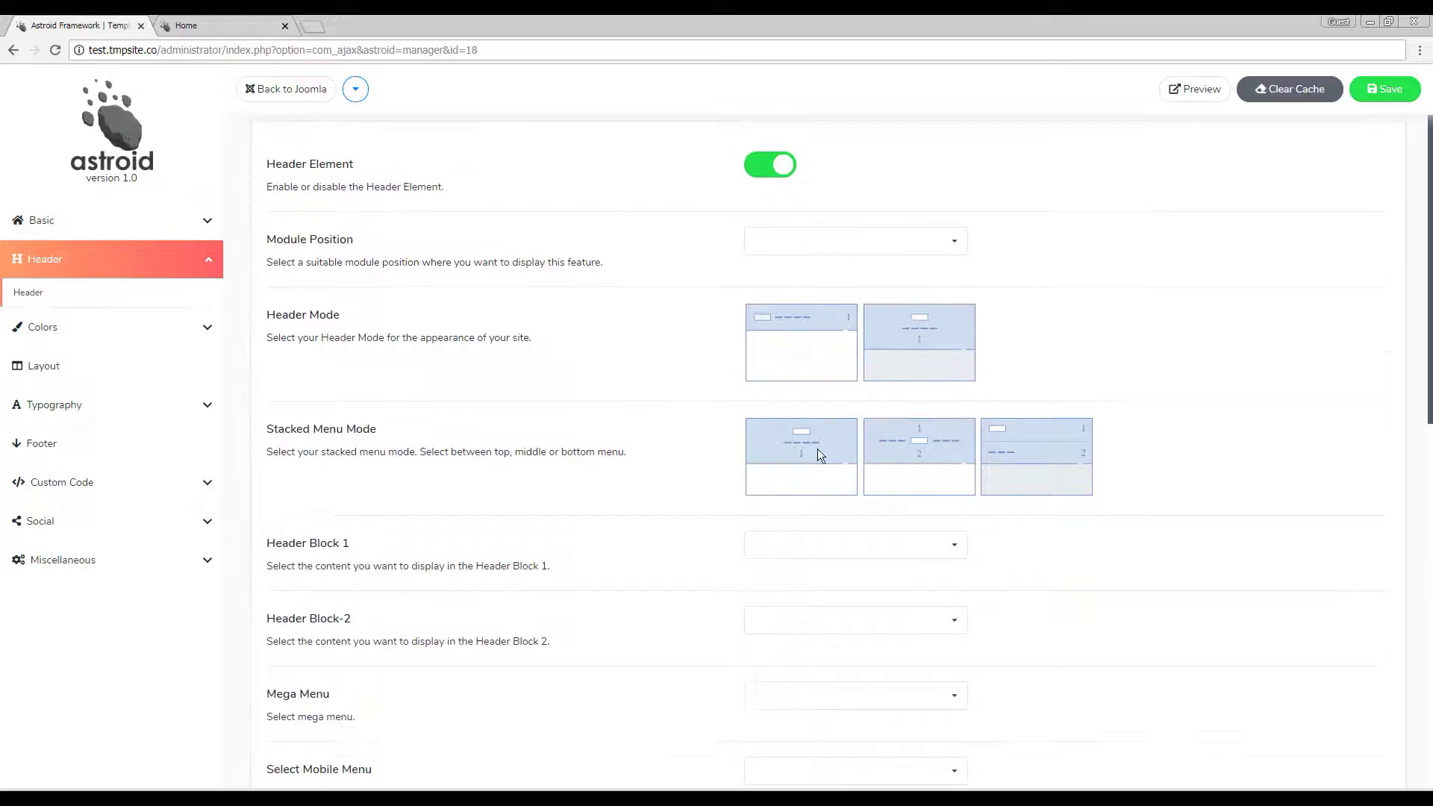
scroll(965, 442, down, 5)
click(771, 311)
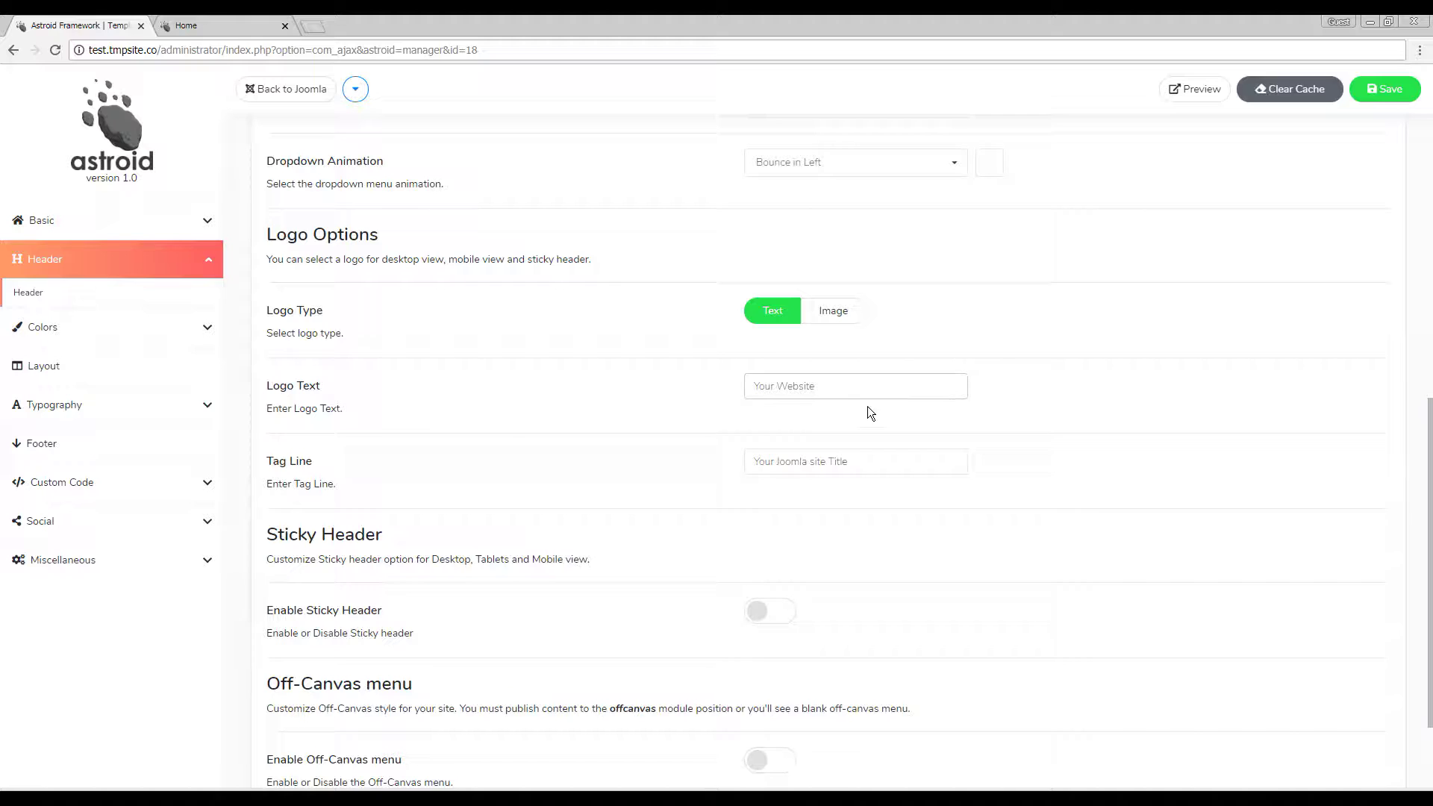
click(1386, 92)
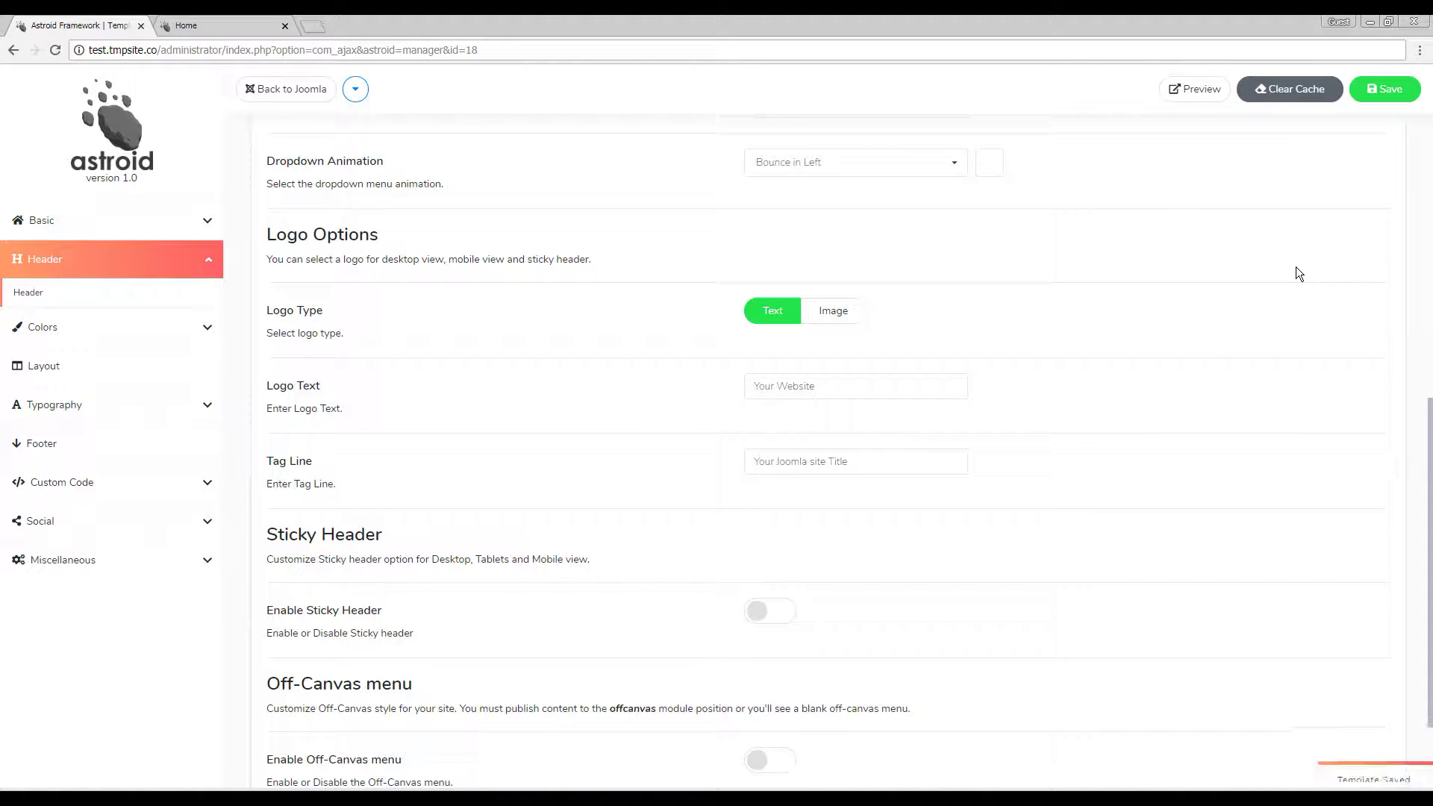
Step: Reload the published home page and check the logo text and tag line above the main menu
click(223, 25)
click(242, 50)
key(Return)
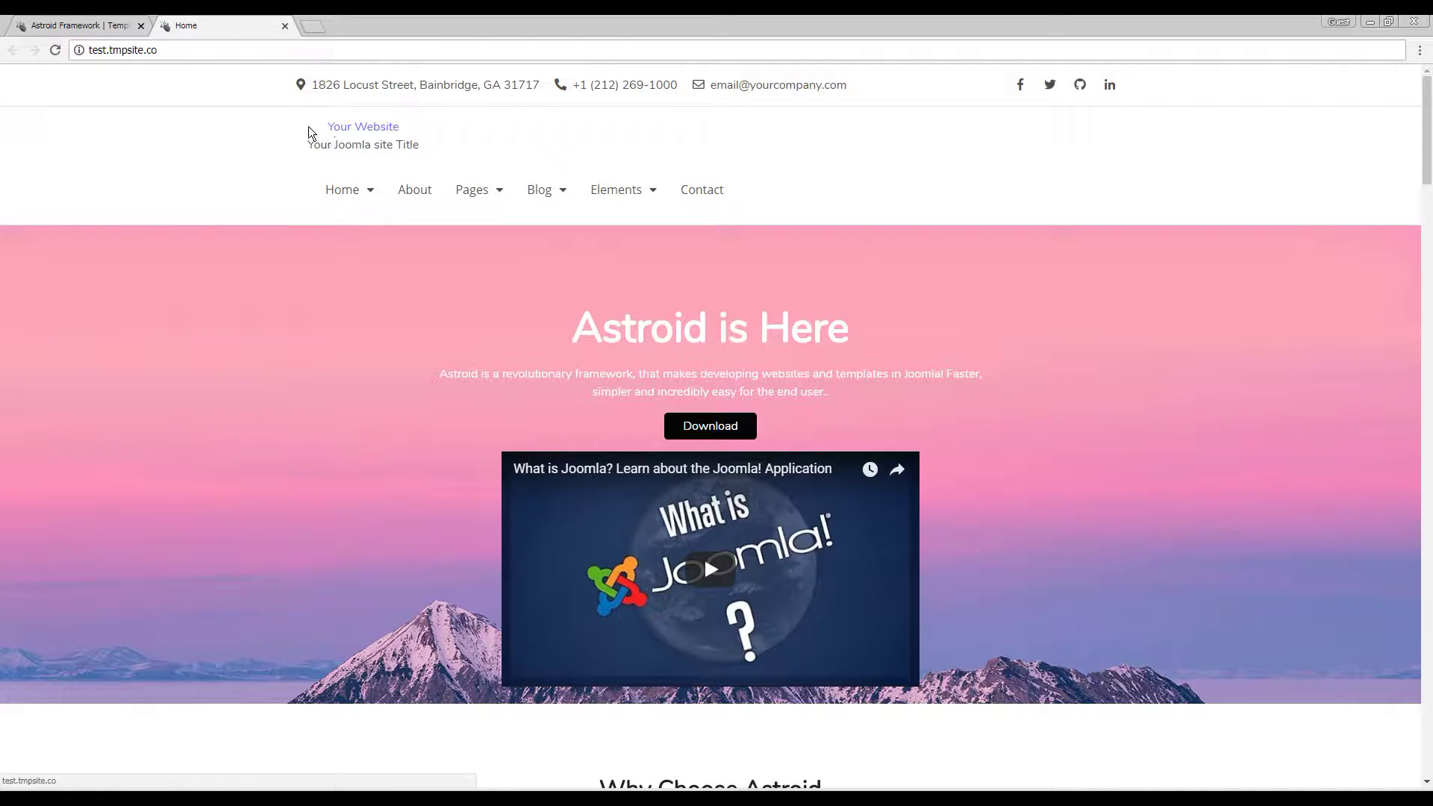
drag(311, 133, 440, 147)
Step: Set the Logo Type to Image, choose Businessman-at-work-Stock-Photo-09.jpg from the media library as the mobile logo, and save the template
key(ctrl+shift+Tab)
click(834, 310)
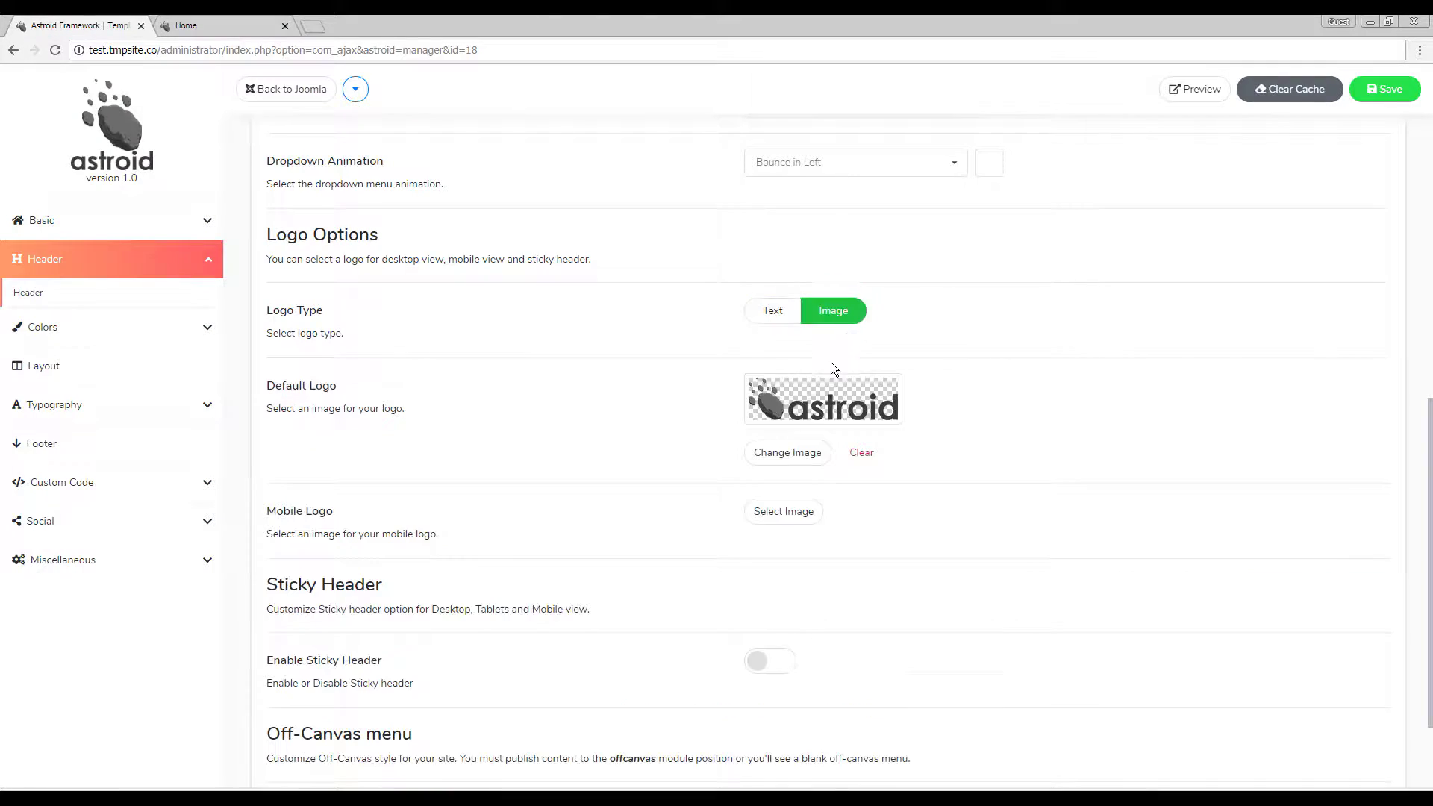
click(784, 515)
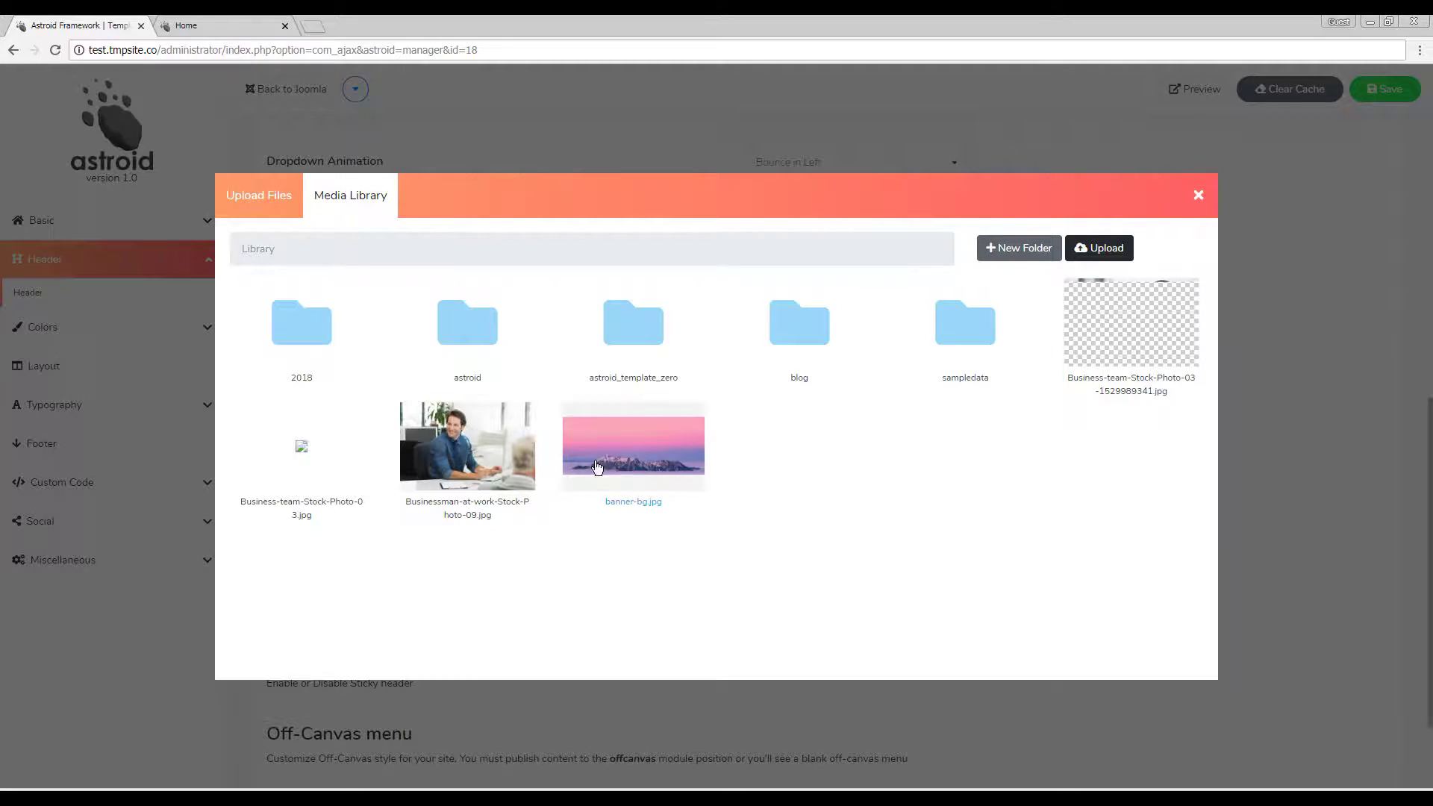
click(476, 445)
scroll(1044, 574, down, 4)
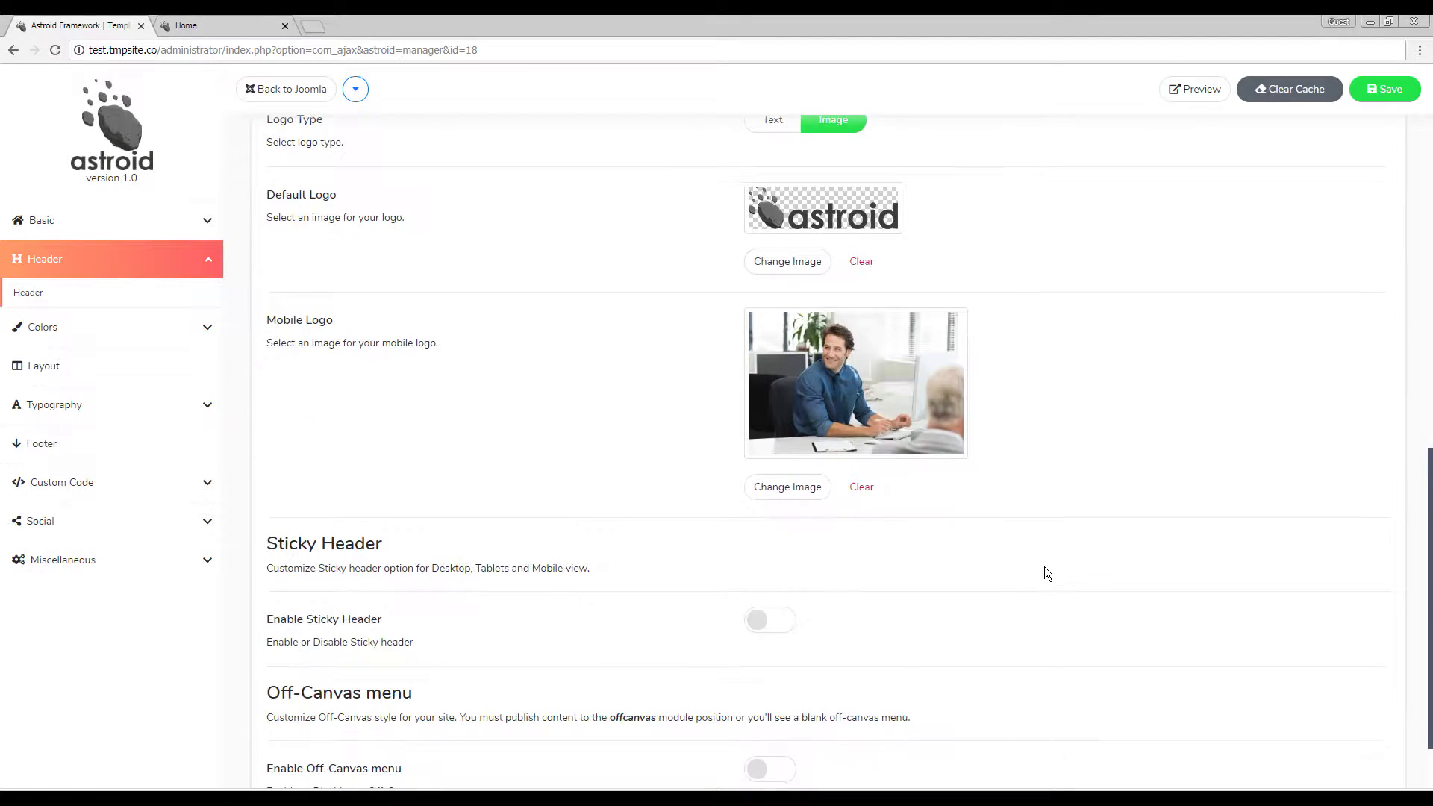
scroll(978, 544, up, 5)
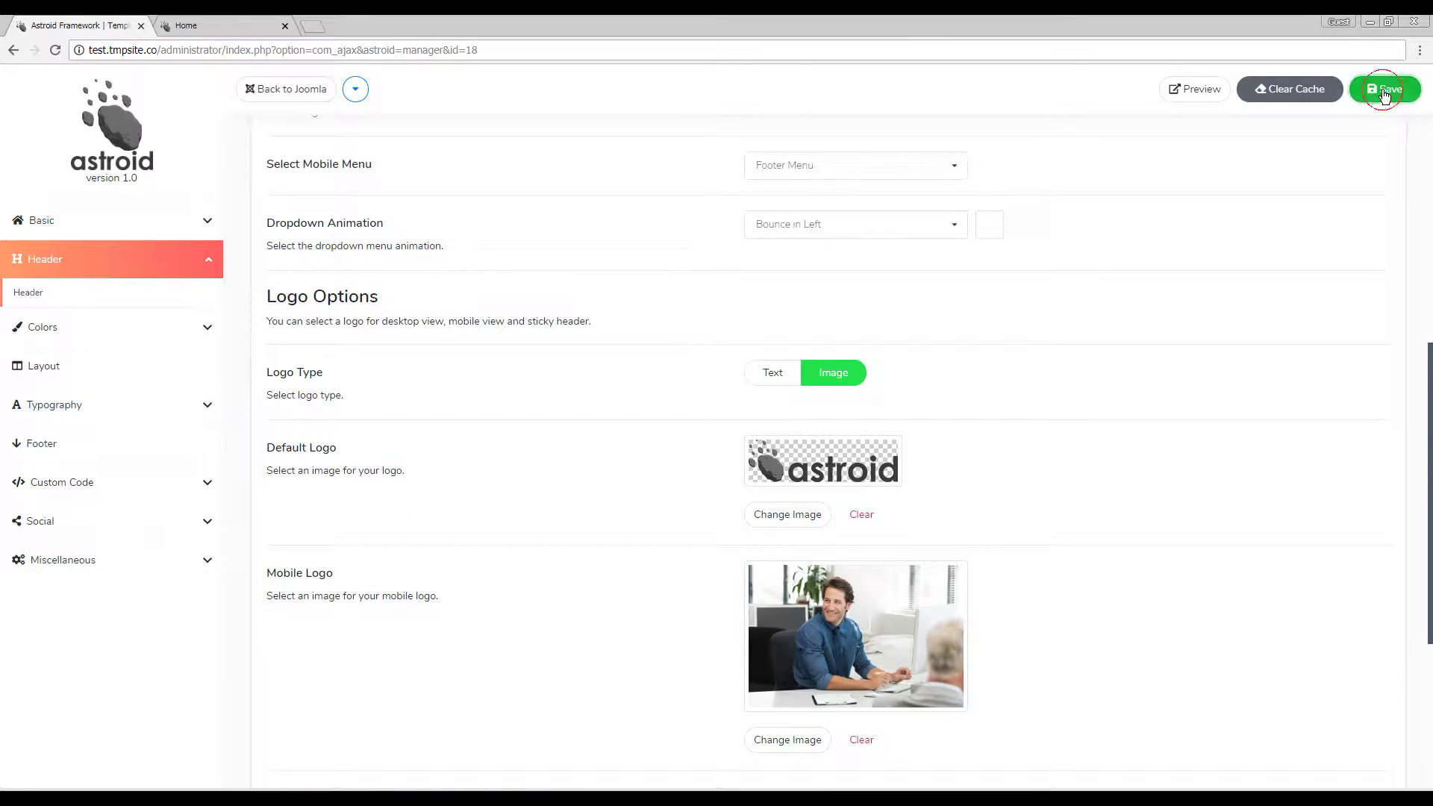
click(1377, 97)
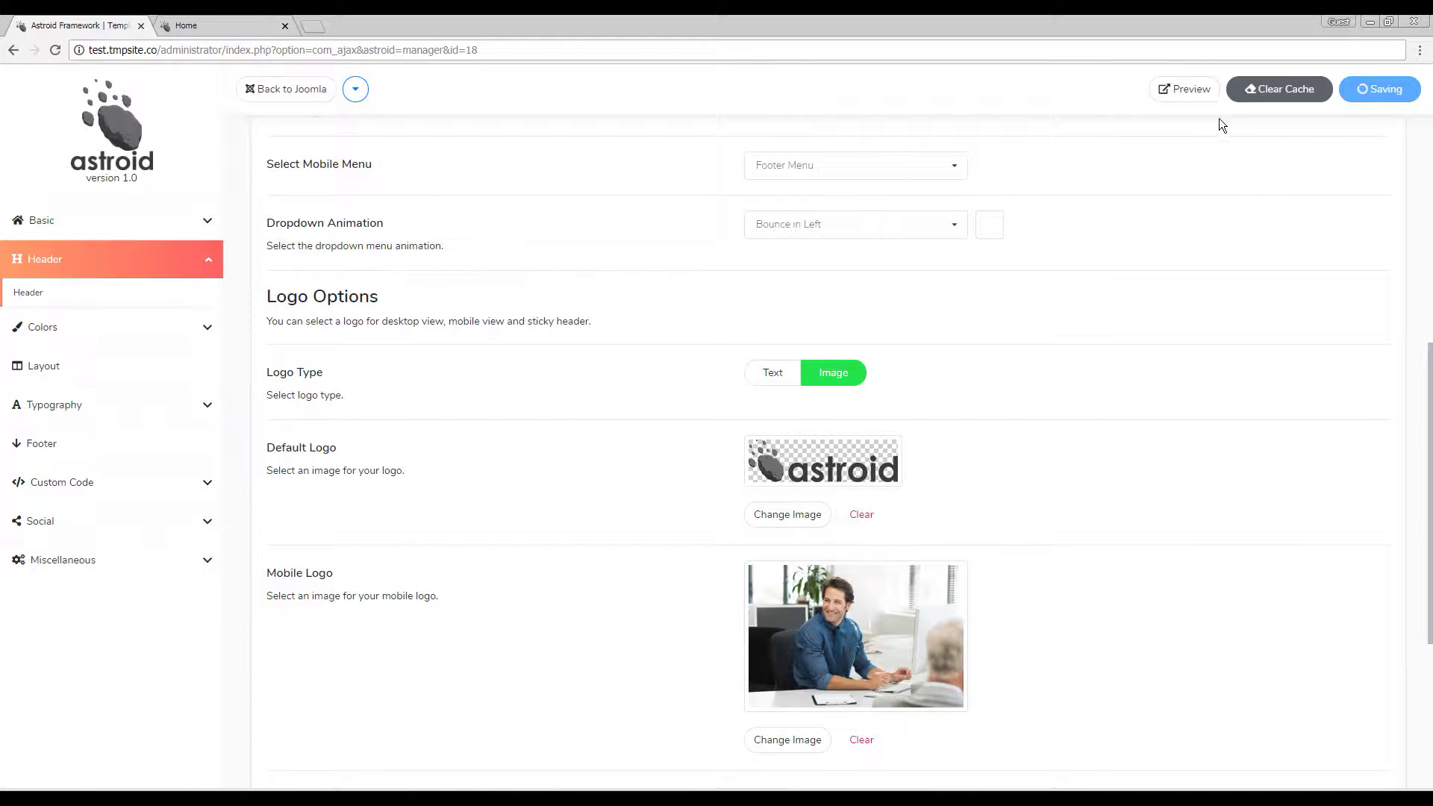
Step: Check the mobile logo and mobile menu on the published home page in the developer tools' iPhone X view, and close the tools
click(1187, 89)
middle_click(387, 28)
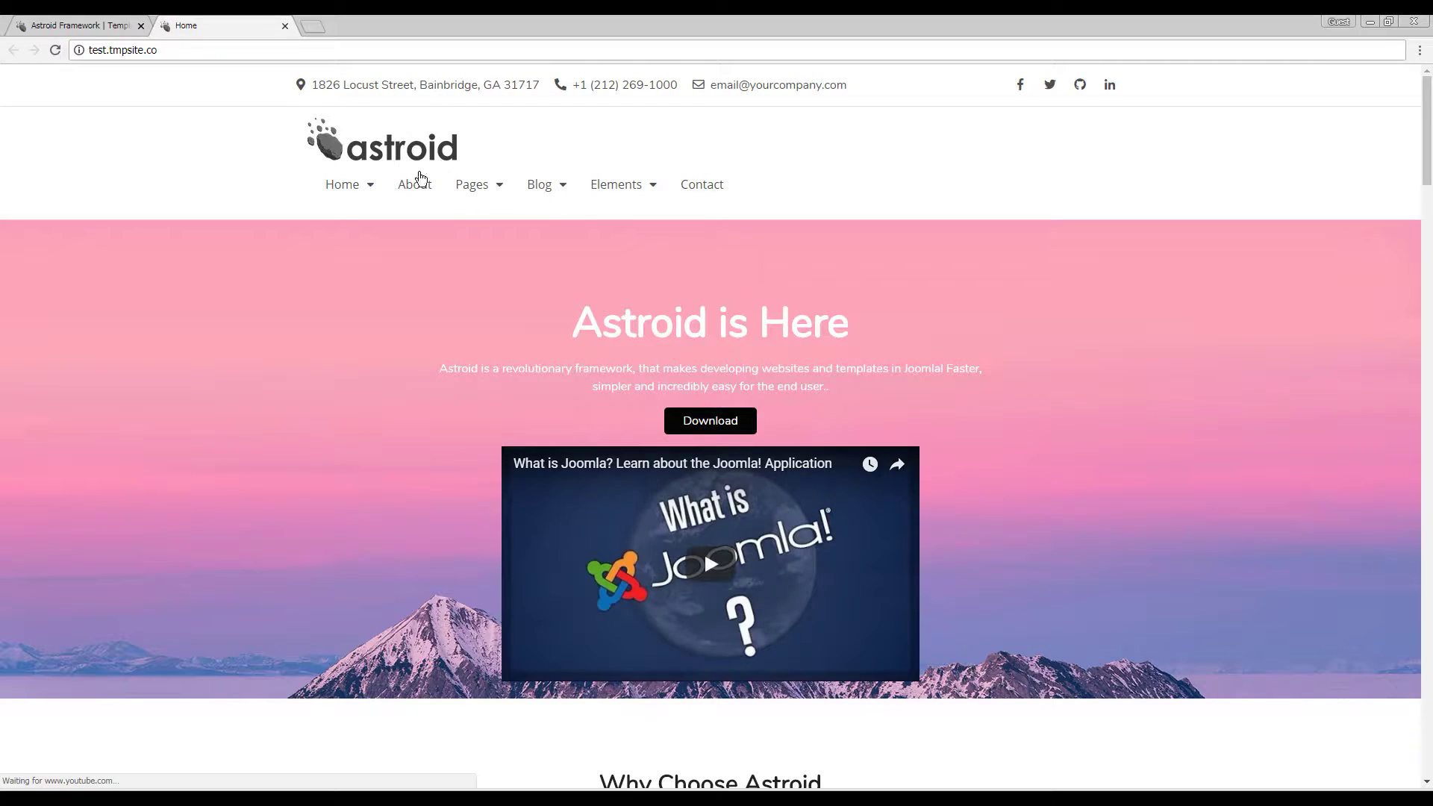
right_click(959, 183)
click(1017, 318)
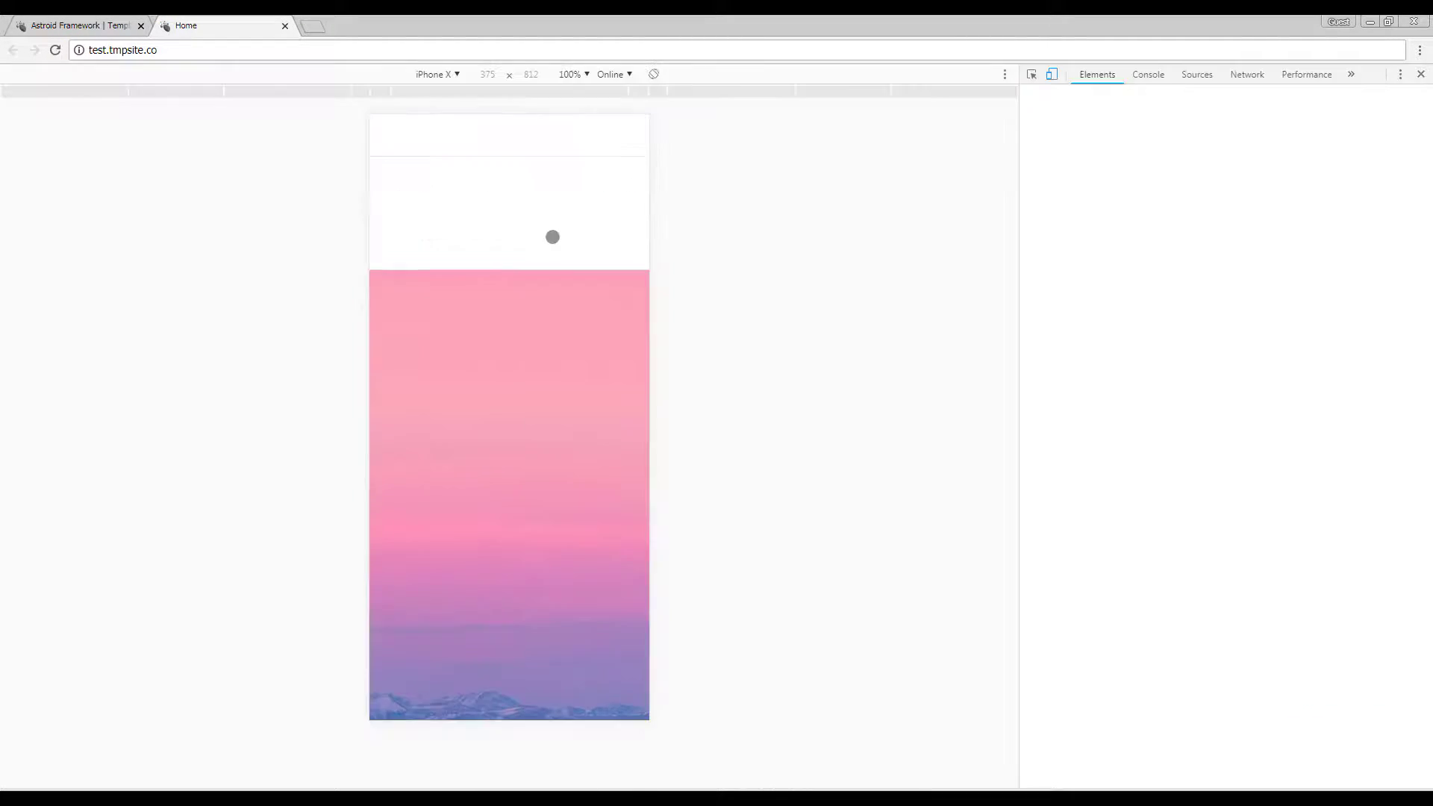
click(408, 148)
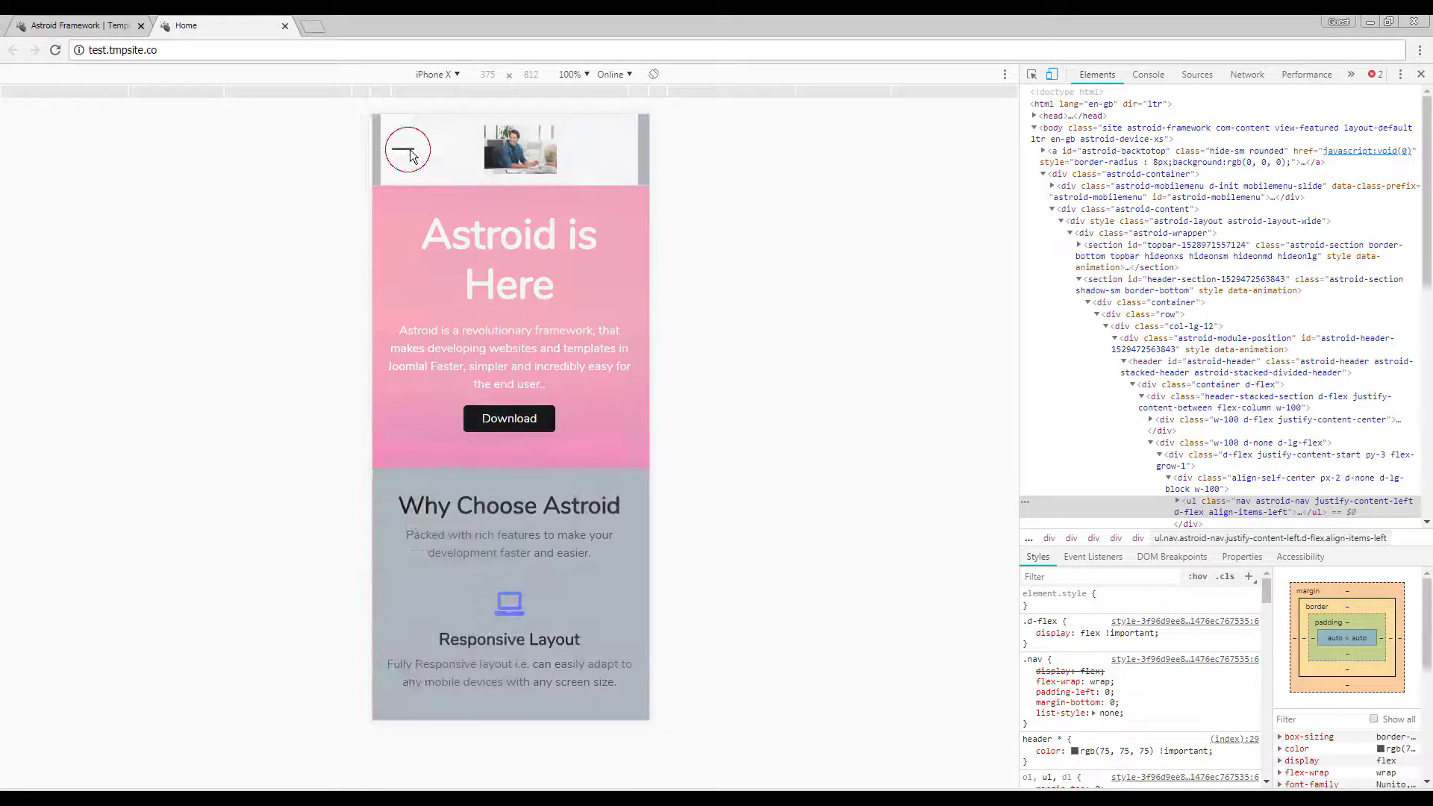
click(572, 152)
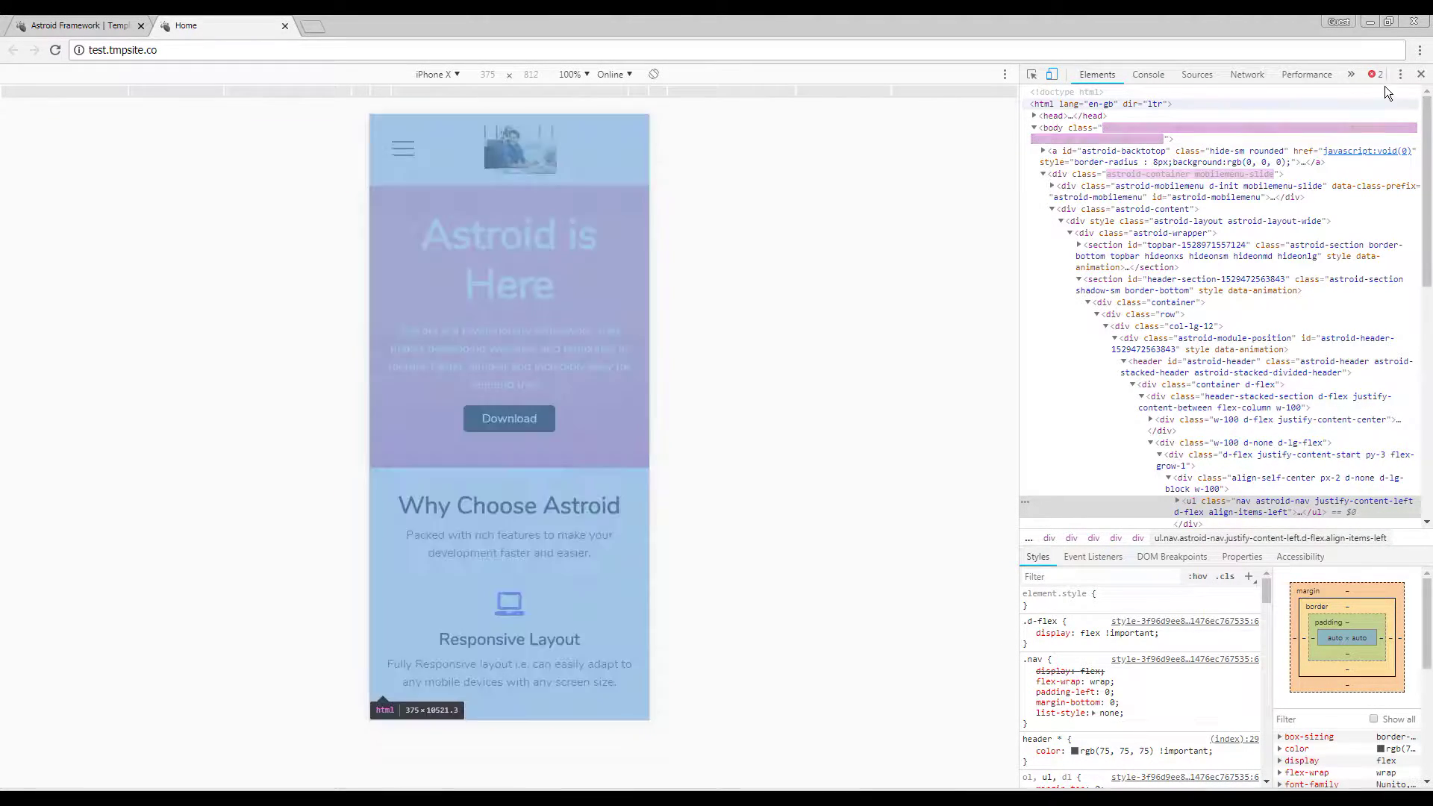
click(1420, 74)
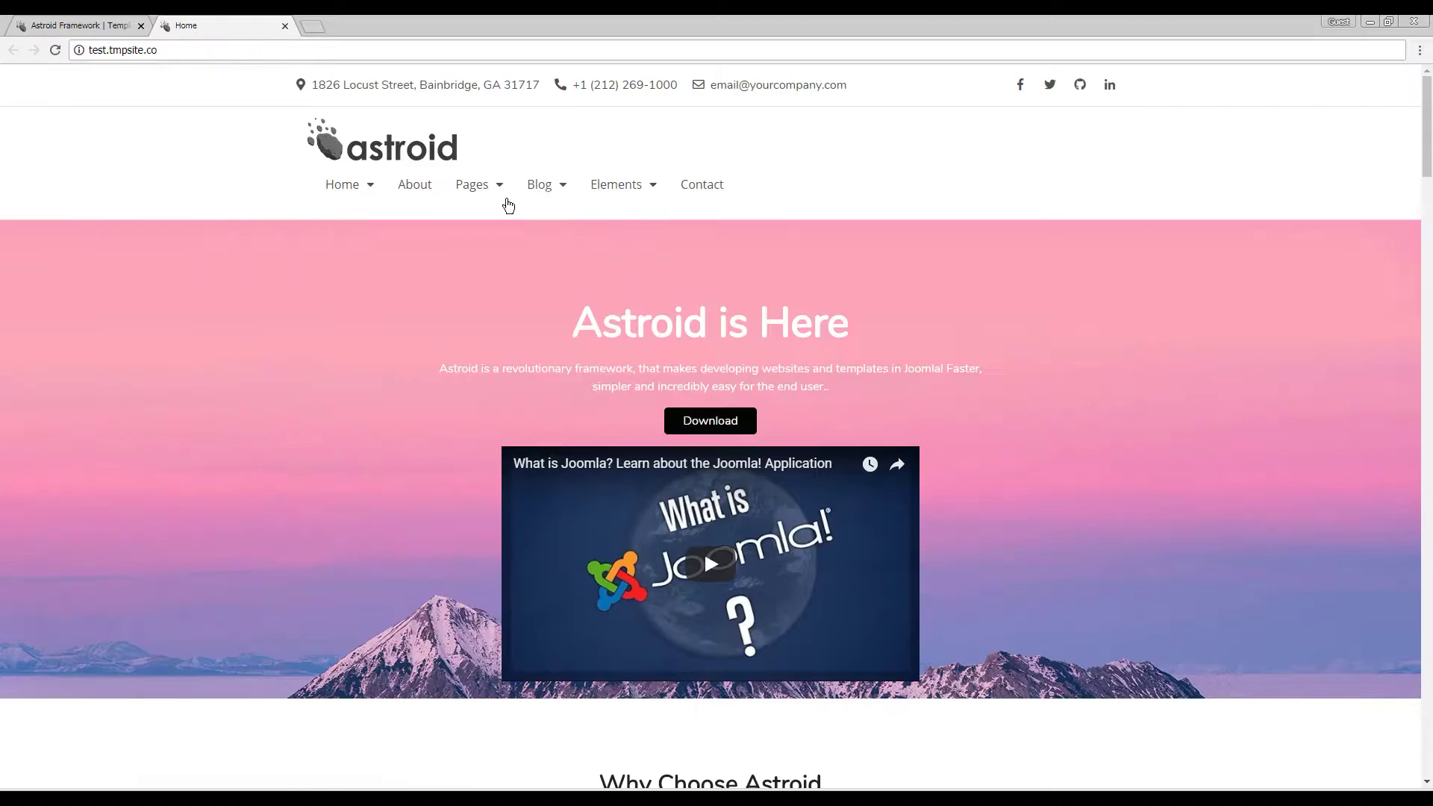
Step: Enable the sticky header in the template's header settings and review its logo, desktop, tablet and mobile options
click(111, 22)
scroll(1042, 504, down, 4)
scroll(536, 521, down, 1)
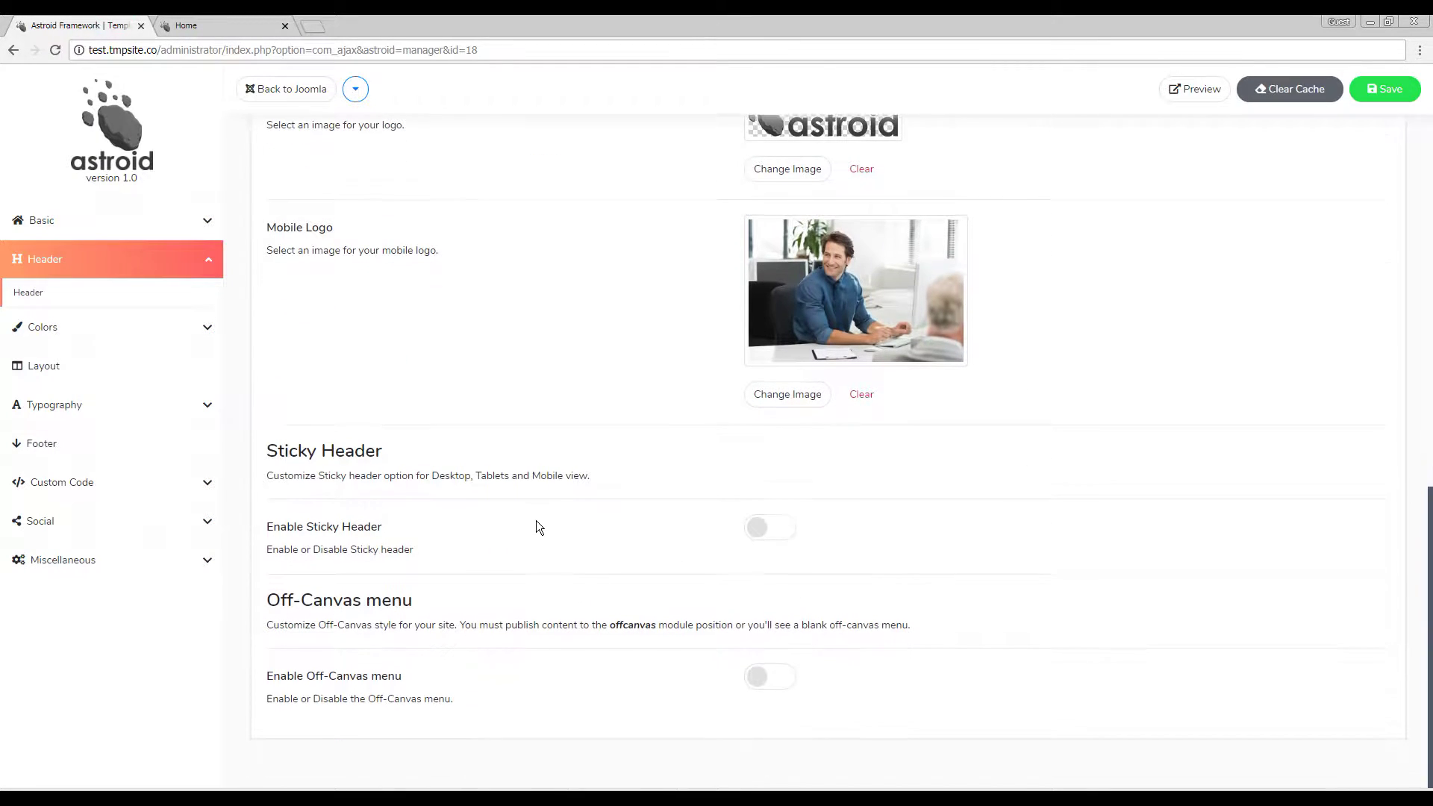
click(779, 532)
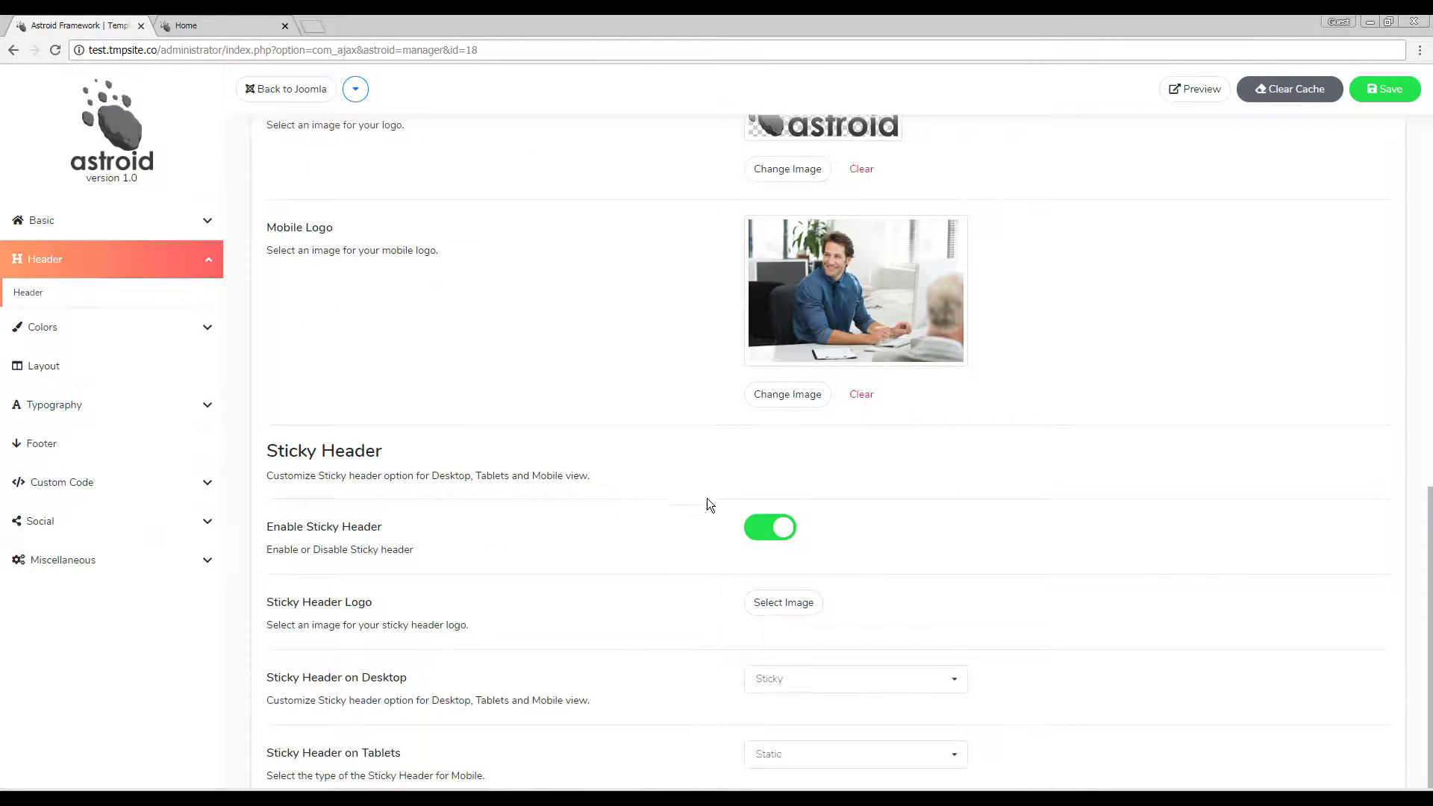
scroll(650, 485, down, 2)
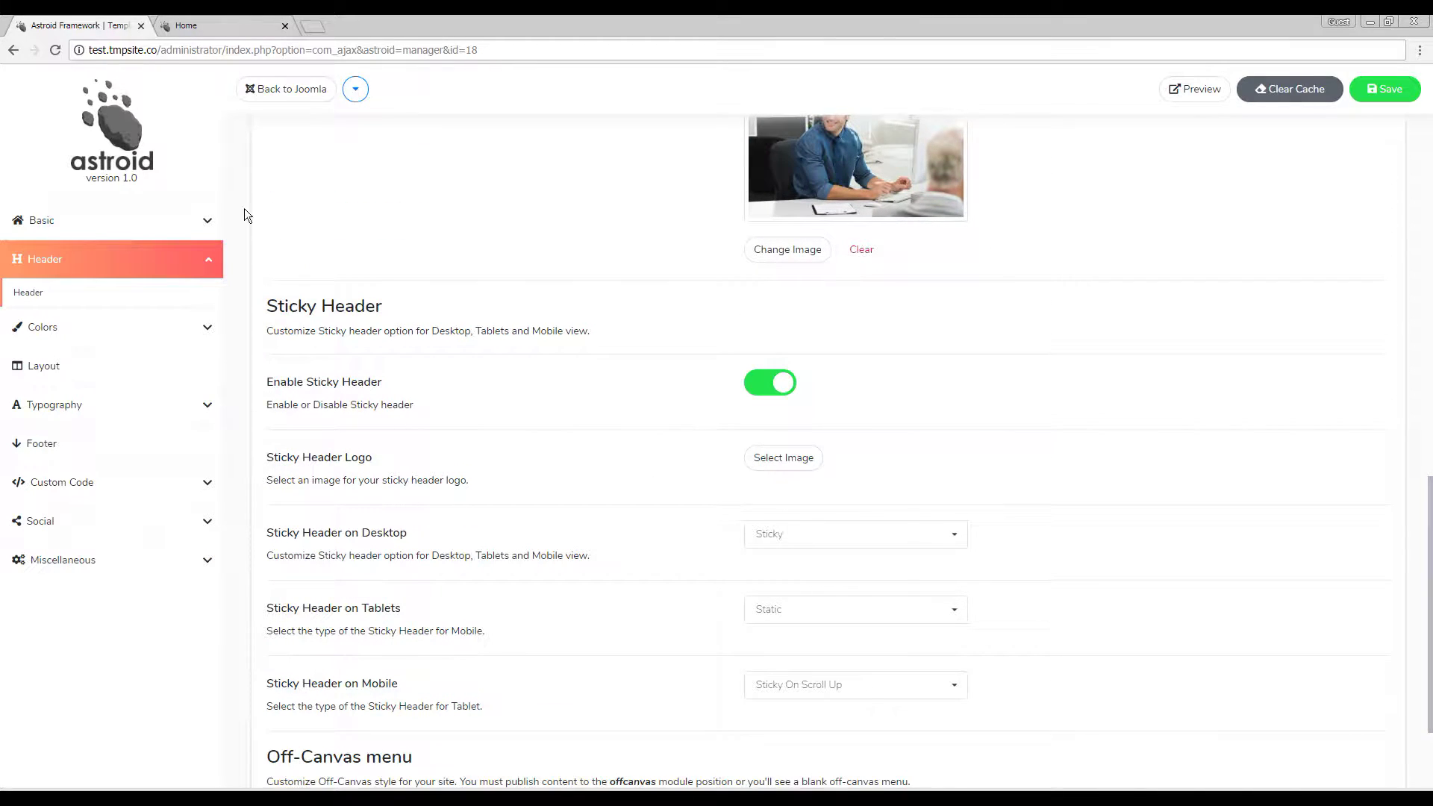
Step: Examine how the header behaves while moving down and up the not yet reloaded home page
click(187, 22)
scroll(836, 384, down, 2)
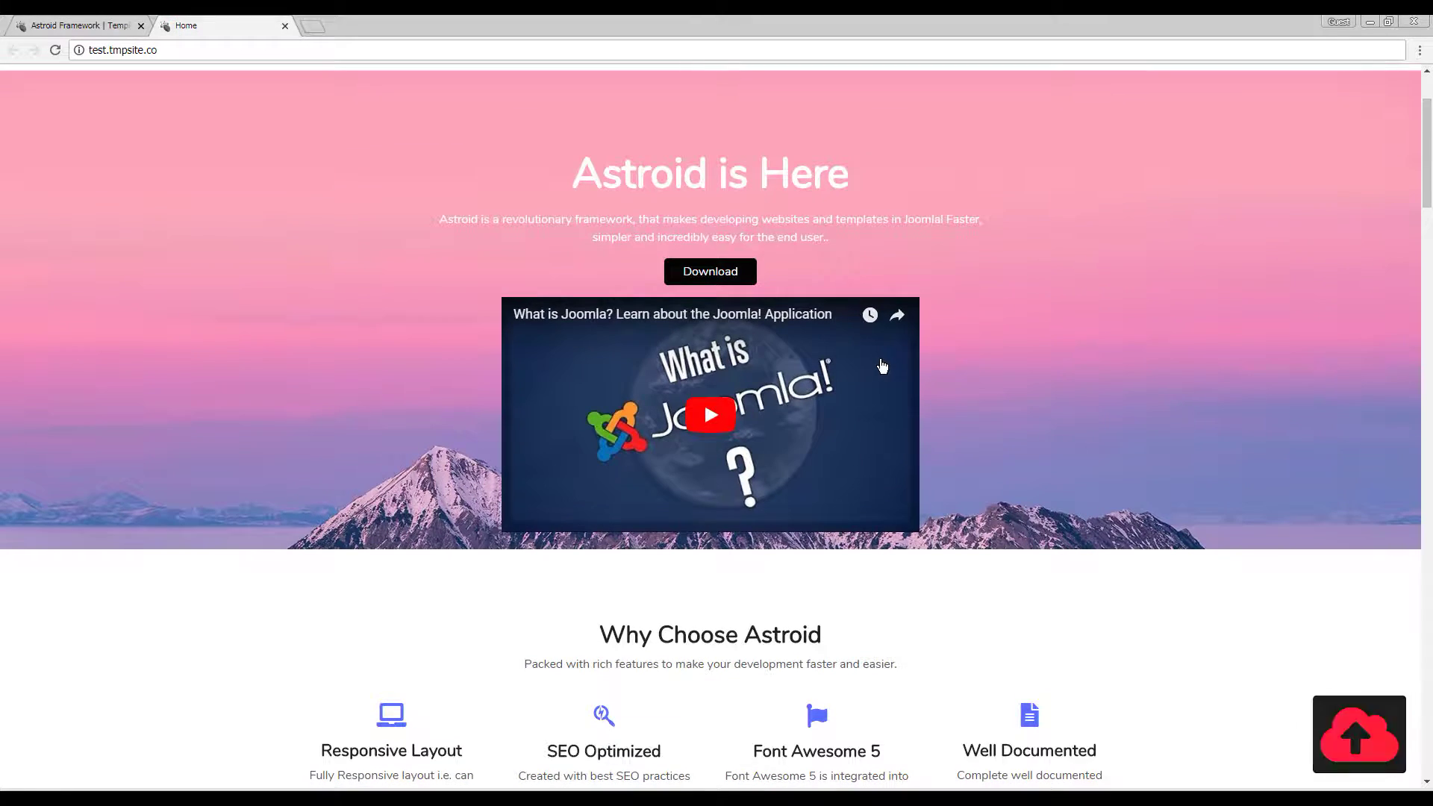
scroll(1001, 424, down, 3)
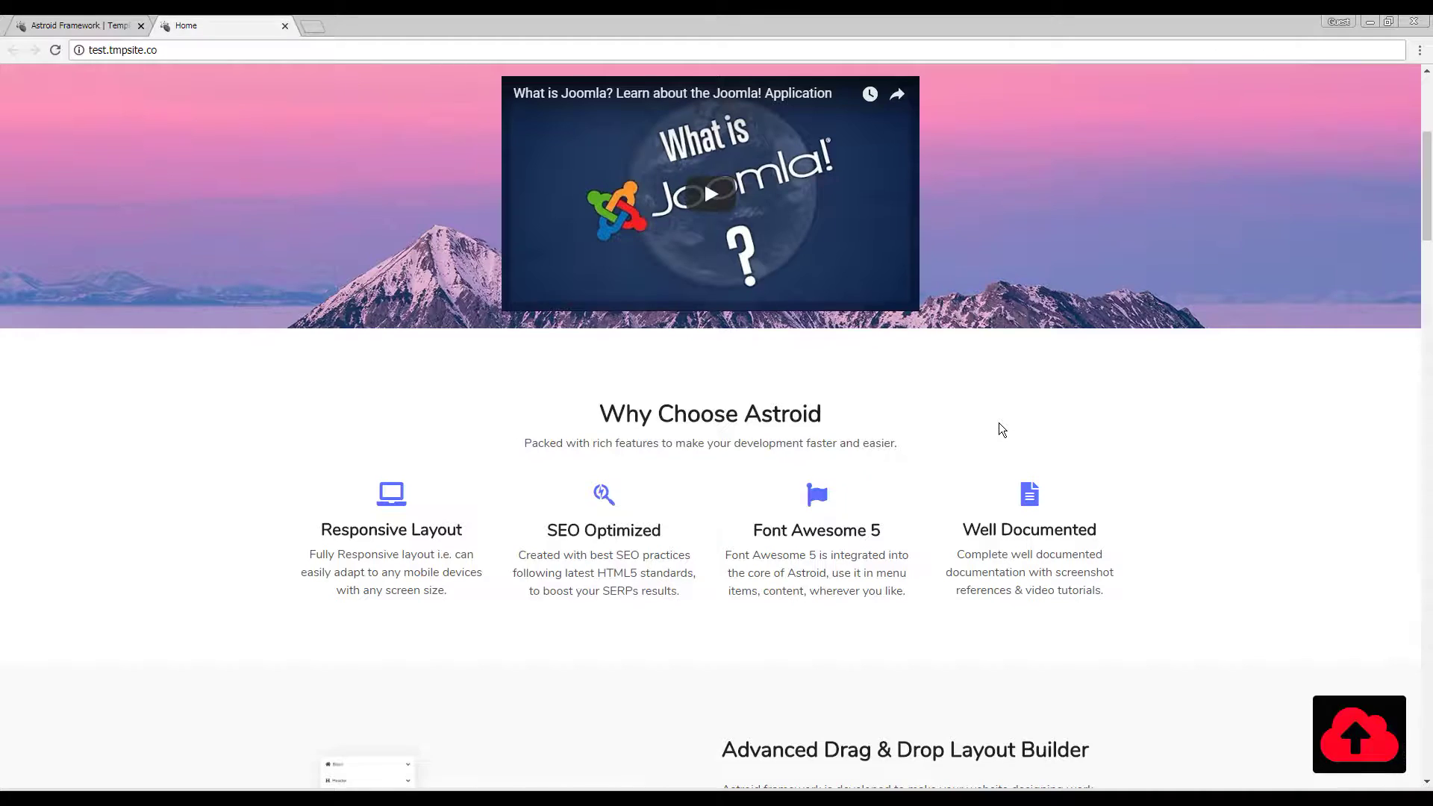
scroll(999, 422, up, 4)
Step: Save the sticky header settings and reload the published home page
click(97, 23)
click(1381, 91)
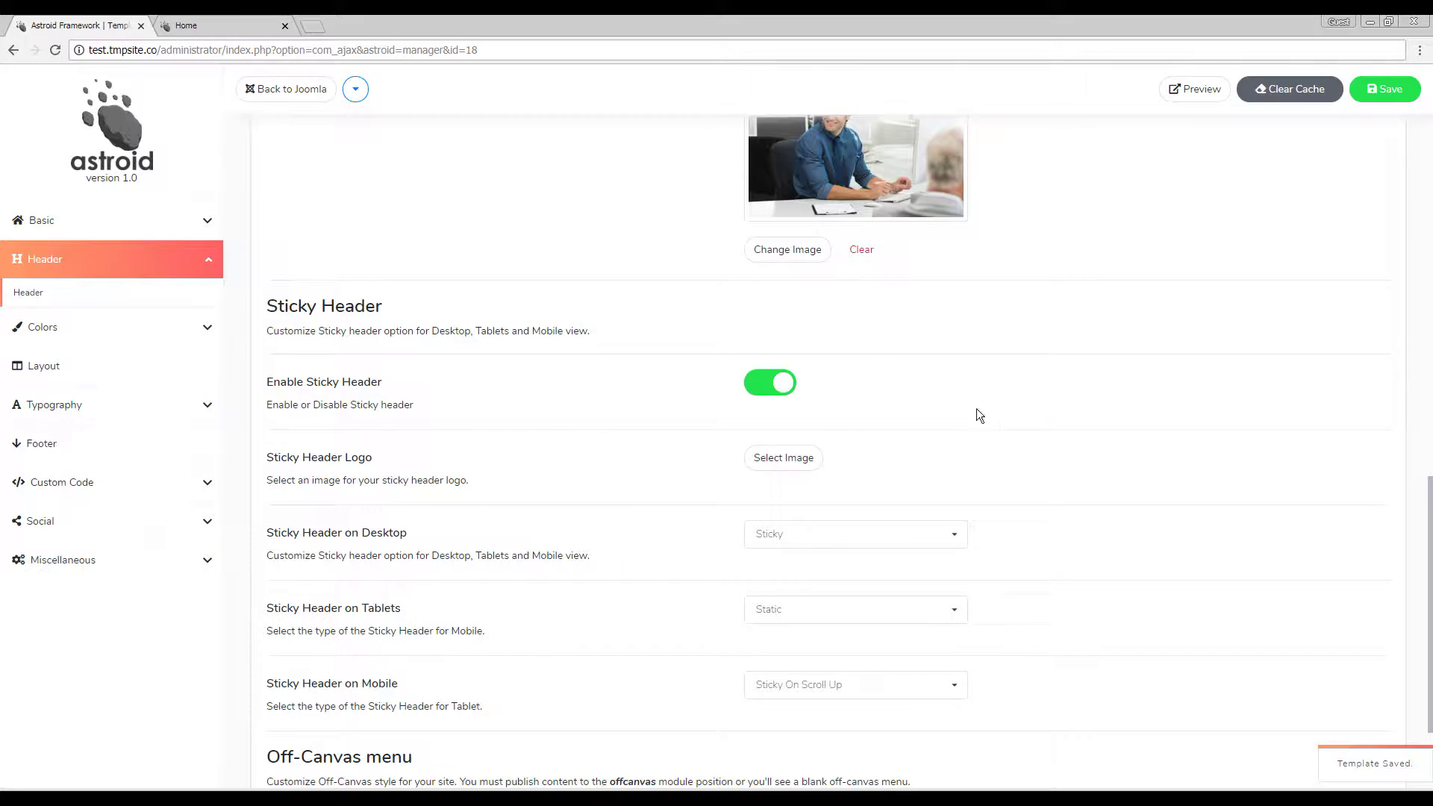
click(224, 25)
click(261, 54)
key(ctrl+a)
key(Return)
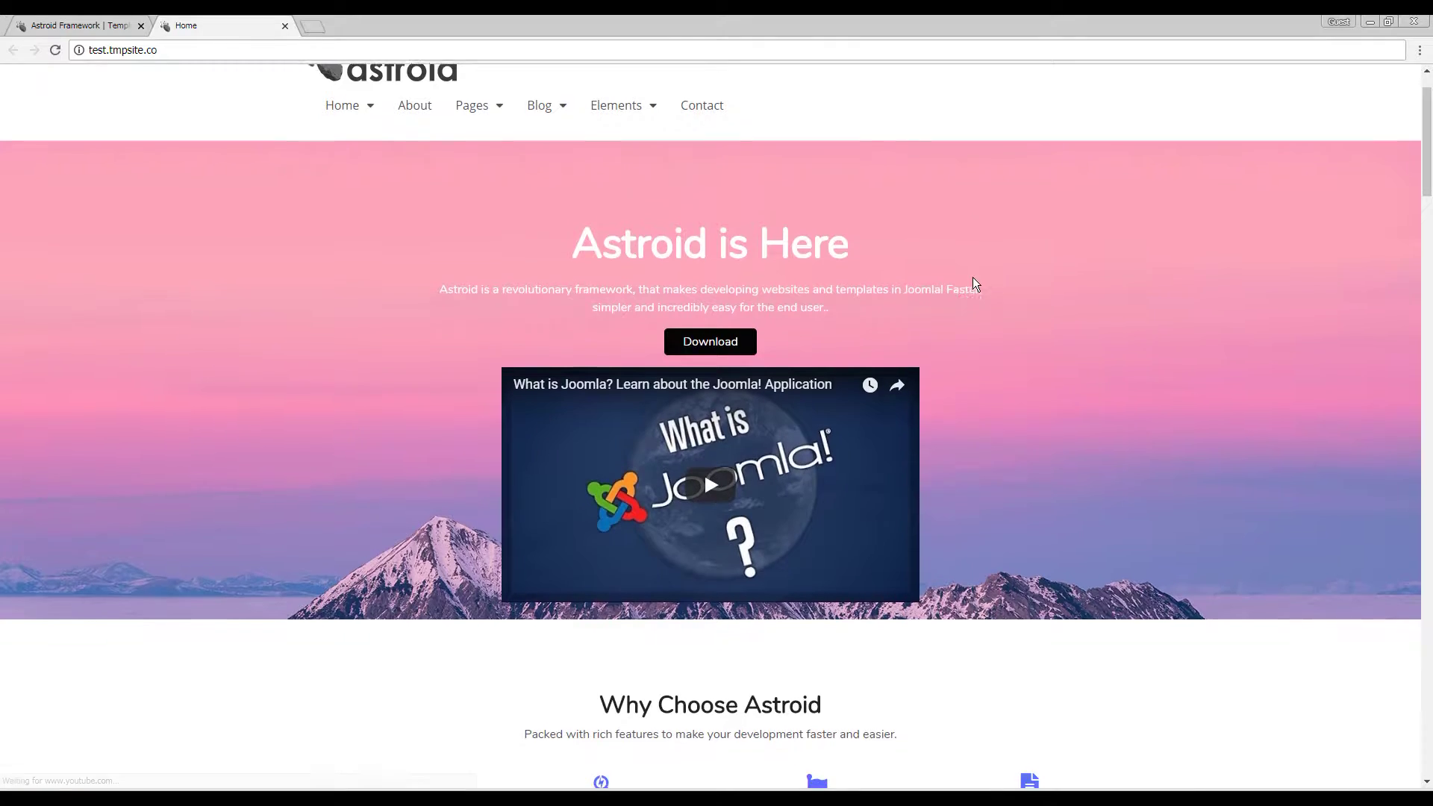
Step: Examine the sticky header and its menu while moving through the sections of the home page, and return to the header settings
scroll(974, 276, down, 5)
scroll(802, 272, down, 3)
scroll(802, 266, up, 9)
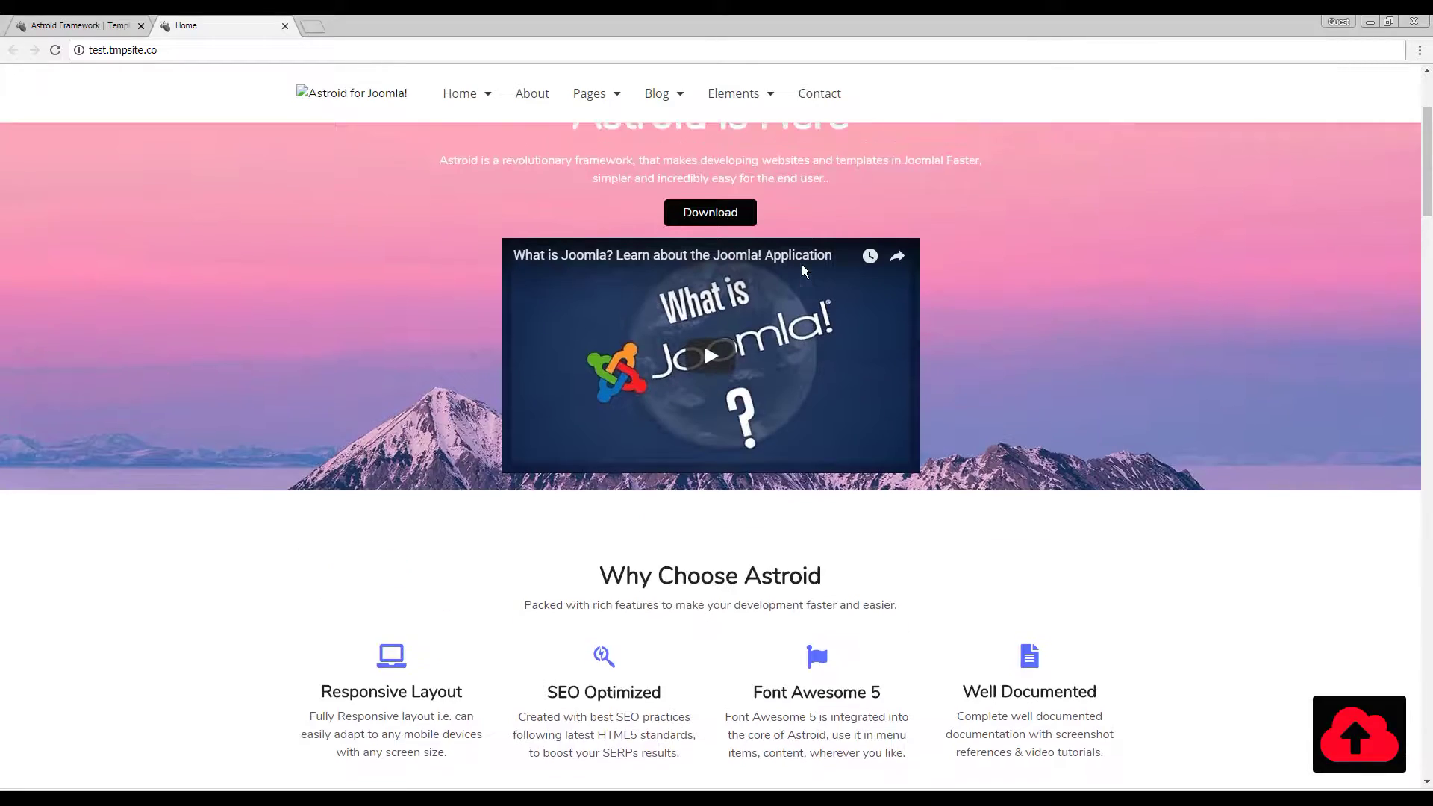
scroll(925, 281, down, 4)
scroll(924, 280, down, 5)
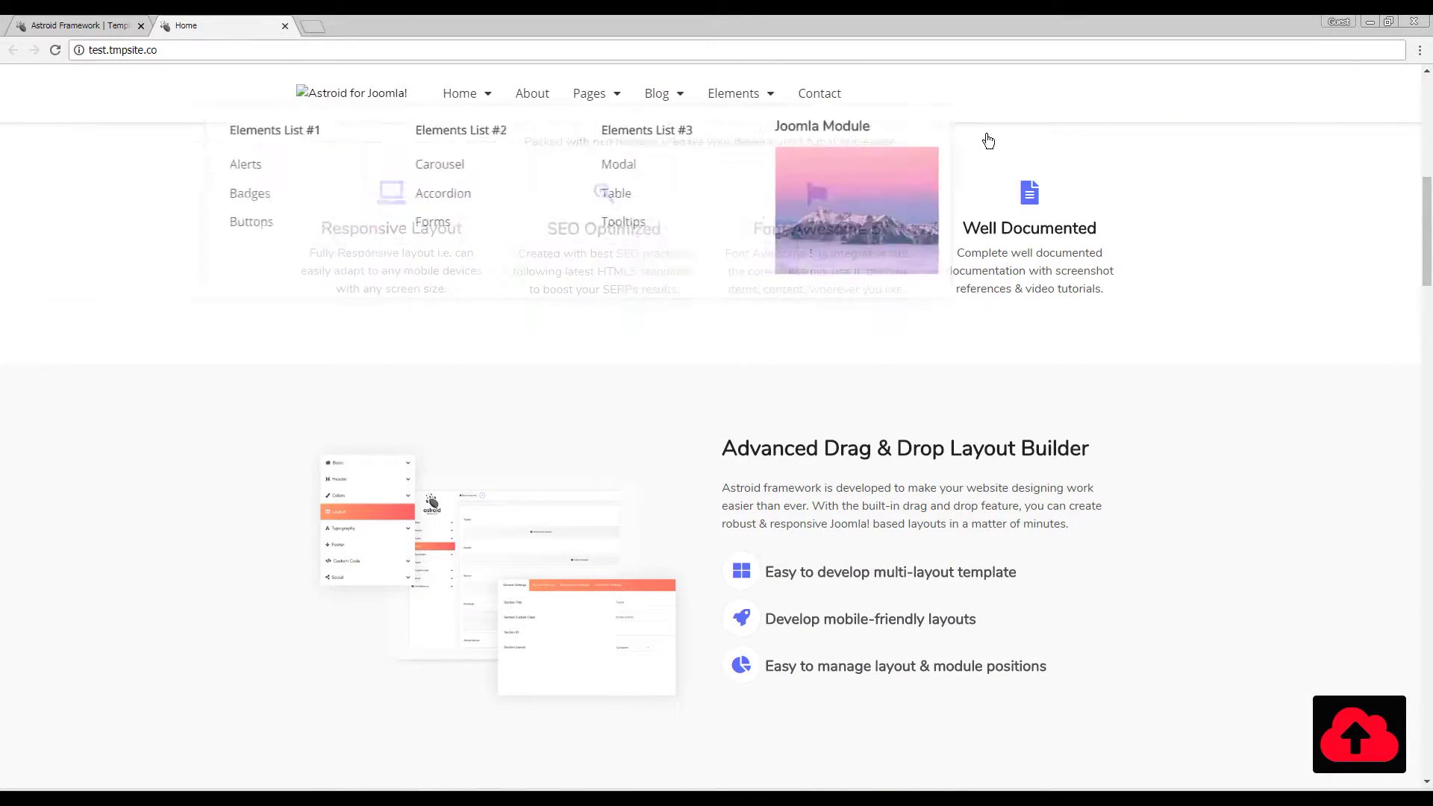
scroll(1037, 368, down, 17)
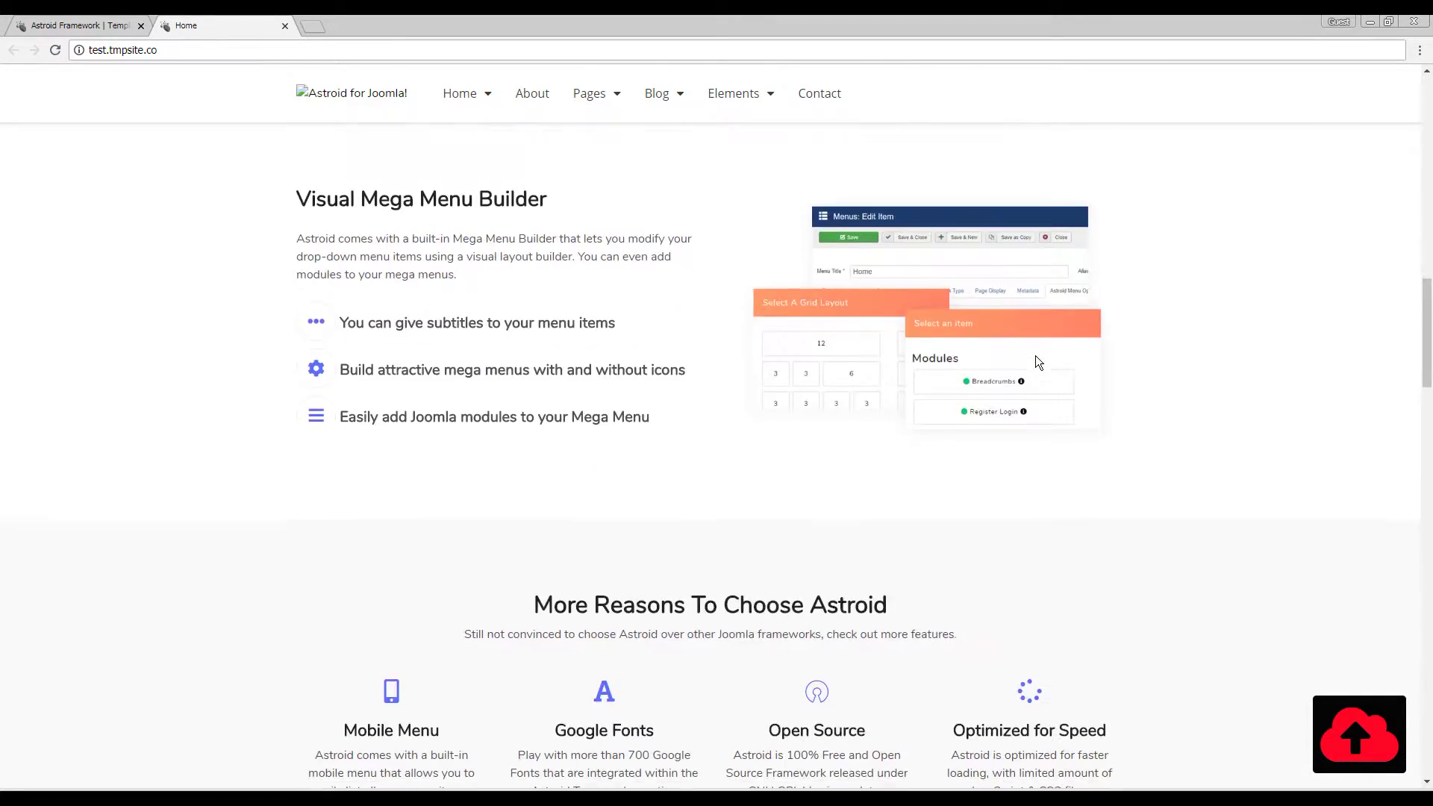
scroll(1036, 354, up, 10)
click(80, 26)
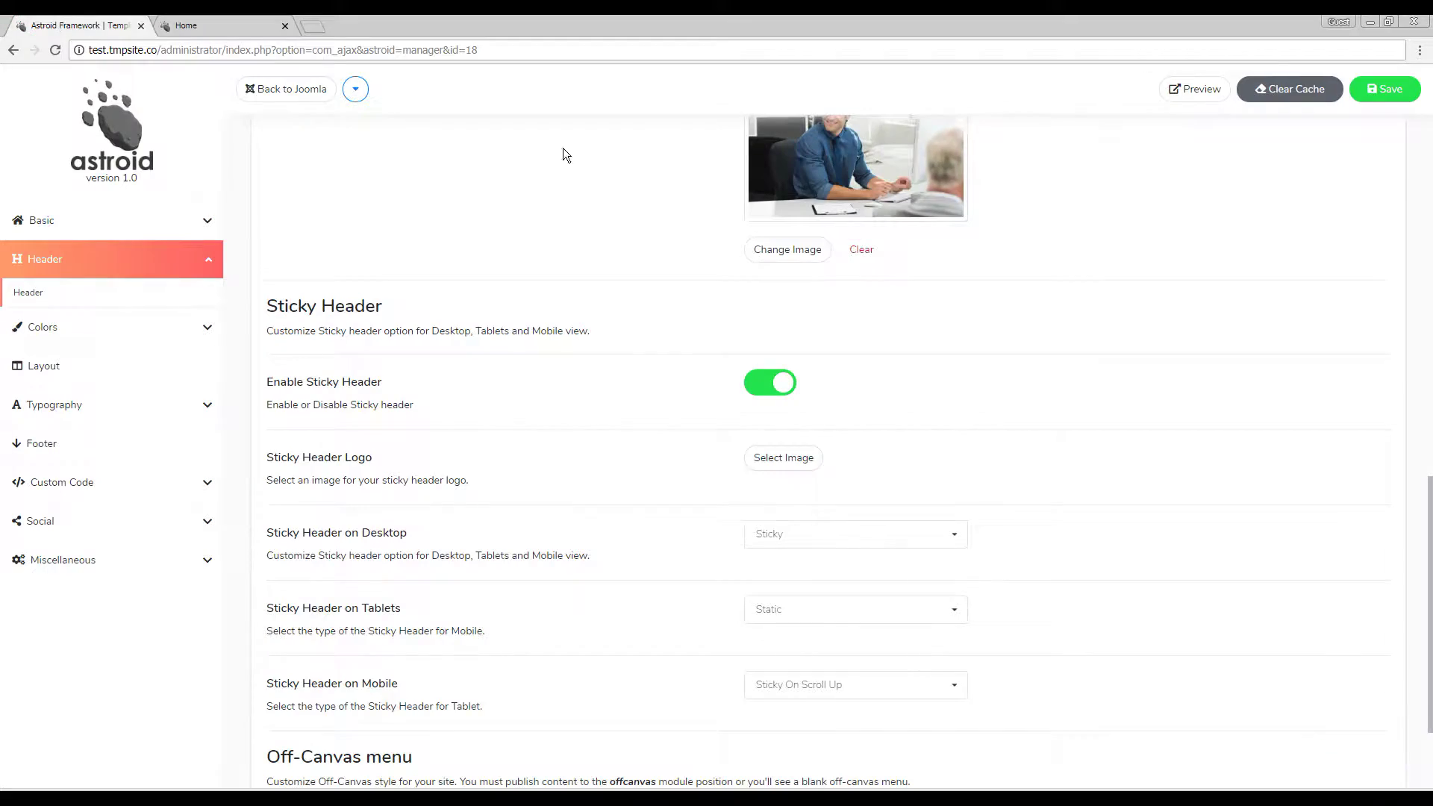
Step: Set the sticky header logo to the media library image Business-team-Stock-Photo-03-1529989341.jpg and save the template
scroll(1055, 420, down, 2)
click(784, 302)
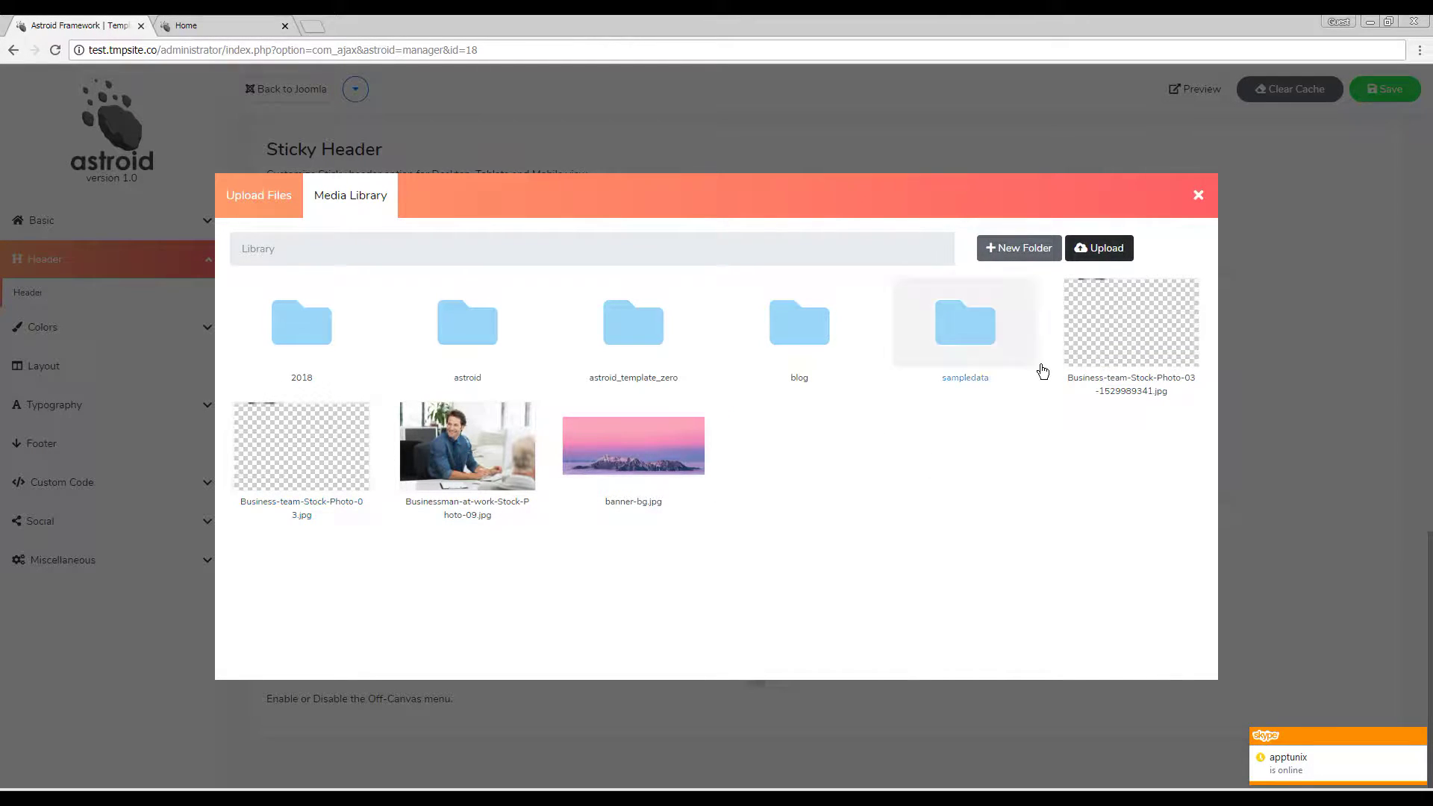
click(1146, 320)
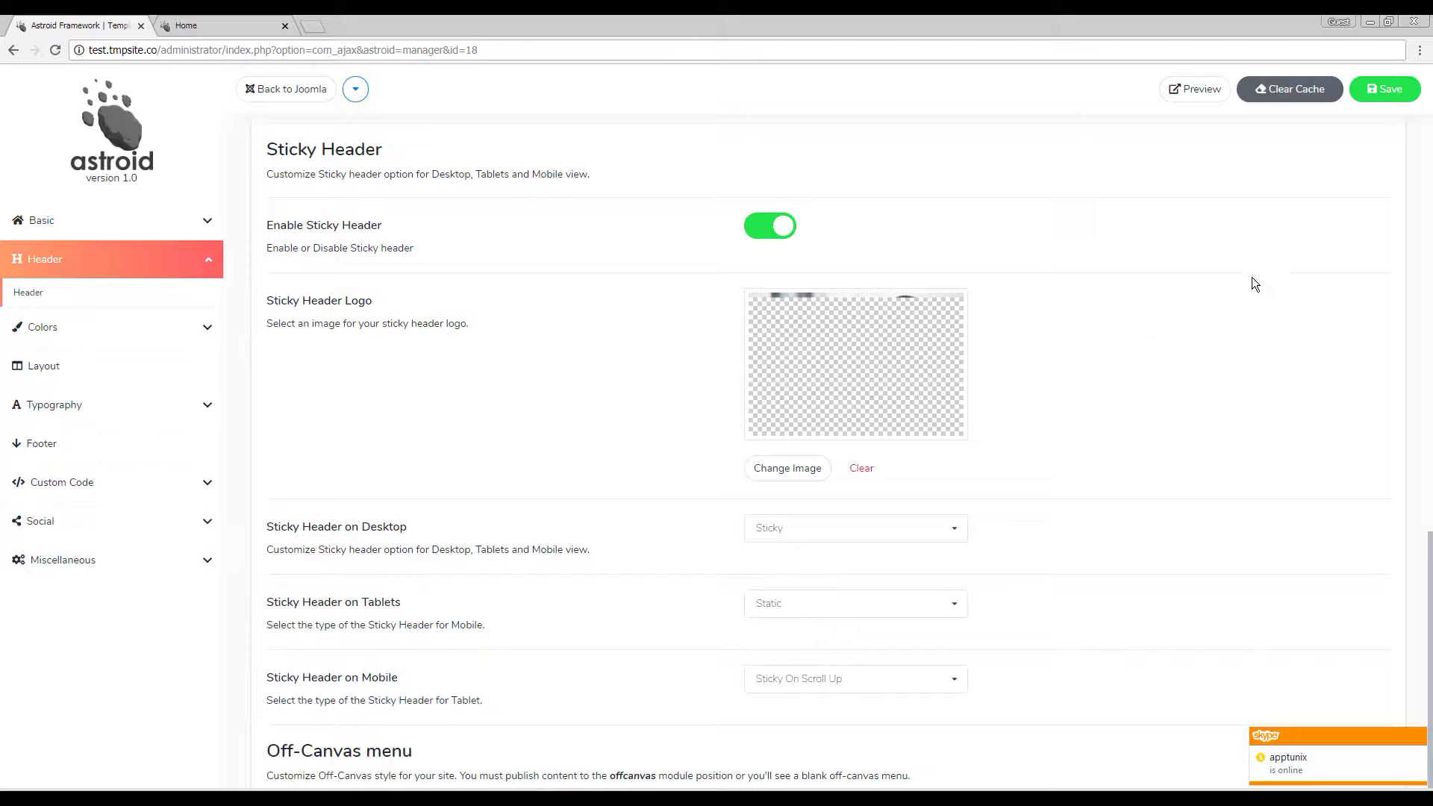
click(1393, 89)
click(1421, 740)
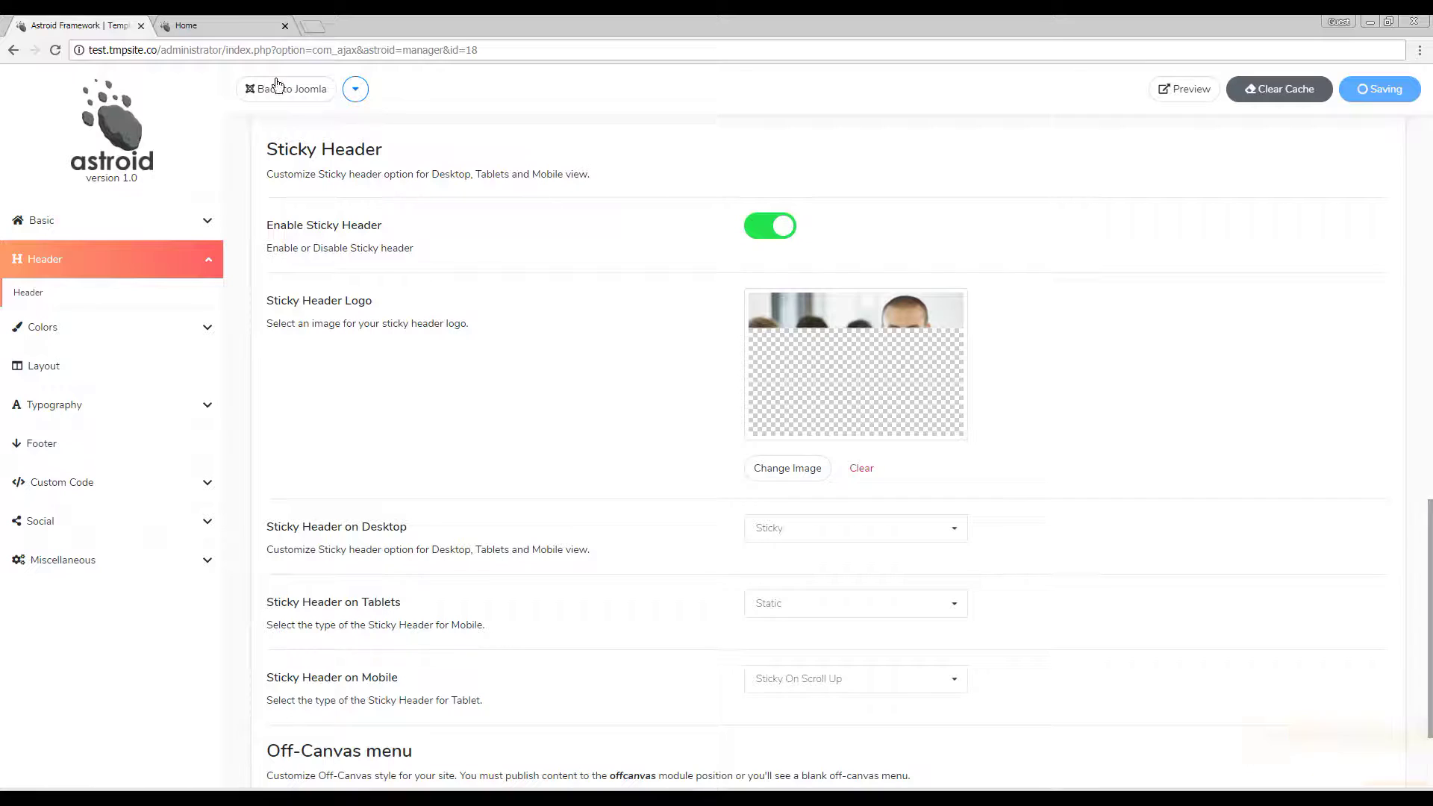
Step: Reload the published home page and check the sticky header logo in the desktop view and the iPhone X view
click(231, 20)
click(268, 50)
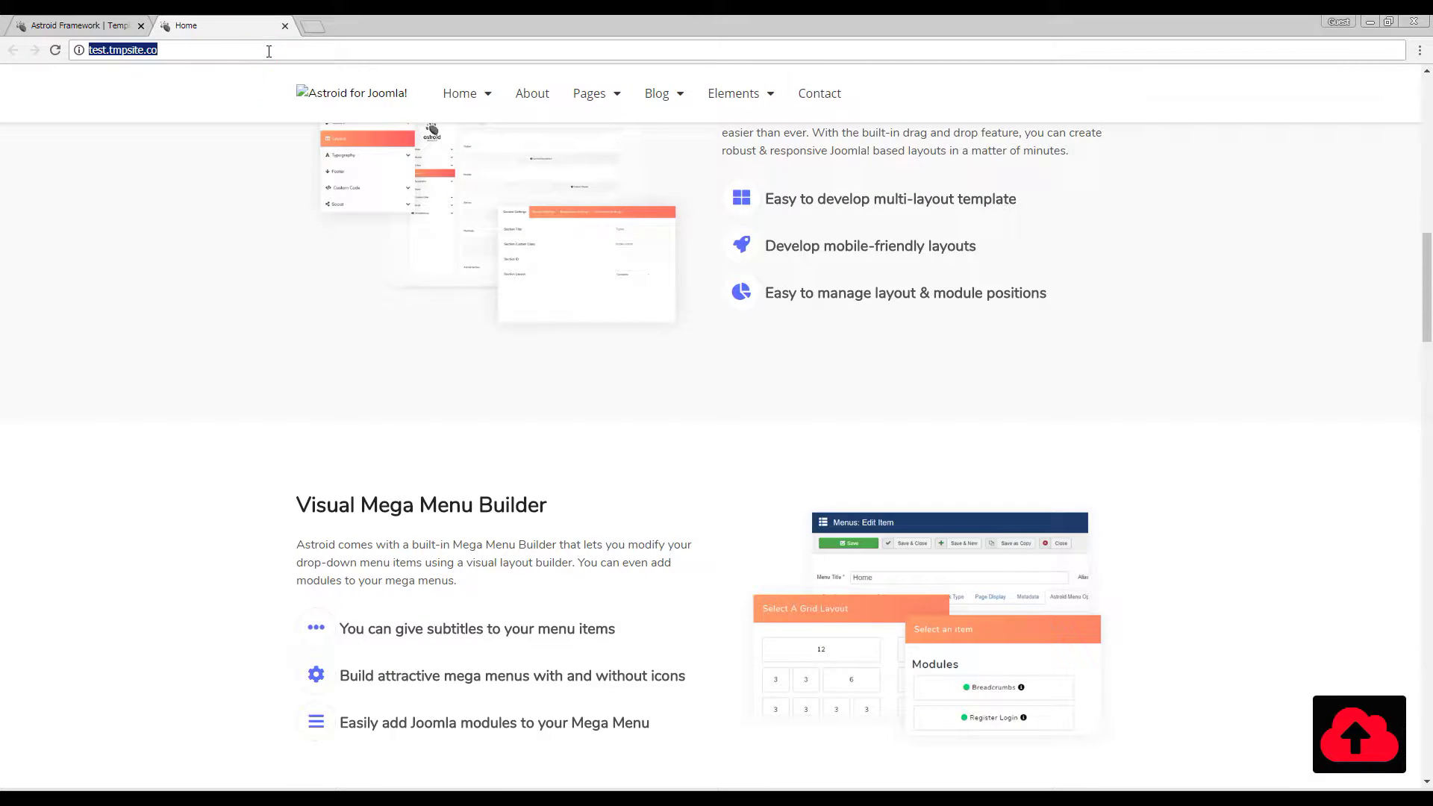
key(Return)
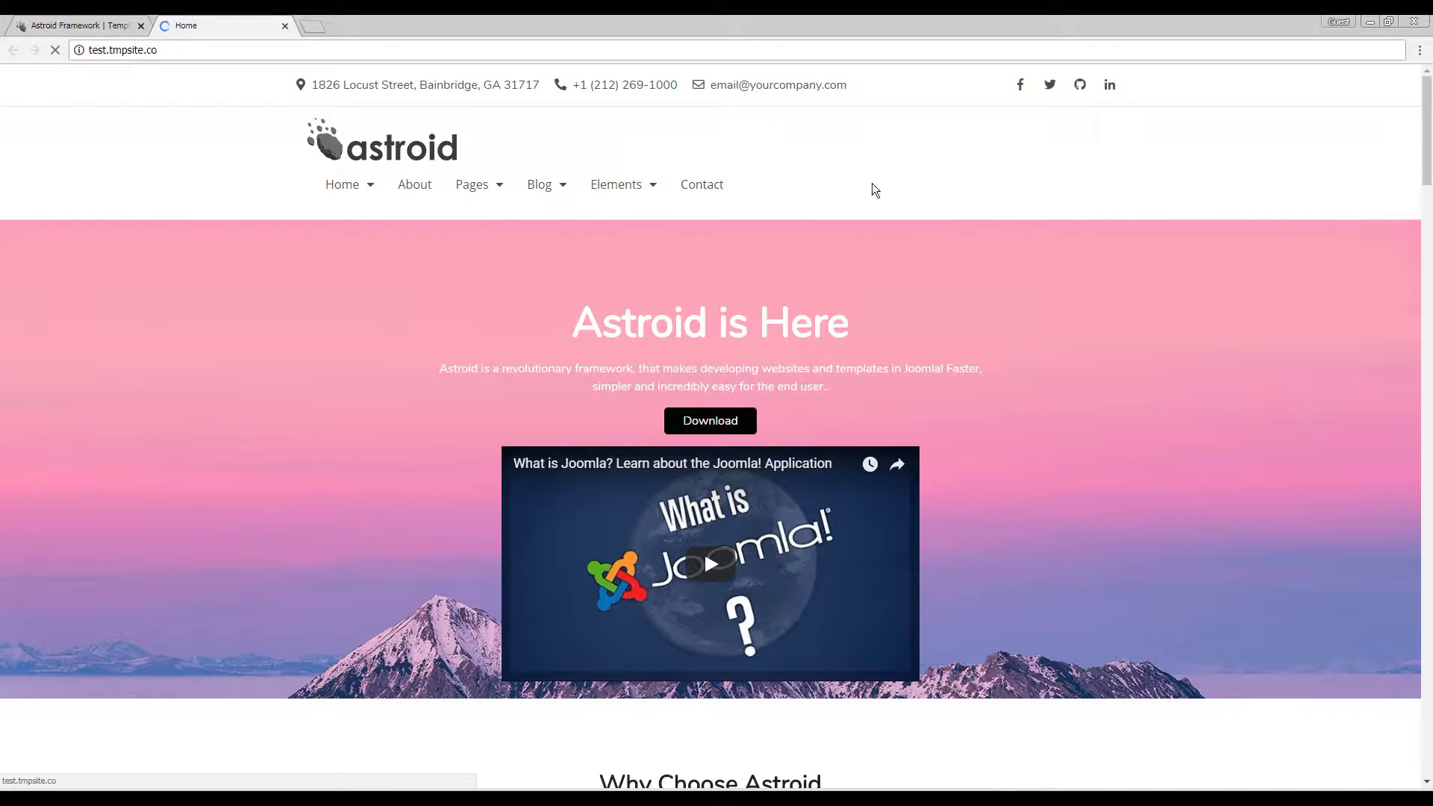
scroll(782, 164, down, 10)
right_click(474, 179)
click(526, 317)
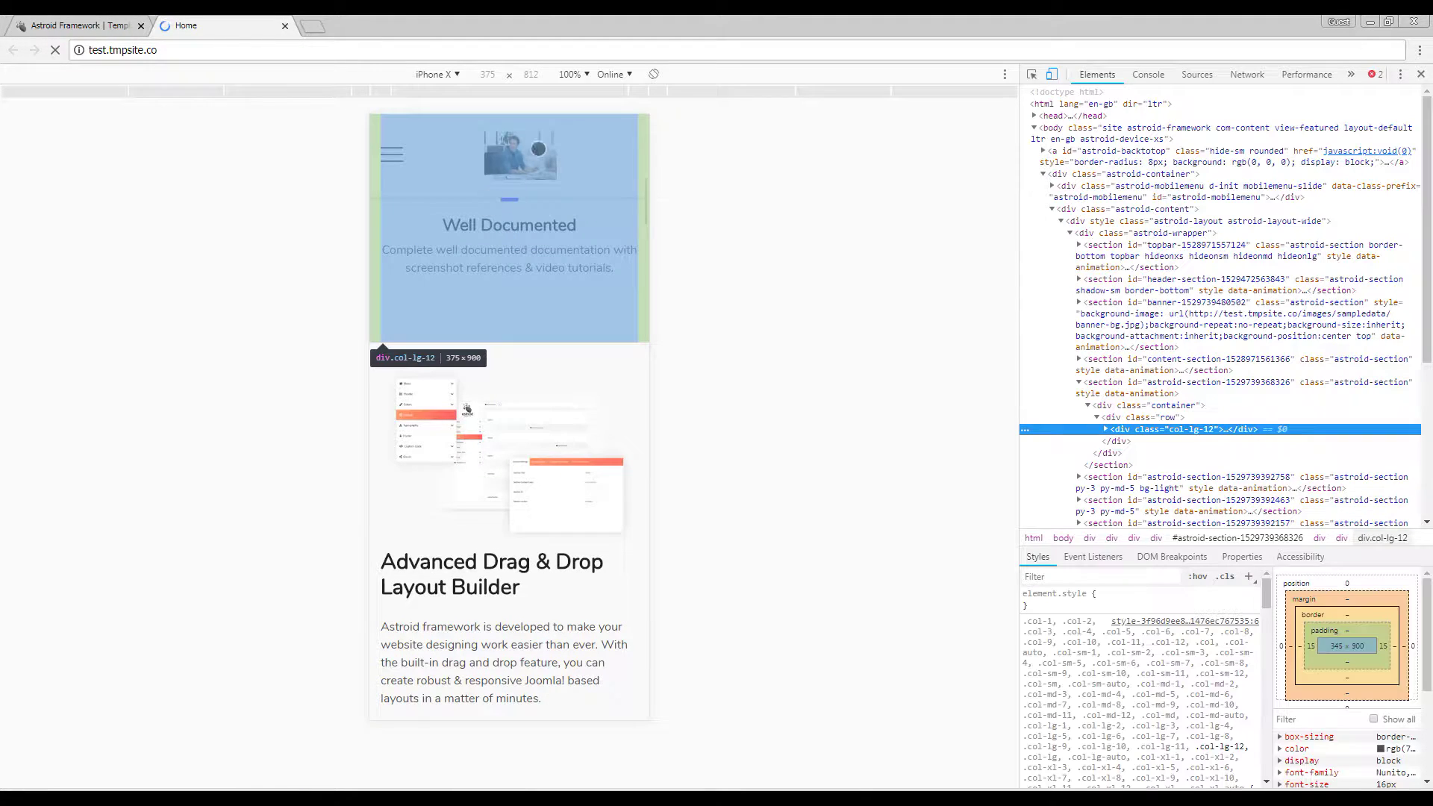
click(1420, 75)
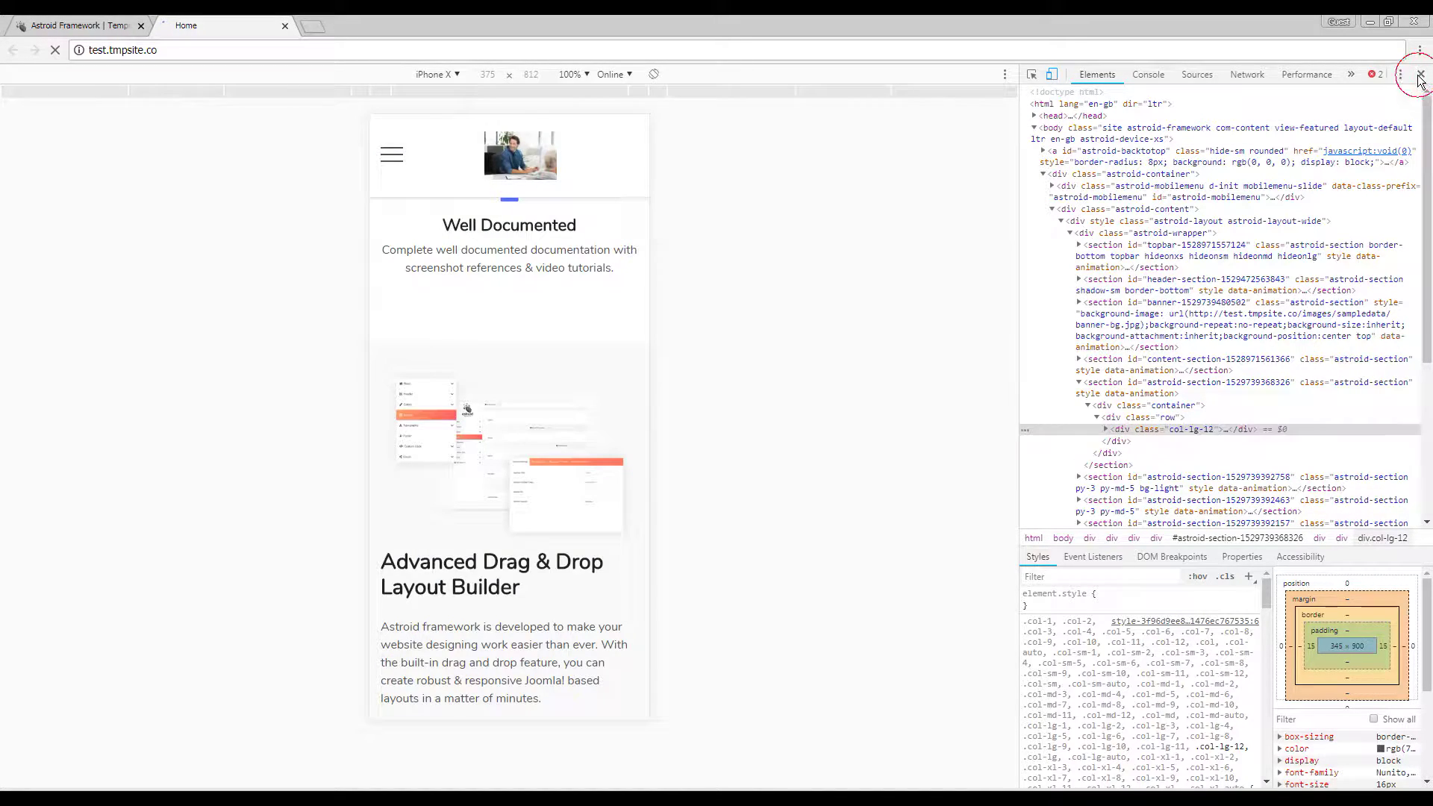
Step: Set the sticky header on desktop, tablets and mobile to Sticky On Scroll Up in the header settings and save
key(ctrl+shift+Tab)
scroll(1178, 452, down, 2)
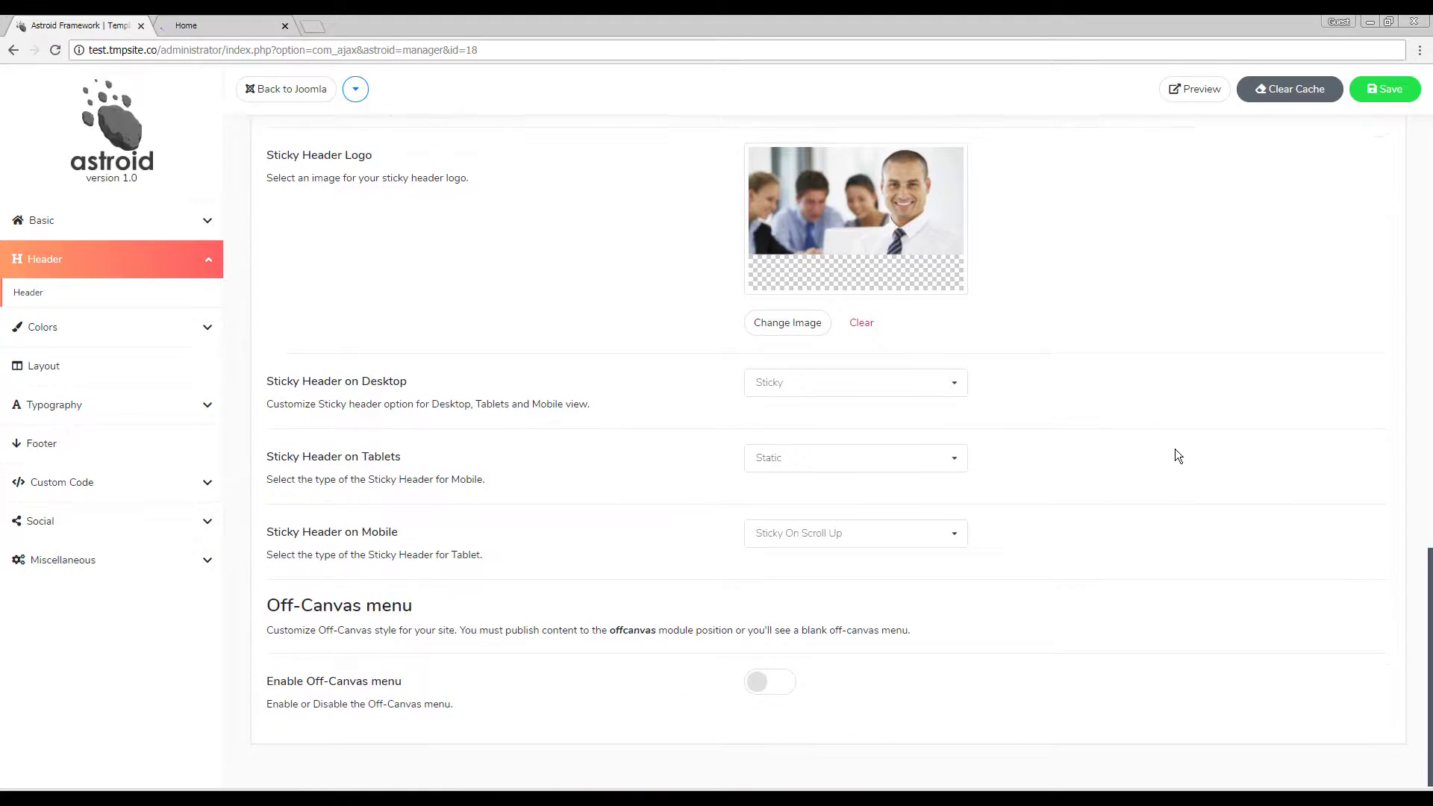
click(826, 384)
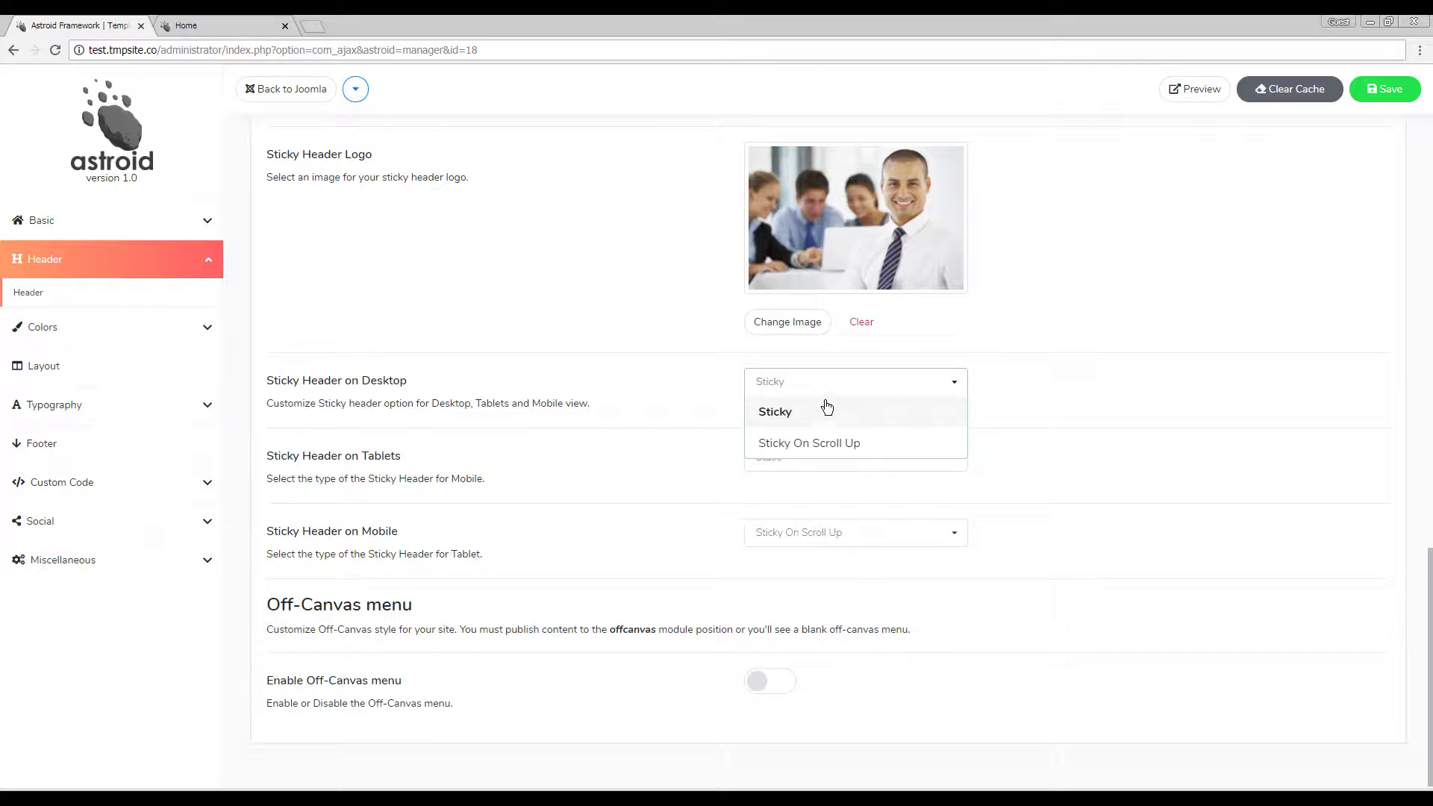
click(830, 445)
click(826, 458)
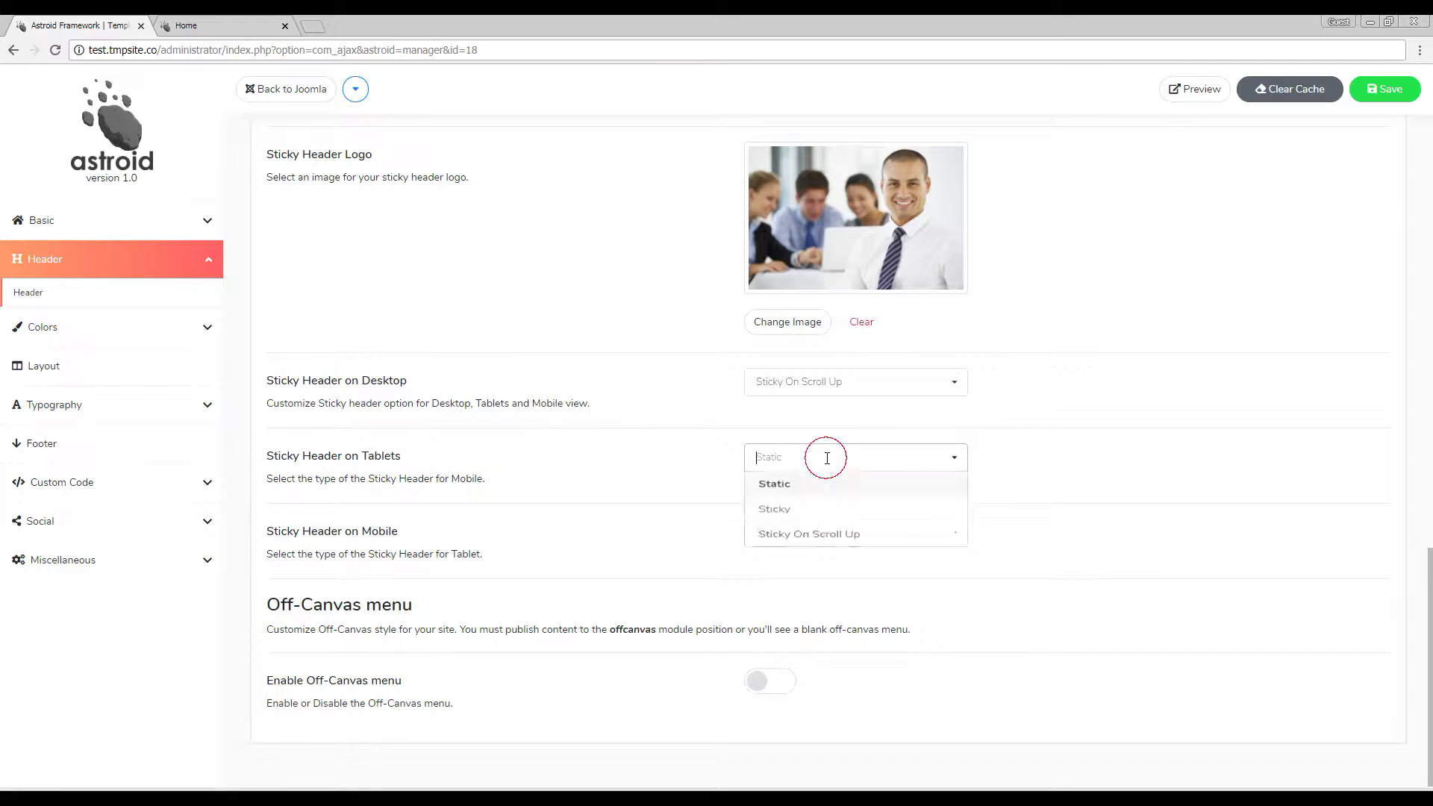
click(812, 549)
click(817, 531)
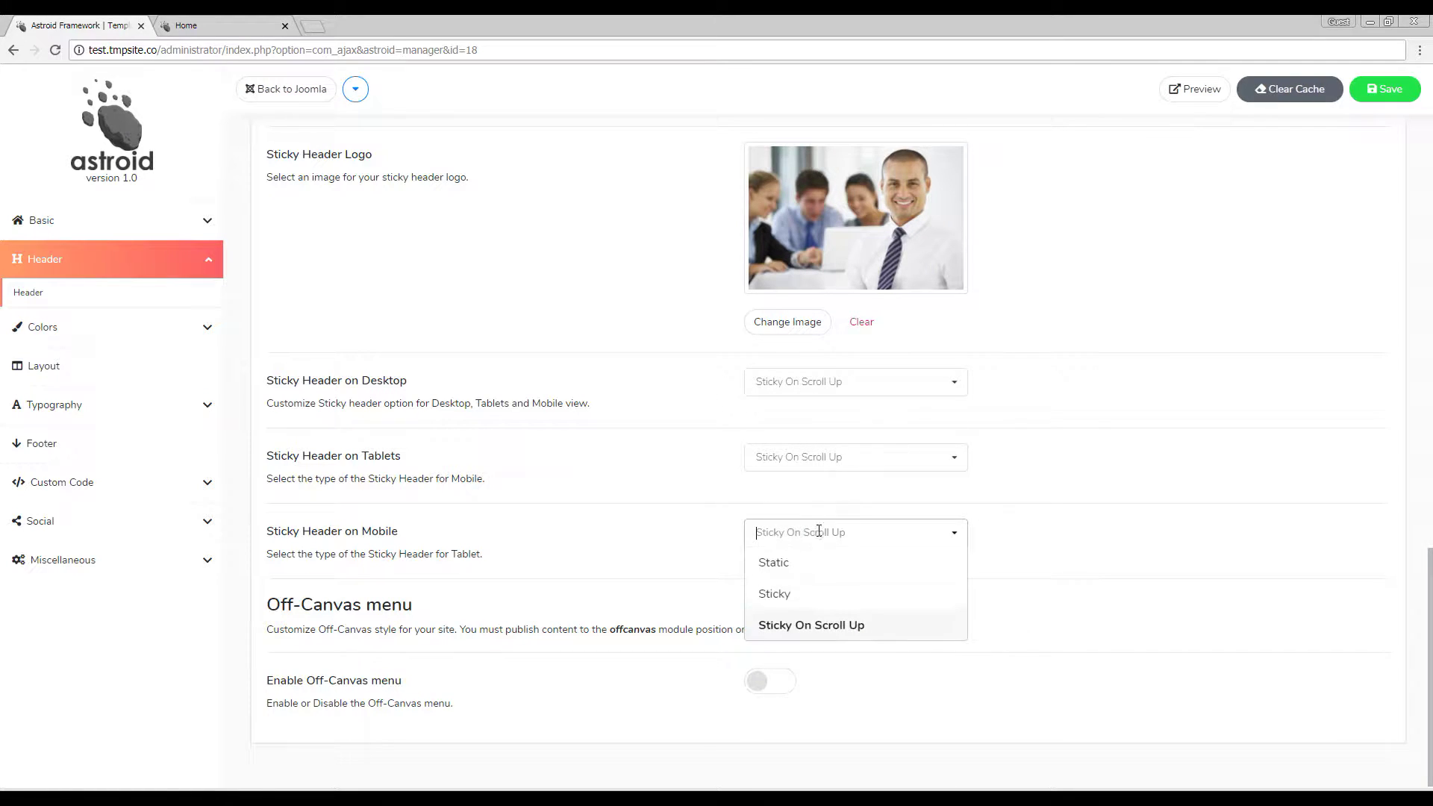
click(831, 624)
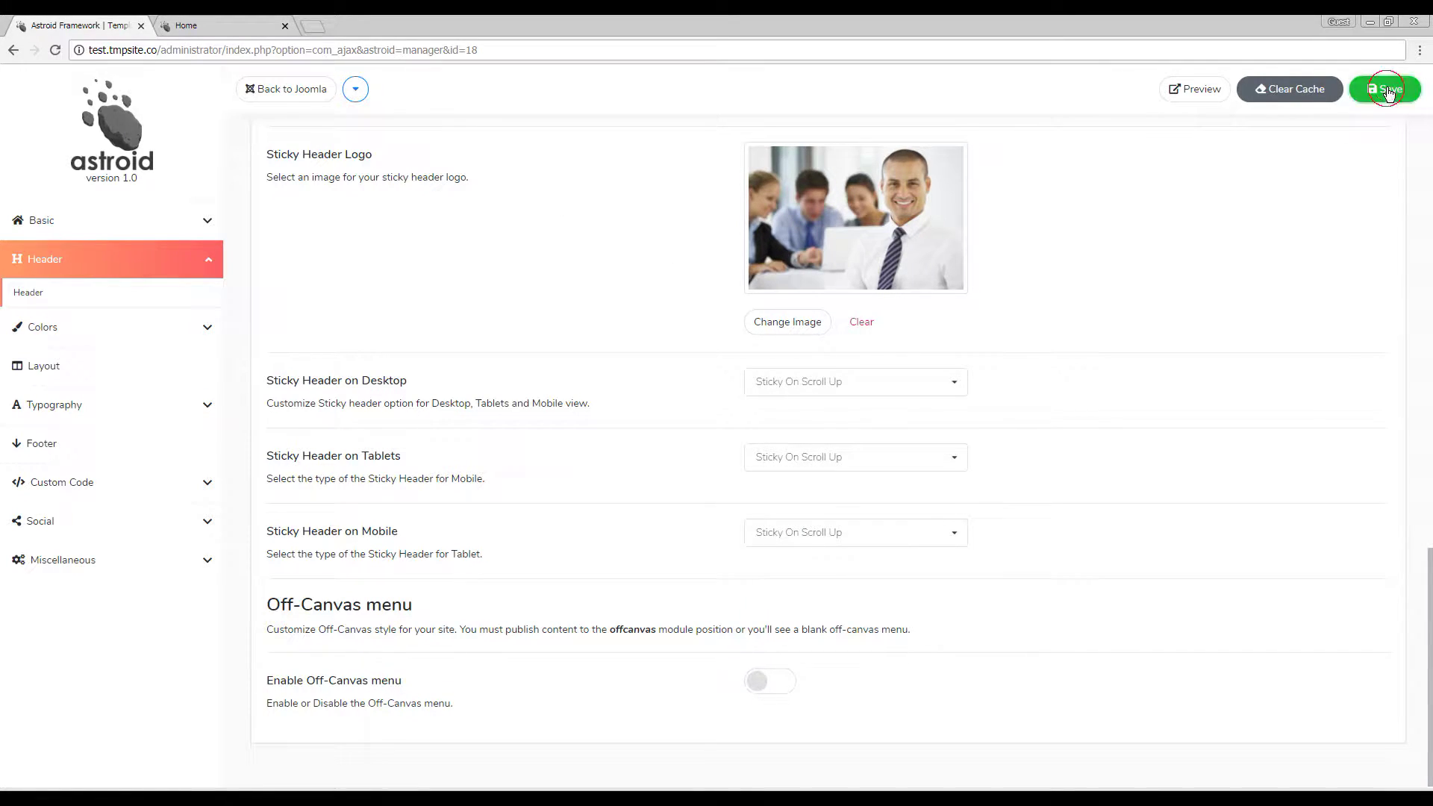
click(1383, 89)
Step: Examine how the sticky header behaves while moving down and up the home page without reloading it
click(216, 26)
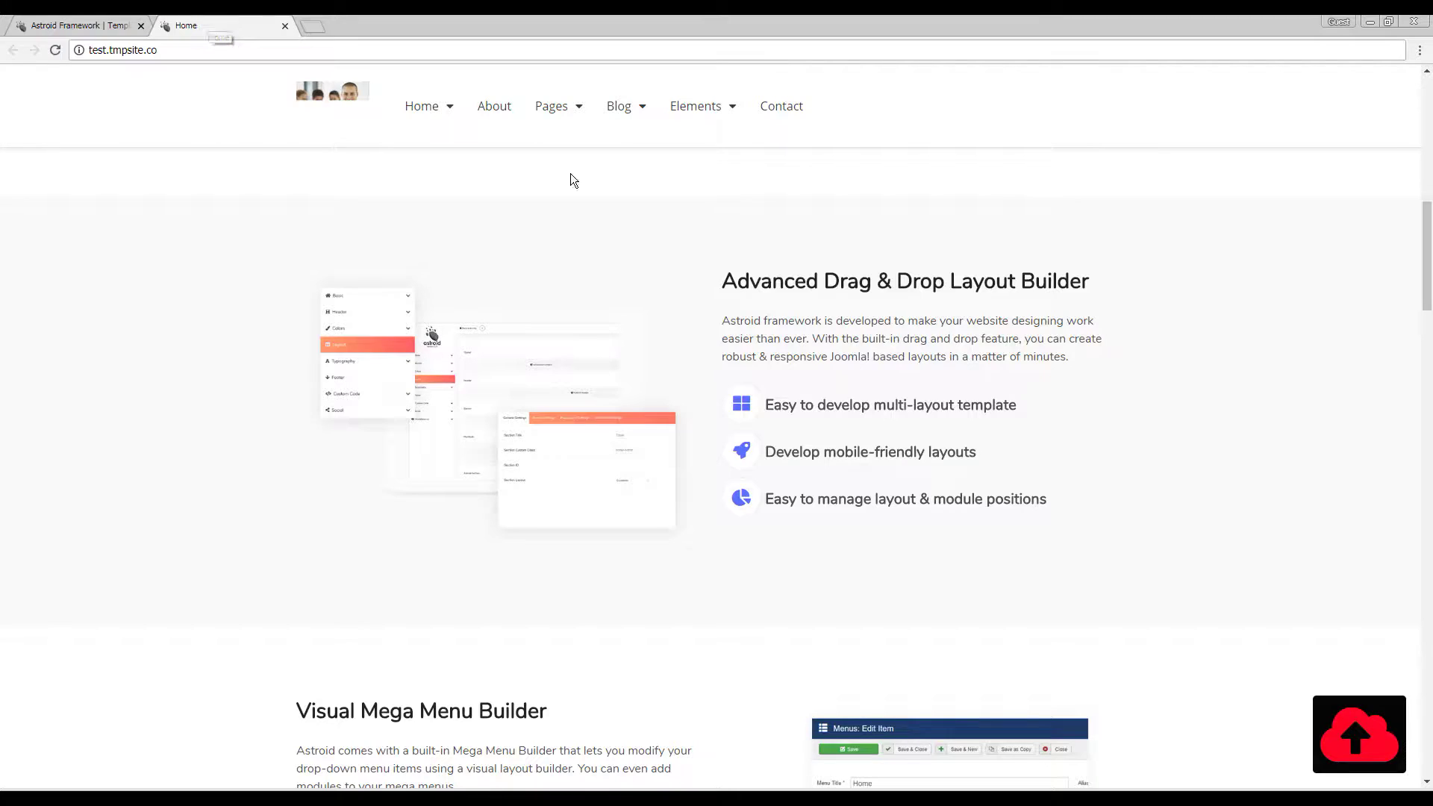
scroll(1160, 304, down, 3)
scroll(1135, 326, down, 8)
scroll(1135, 332, up, 20)
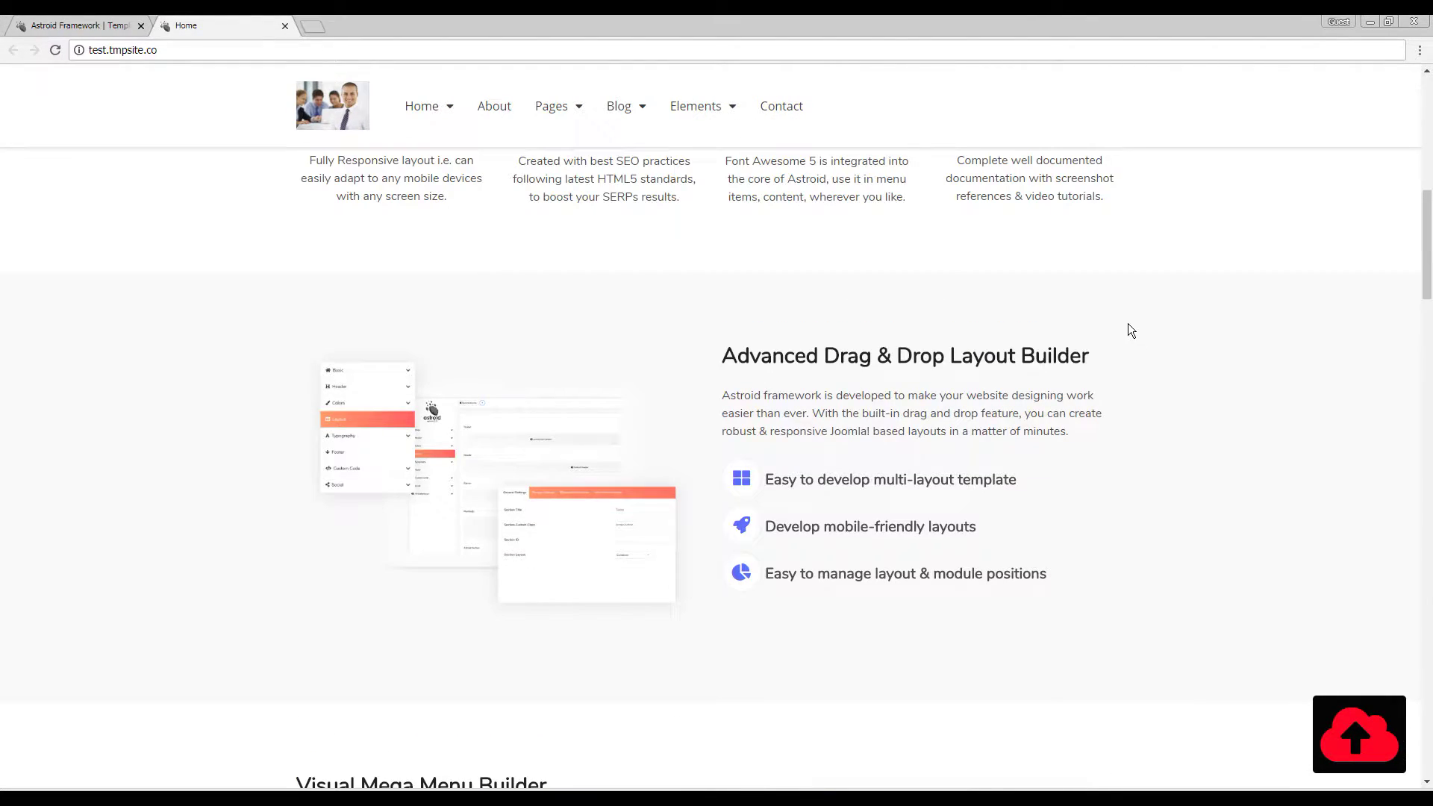
scroll(1126, 324, up, 3)
scroll(1127, 326, down, 10)
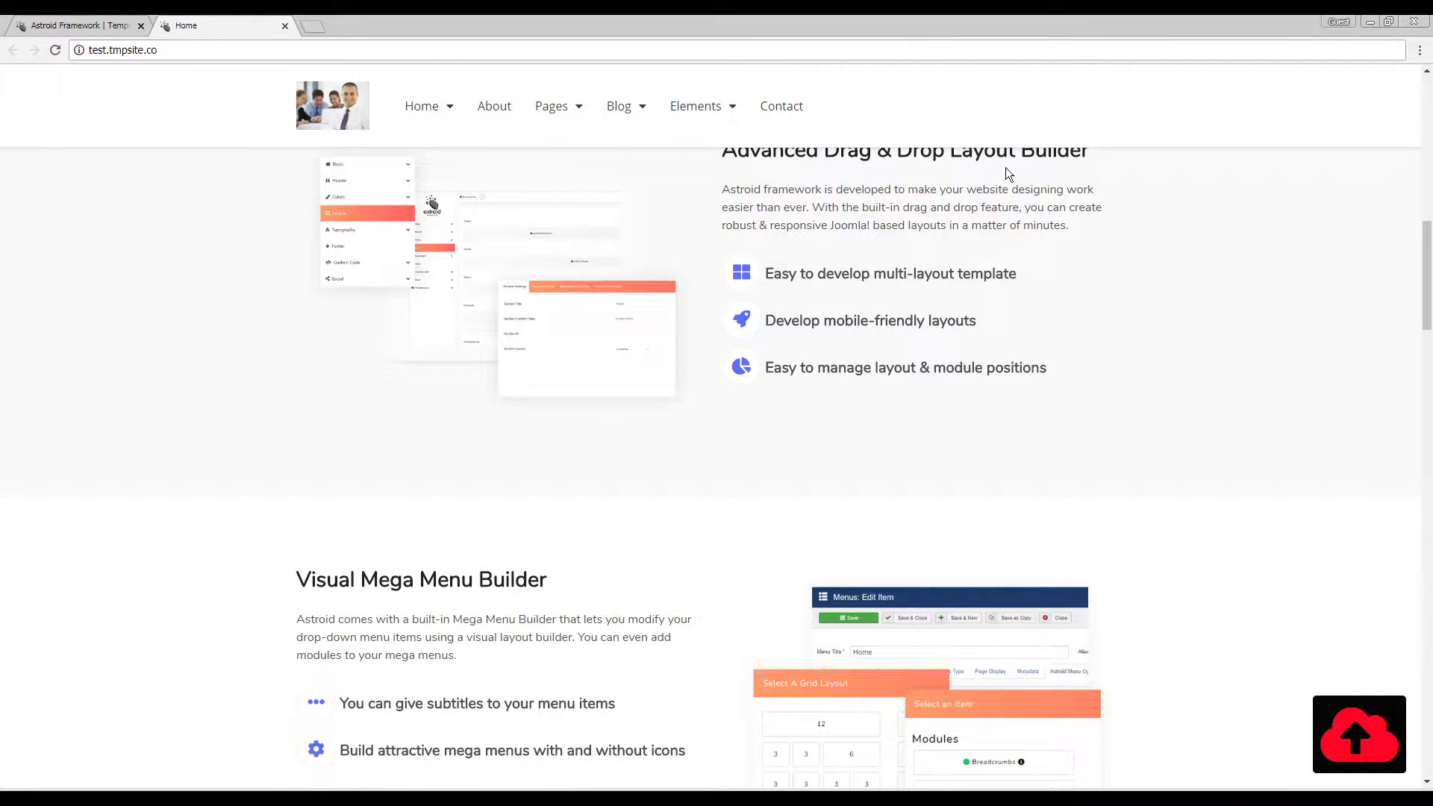
scroll(1002, 166, down, 10)
Step: Reload the home page and examine how the header hides and reappears in the lower sections
click(793, 69)
click(793, 68)
click(773, 68)
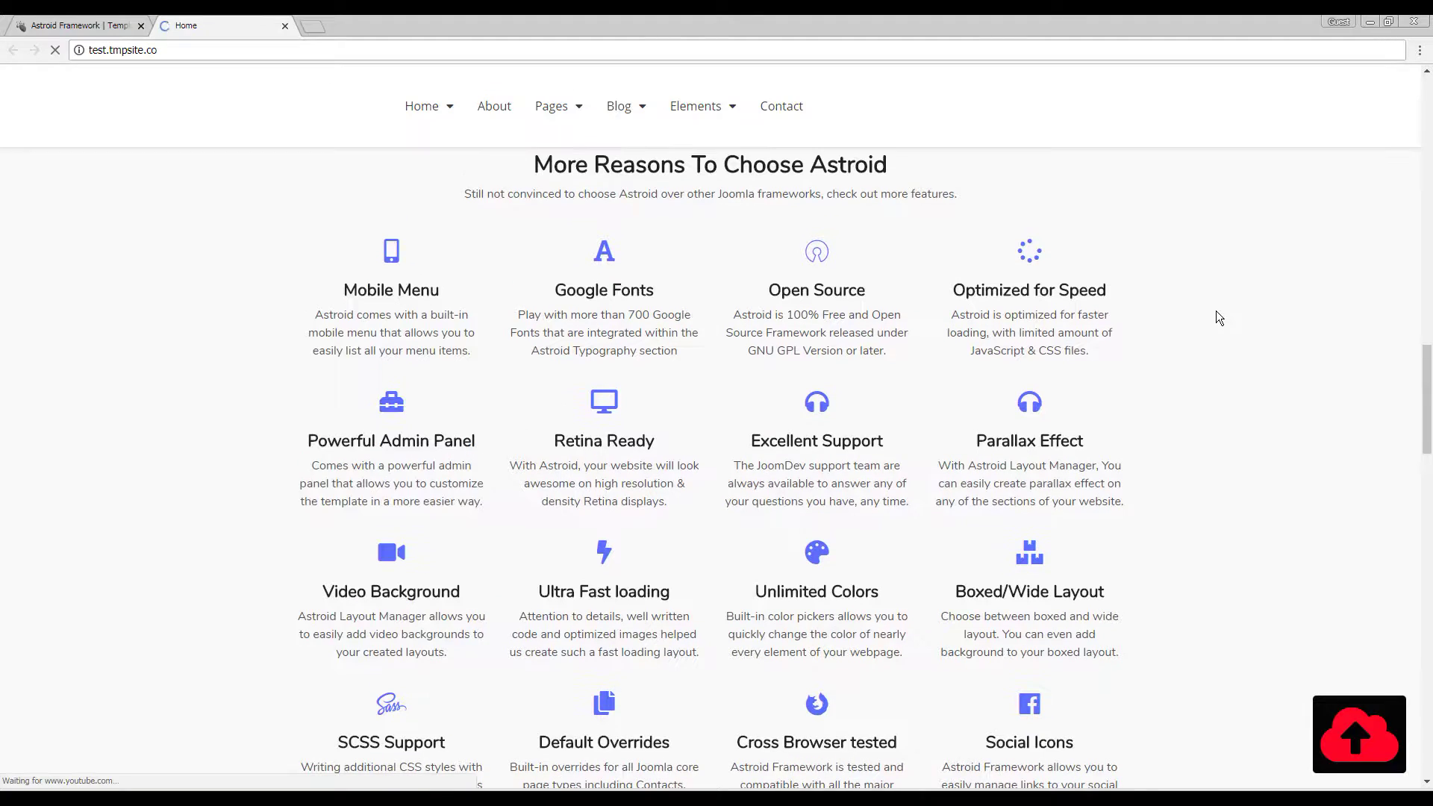
scroll(1200, 313, down, 20)
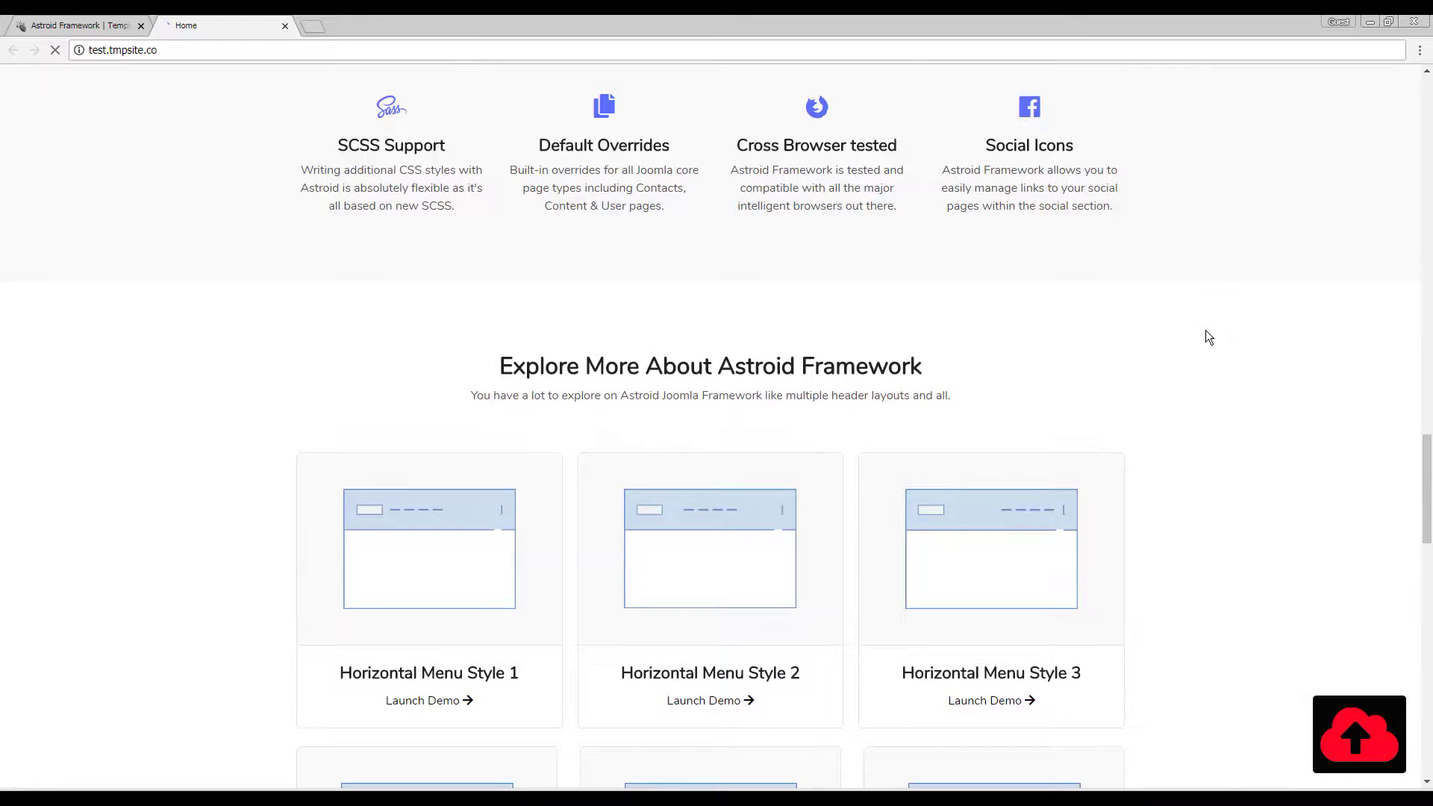
scroll(1207, 338, down, 3)
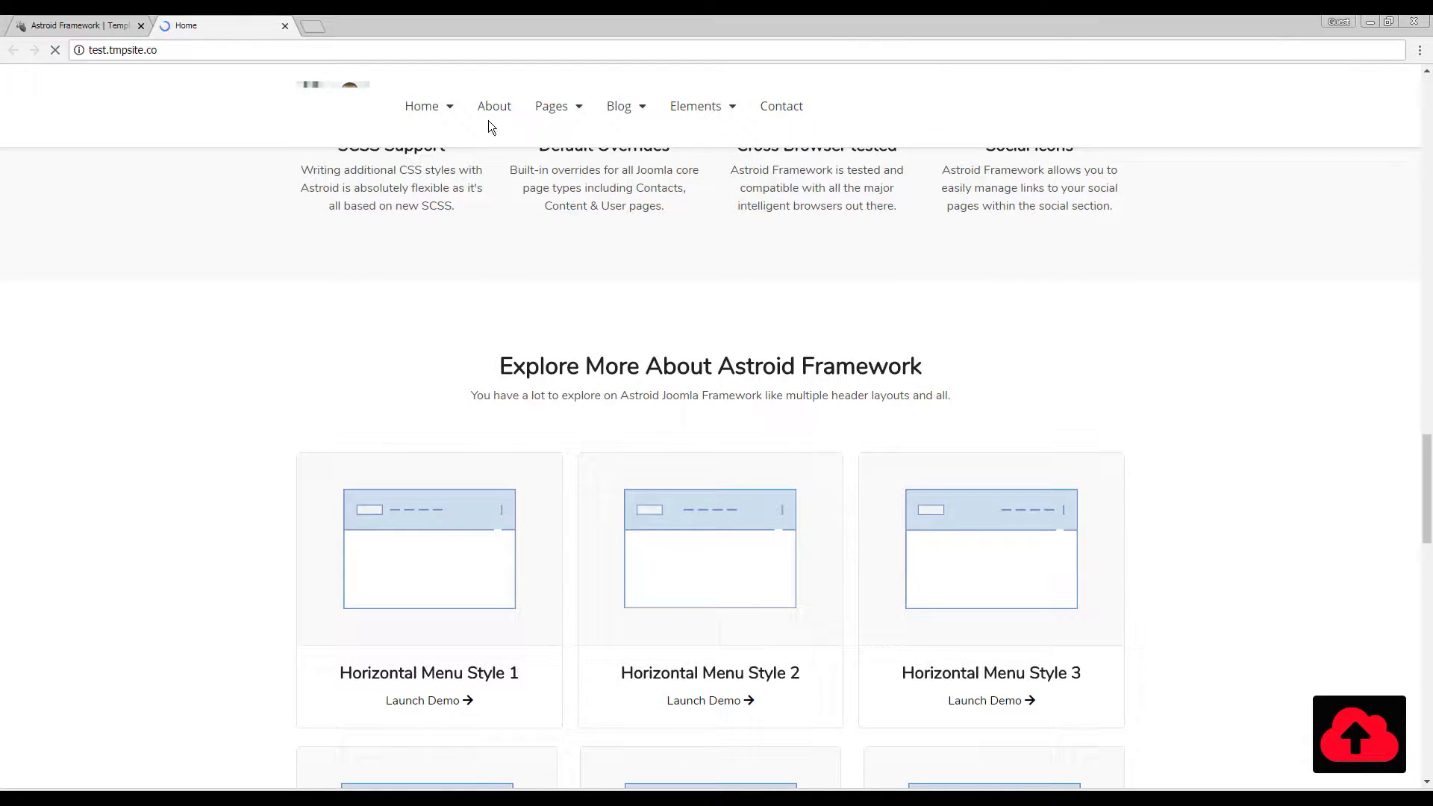
Step: Return to the header settings and set the sticky header on tablets and mobile to Static
click(56, 18)
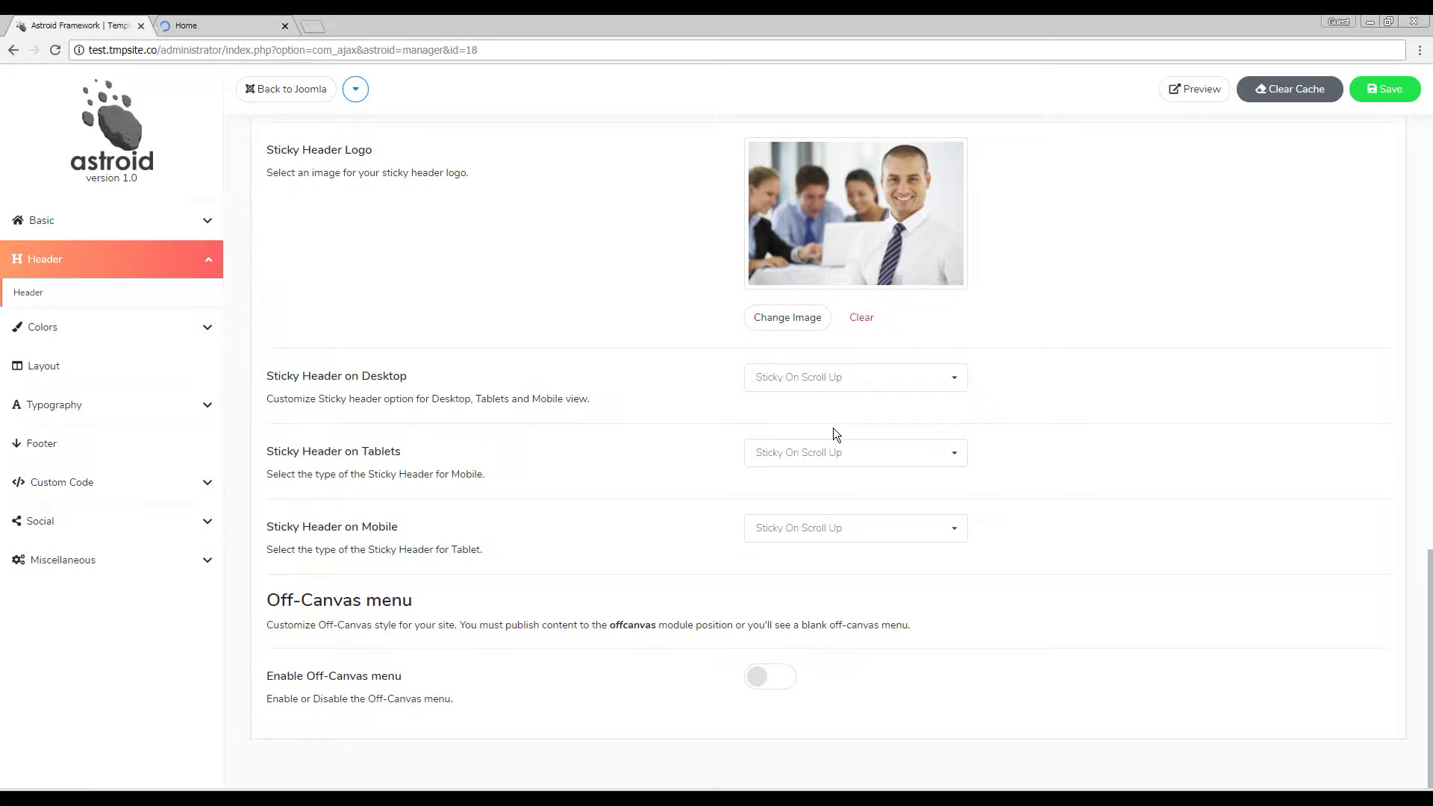
click(852, 462)
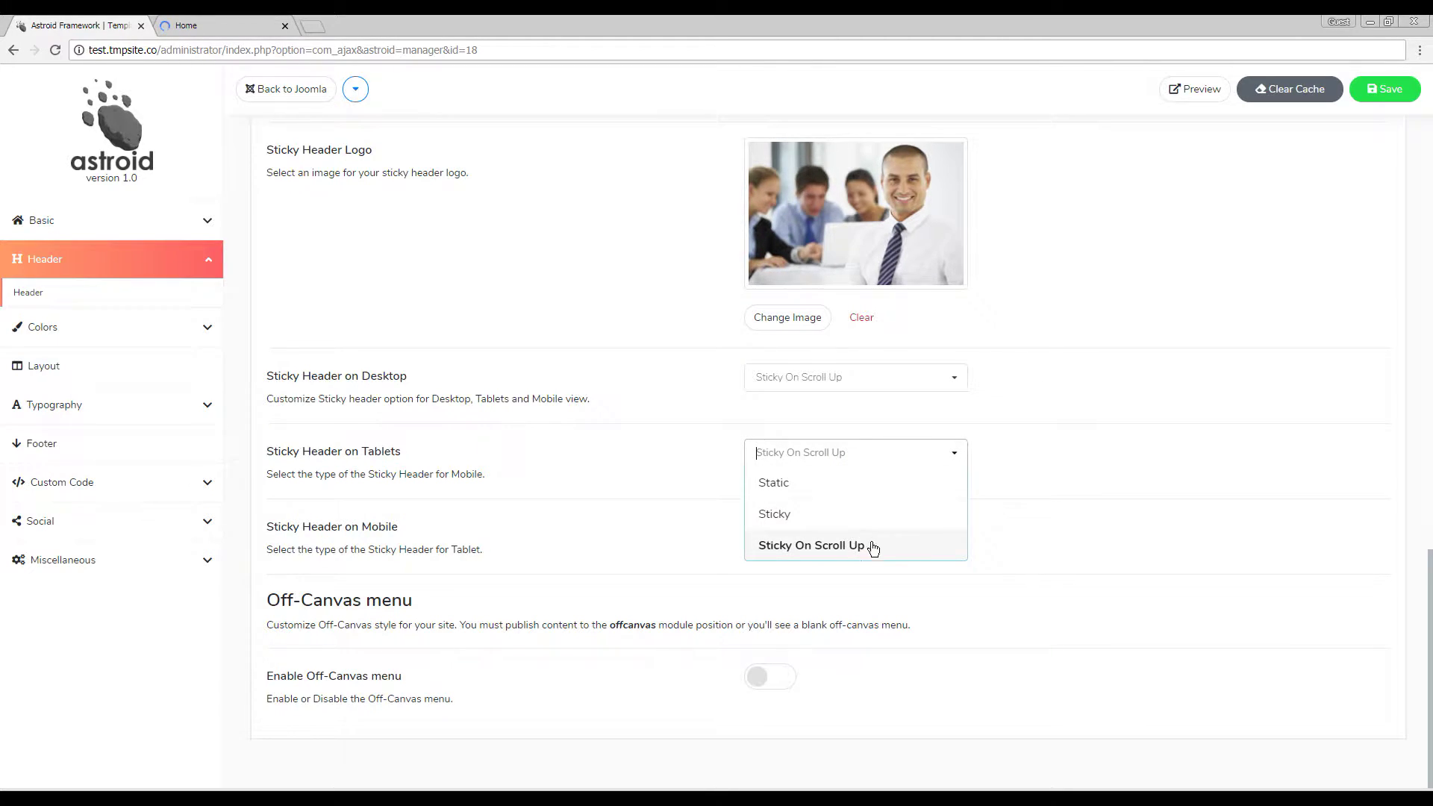
click(834, 485)
click(817, 528)
click(828, 558)
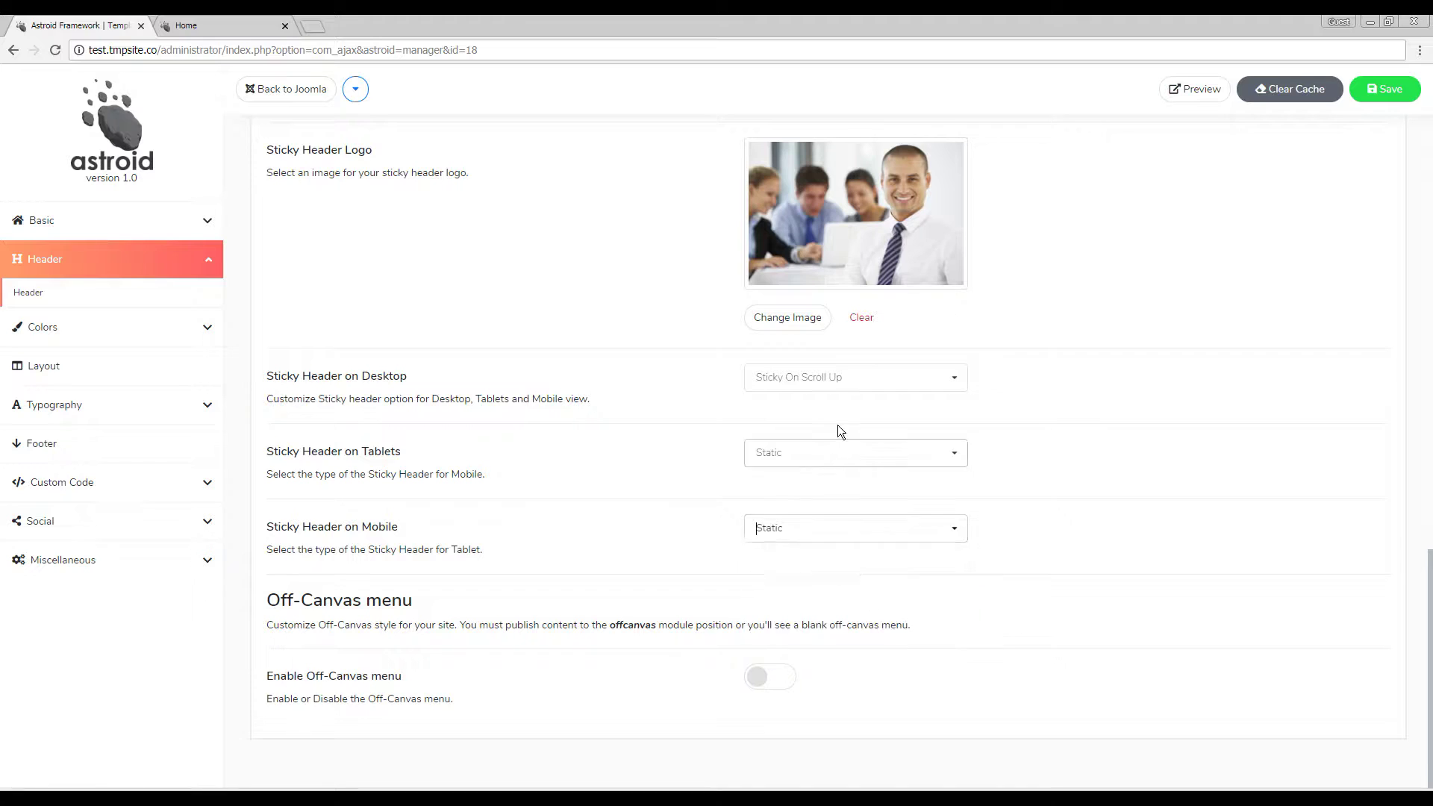
Step: Set the sticky header to Sticky on desktop and Sticky On Scroll Up on tablets and mobile, and save
click(835, 382)
click(772, 408)
click(801, 466)
click(821, 545)
click(813, 528)
click(802, 620)
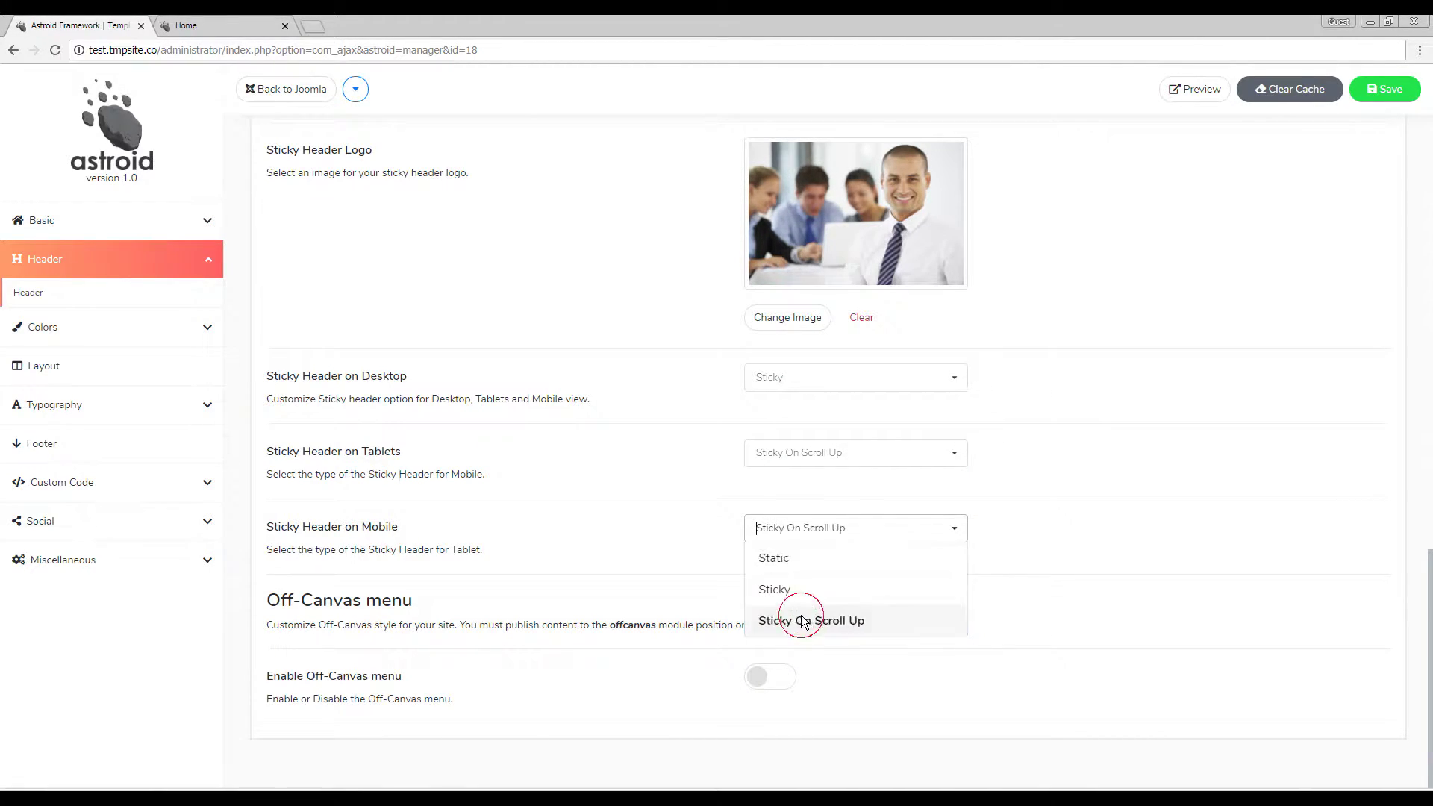
click(1377, 89)
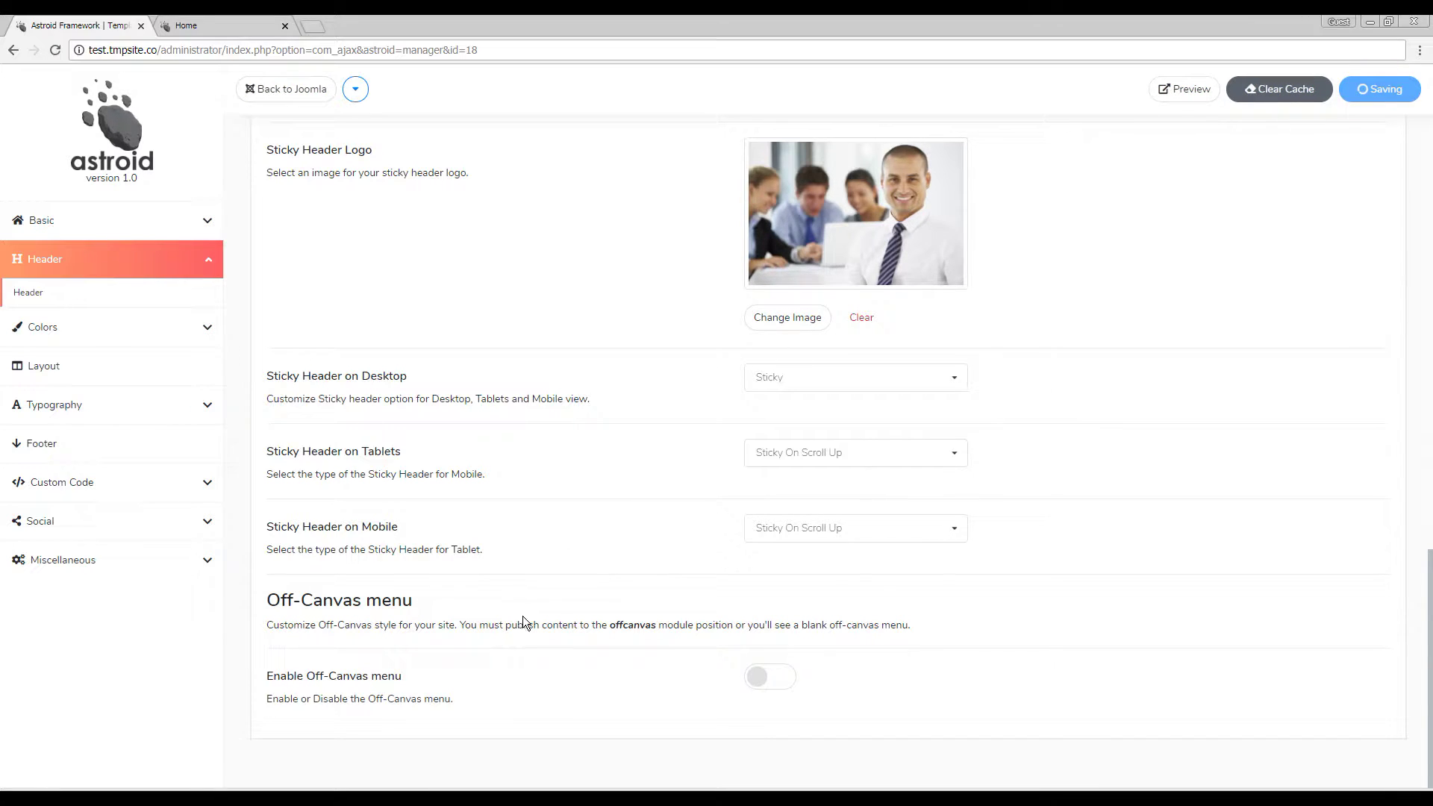
Step: Enable the Off-Canvas menu in the header settings and save the template
click(761, 676)
scroll(1000, 552, down, 3)
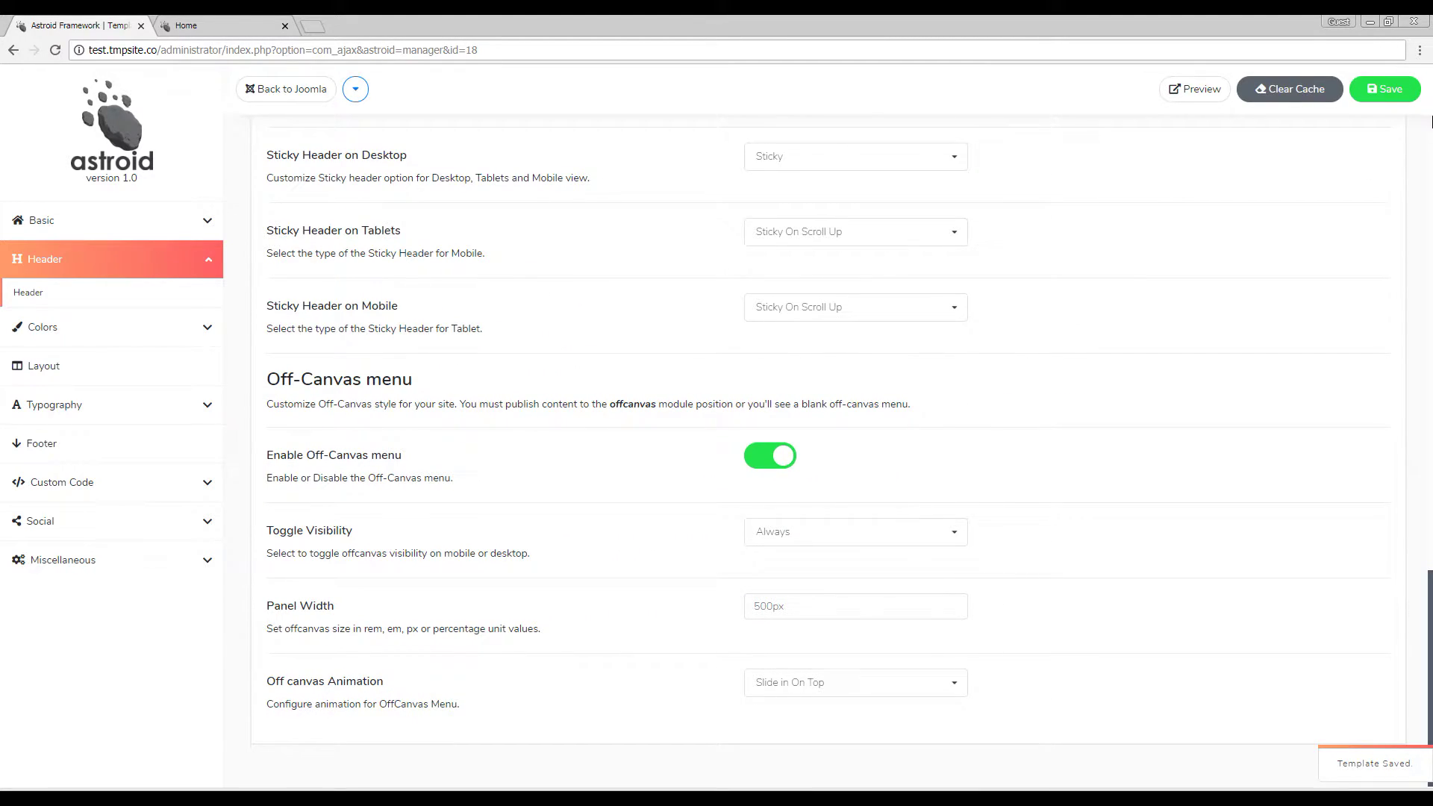
click(1383, 90)
Step: Reload the home page from its top, then open and close the off-canvas menu to check it
click(209, 25)
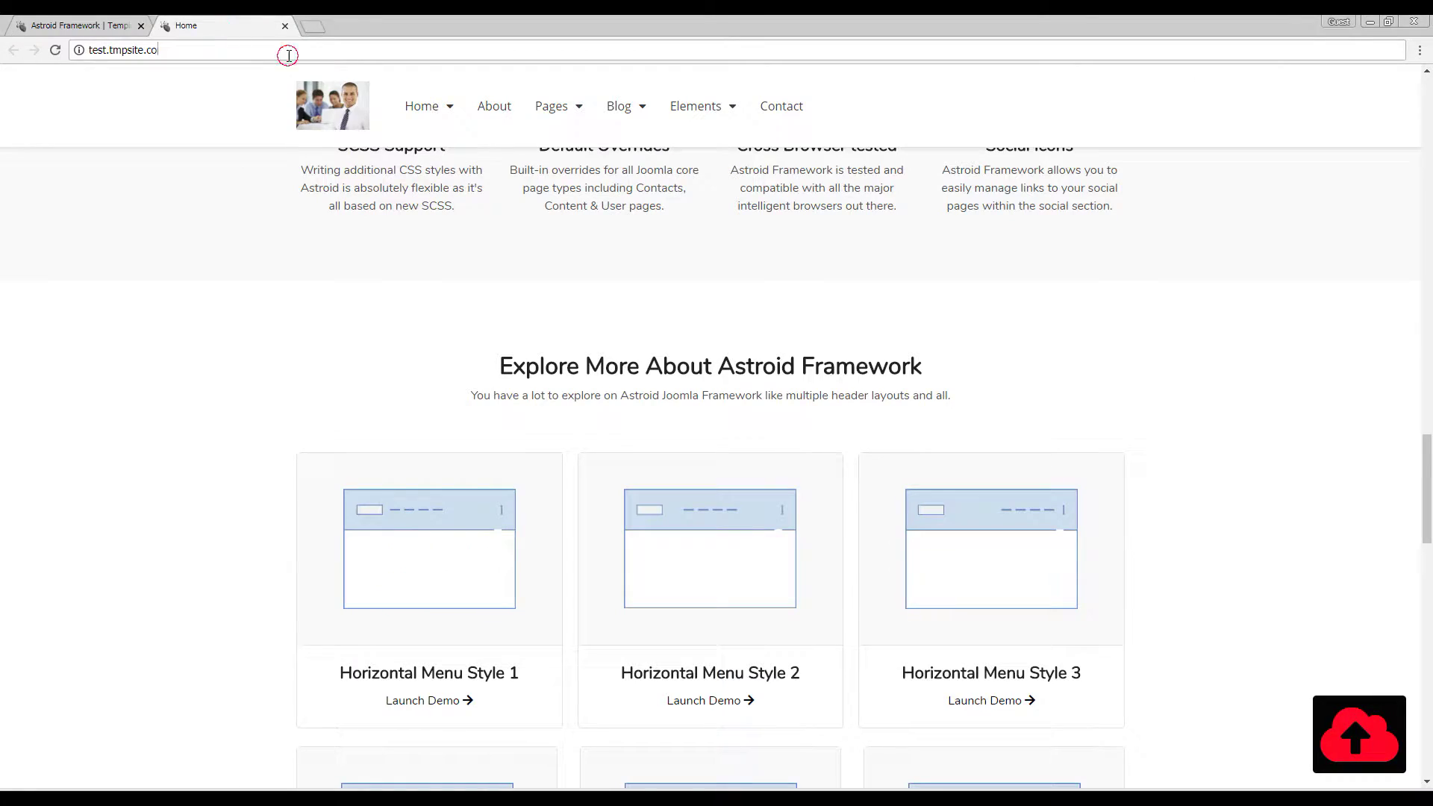
click(288, 51)
scroll(833, 379, up, 8)
scroll(832, 379, up, 15)
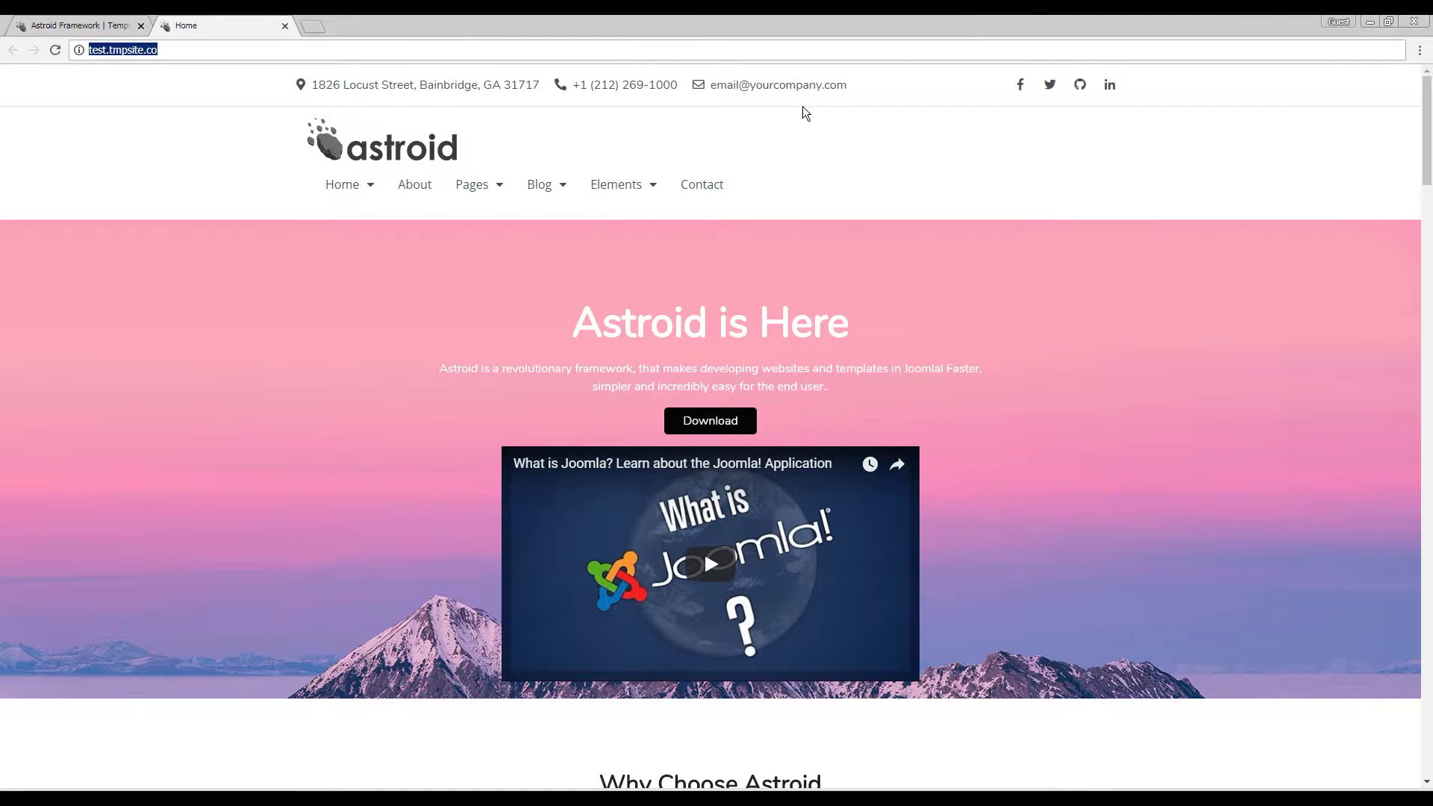
key(Return)
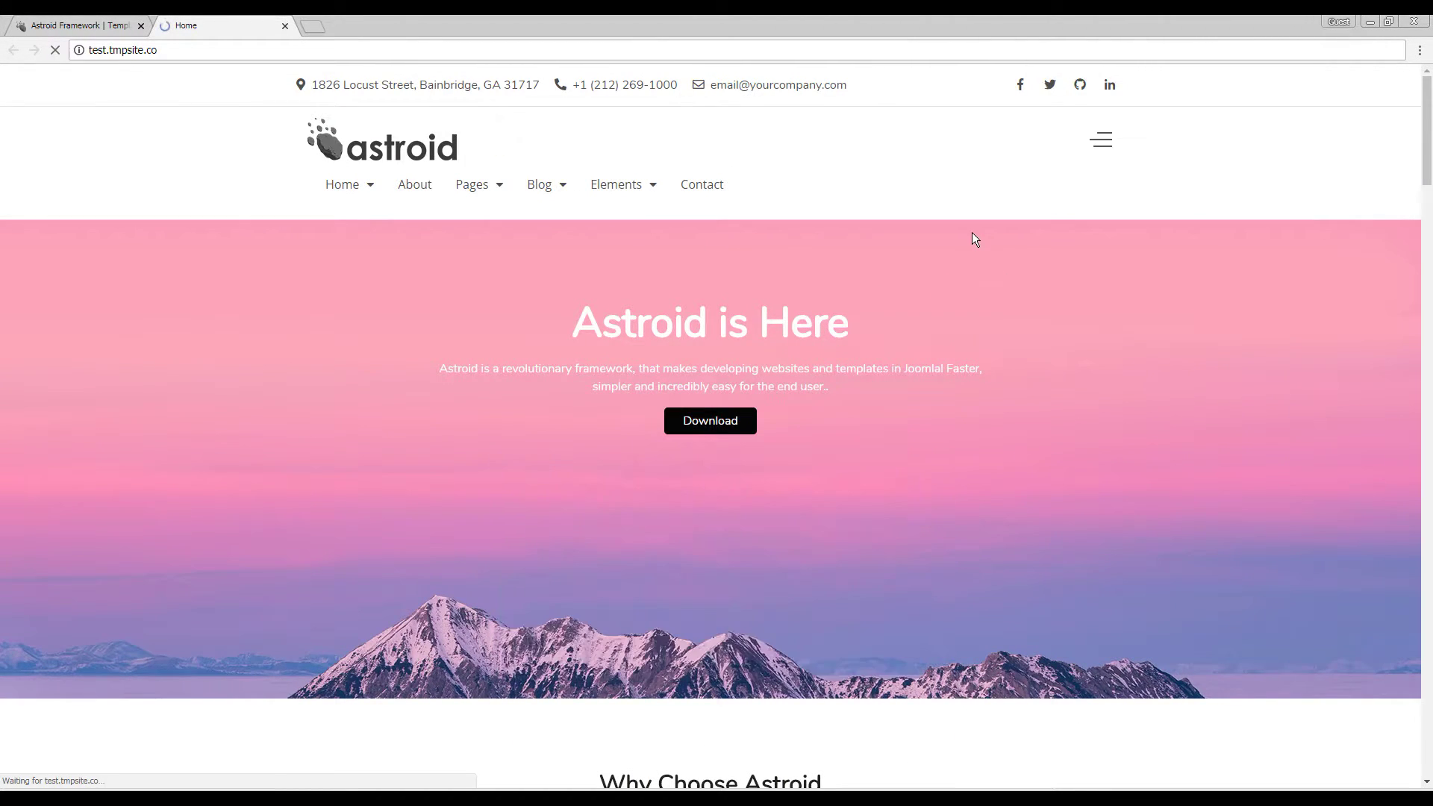
click(1099, 139)
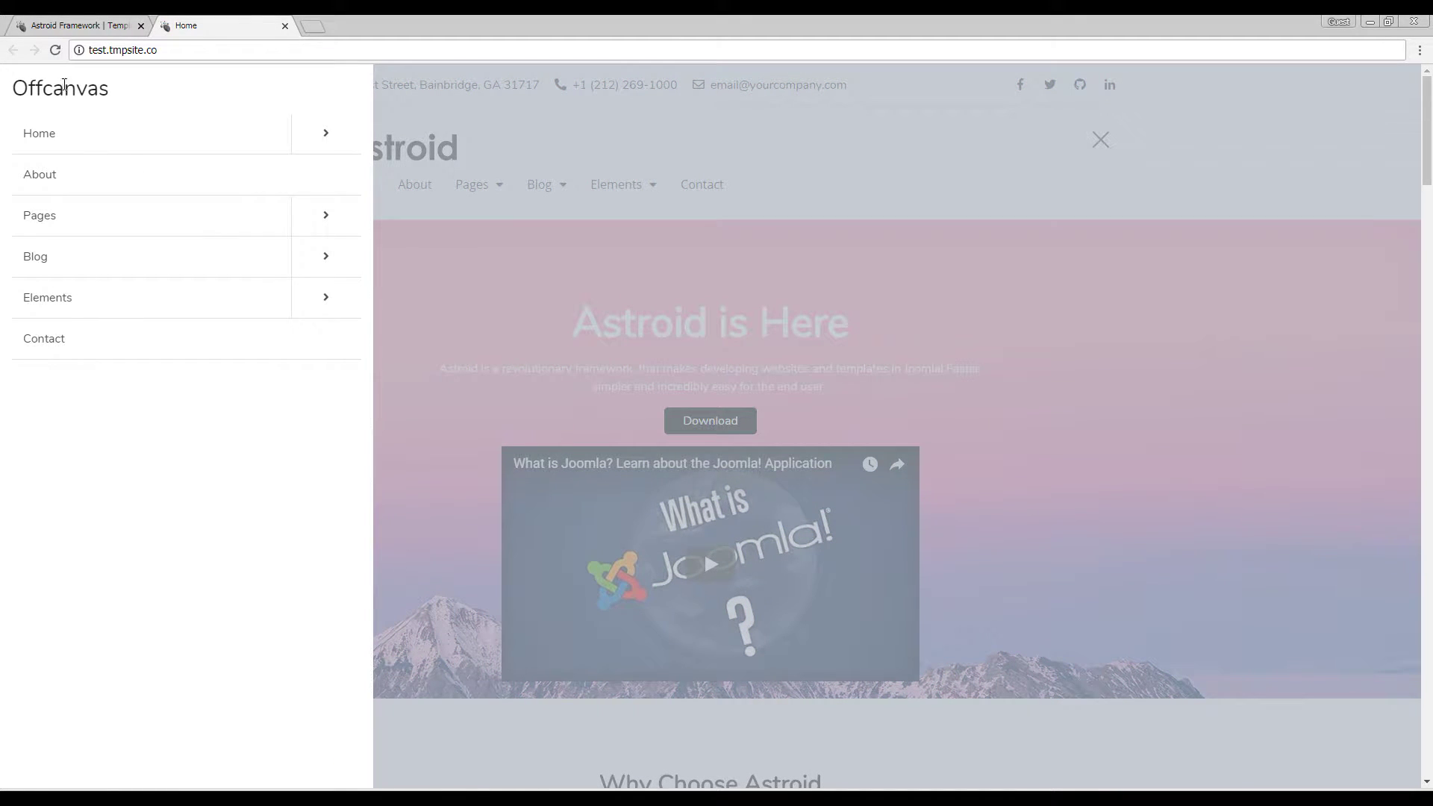
click(541, 228)
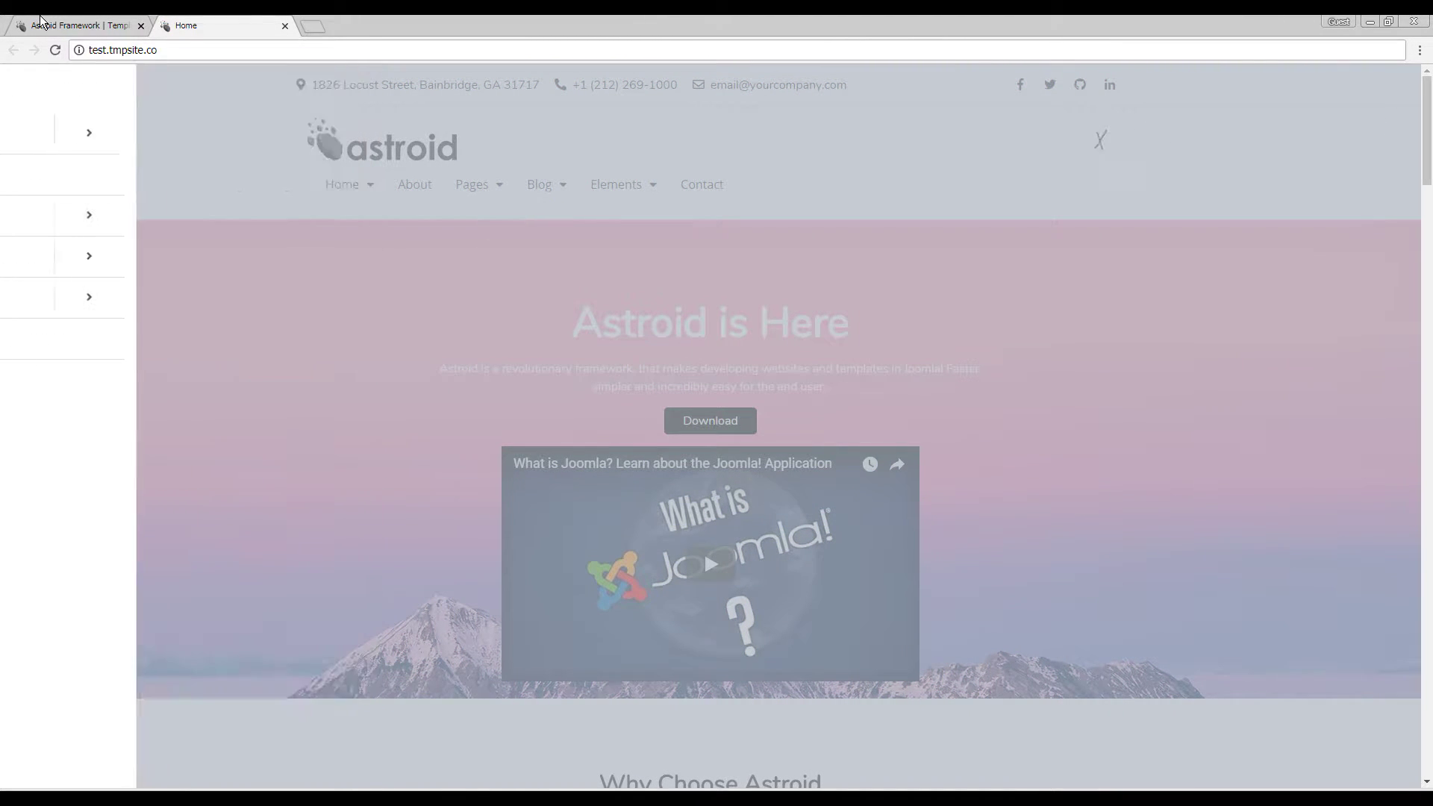
Step: Compare the offcanvas module position named in the header settings with the off-canvas panel opened on the site
click(67, 23)
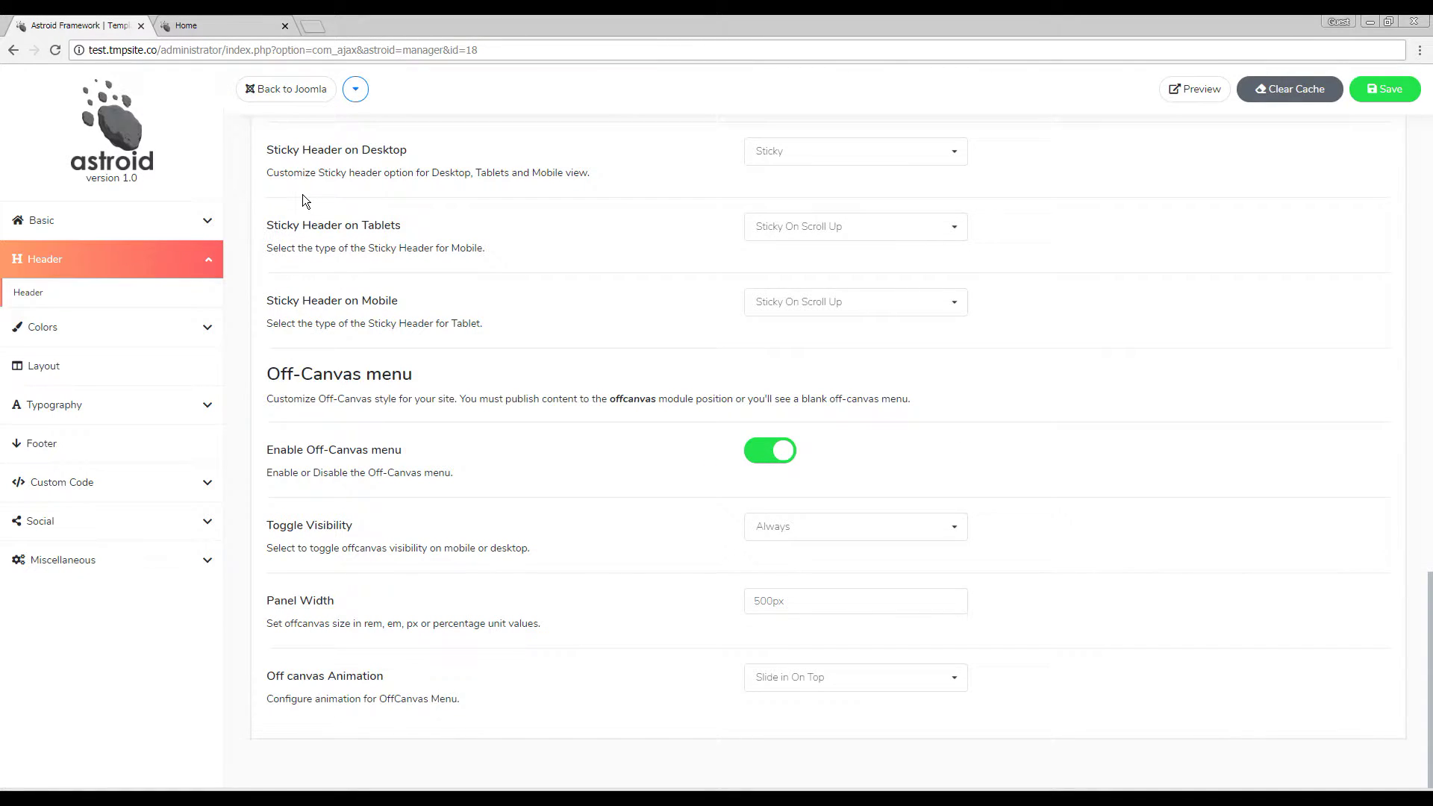
click(190, 24)
click(1103, 143)
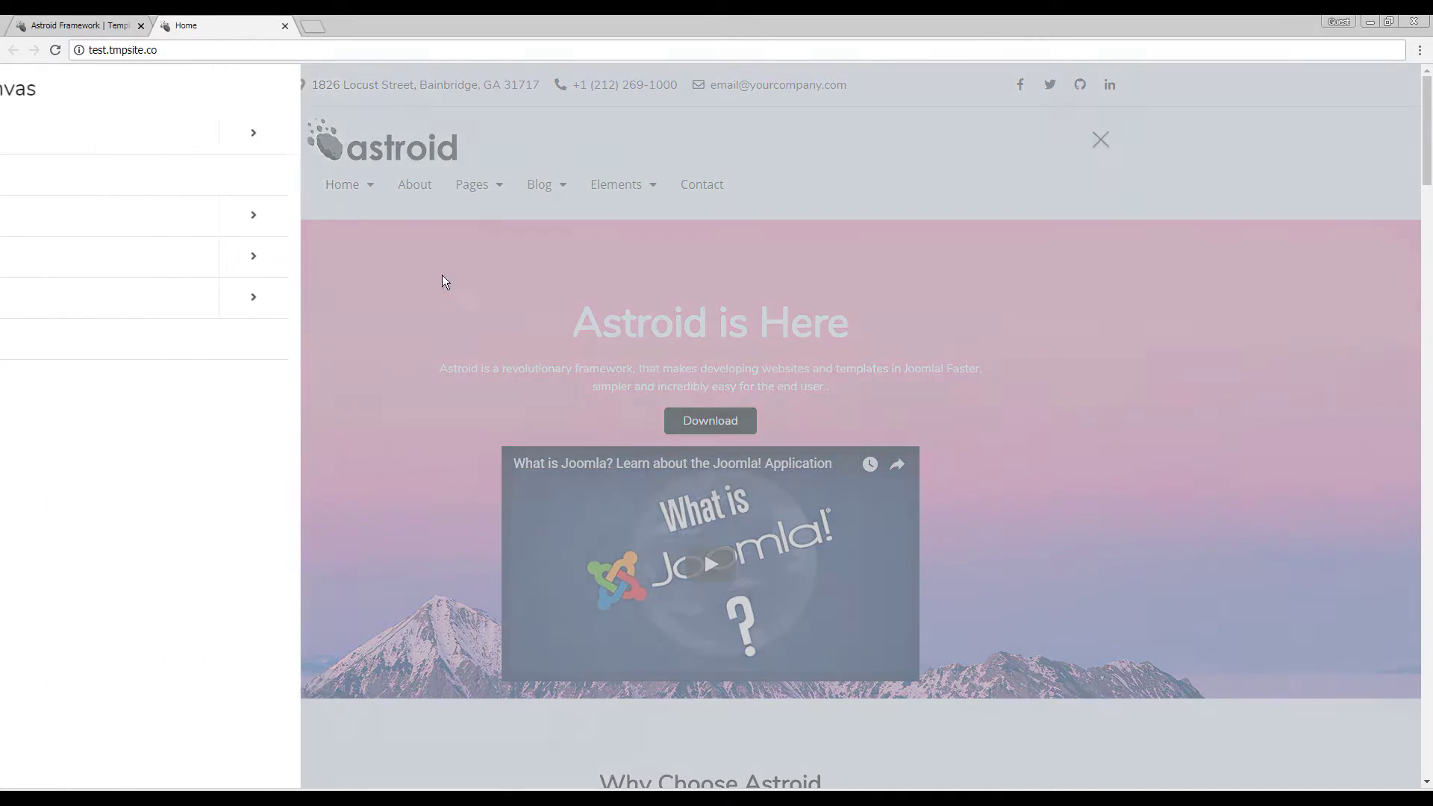
key(ctrl+1)
double_click(638, 399)
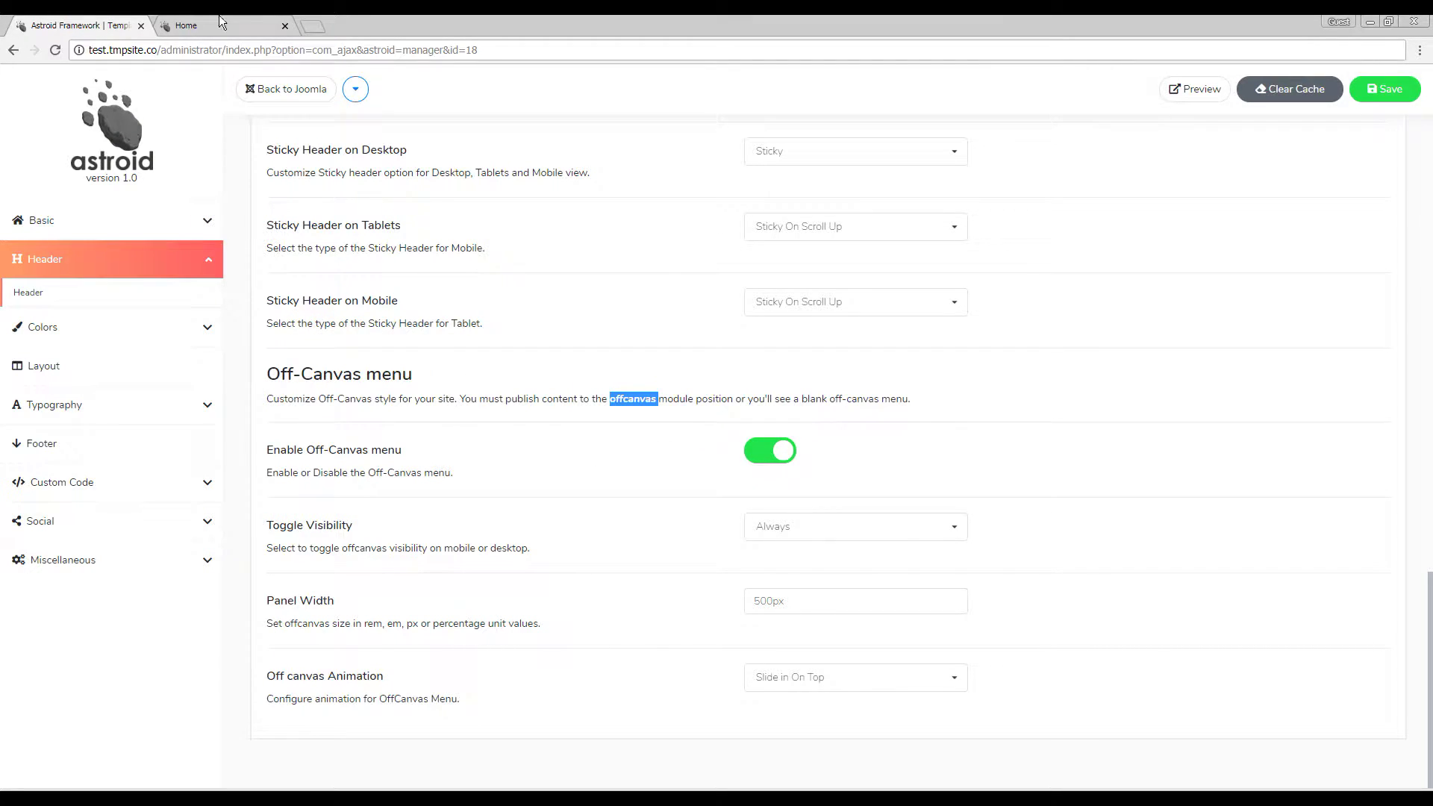
click(189, 25)
click(99, 20)
Step: Review the off-canvas toggle visibility options, keep Always, and set the panel width to 320px
click(824, 523)
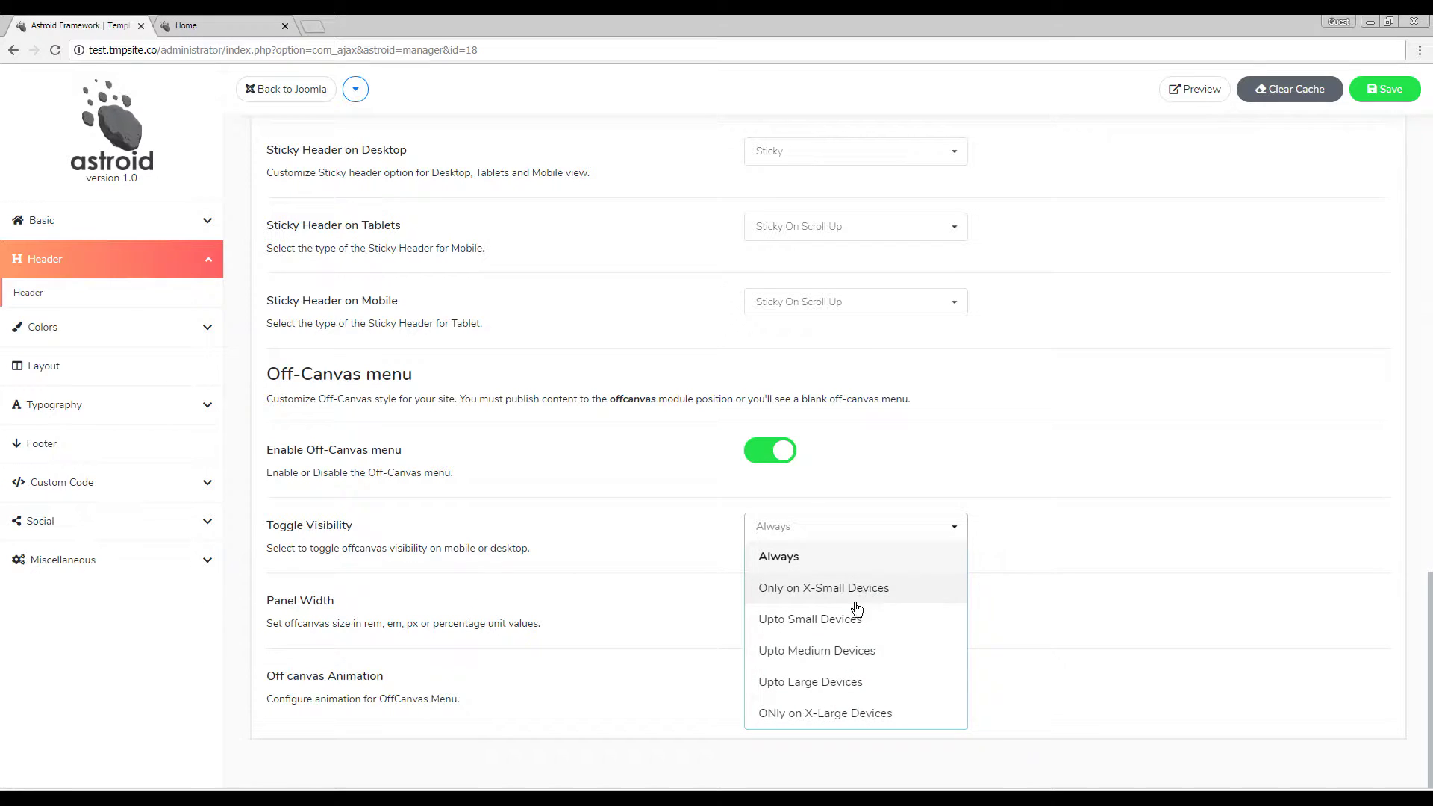
click(1051, 579)
drag(773, 600, 715, 601)
text(320)
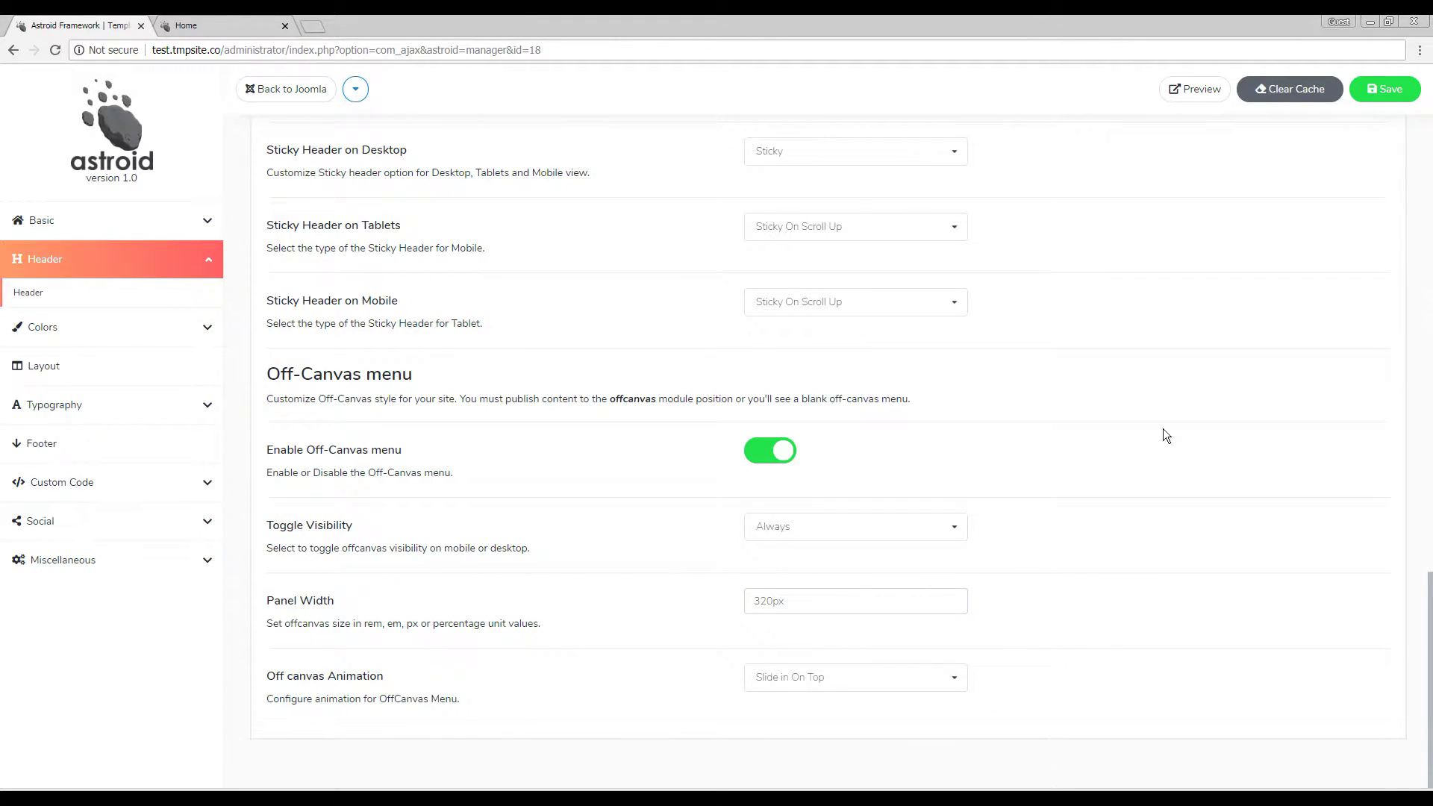
Step: Review the off-canvas animation options, set the panel width to 300px and save the template
click(840, 679)
click(838, 683)
drag(773, 597, 724, 597)
text(300)
click(1386, 90)
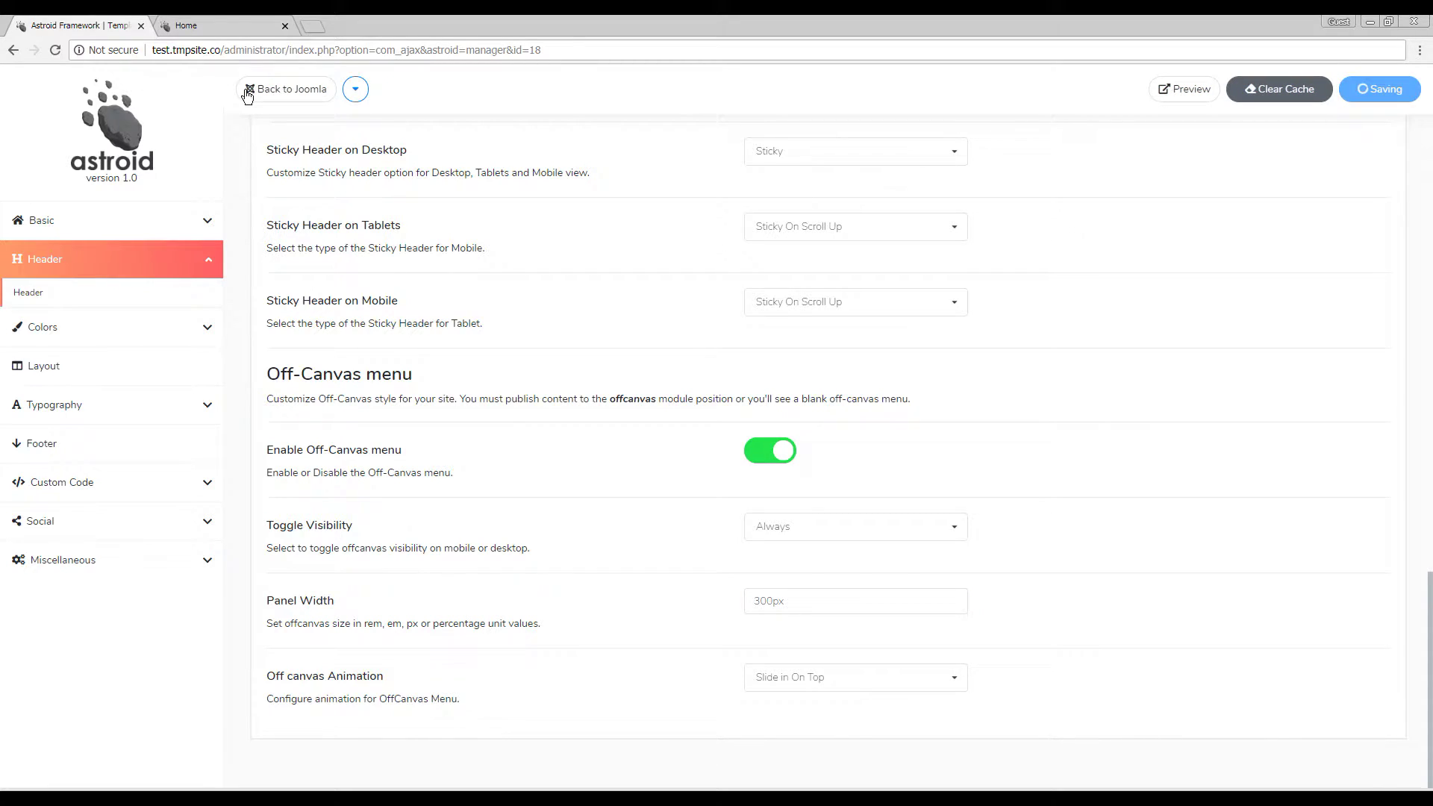
Step: Reload the home page, then open and close the off-canvas menu to check the 300px panel sliding in on top
click(220, 25)
click(226, 50)
key(Return)
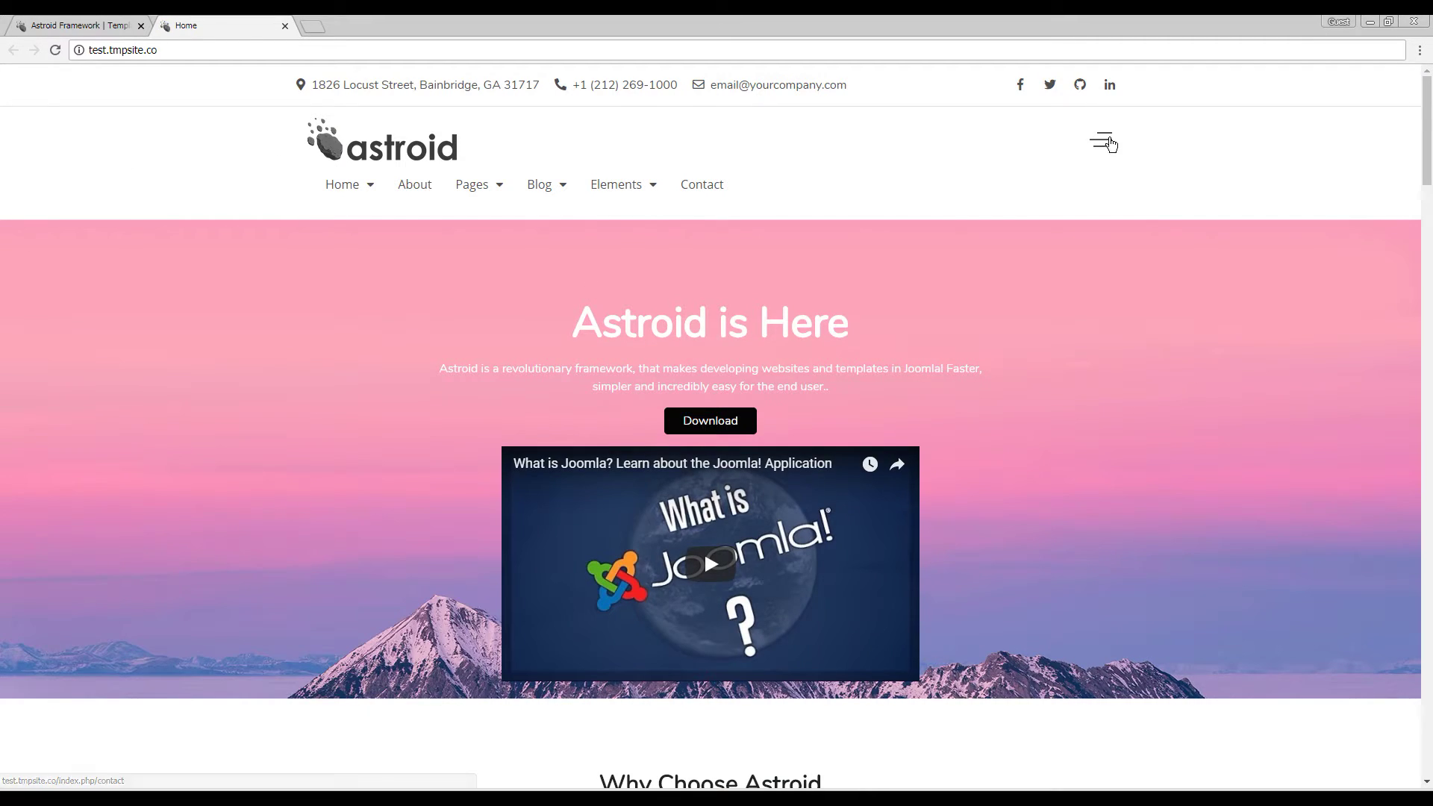
click(1110, 144)
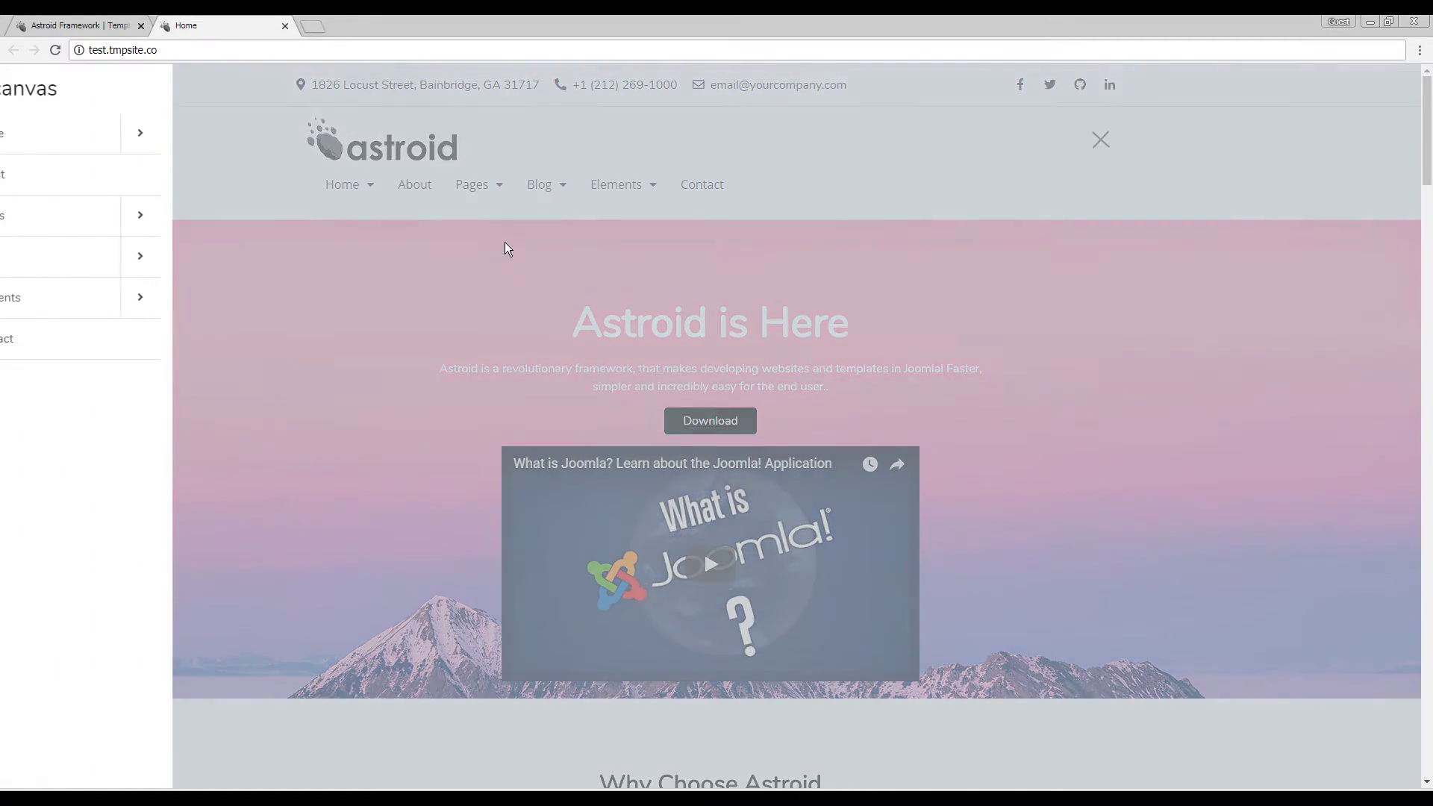
click(432, 266)
Step: Change the off-canvas animation to Push in the header settings and save the template
click(79, 25)
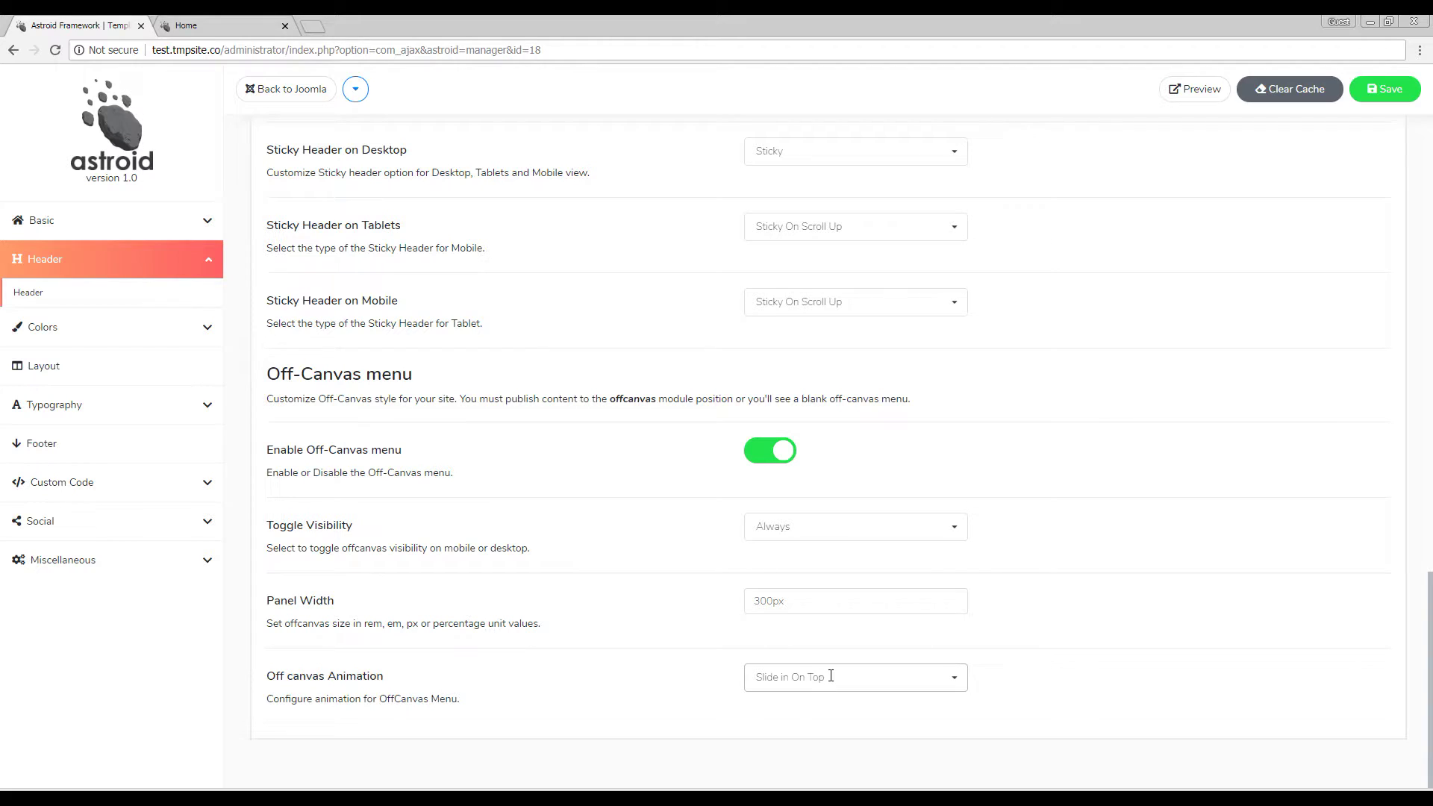
click(871, 675)
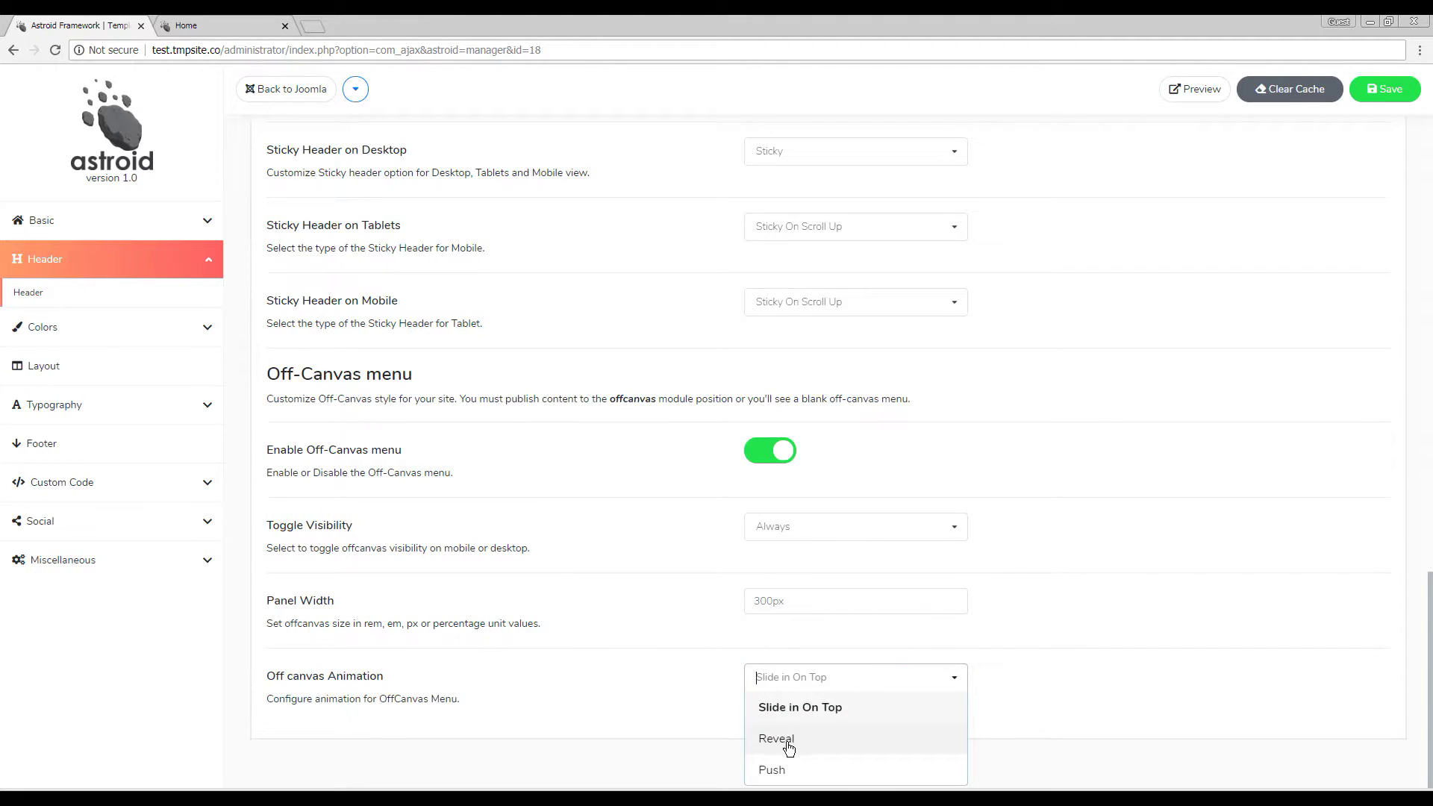
click(773, 769)
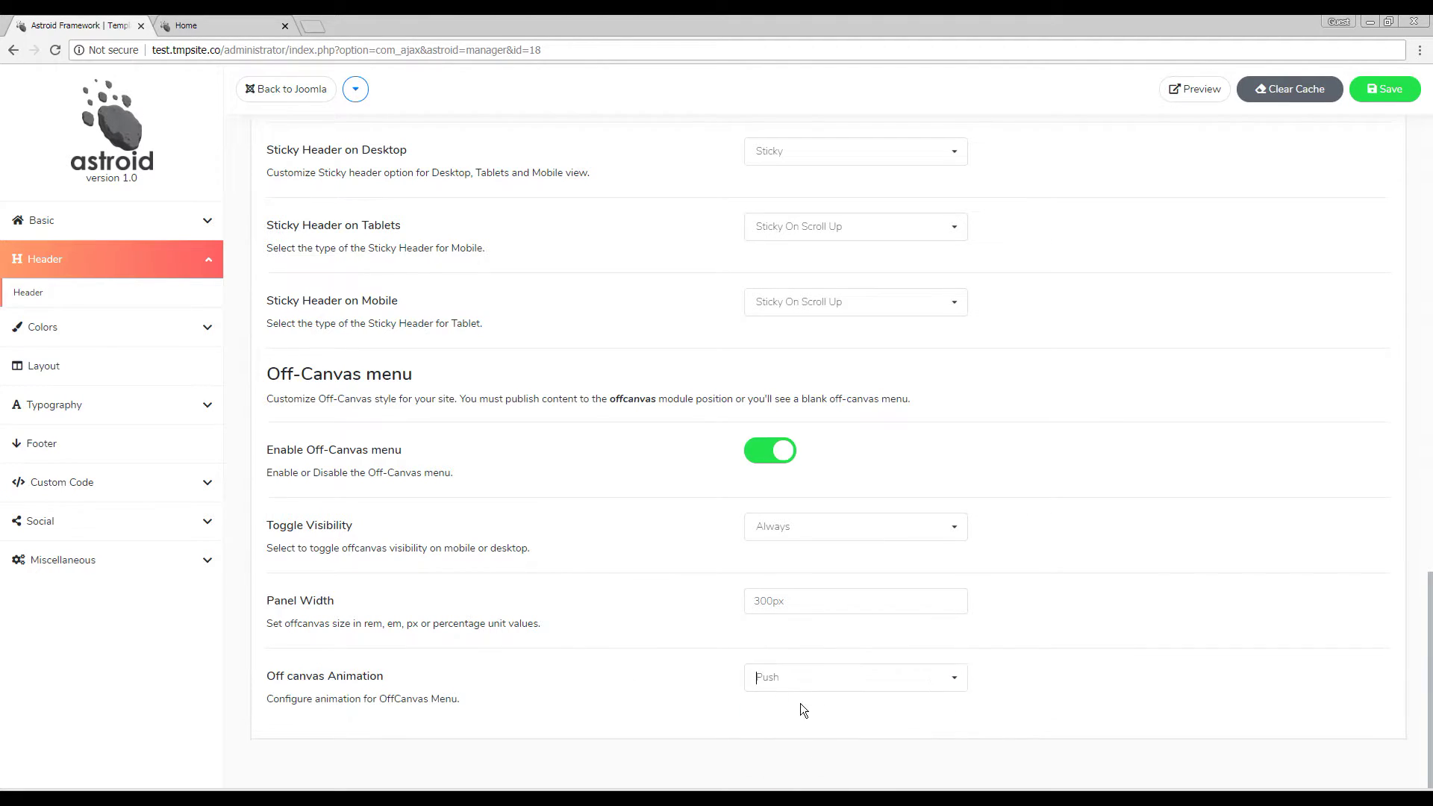
click(1385, 89)
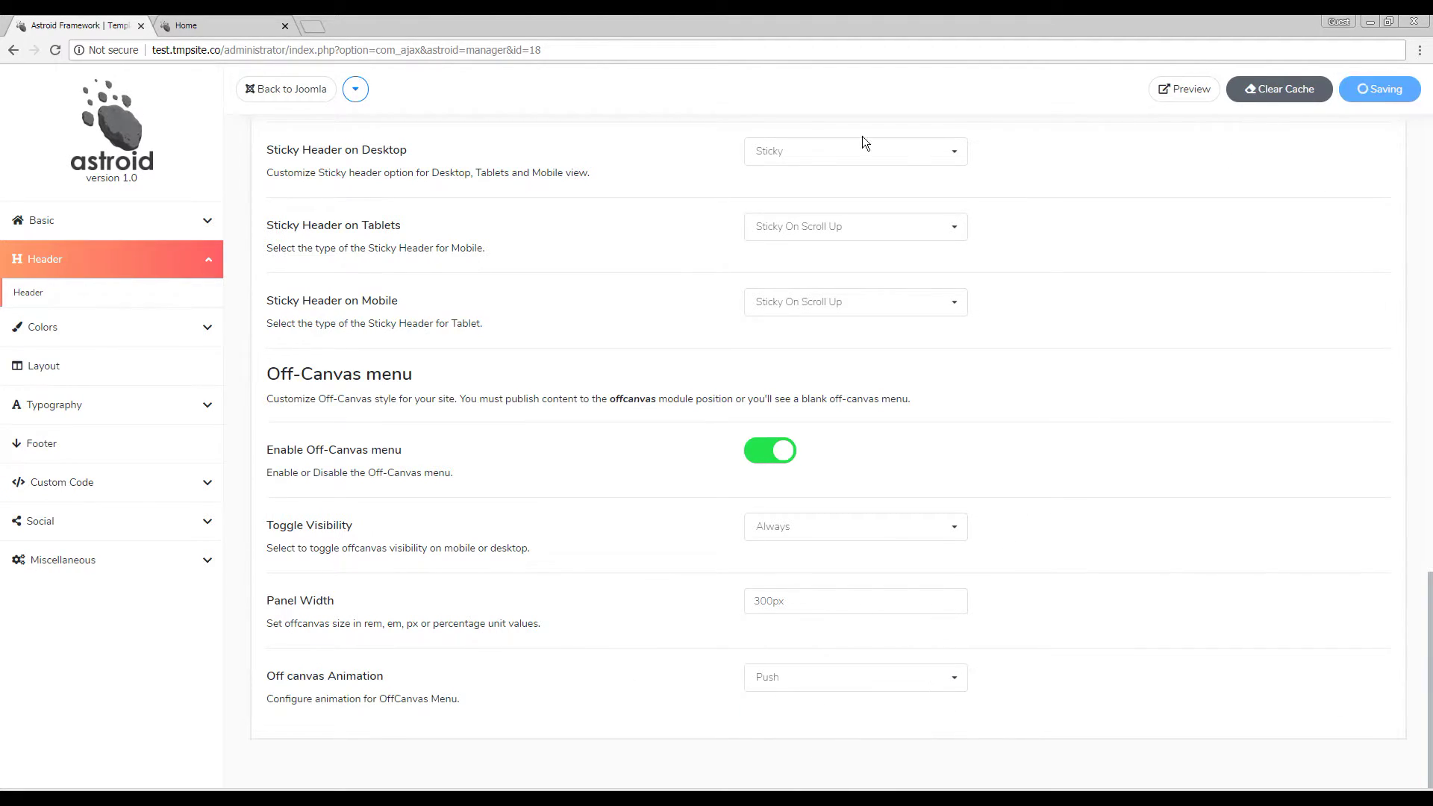
Step: Reload the home page, then open and close the off-canvas menu to check the Push animation
click(233, 21)
click(251, 46)
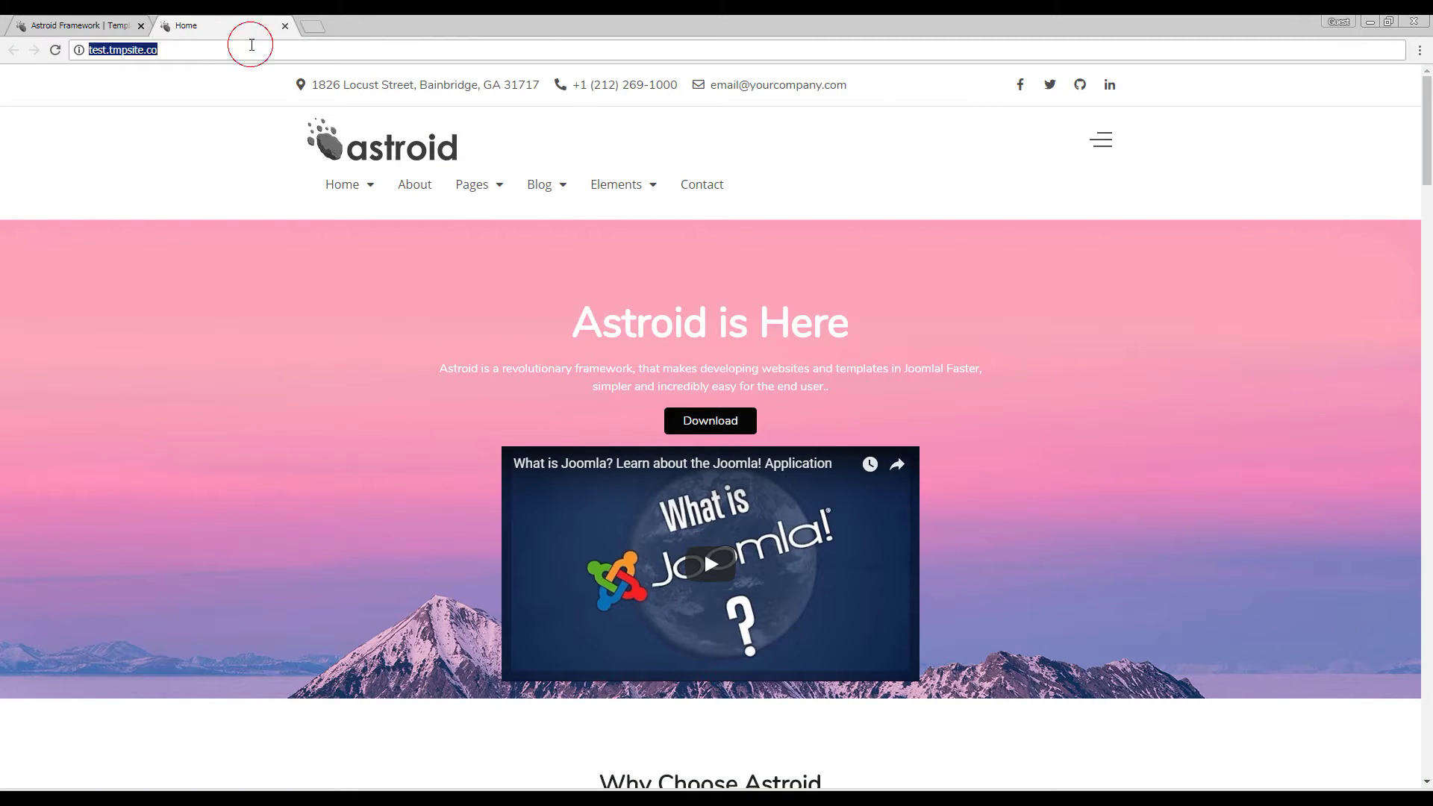
key(Return)
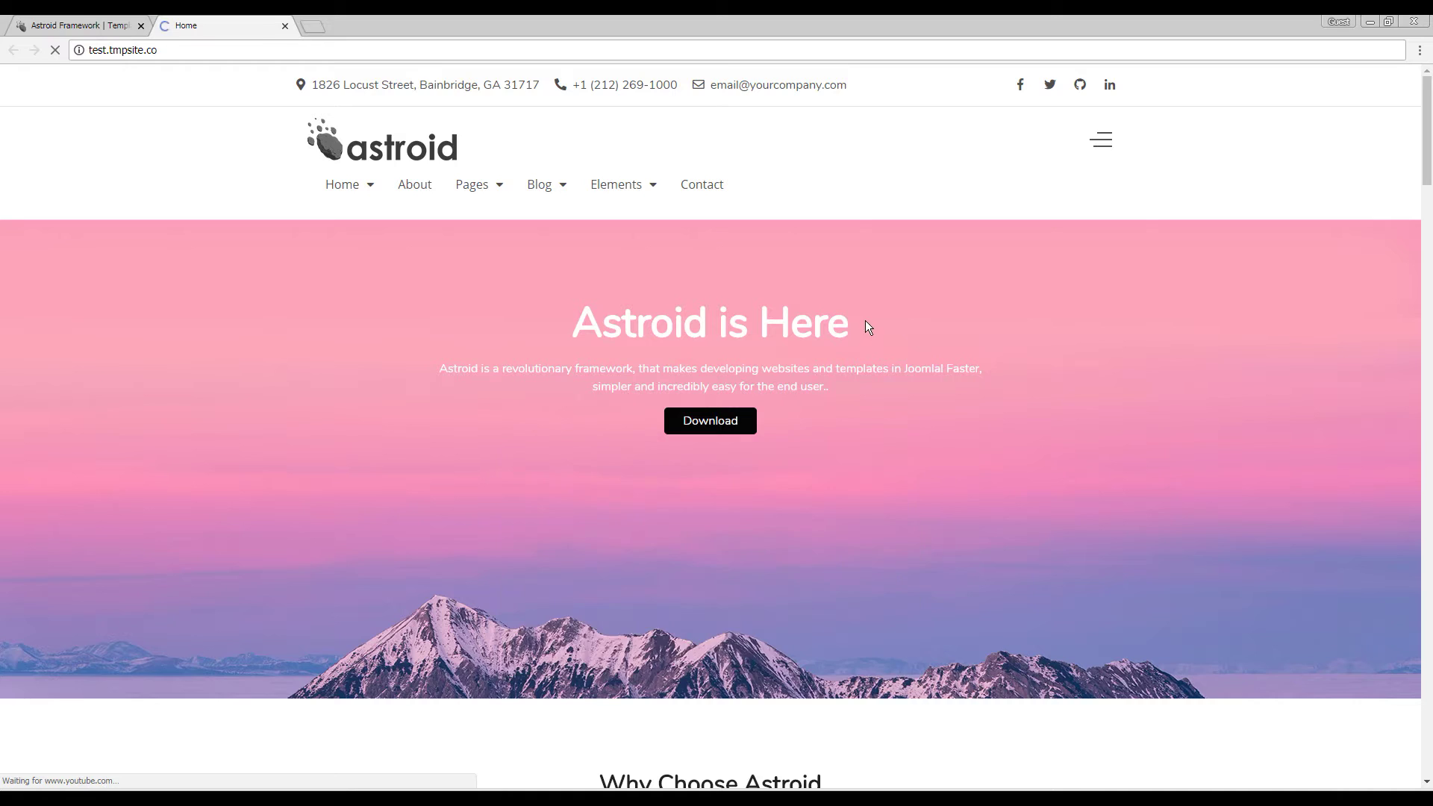
click(1100, 140)
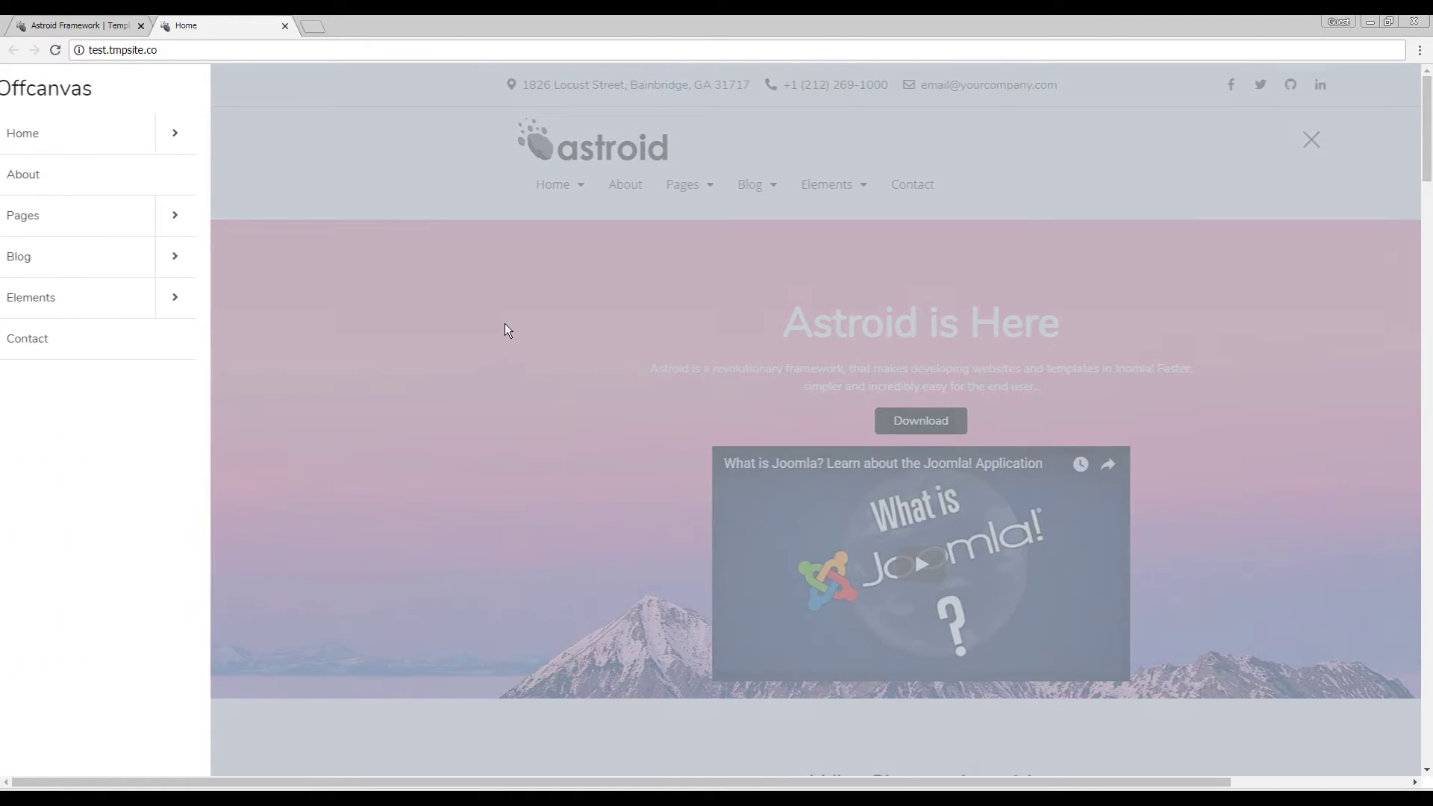
click(320, 285)
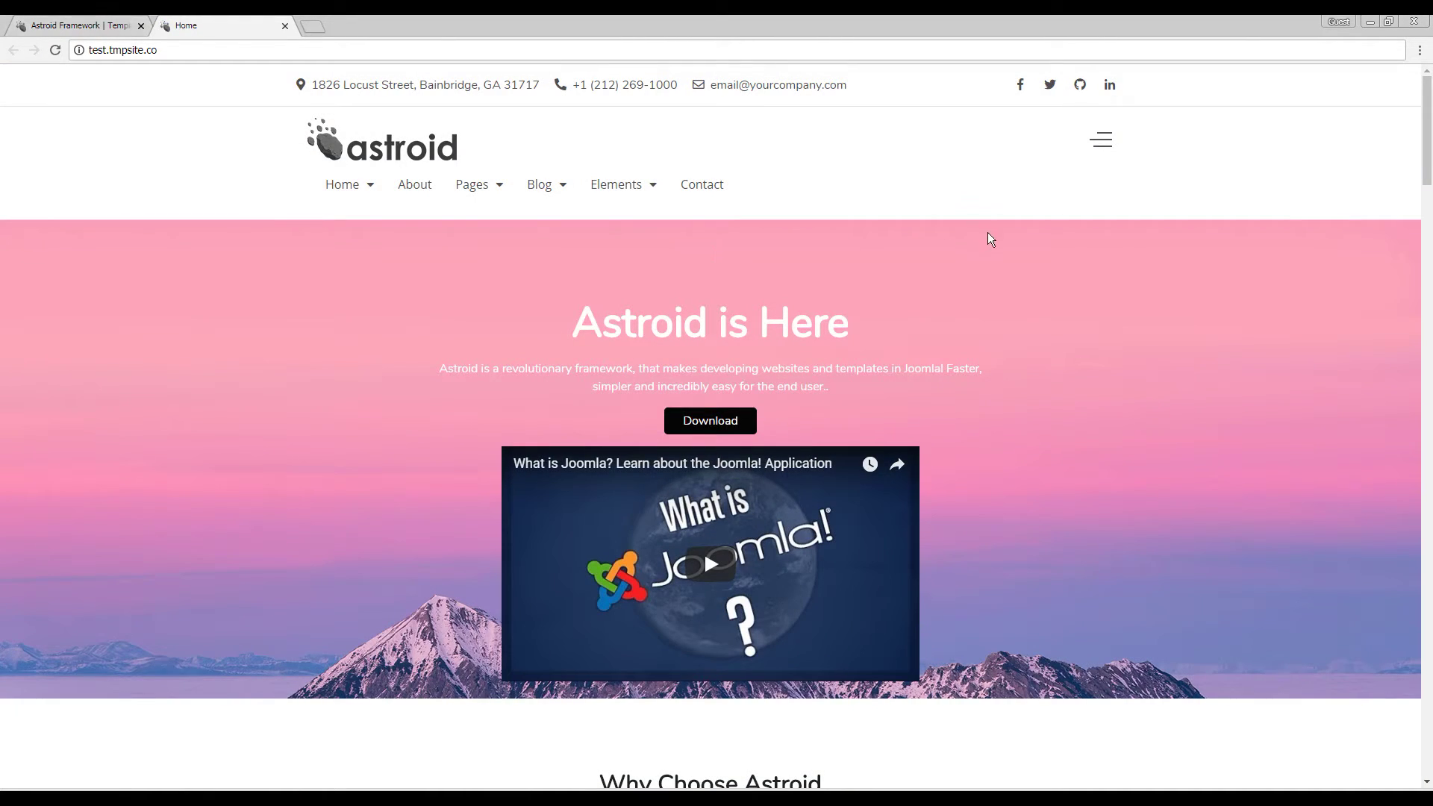
Step: Set the social profiles' module position to offcanvas in the template settings and save the template
click(128, 22)
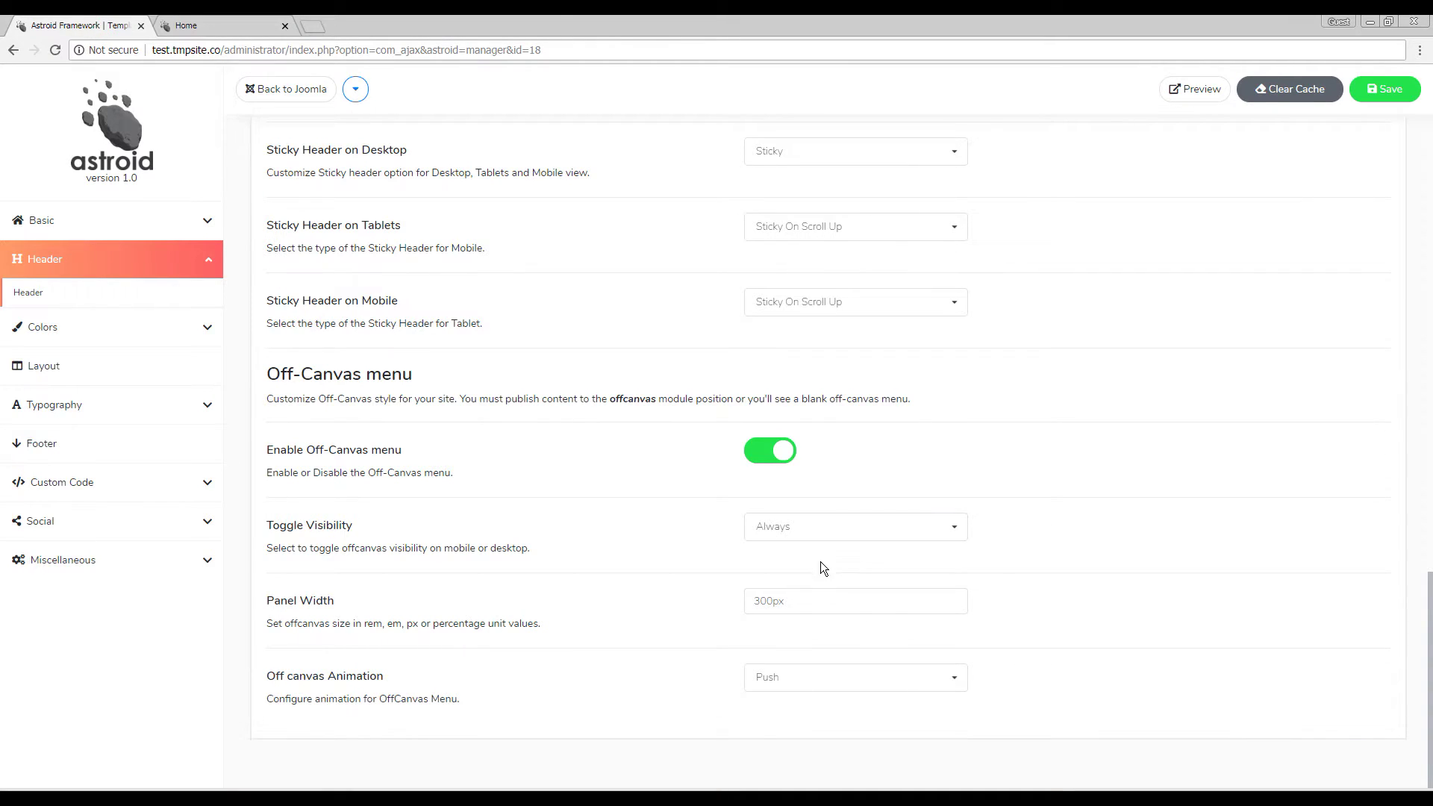
double_click(622, 399)
click(89, 520)
click(841, 235)
text(off)
key(Return)
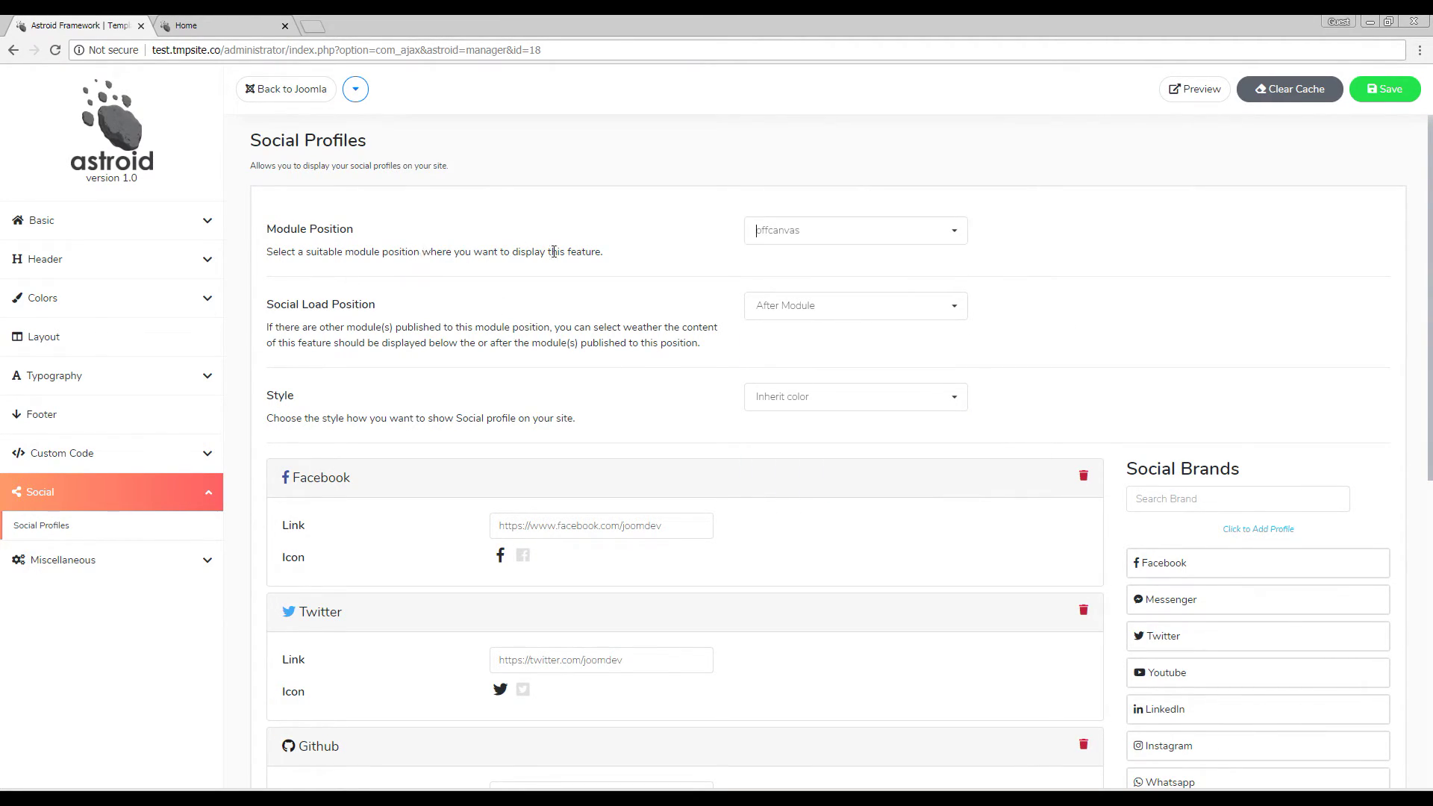
click(1380, 101)
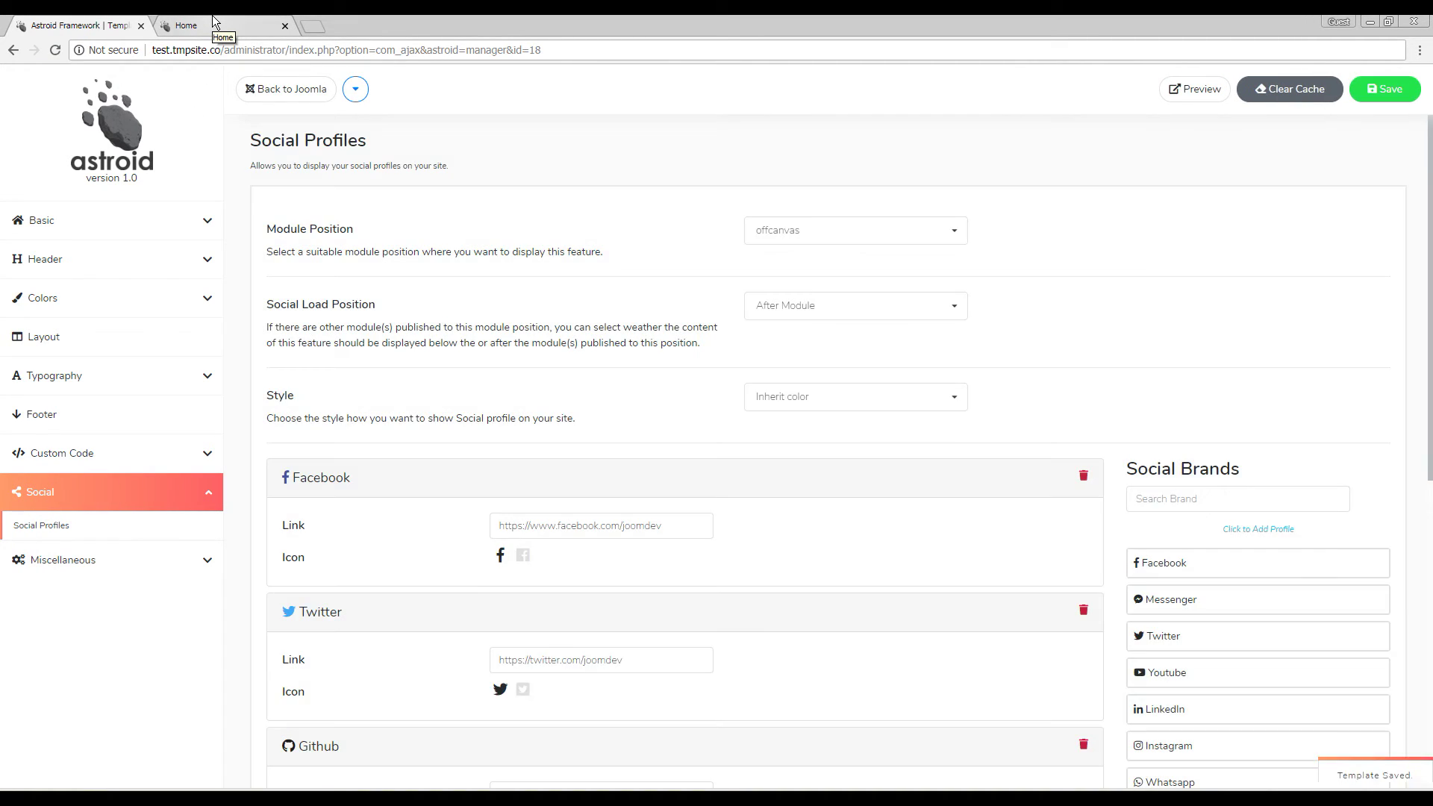
Step: Reload the home page and open the off-canvas panel to check the social profile icons
click(213, 23)
click(309, 56)
key(Return)
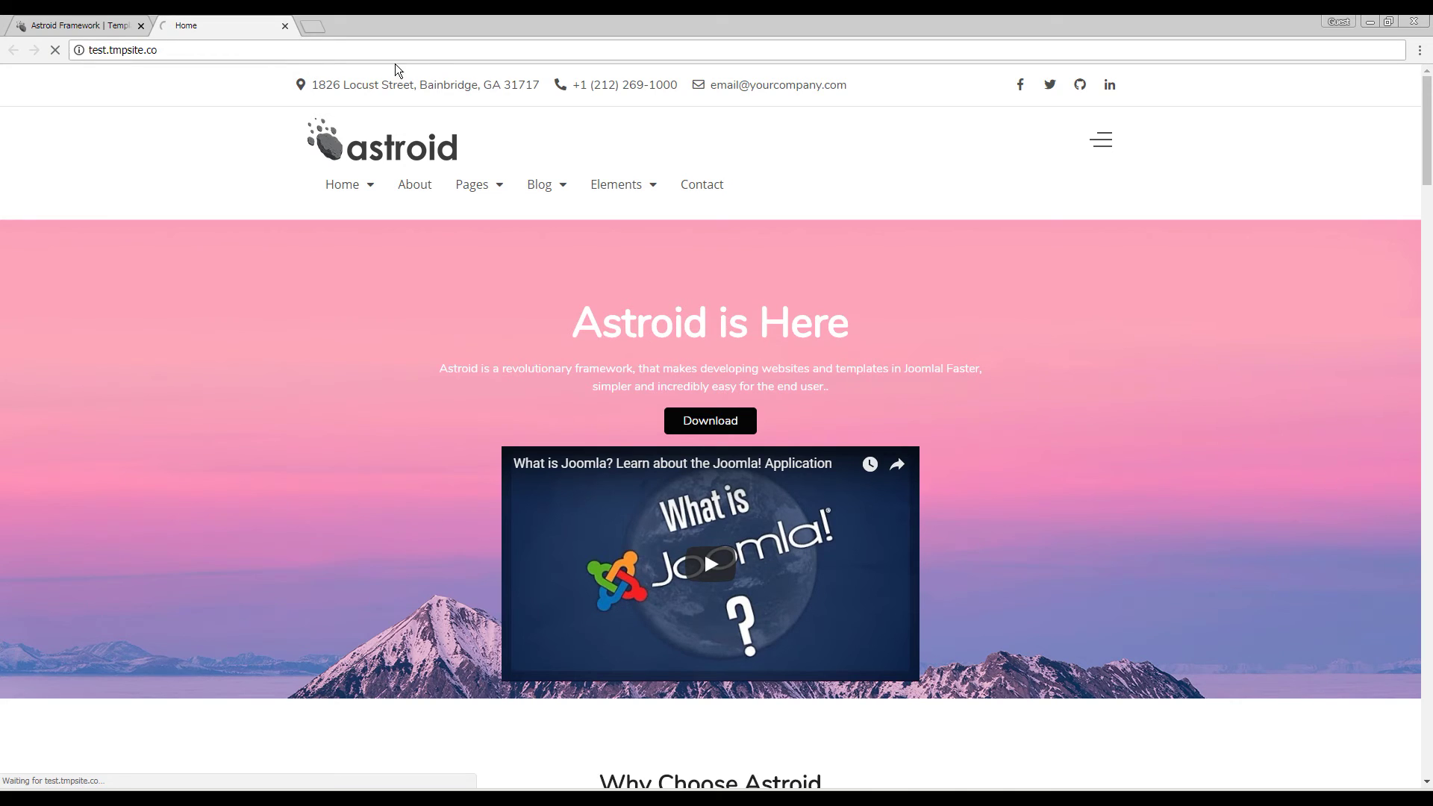
click(1101, 144)
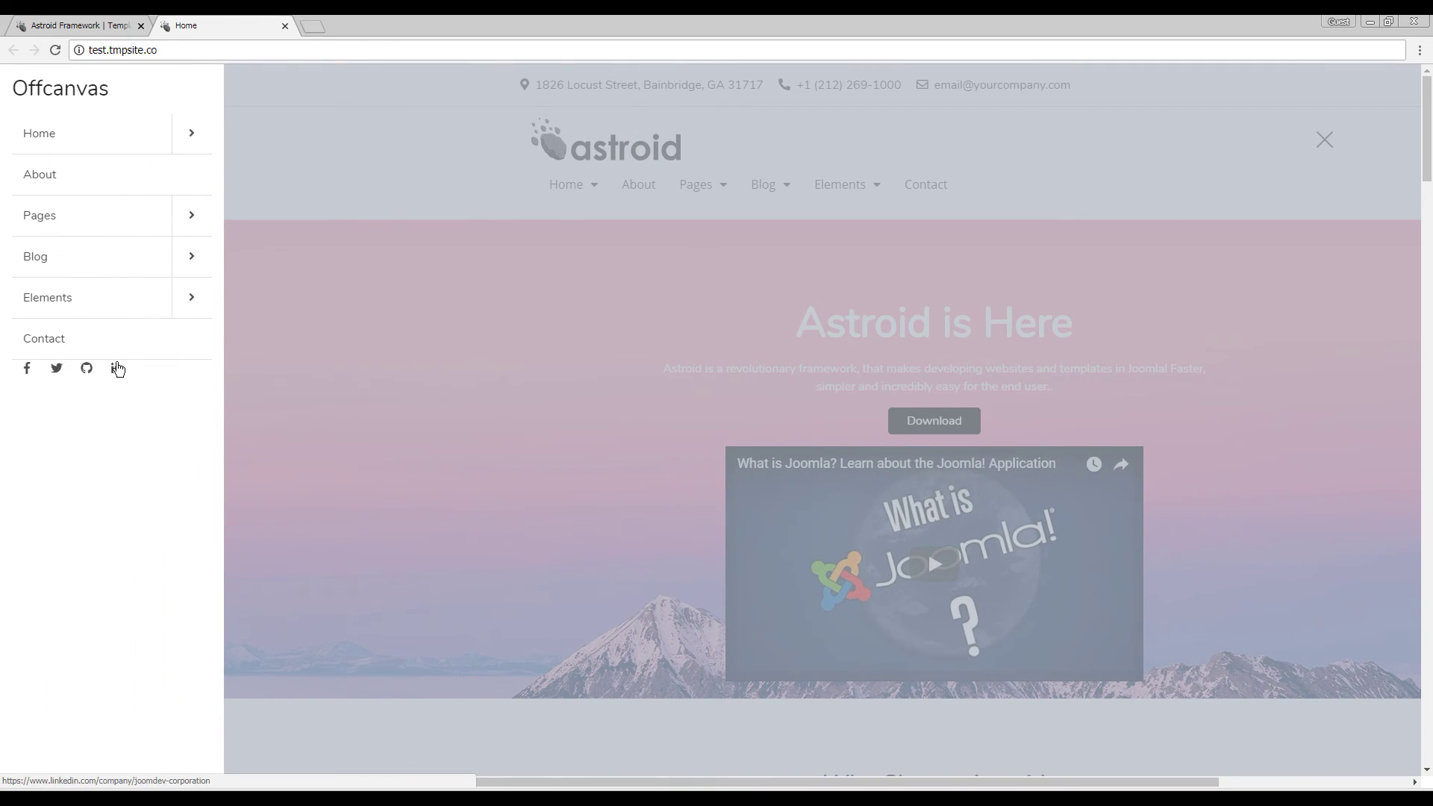
Step: Return to the template settings and open the Header section
click(68, 20)
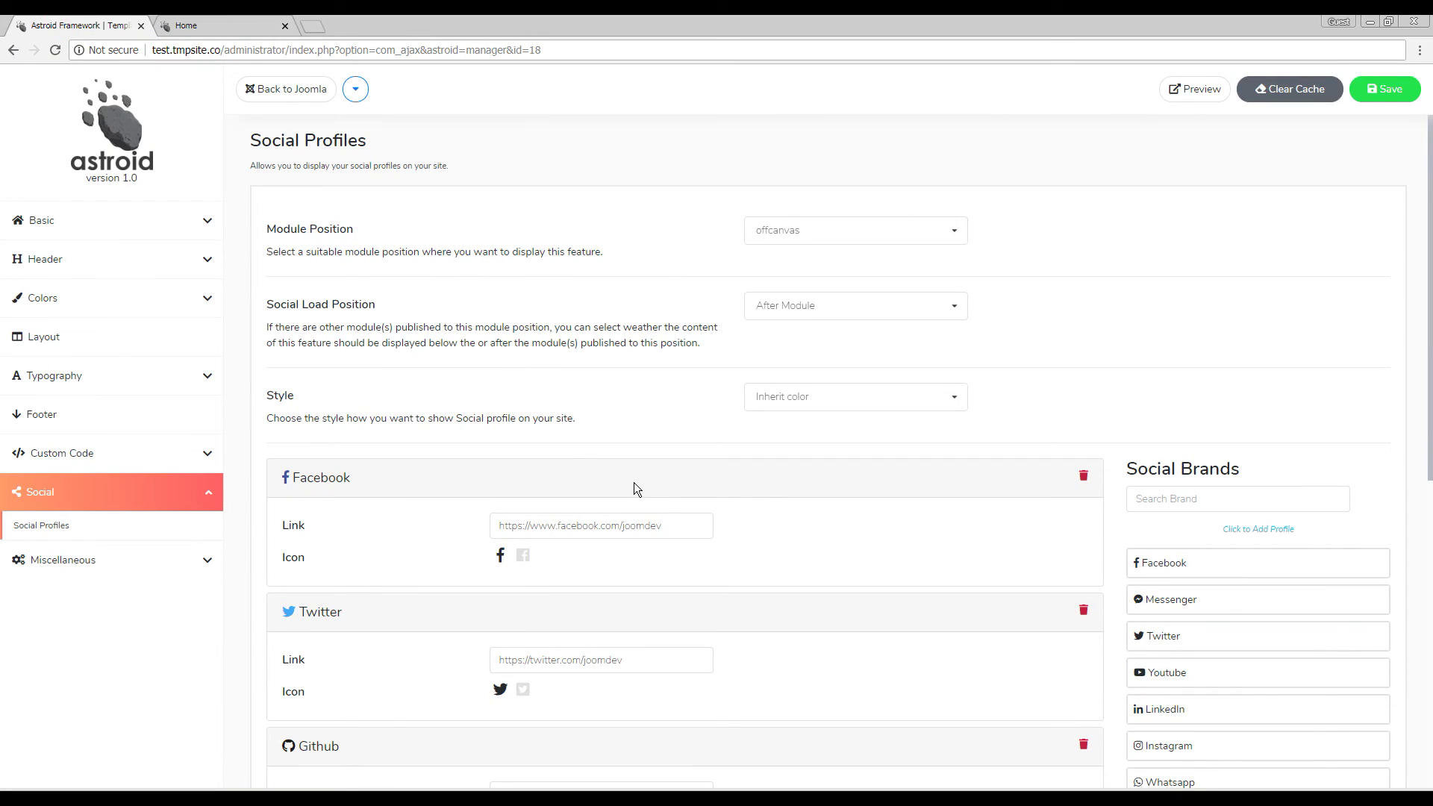
click(46, 259)
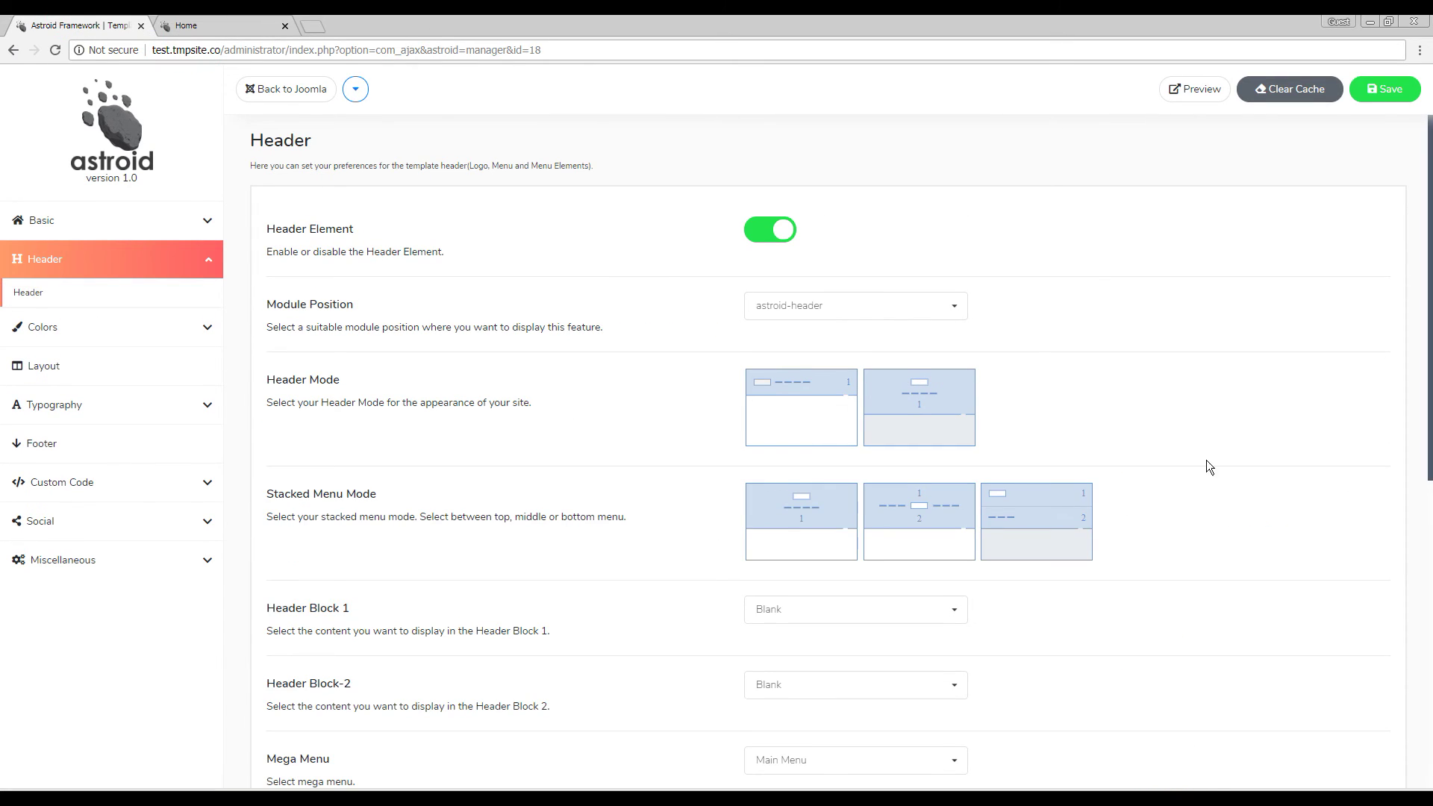